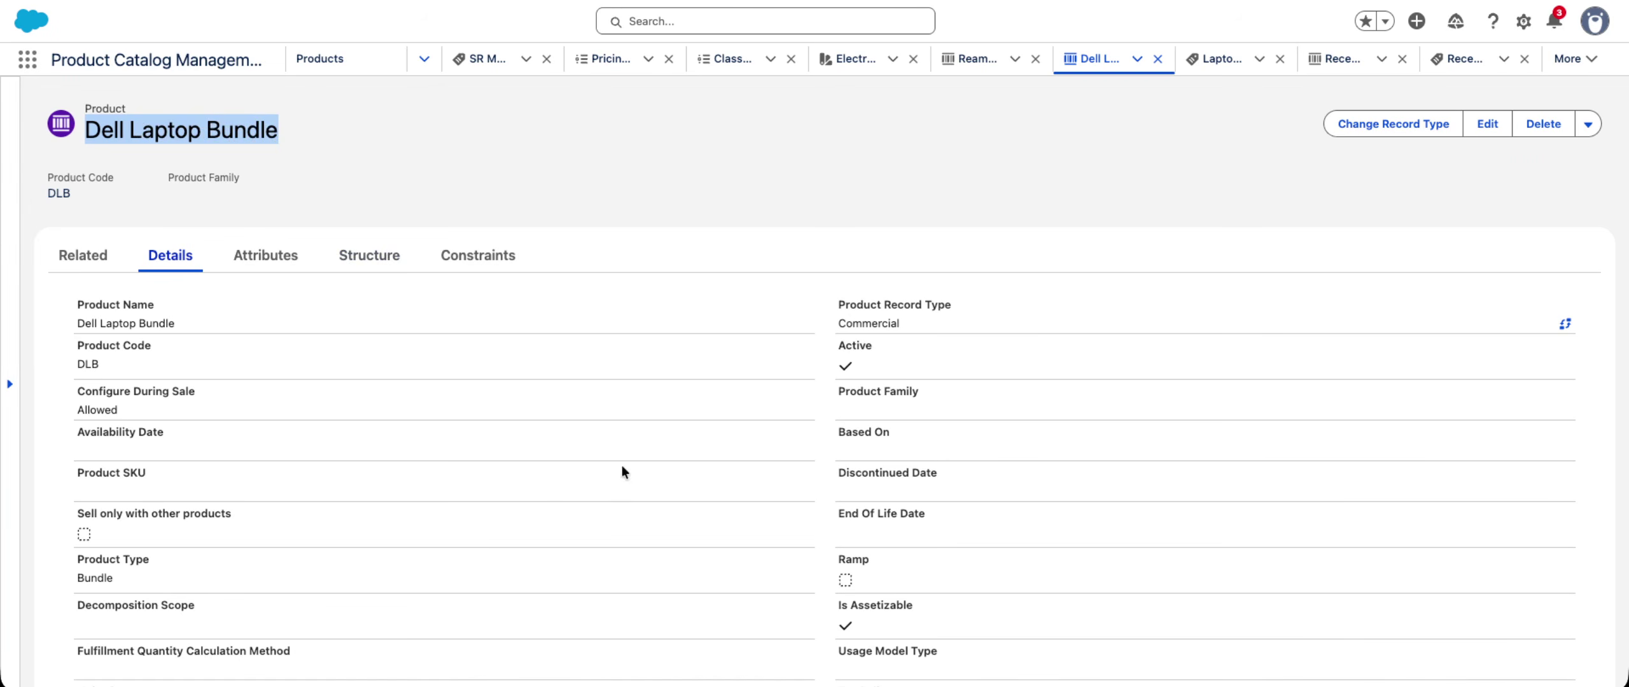
- Start a new product record from the products list using the Commercial record type
scroll(437, 417, "down", 5)
scroll(437, 417, "up", 5)
left_click(343, 59)
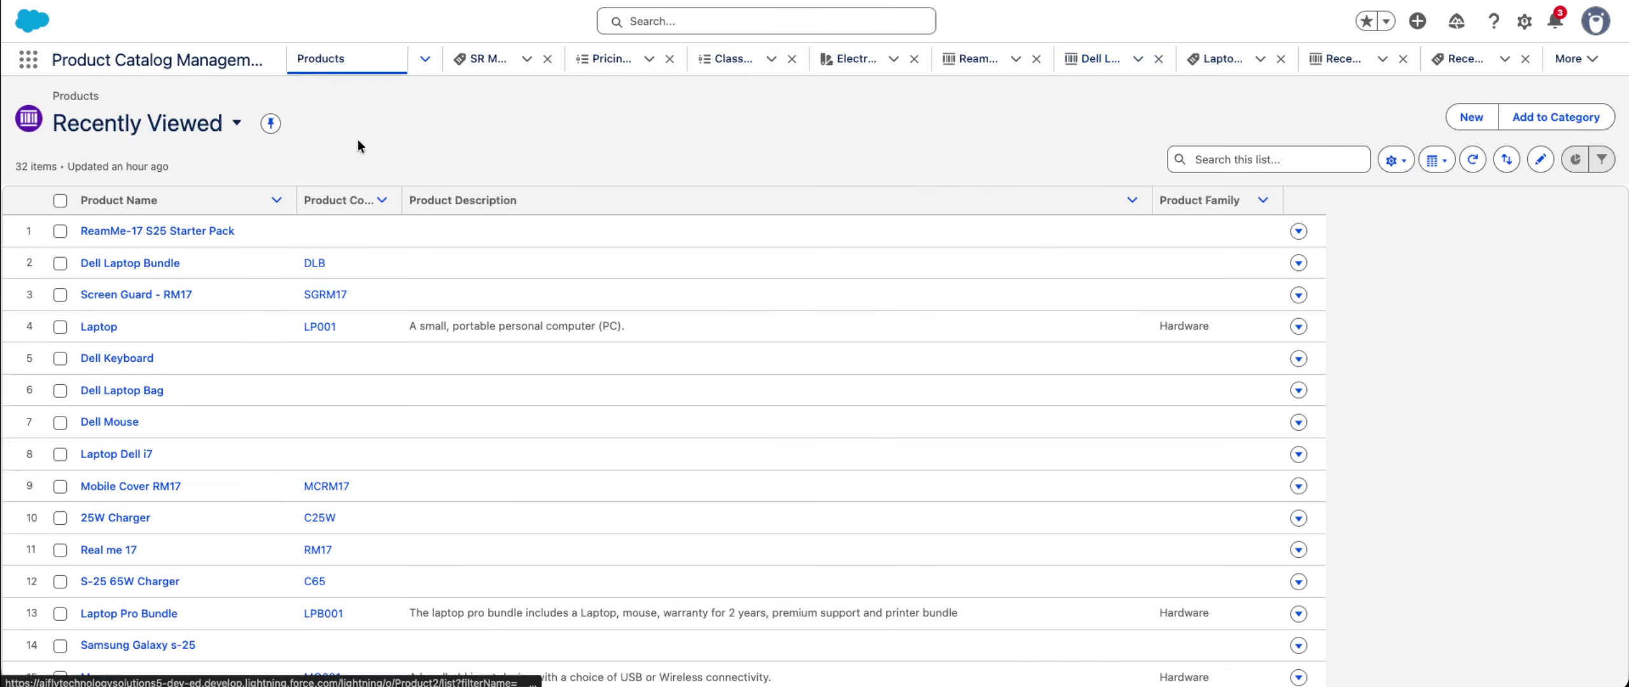
left_click(1462, 126)
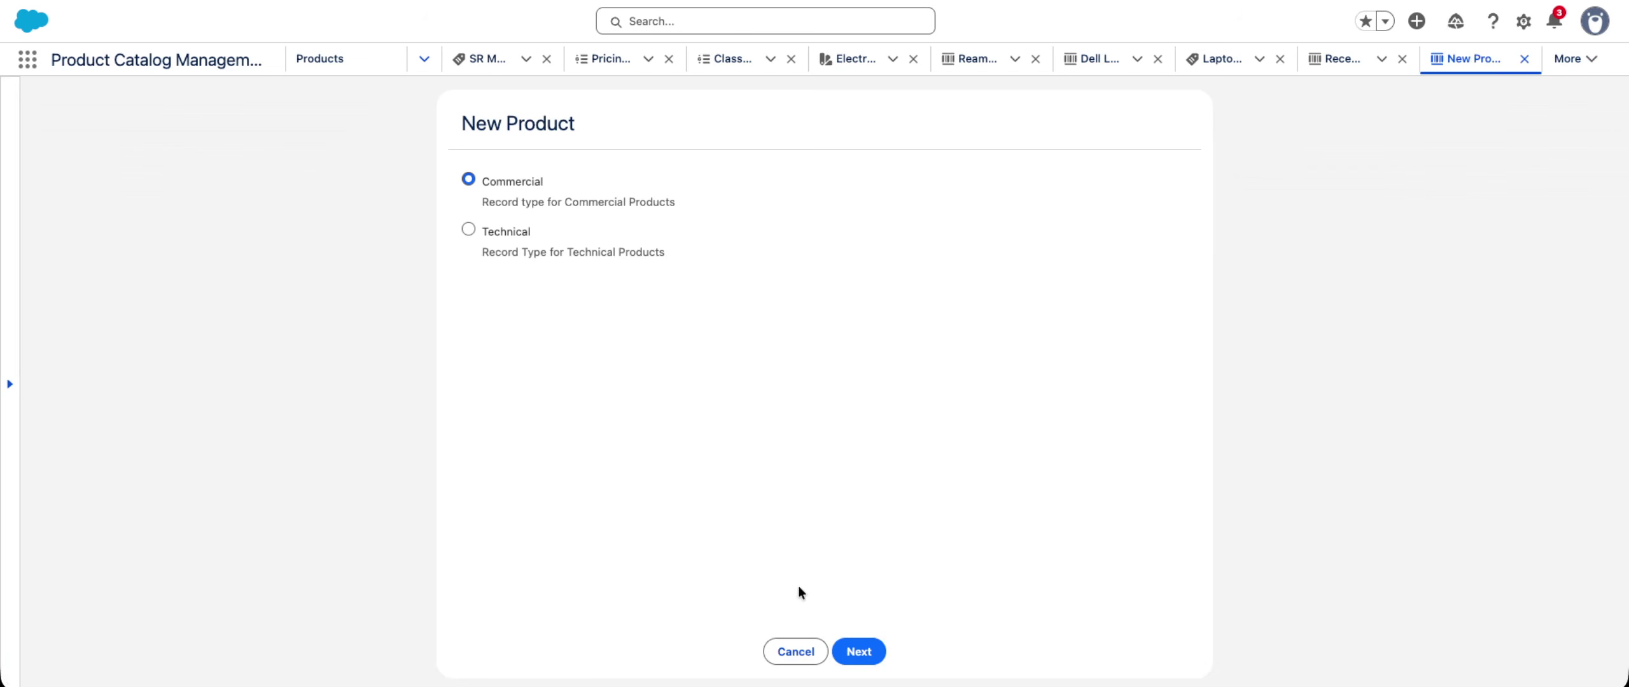
left_click(858, 651)
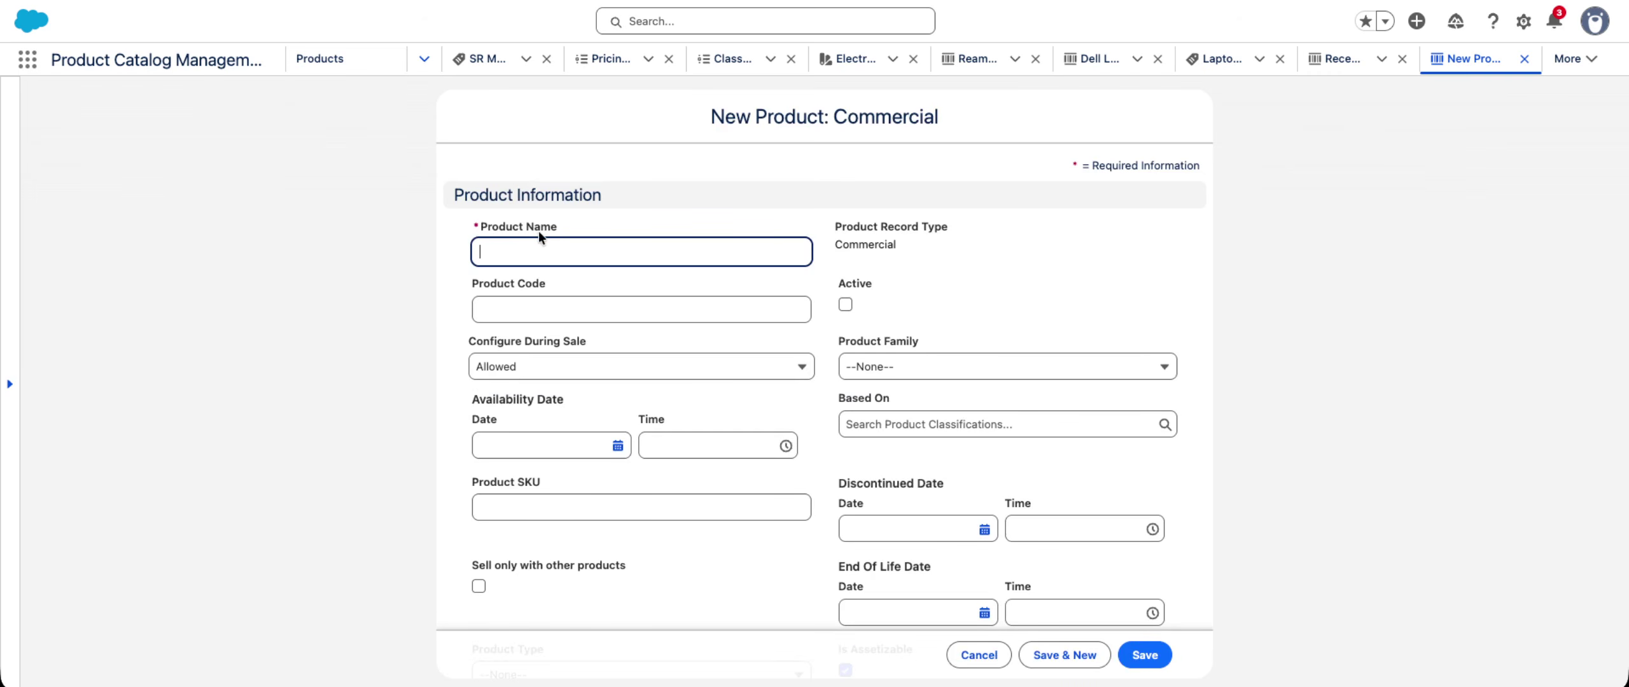
- Name the new product Extended Warranty, correcting the spelling of the second word
type("De")
key("BackSpace")
key("BackSpace")
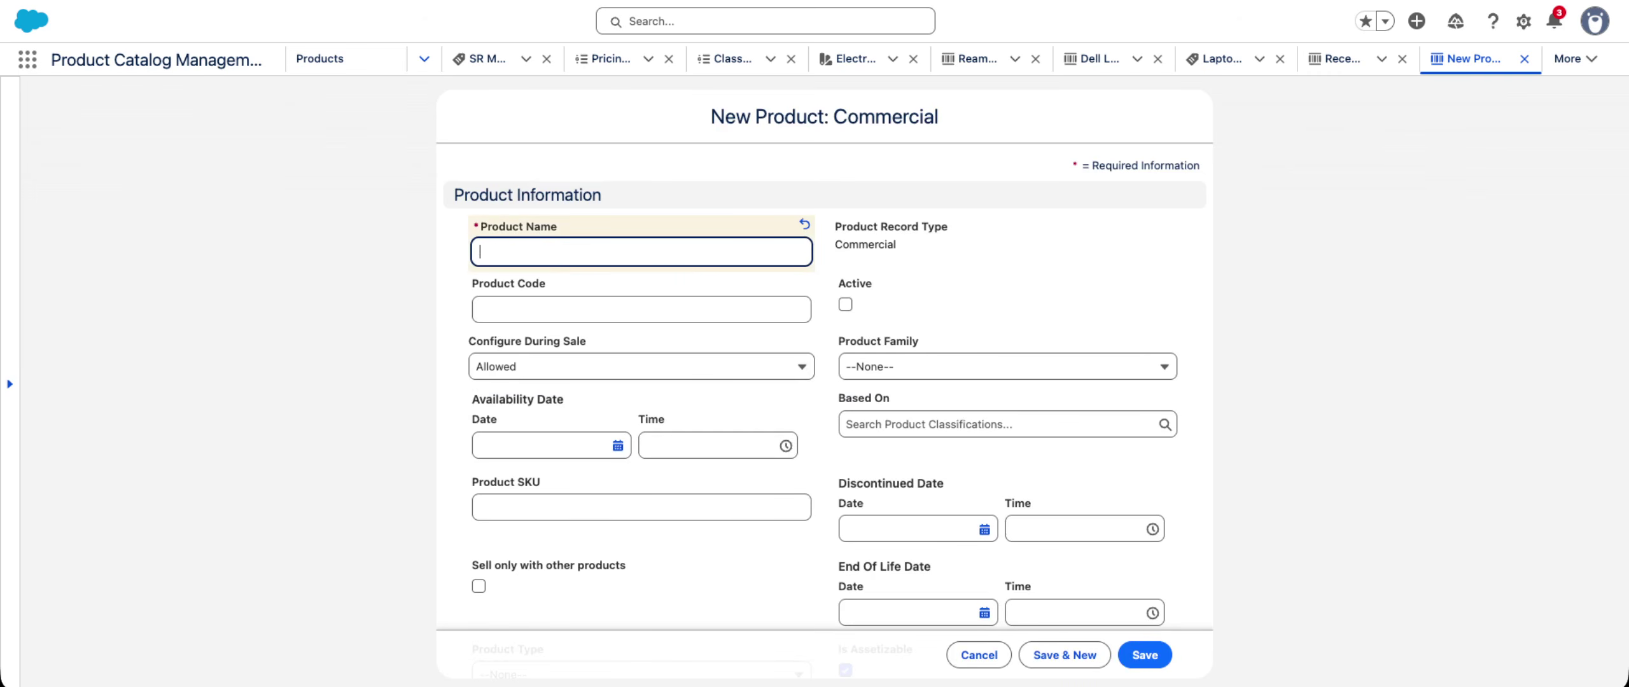
type("Extended Warrenty")
left_click(578, 290)
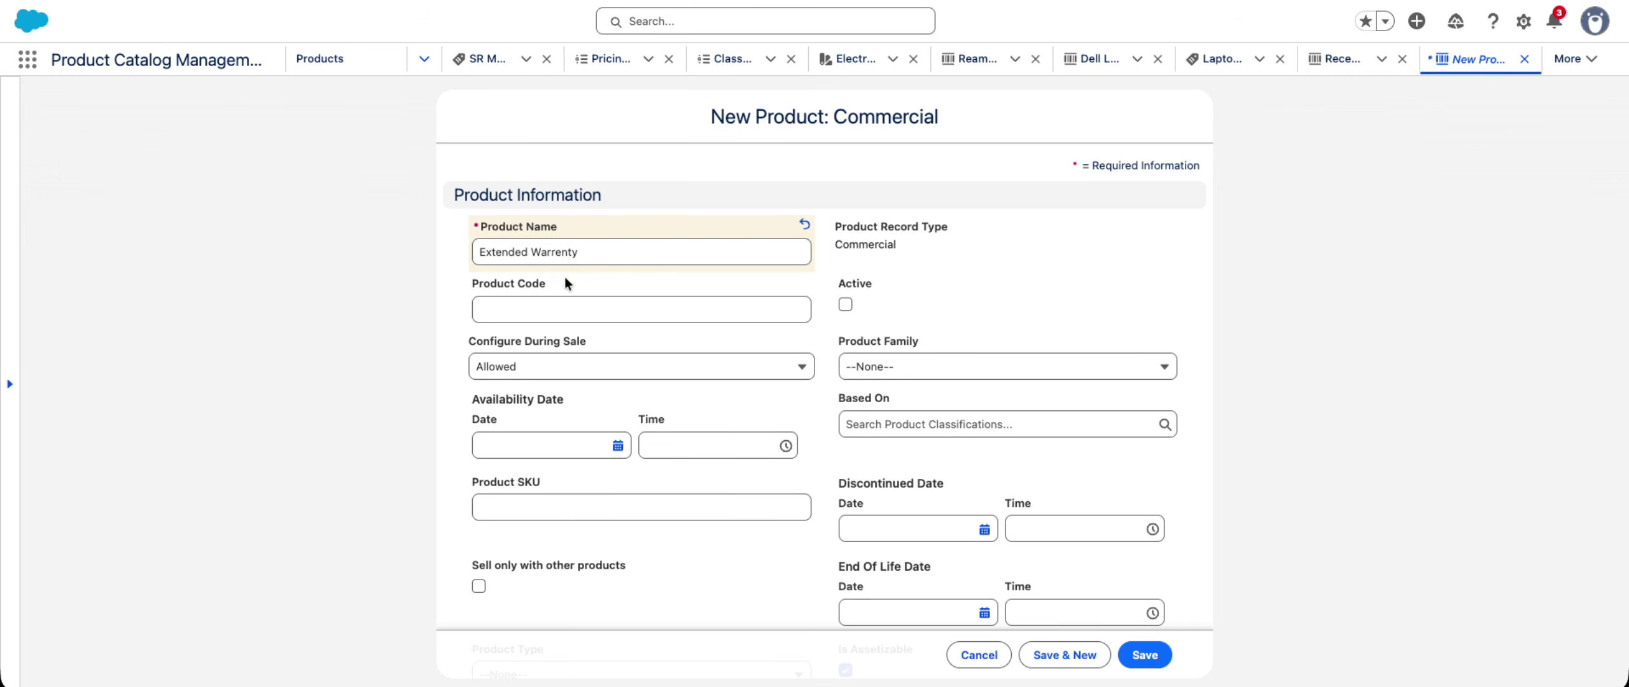
left_click(539, 254)
right_click(559, 254)
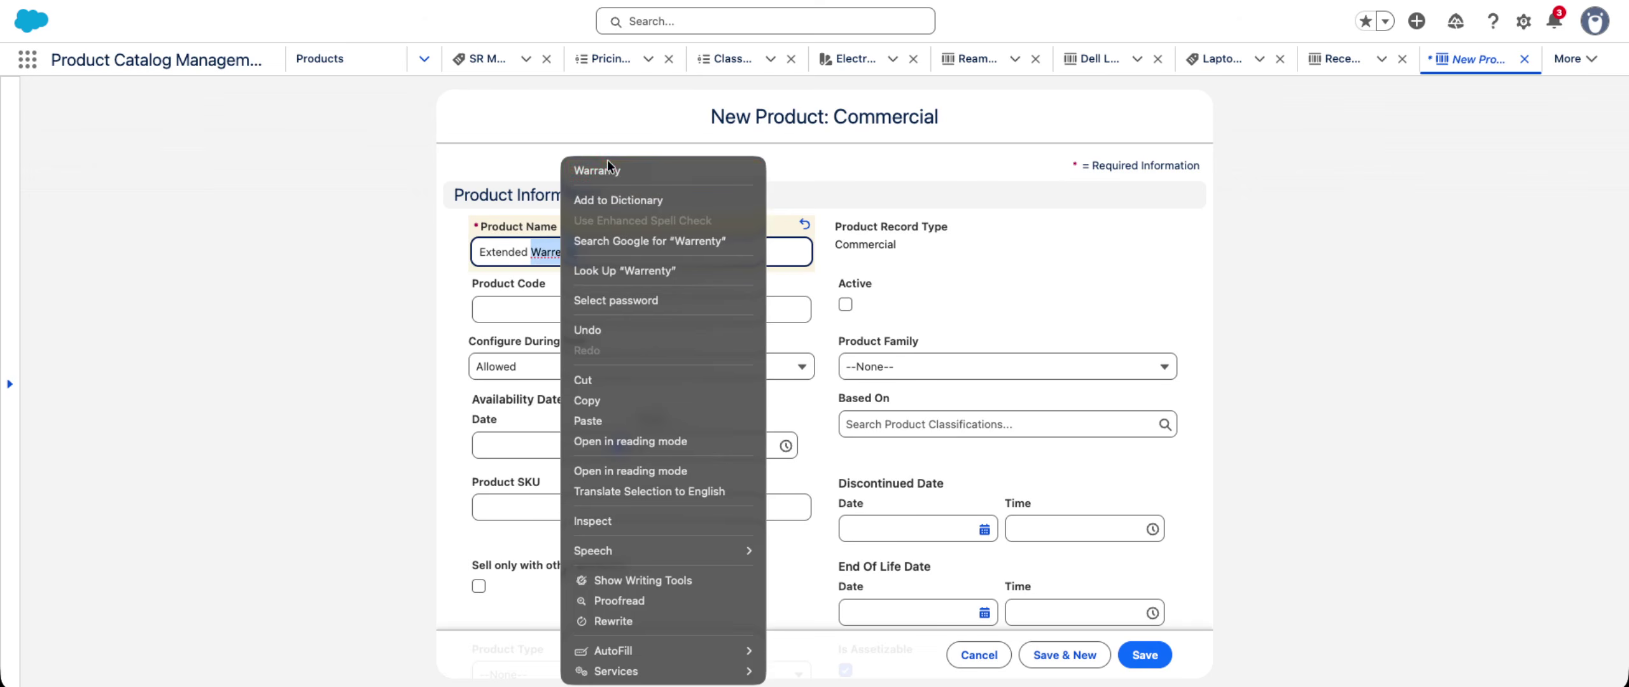
left_click(609, 171)
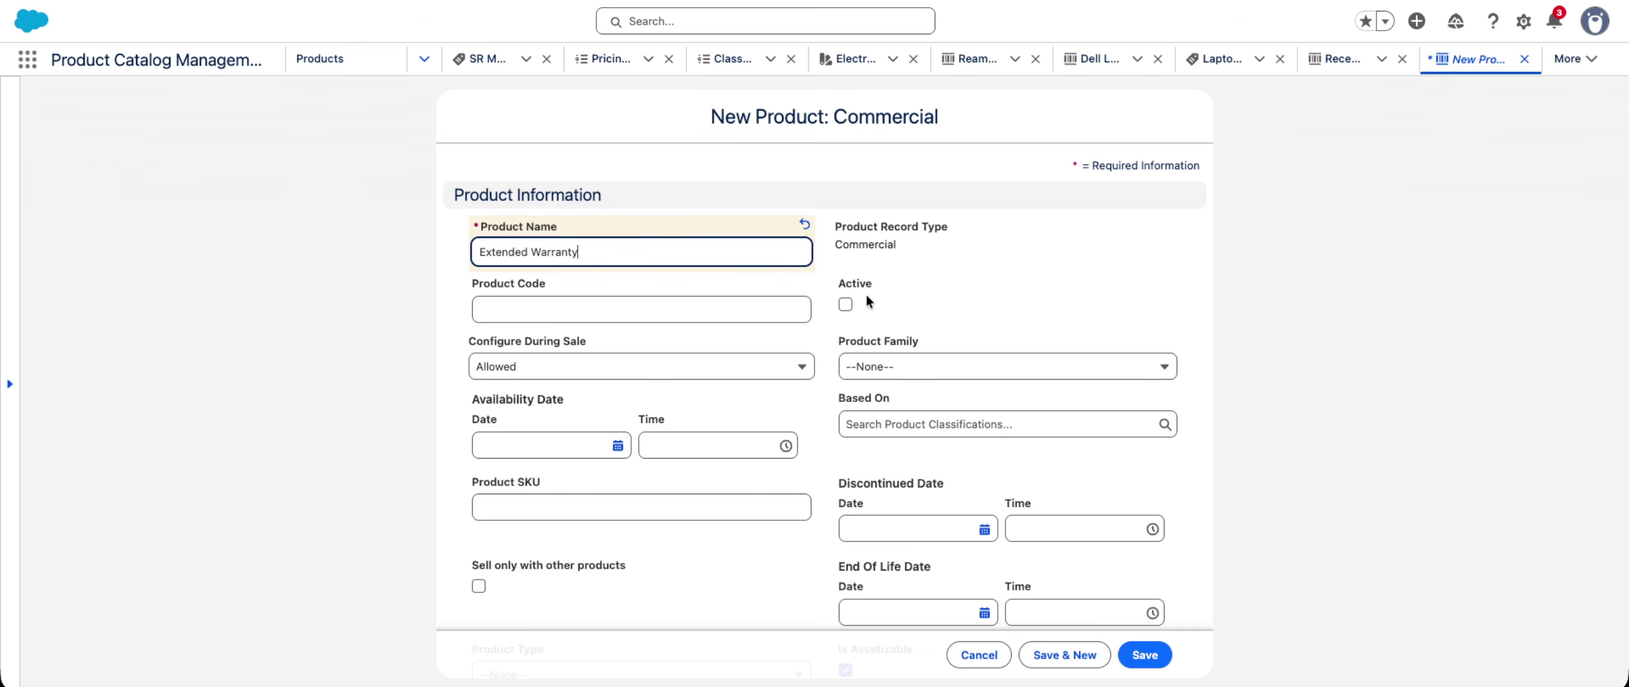
- Mark the new product as active and save it
left_click(845, 304)
scroll(955, 573, "down", 8)
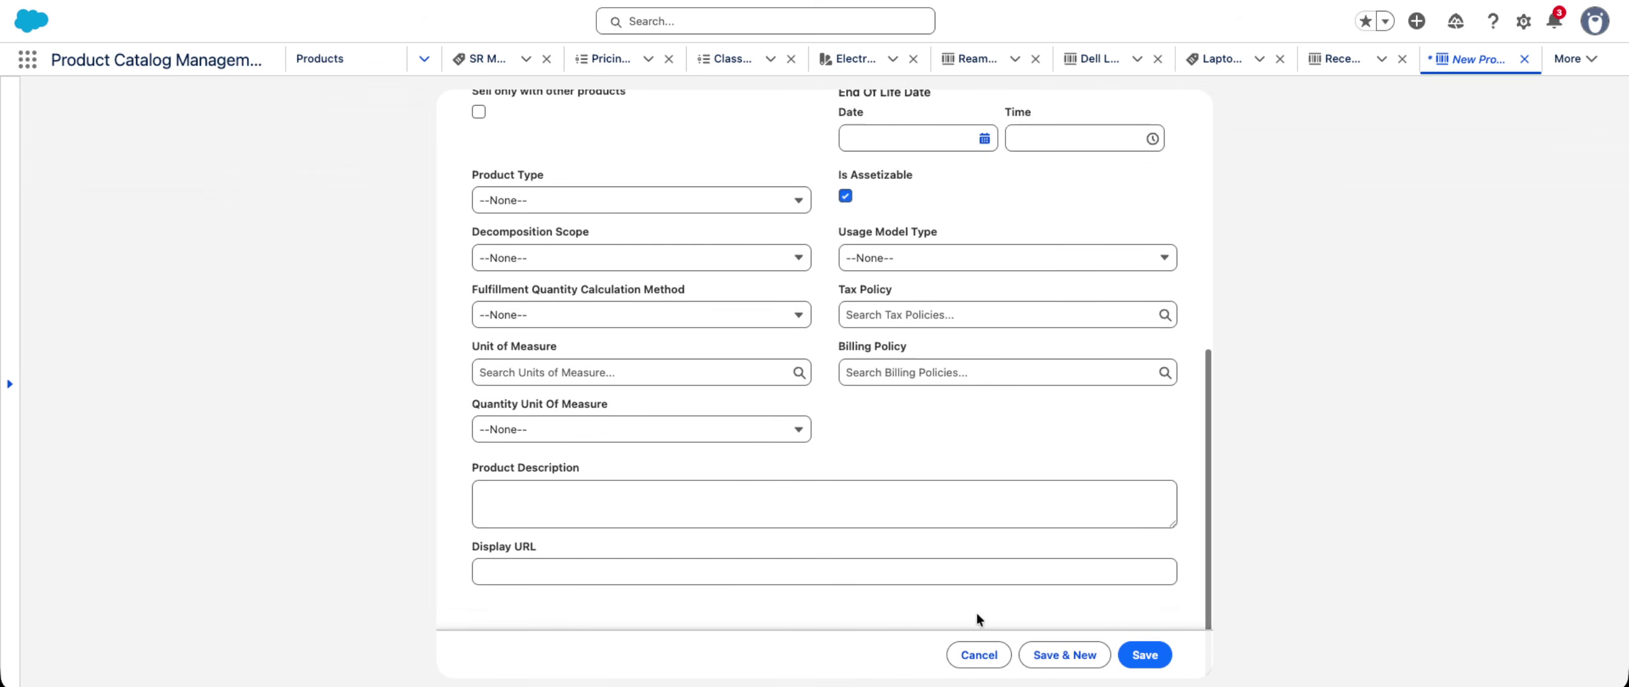
left_click(1064, 655)
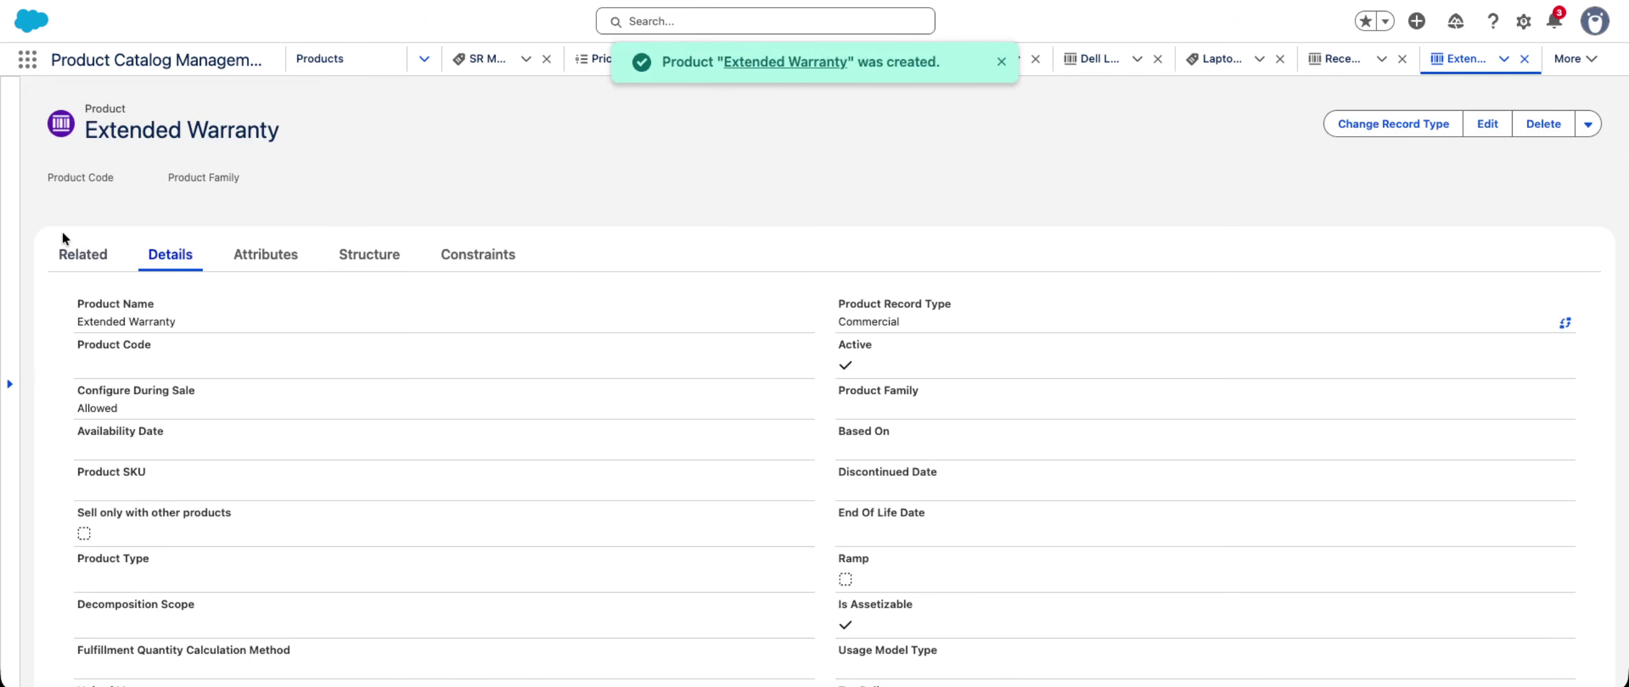
- Assign the Extended Warranty product to the Laptop Floor category and save the assignment
left_click(75, 253)
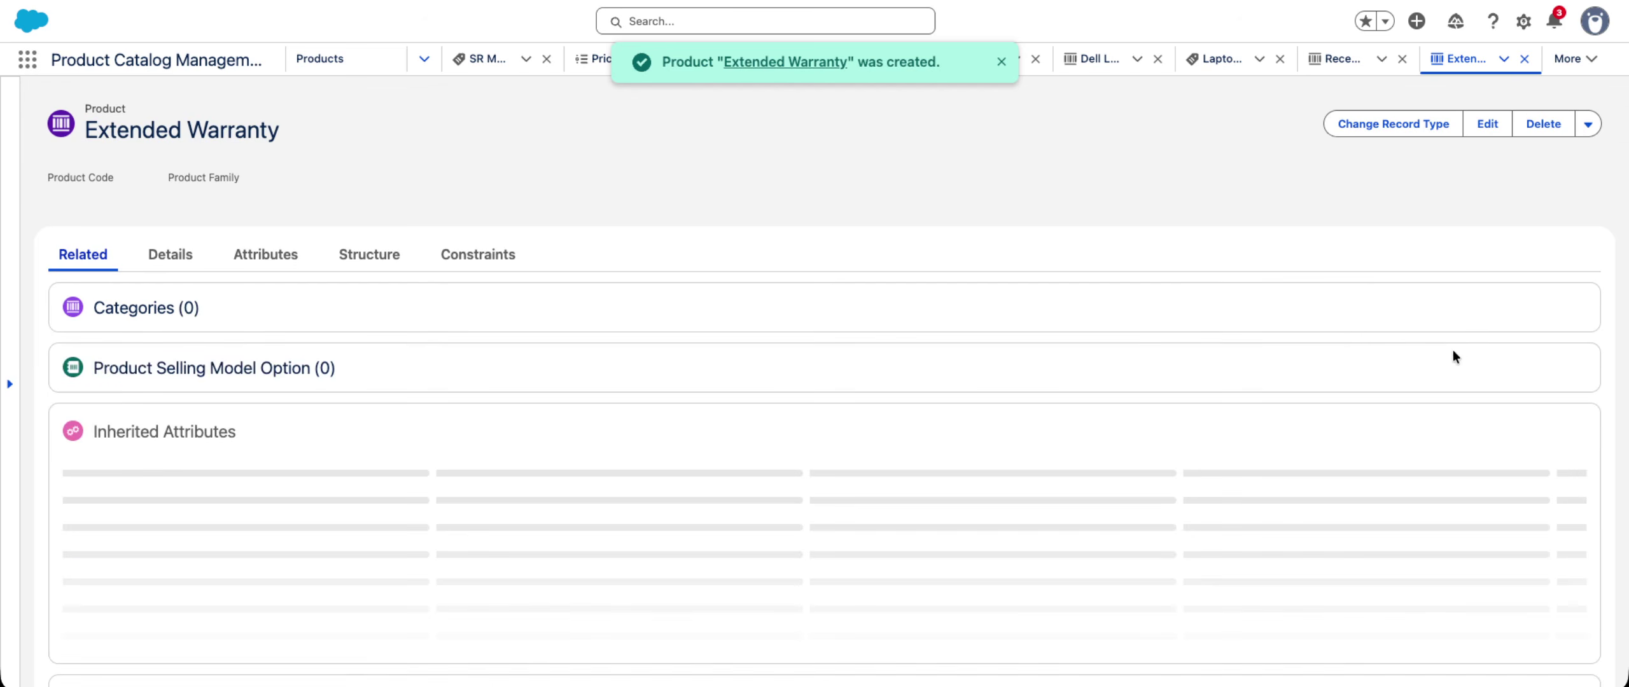
scroll(1347, 317, "down", 2)
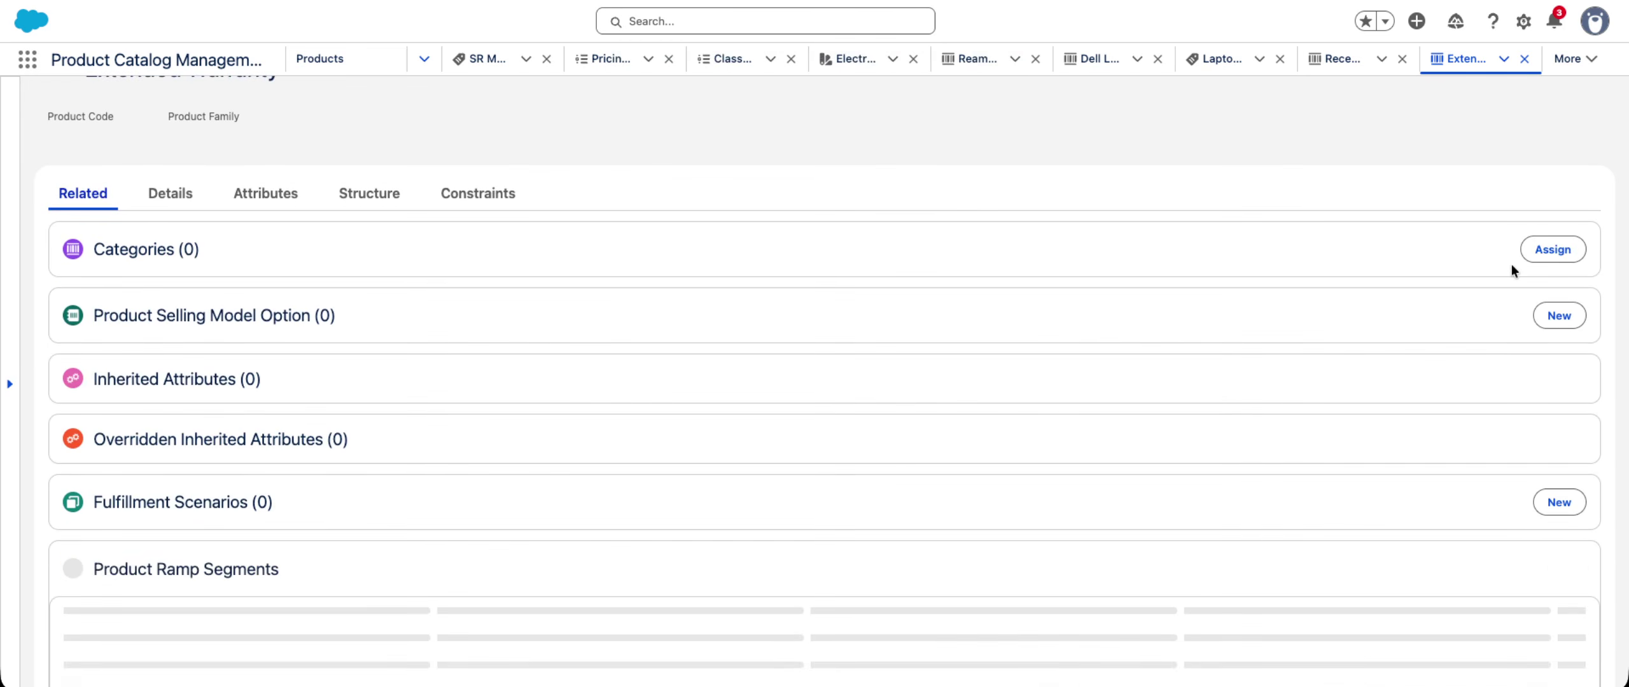
left_click(1553, 247)
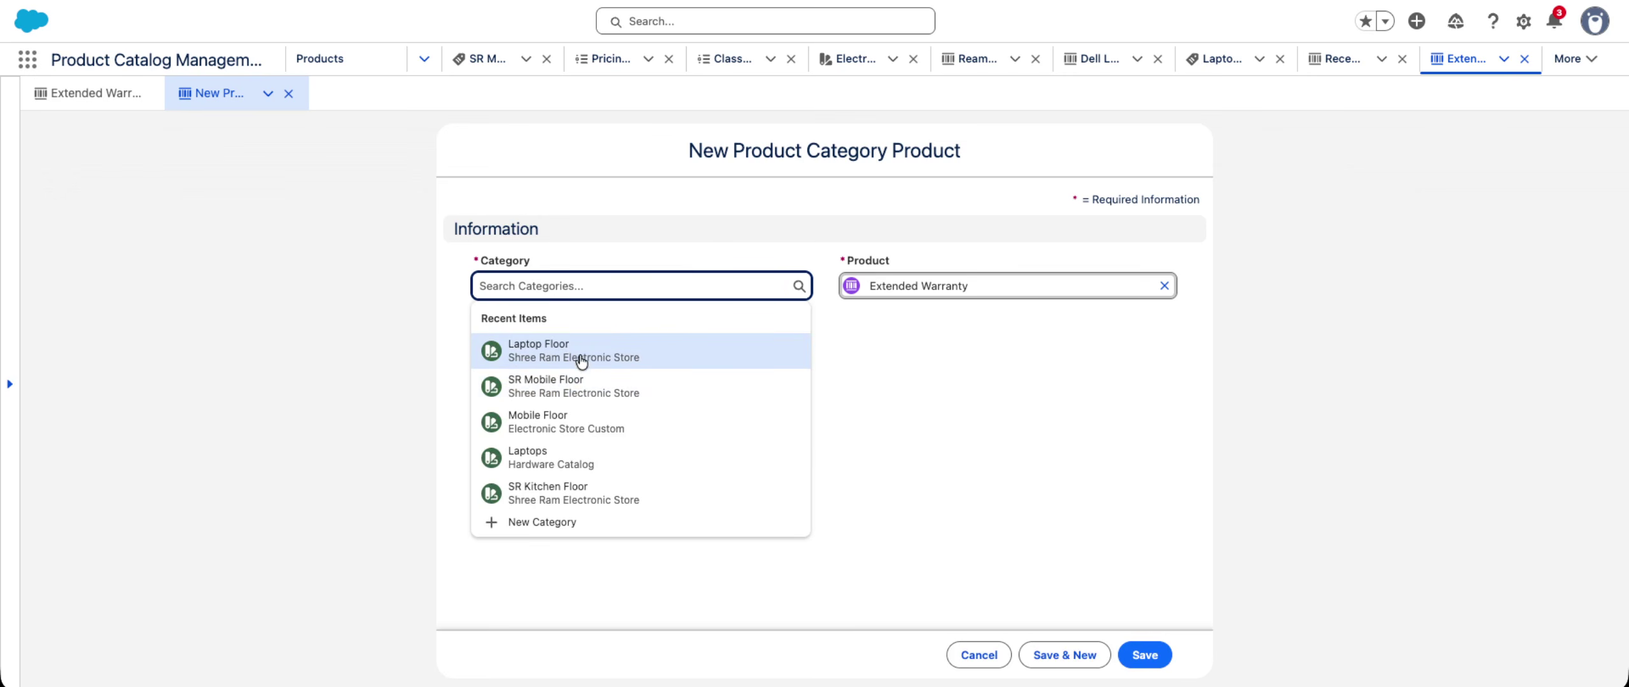
left_click(577, 357)
left_click(1146, 653)
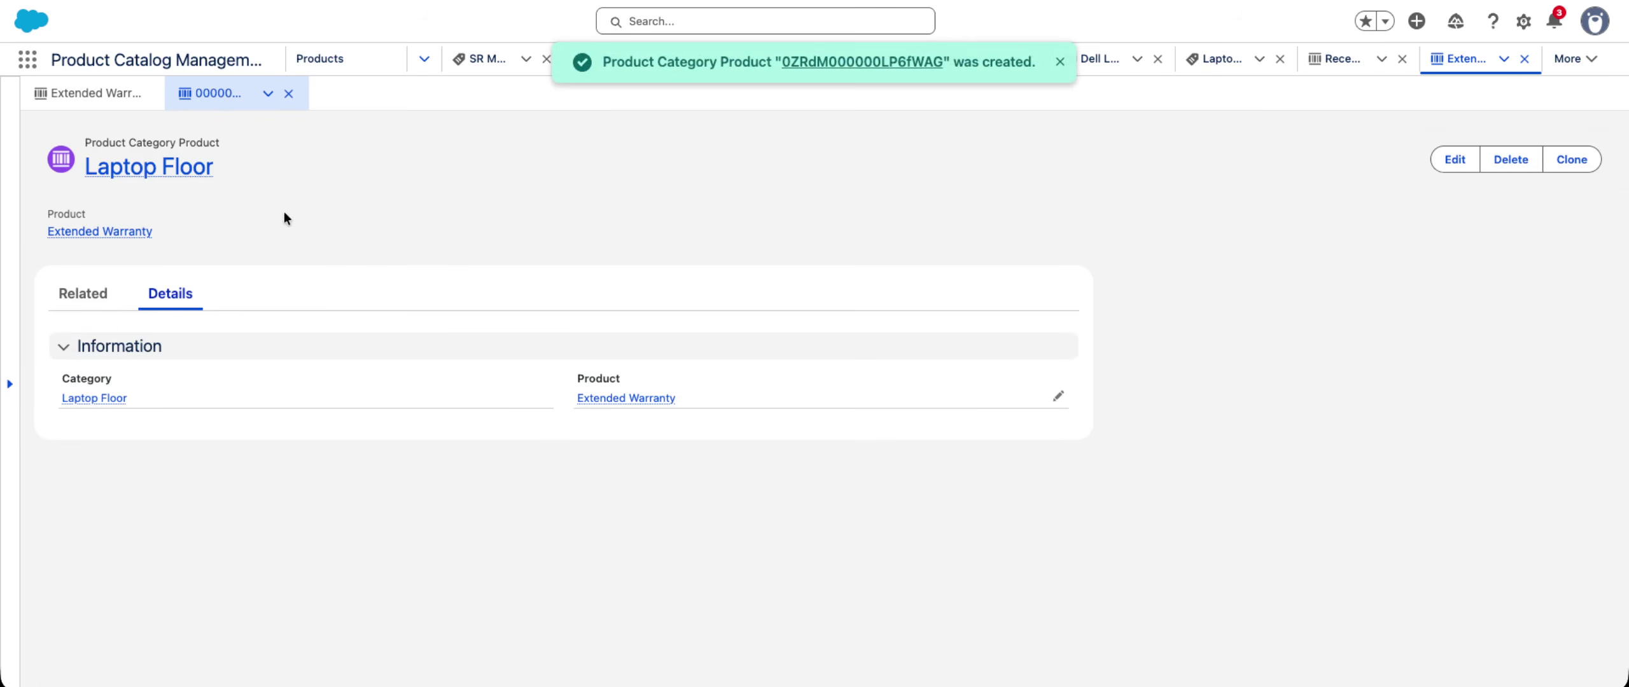
- Add One Time as the default selling model option of the Extended Warranty product and save it
left_click(628, 399)
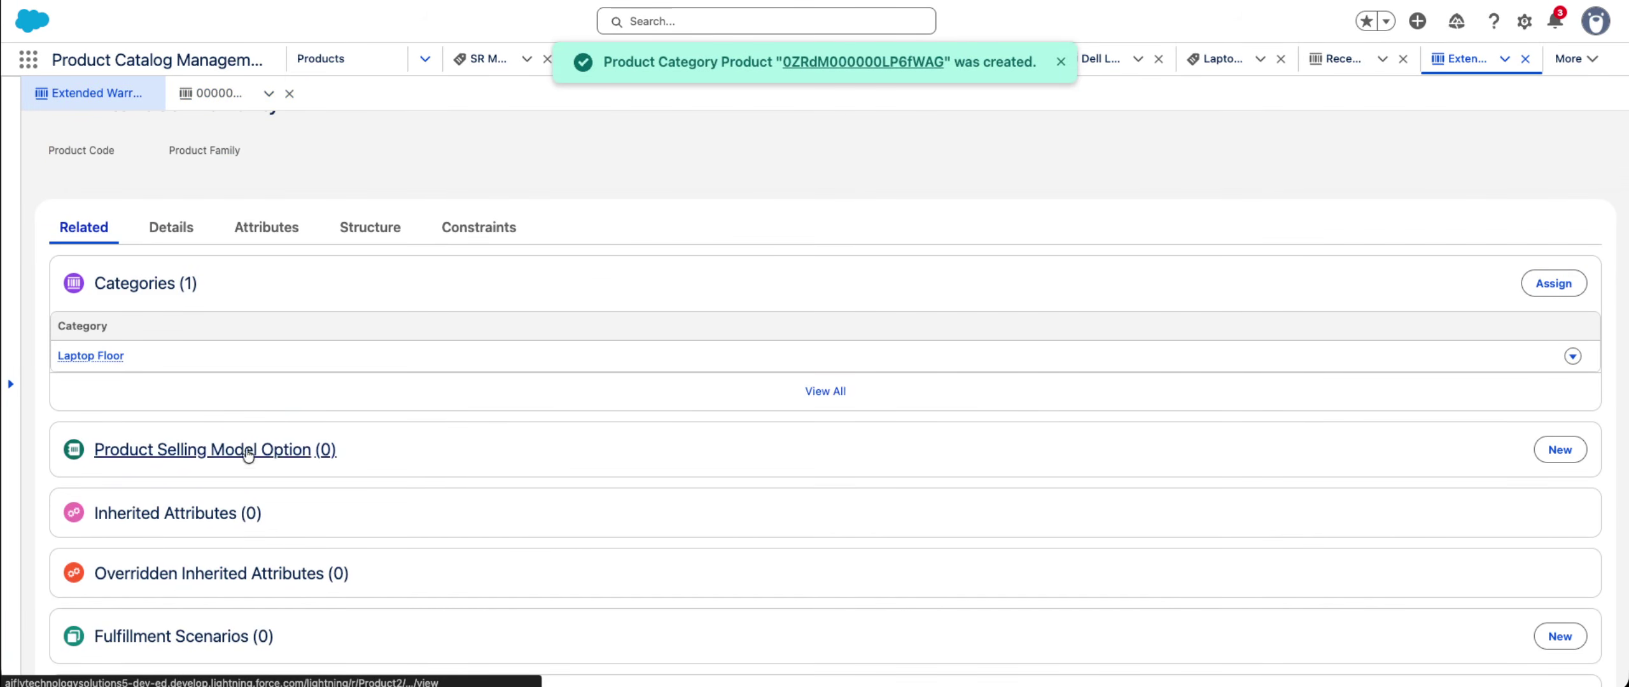
left_click(1560, 449)
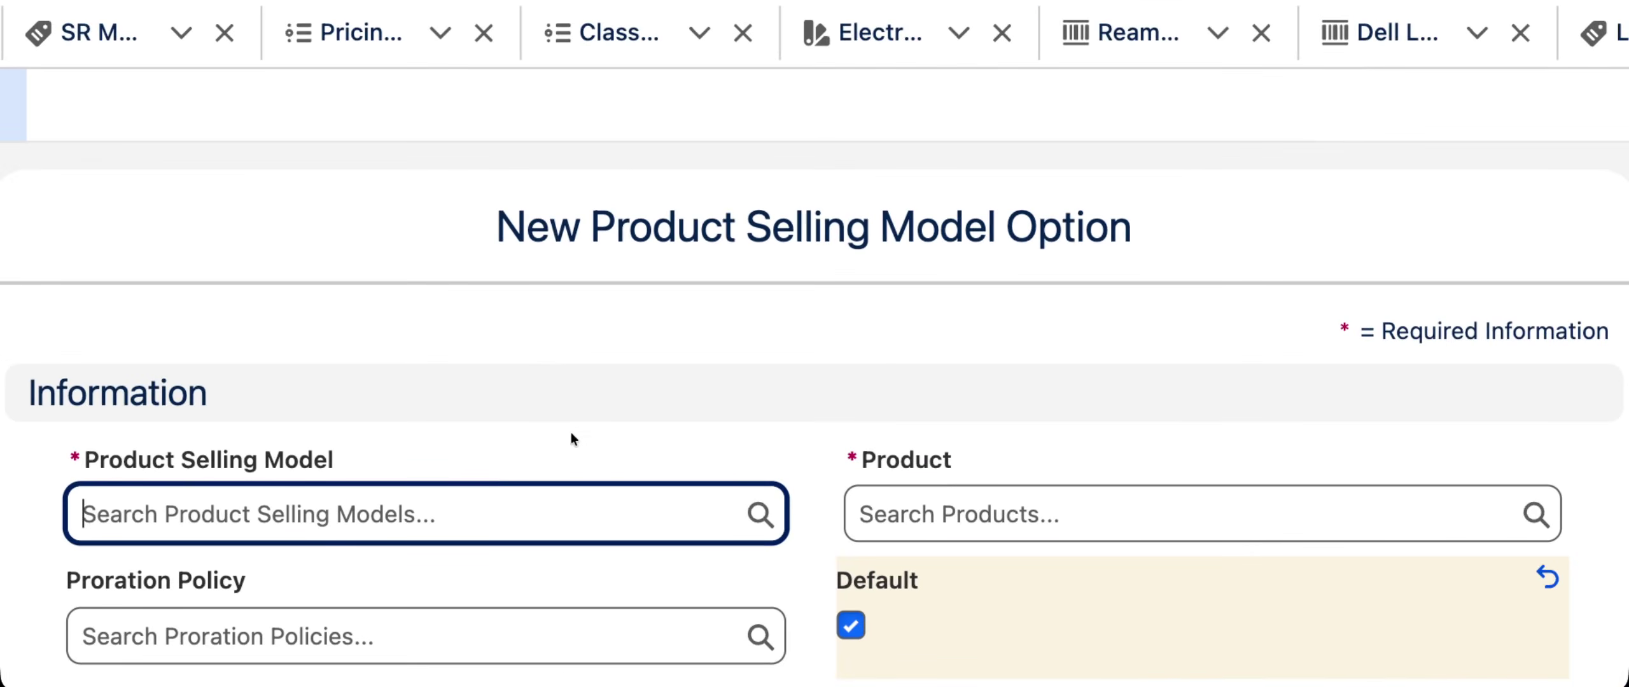
left_click(699, 519)
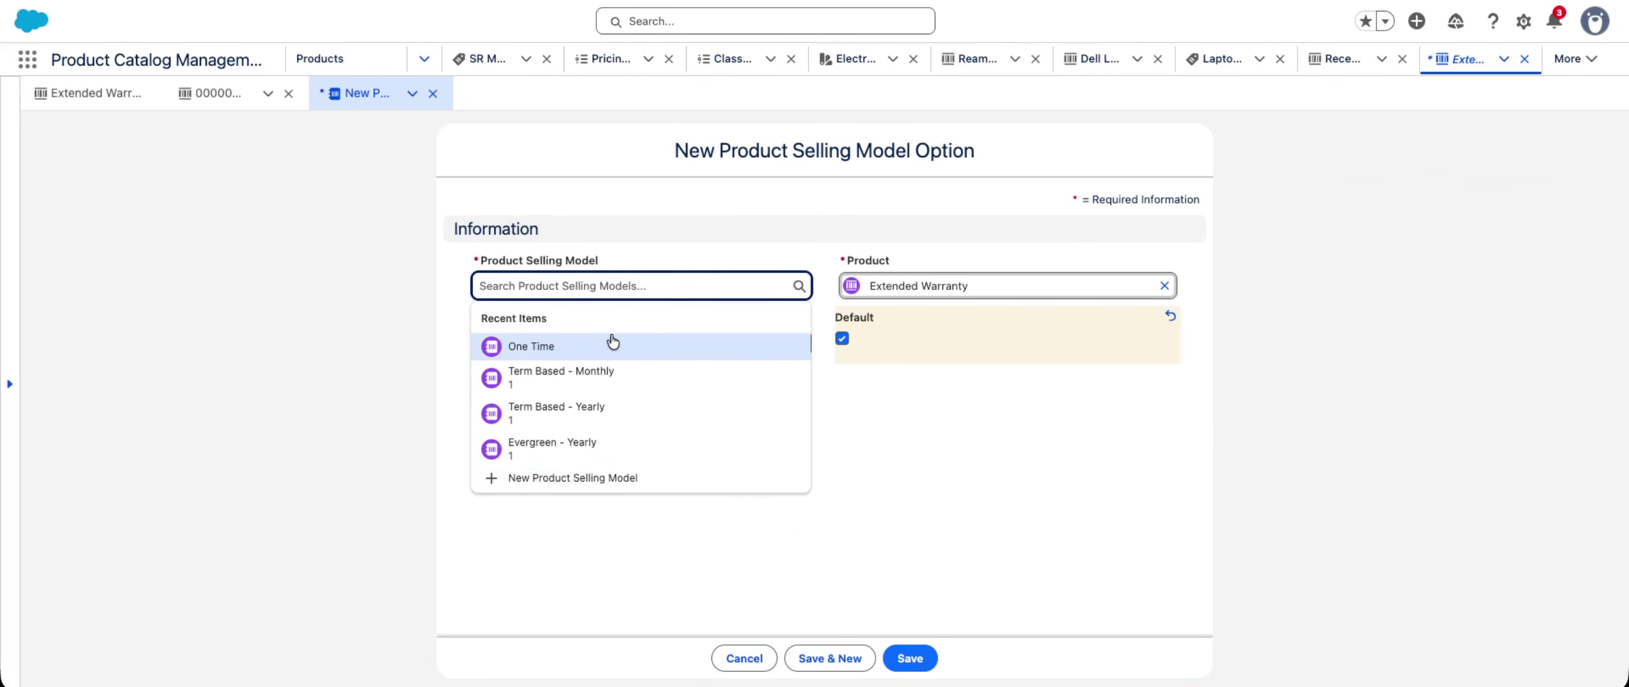
left_click(597, 348)
left_click(910, 658)
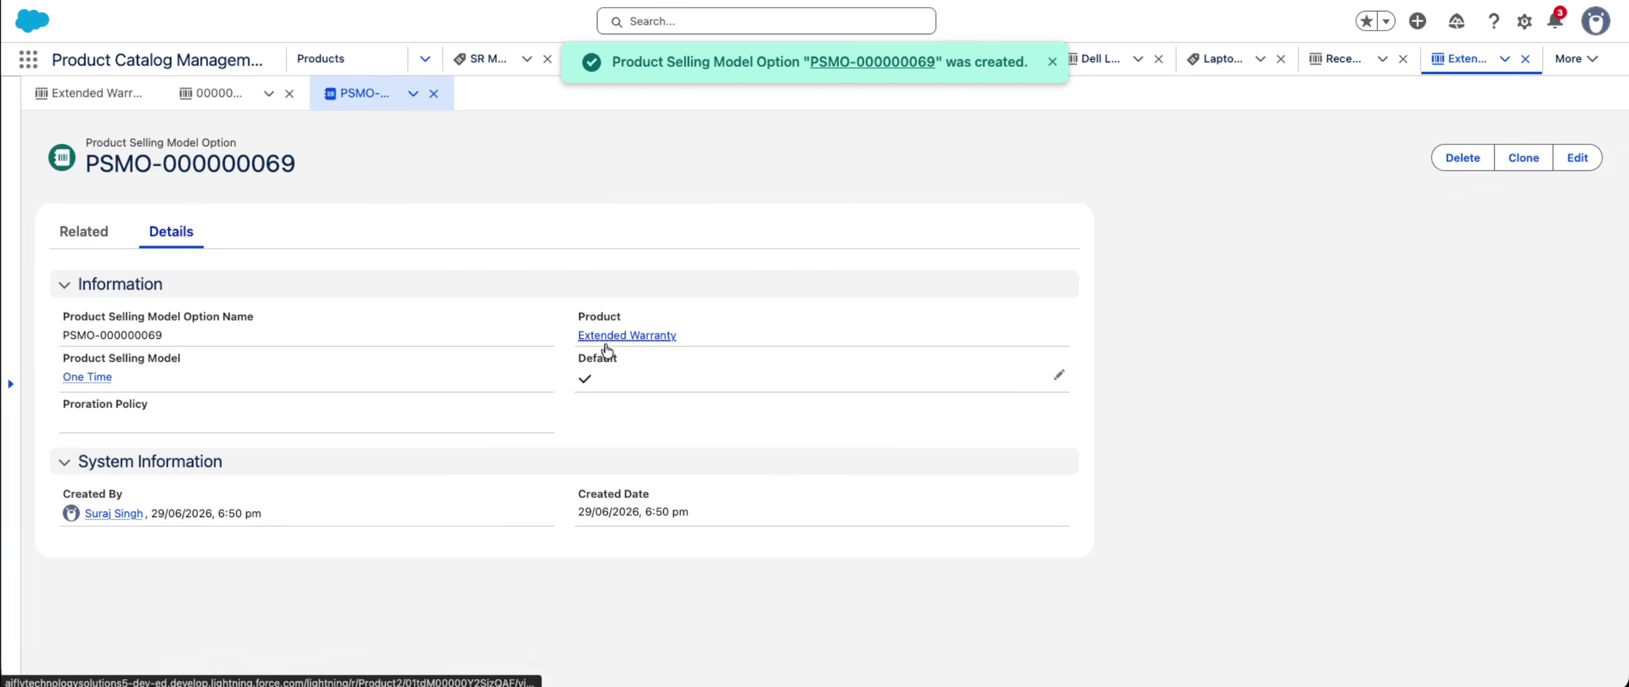
- Start a standard price book entry for Extended Warranty, marking it as derived with a list price of 0
left_click(609, 337)
scroll(517, 341, "down", 4)
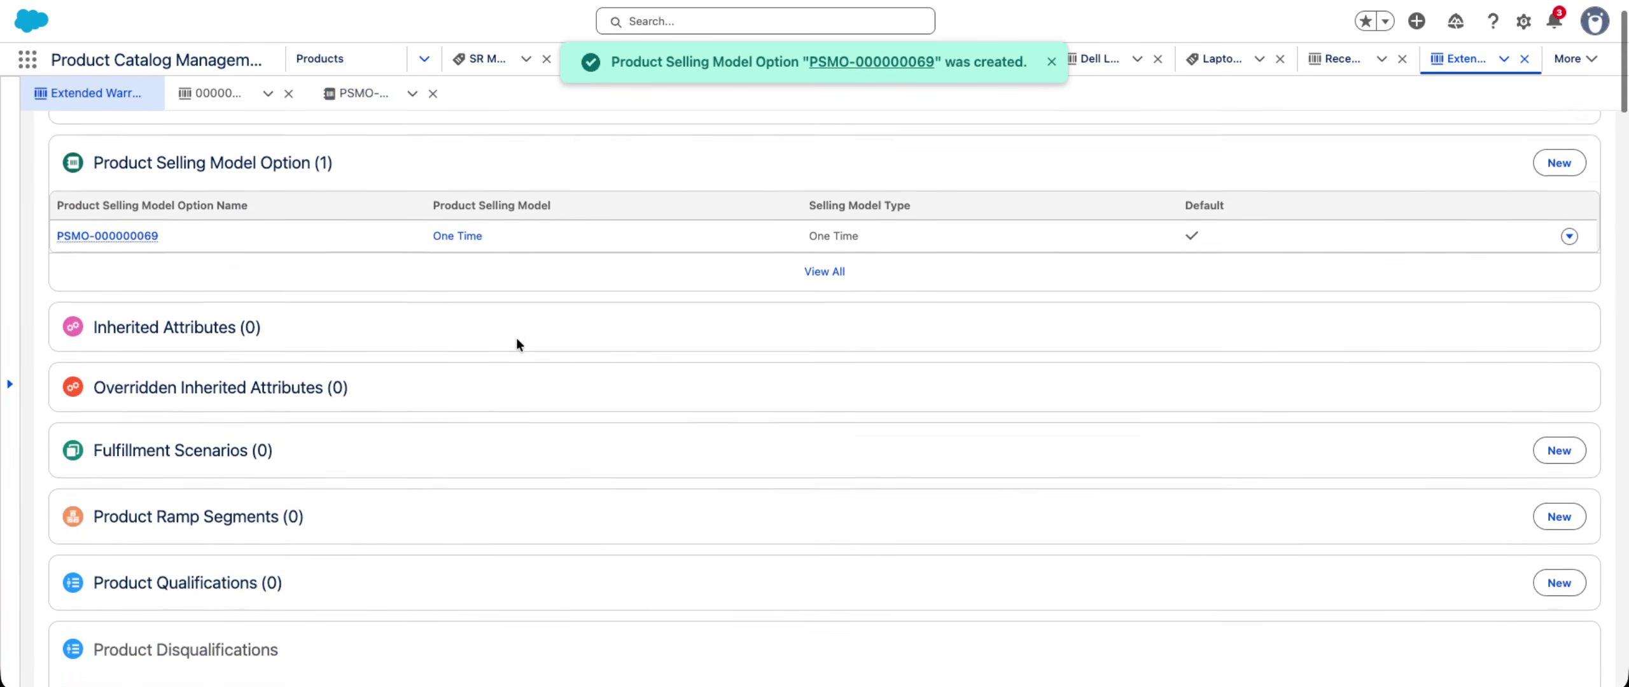
scroll(408, 384, "down", 9)
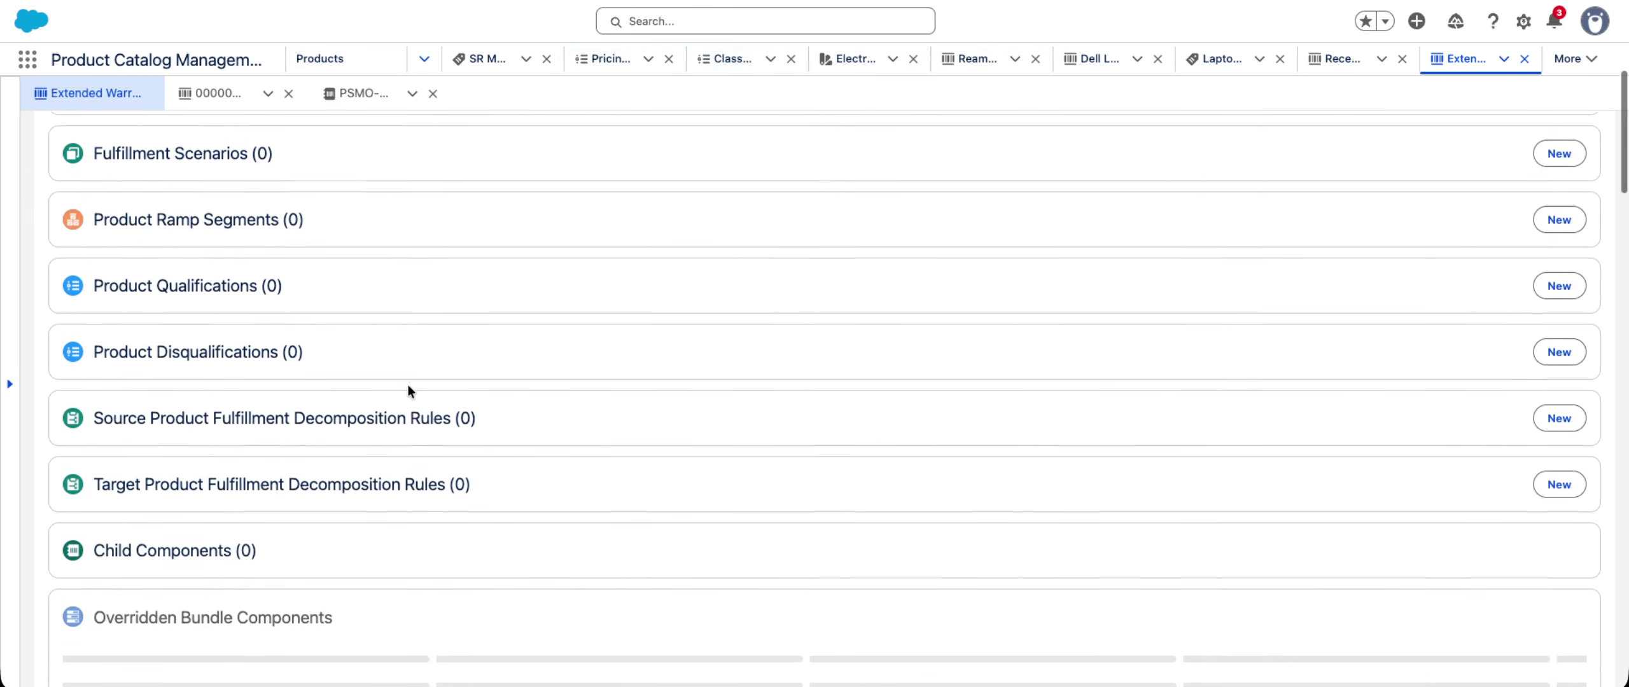
scroll(407, 385, "down", 4)
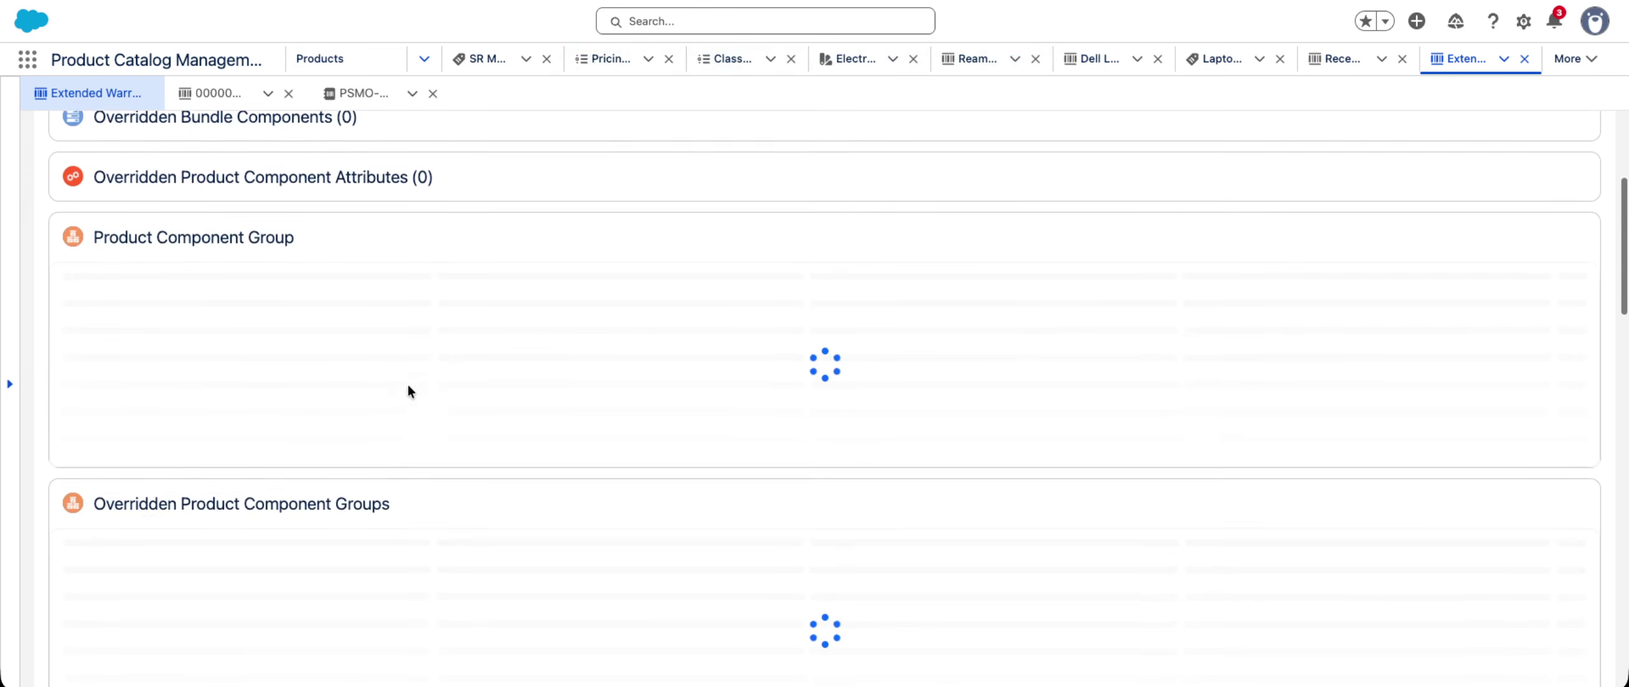
scroll(407, 384, "down", 2)
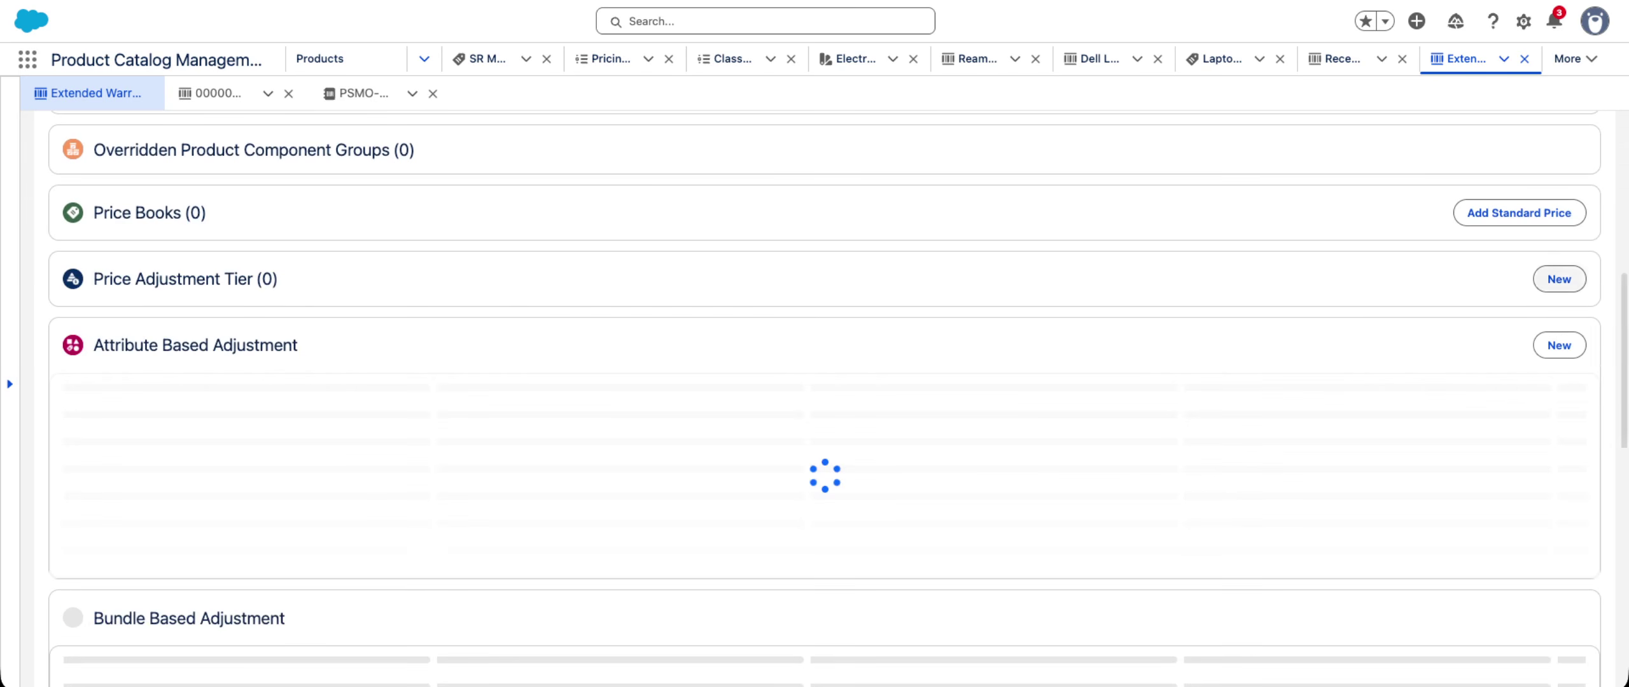
left_click(1506, 216)
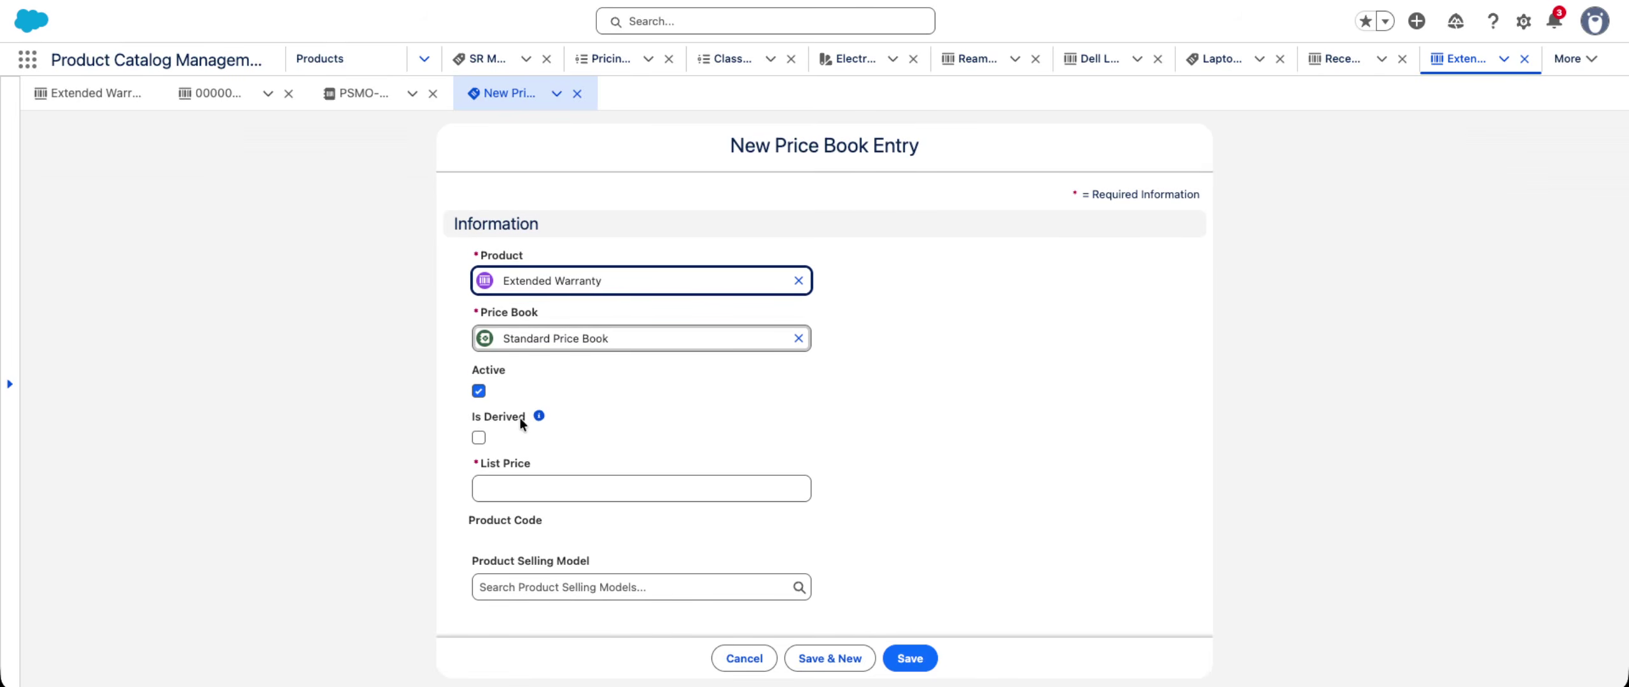
mouse_move(539, 419)
left_click(479, 438)
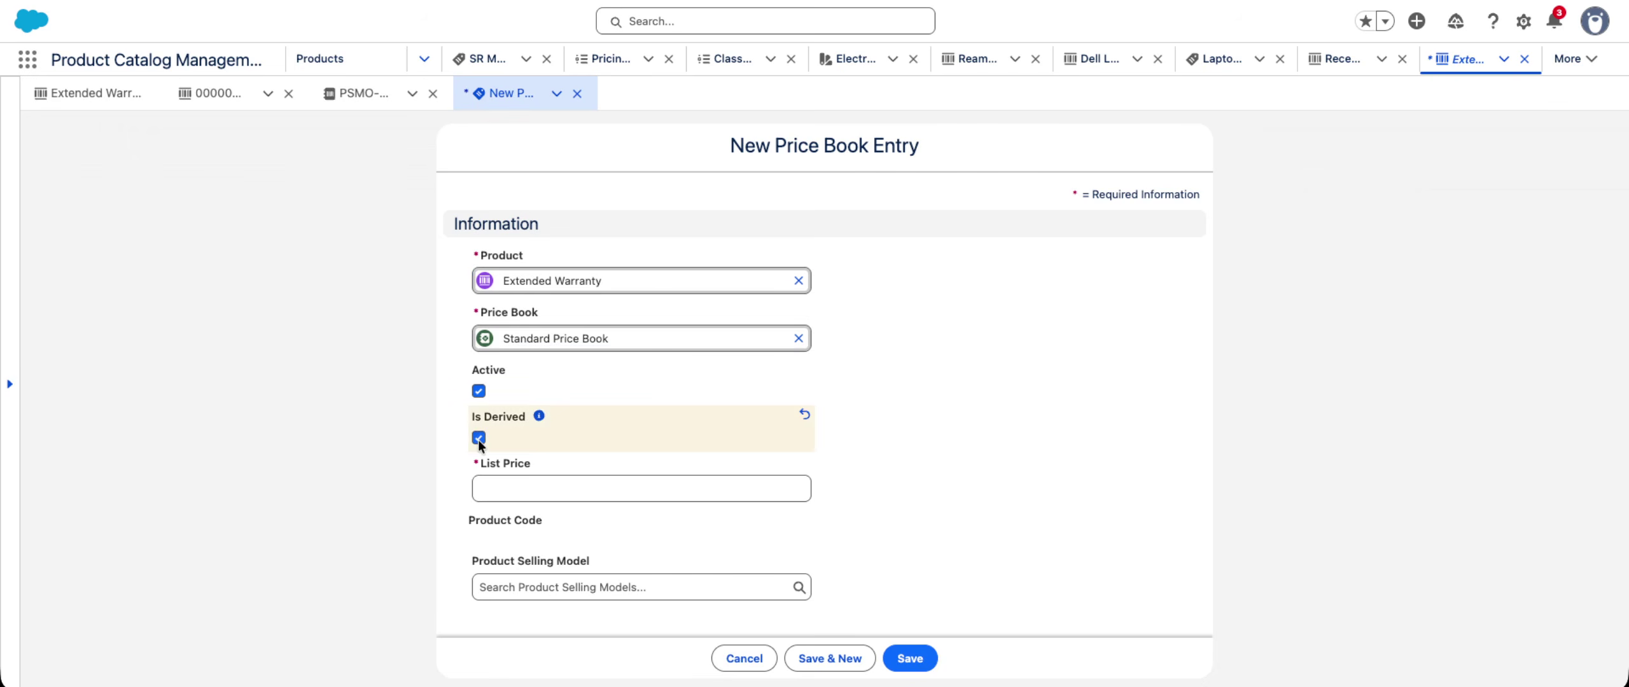
left_click(500, 493)
type("0")
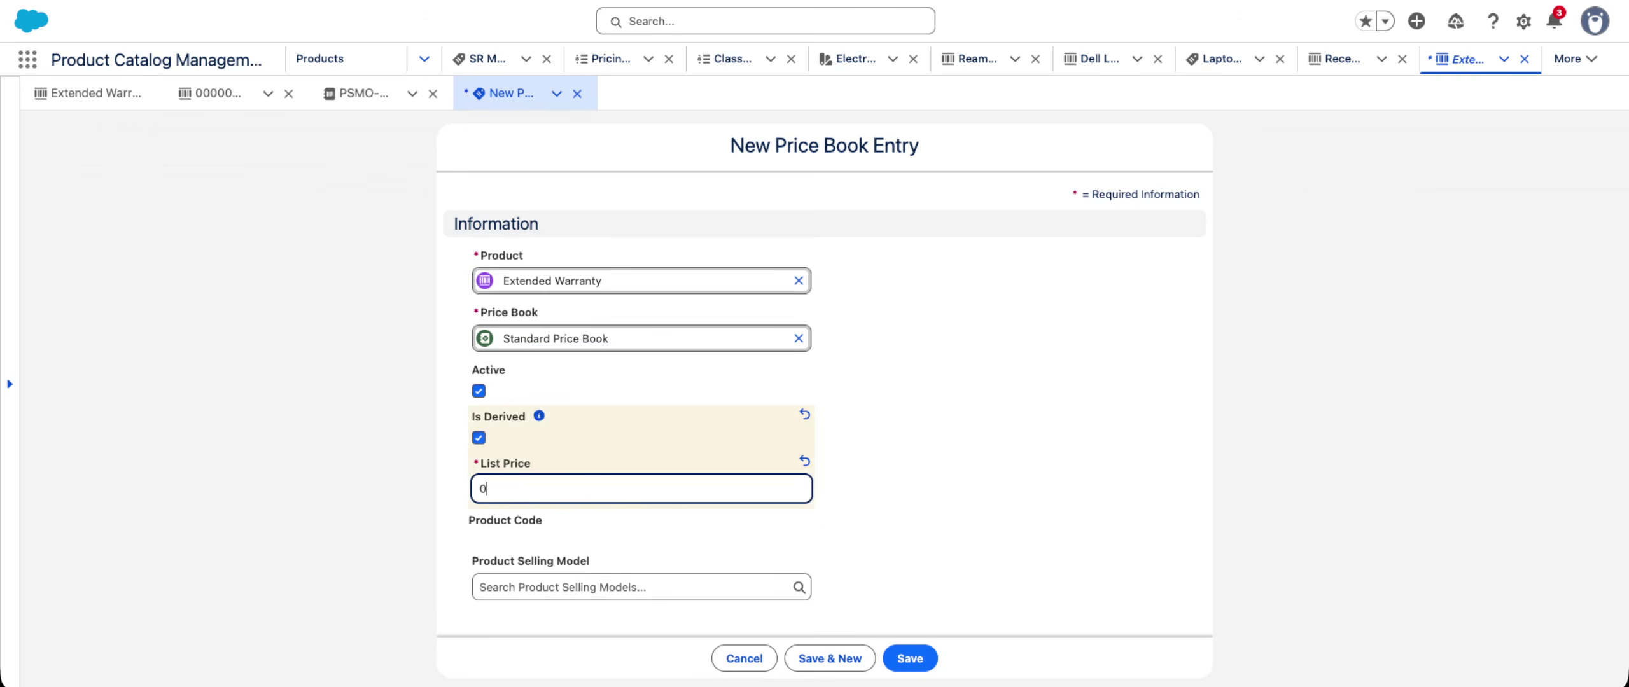
left_click(1016, 482)
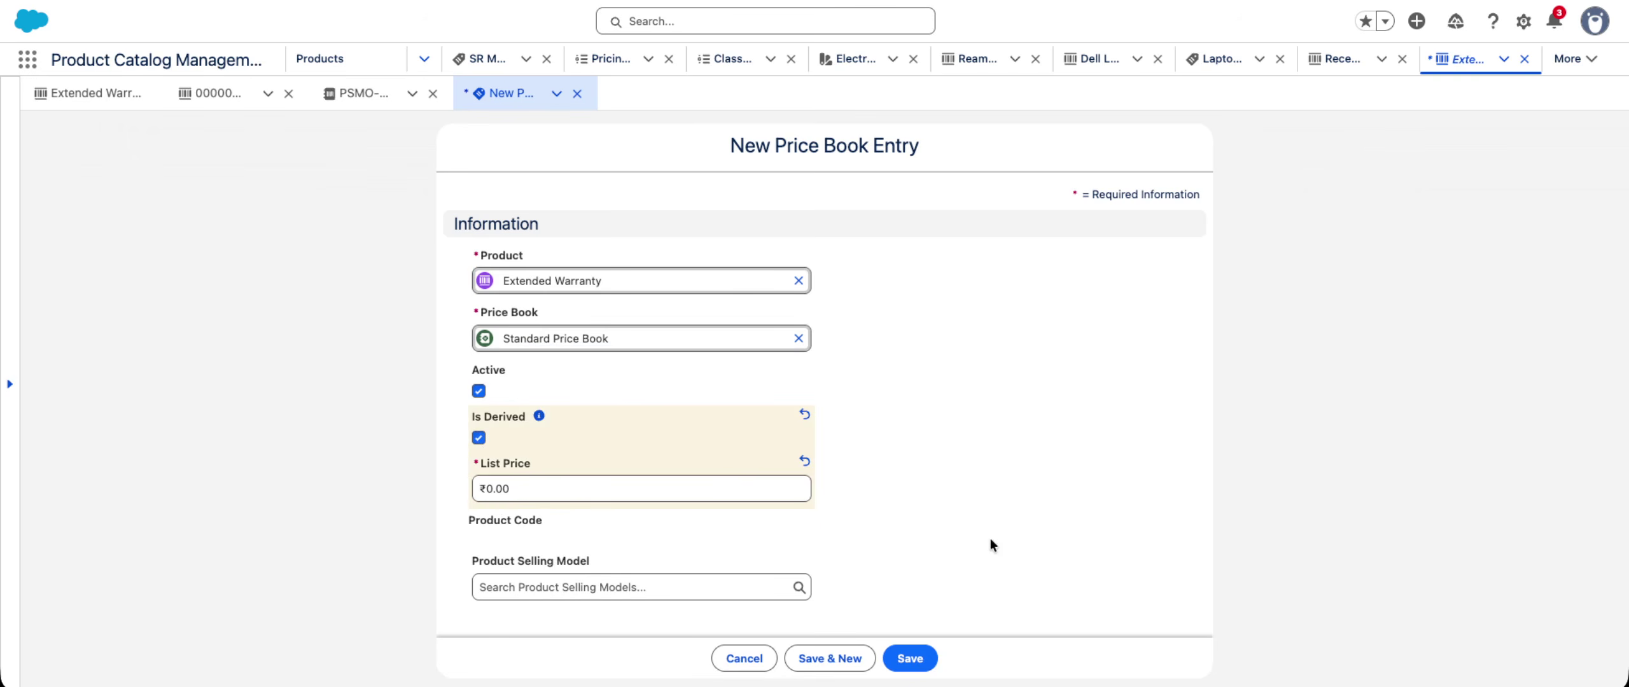
- Set the price book entry's product selling model to One Time and save the entry
left_click(905, 662)
left_click(713, 593)
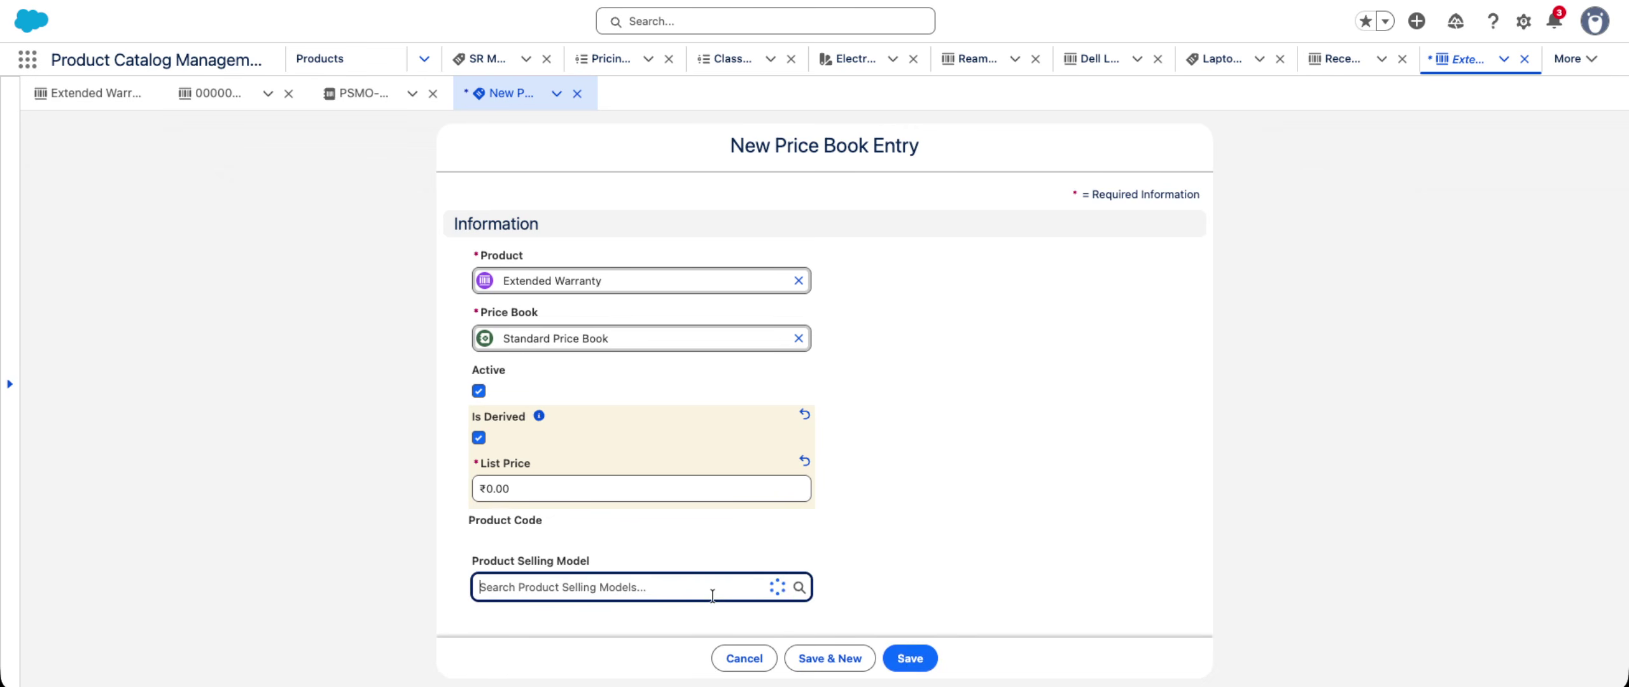
type("one")
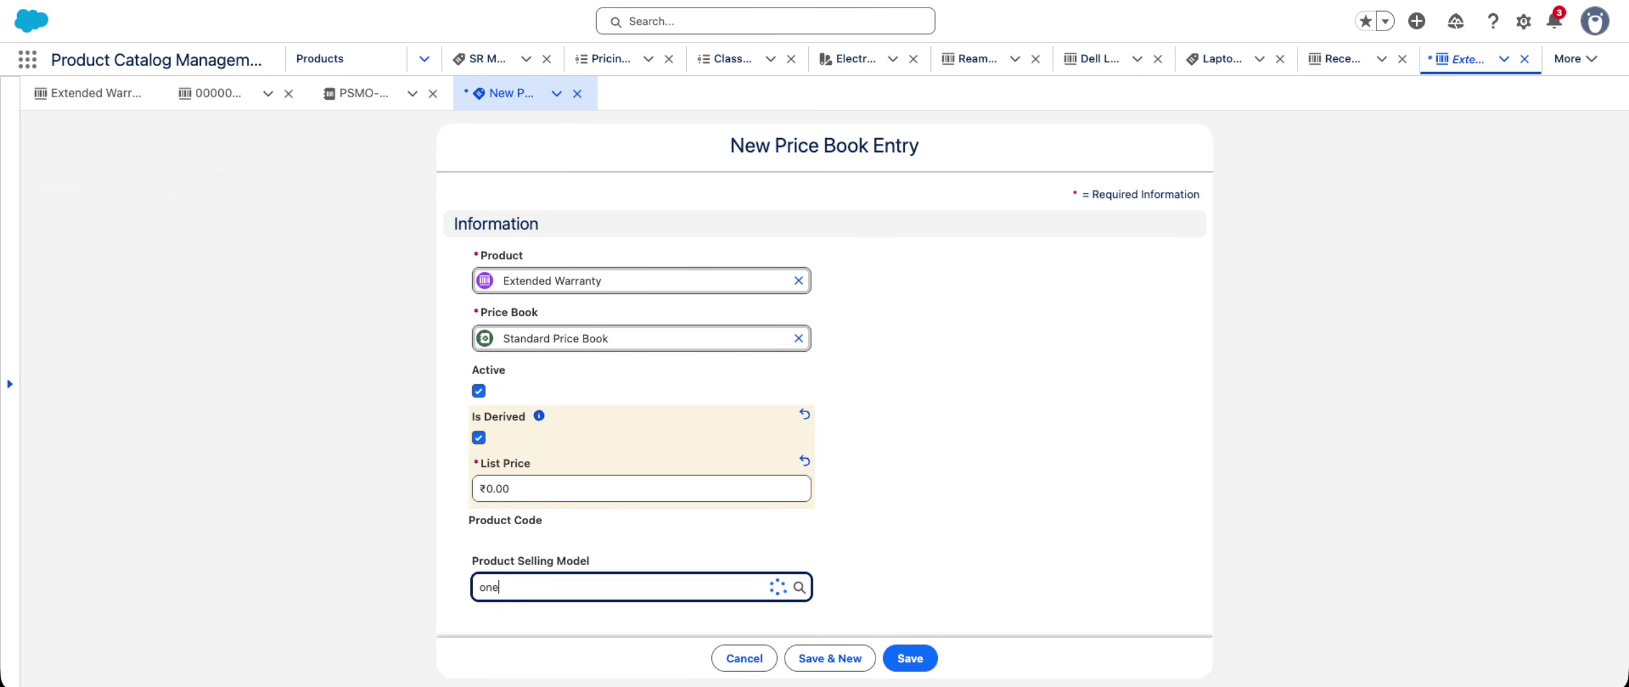
left_click(617, 533)
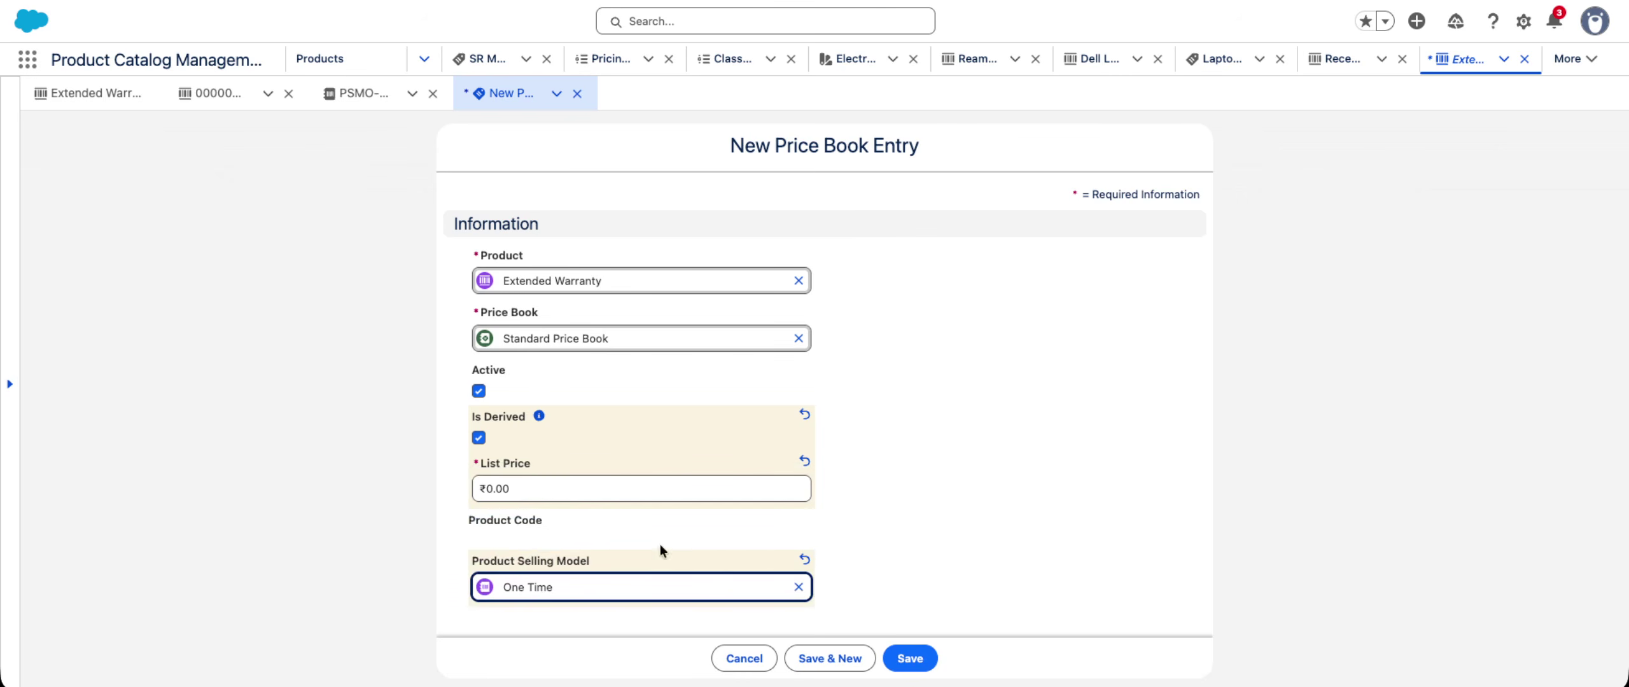
left_click(911, 657)
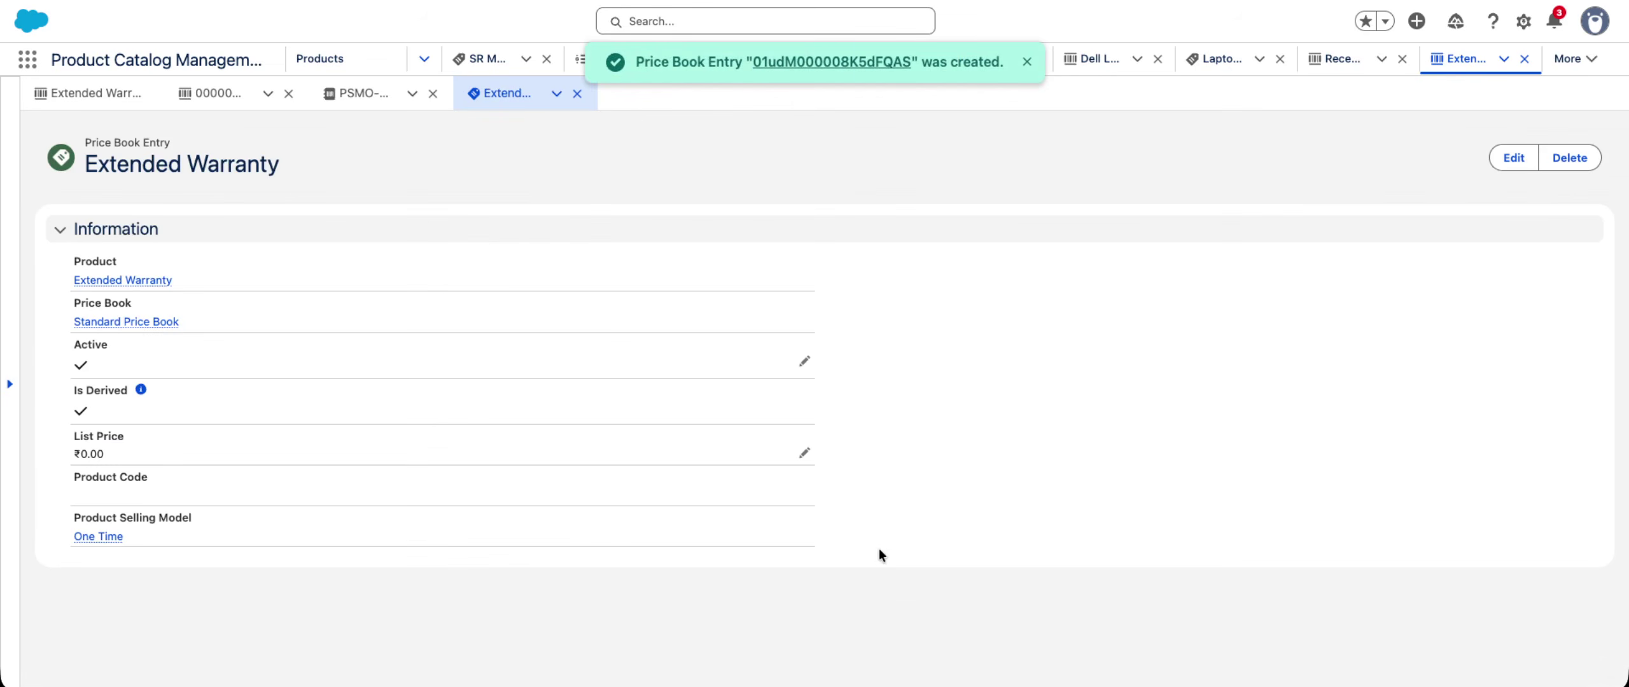
- Close the price book entry and return to the Extended Warranty product's related records
left_click(577, 94)
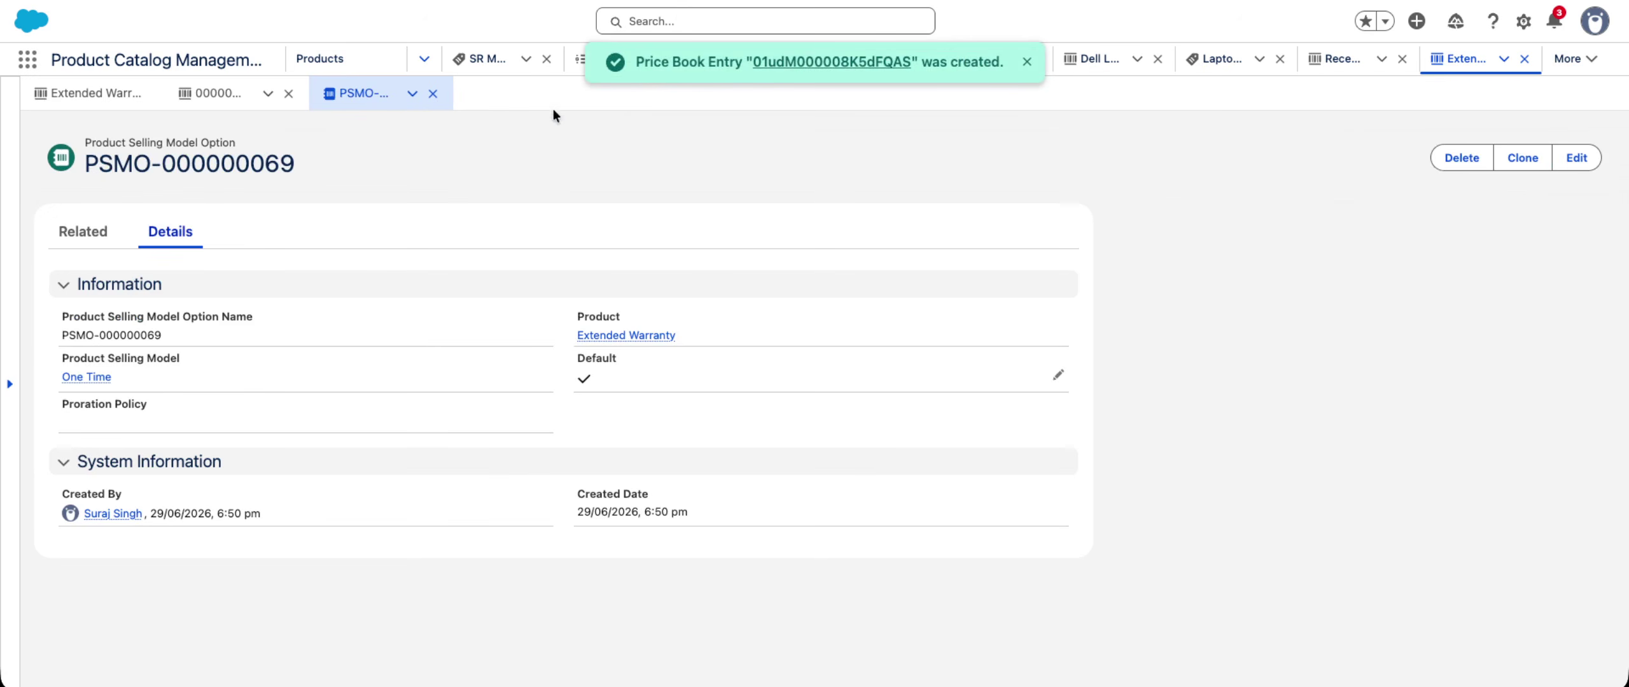
left_click(606, 343)
scroll(369, 338, "up", 5)
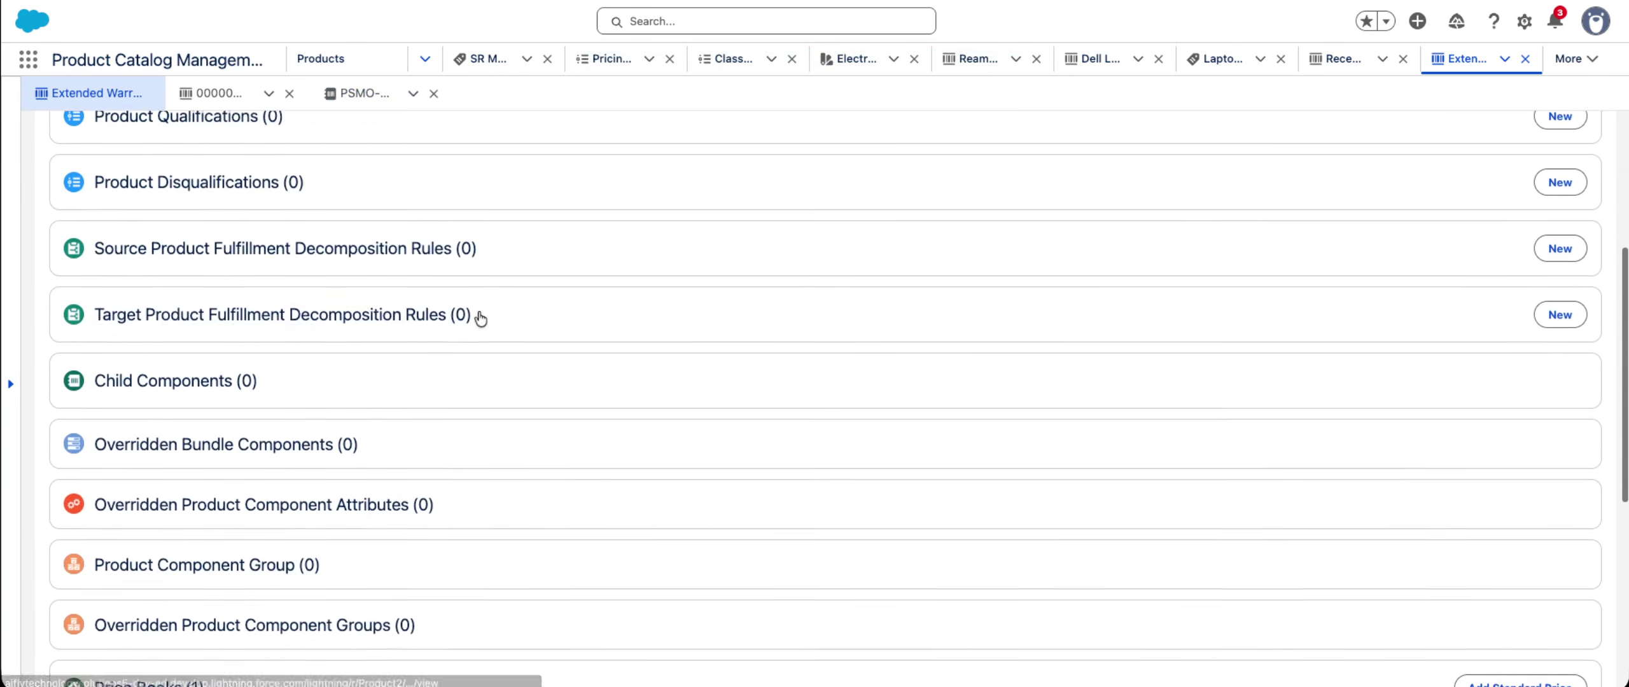
scroll(484, 321, "up", 10)
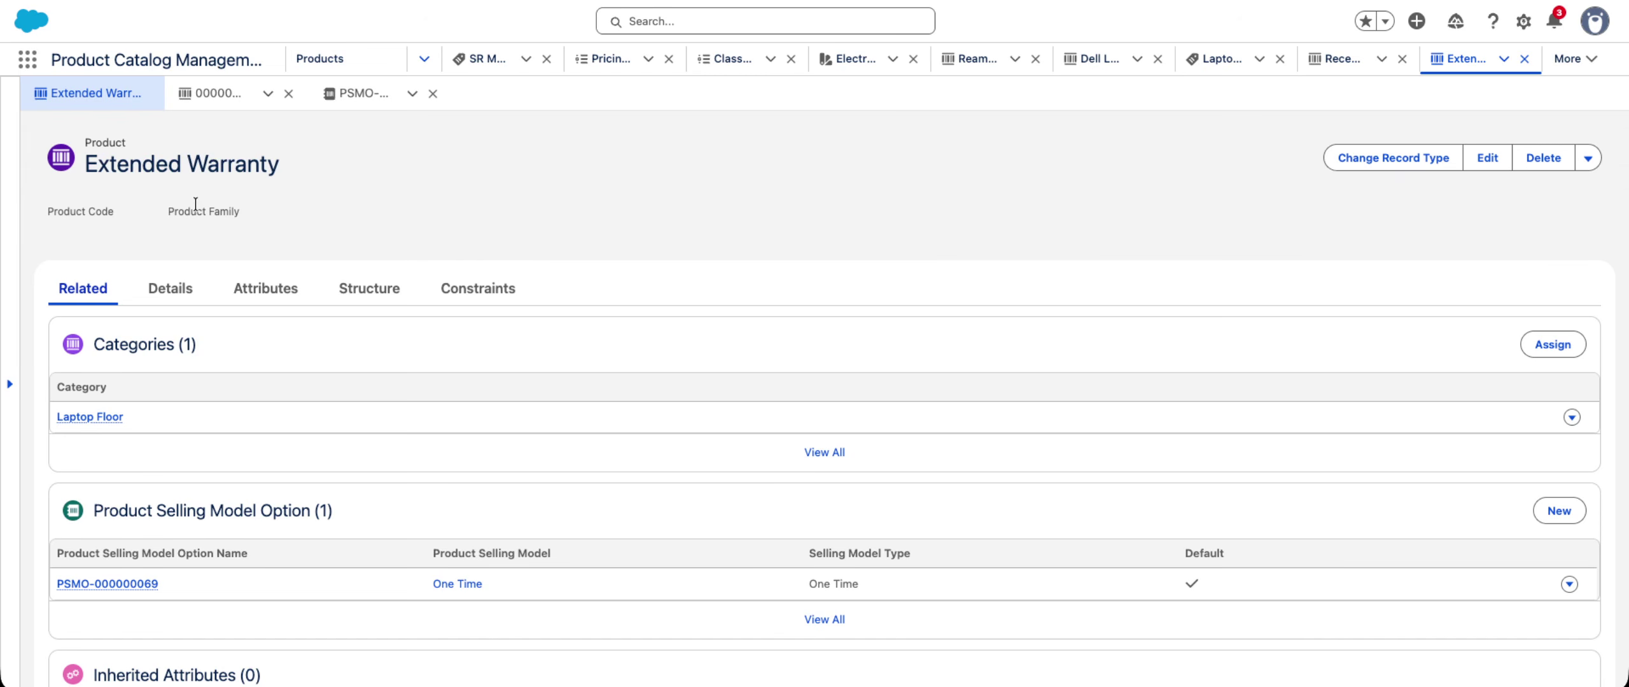
- Search the available apps and items for "derived" and open the Derived Prices list
left_click(27, 59)
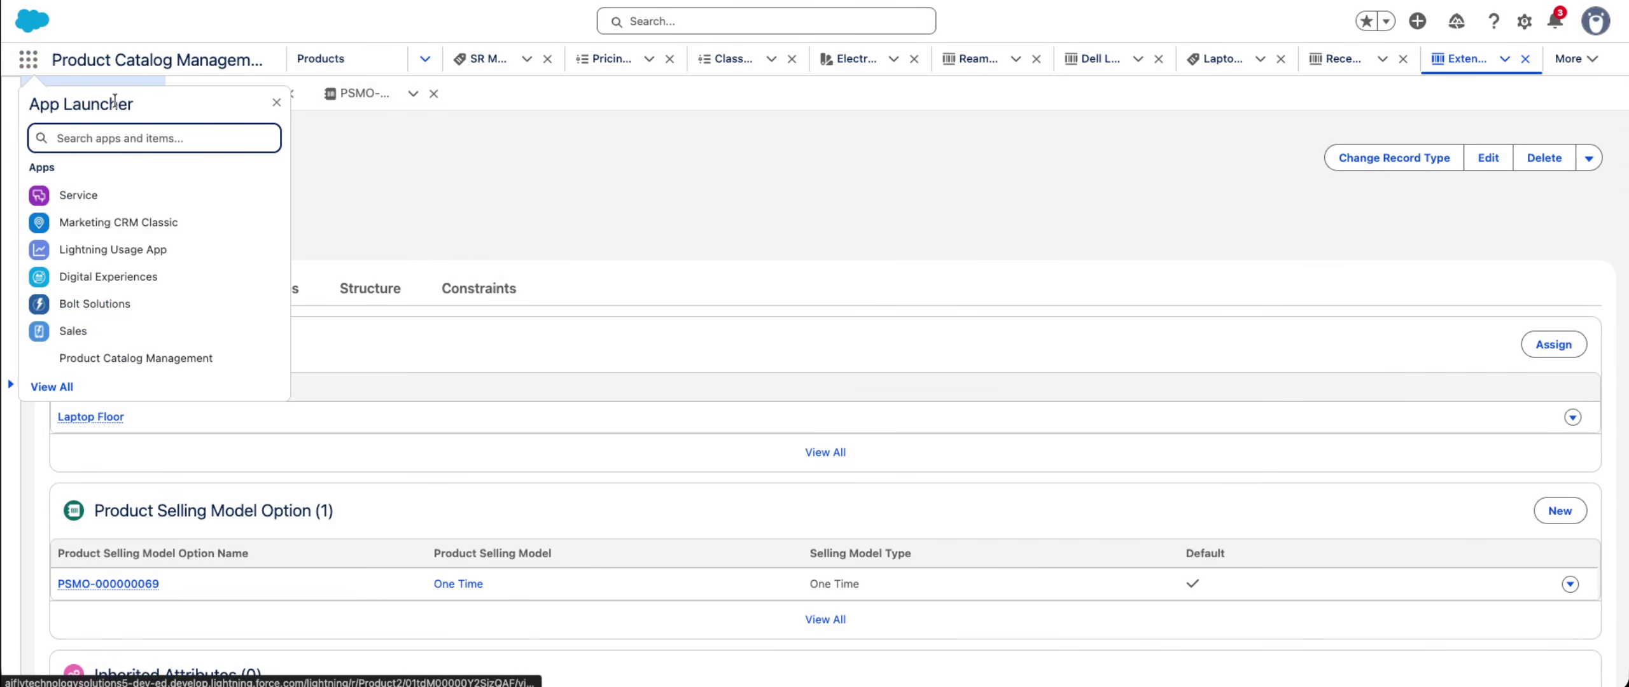
type("derived")
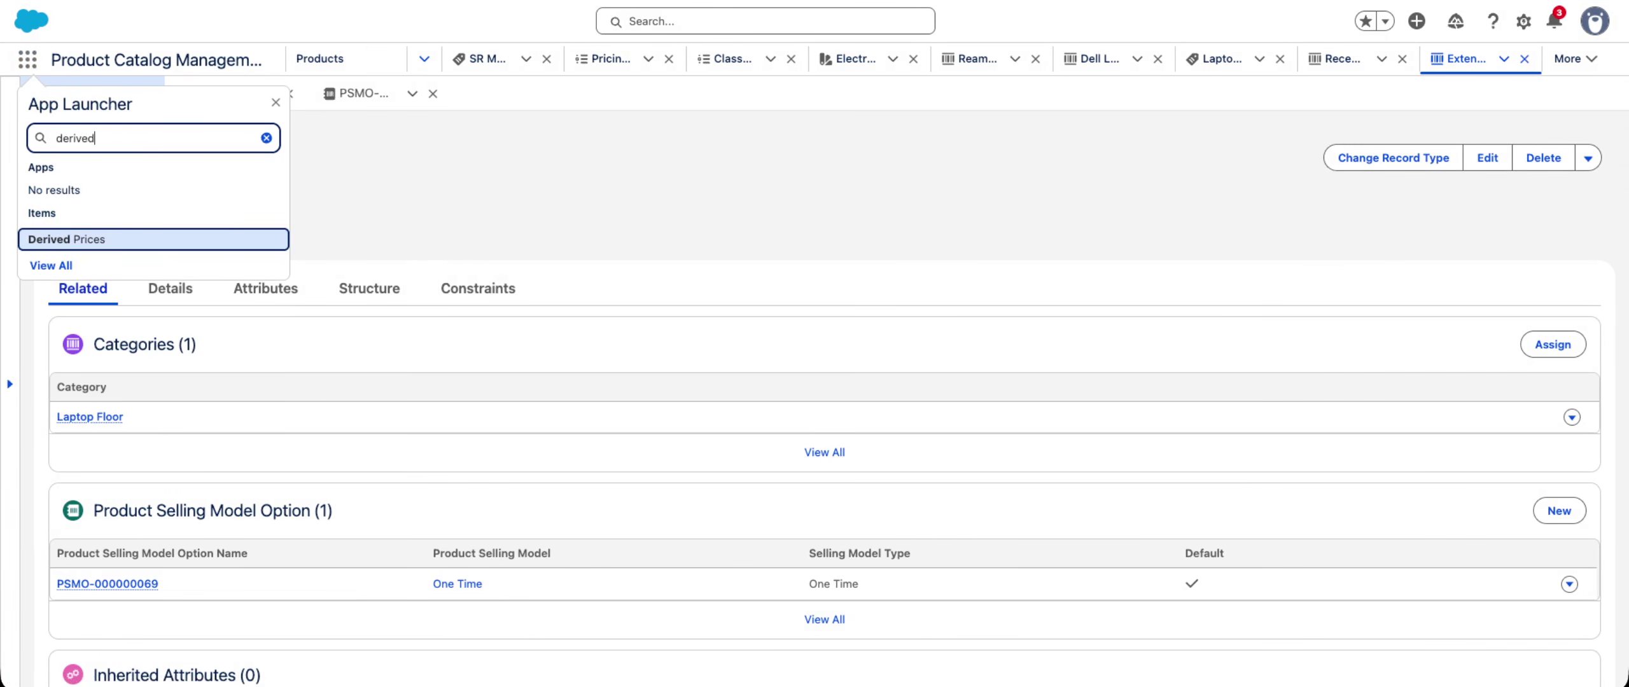
left_click(95, 241)
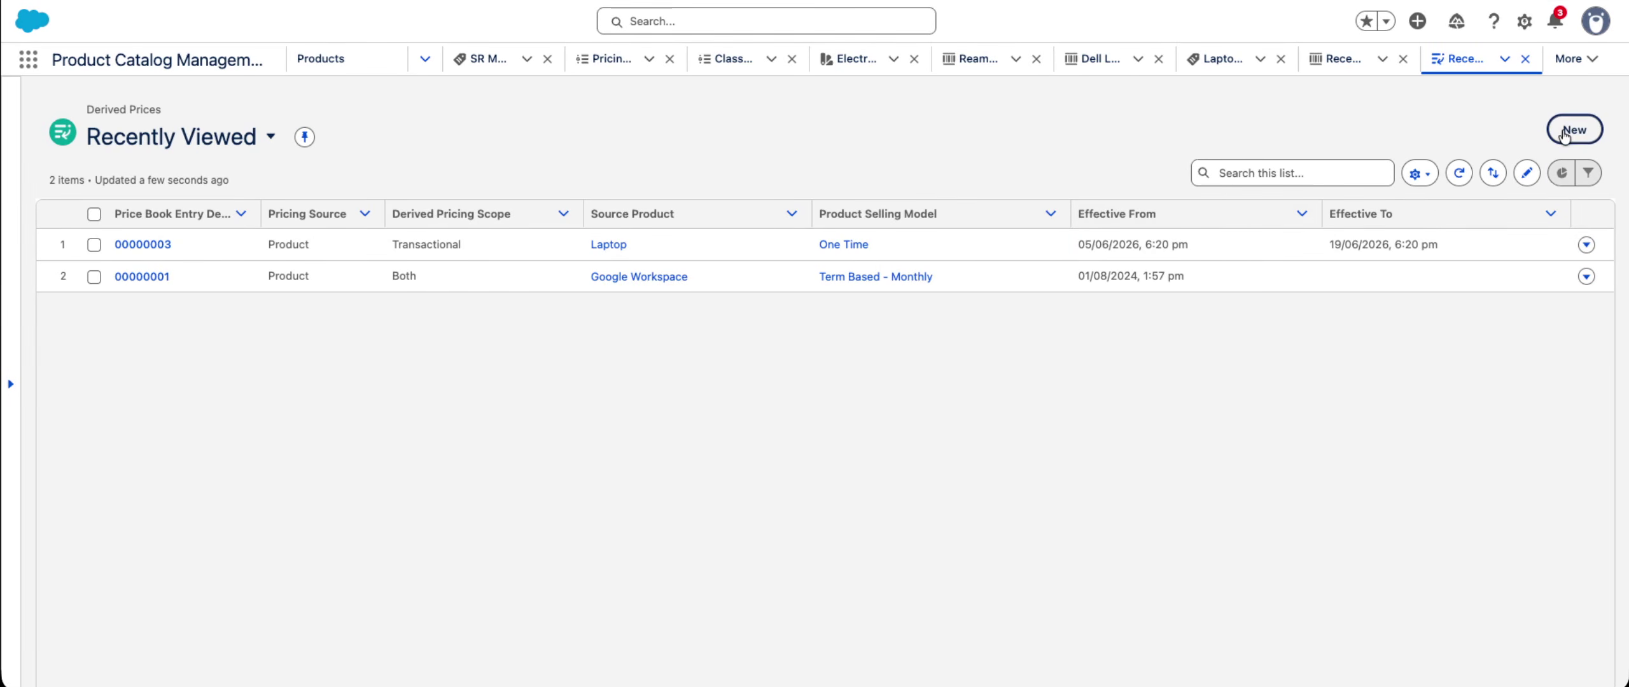
- Try to start a new derived price from the Recently Viewed list and from the All Derived Prices list
left_click(1573, 132)
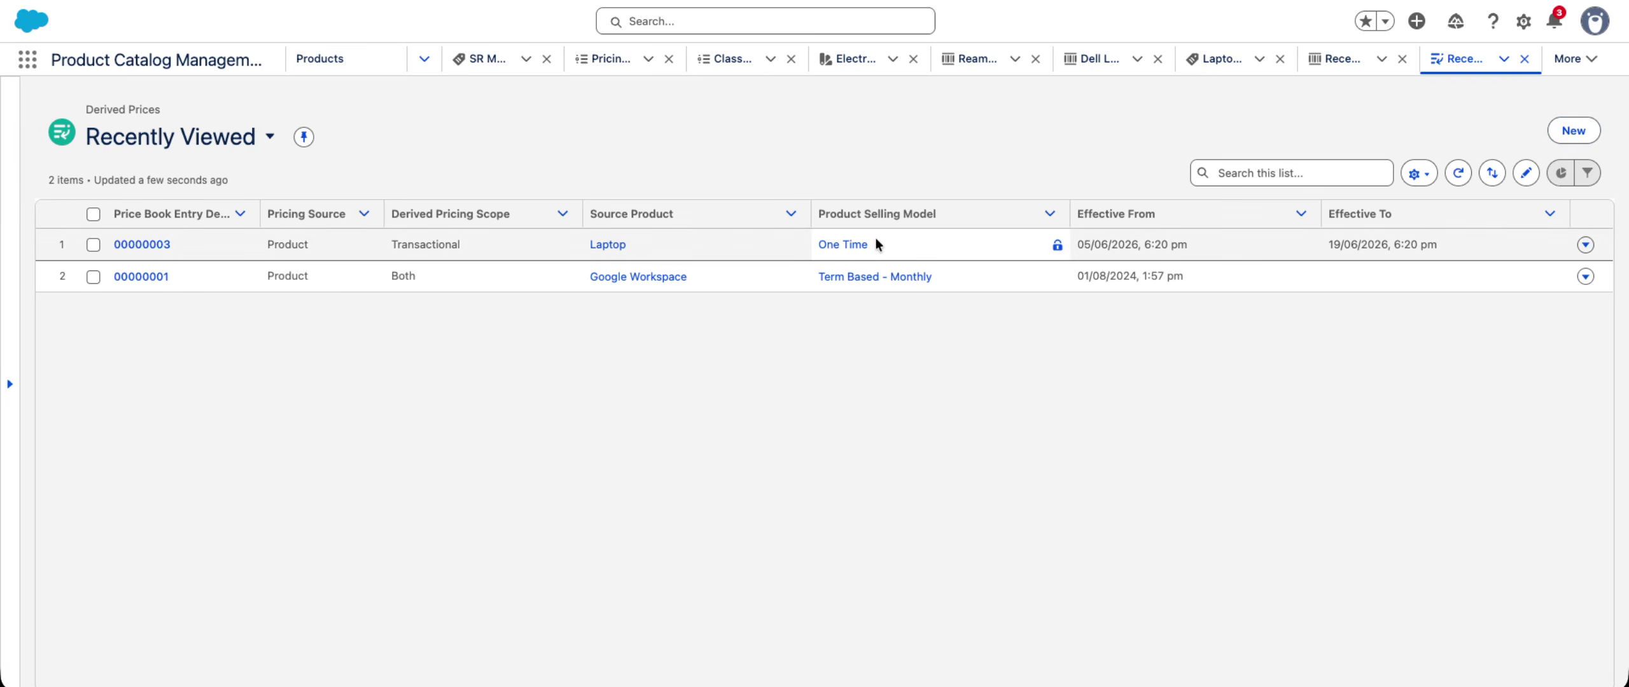
key("super+r")
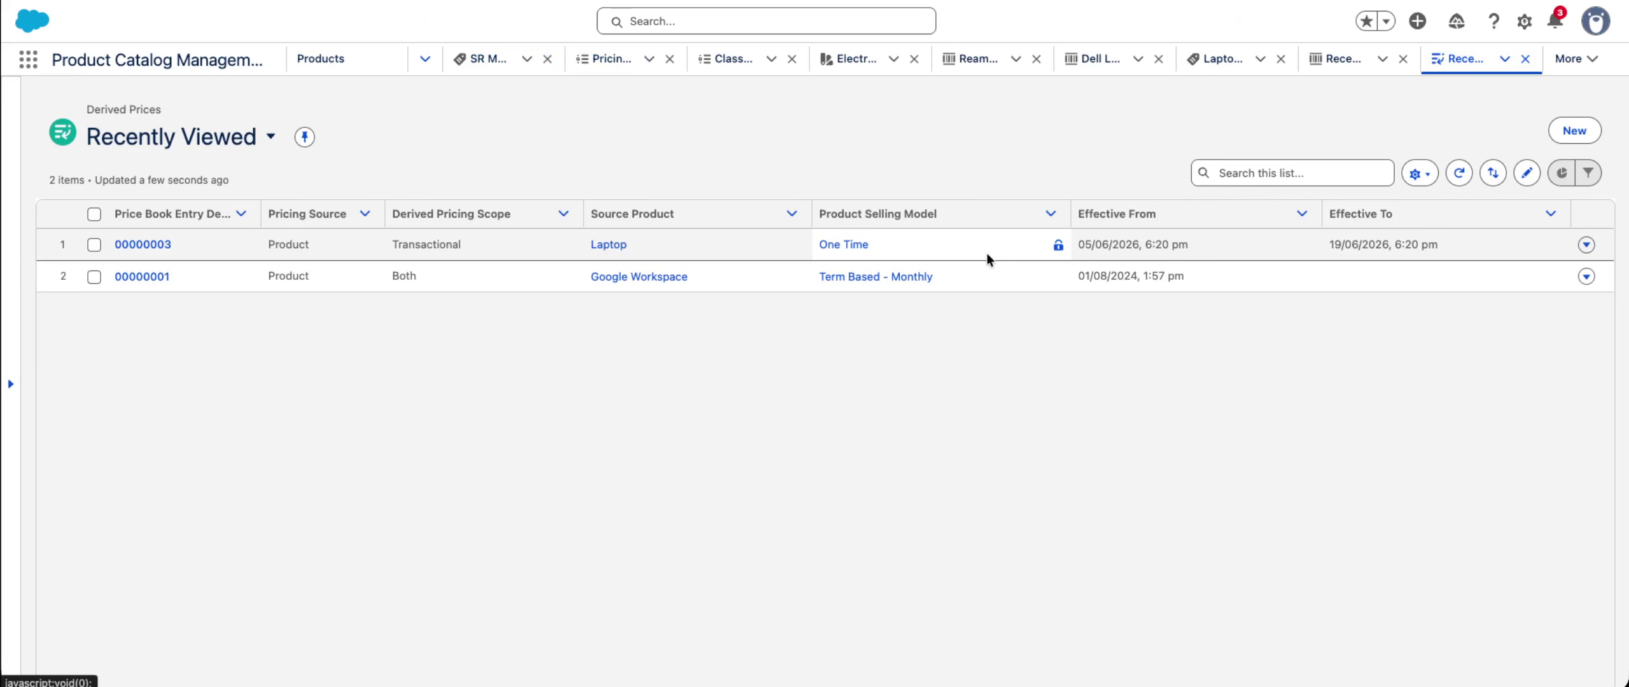
left_click(1571, 131)
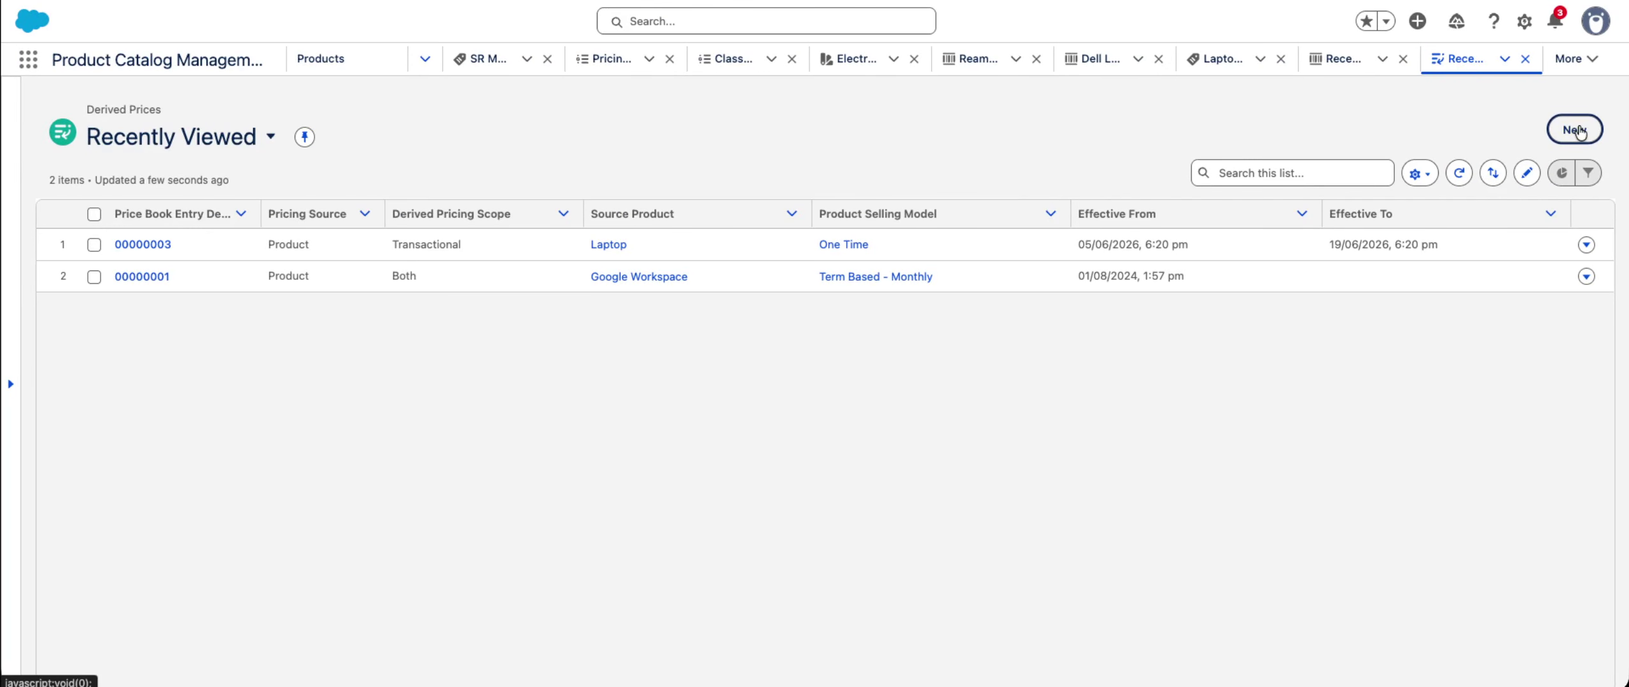
left_click(271, 136)
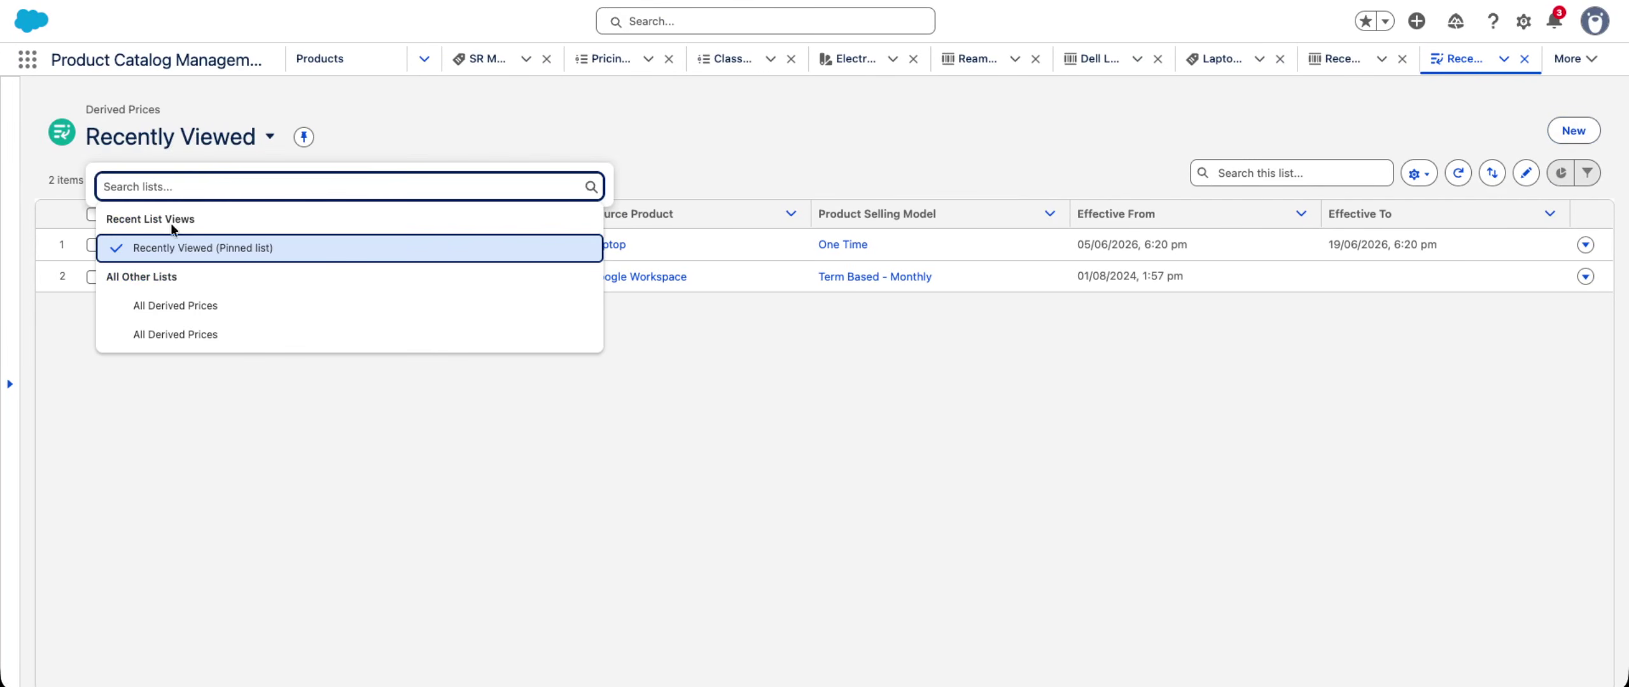
left_click(170, 307)
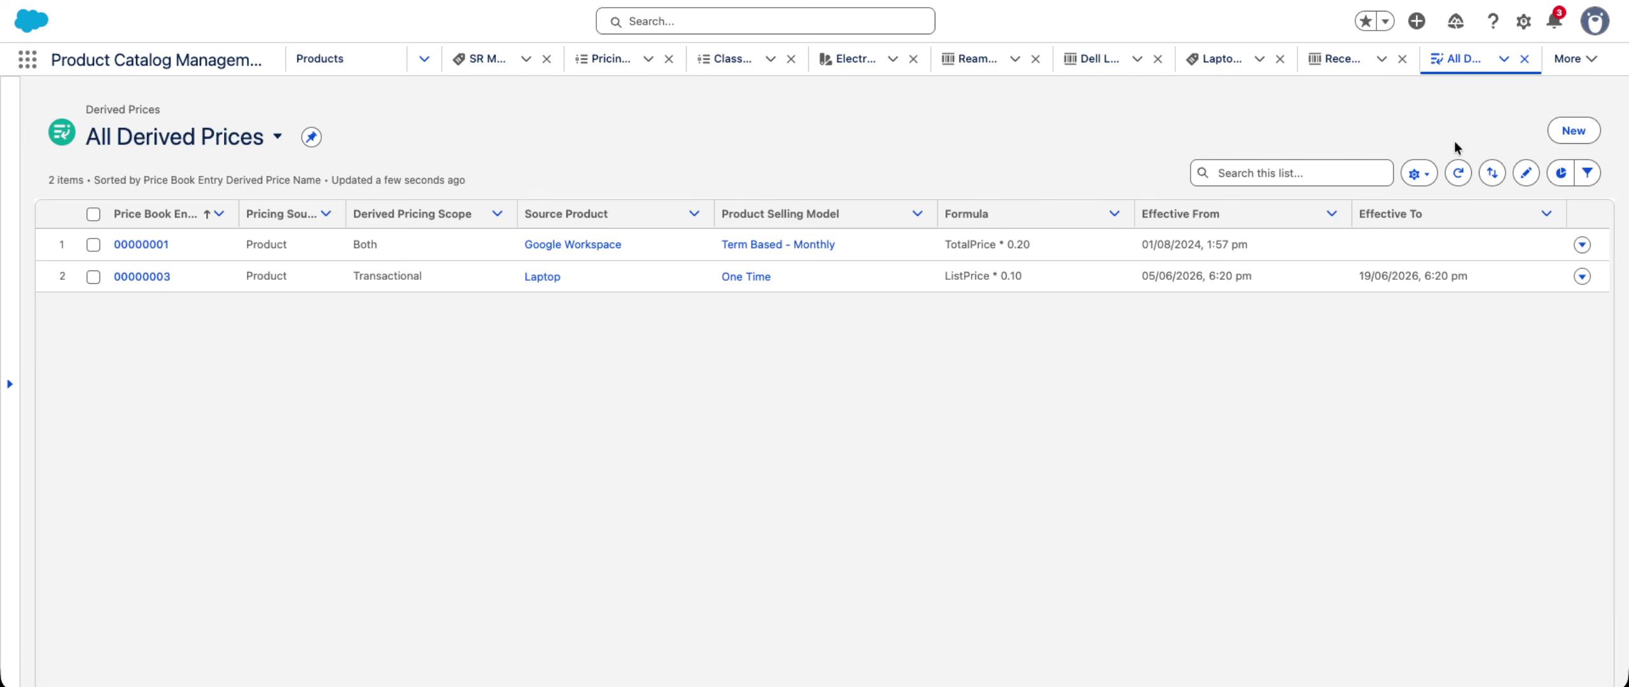
left_click(1574, 130)
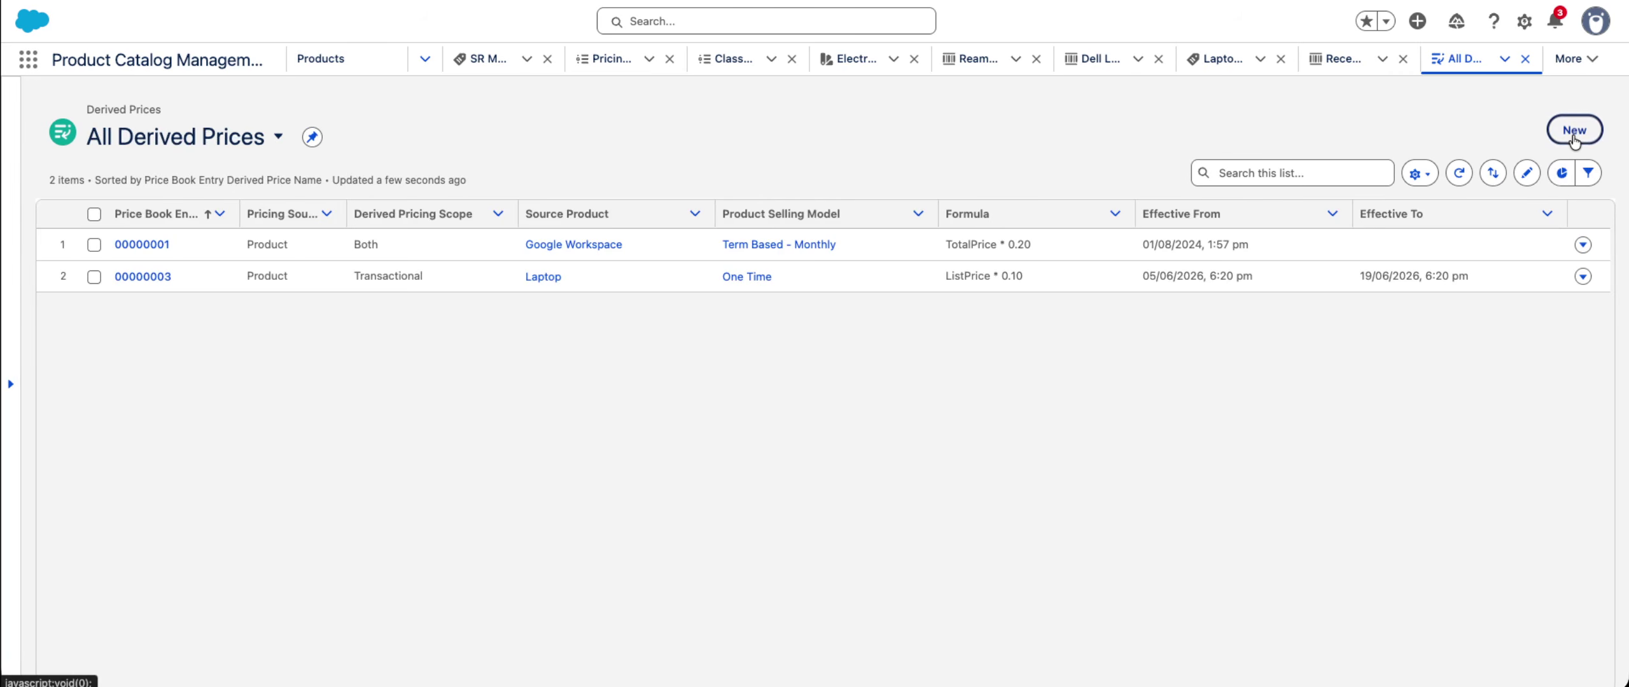
- Open the first derived price record in the list, then return to the Products list
left_click(141, 245)
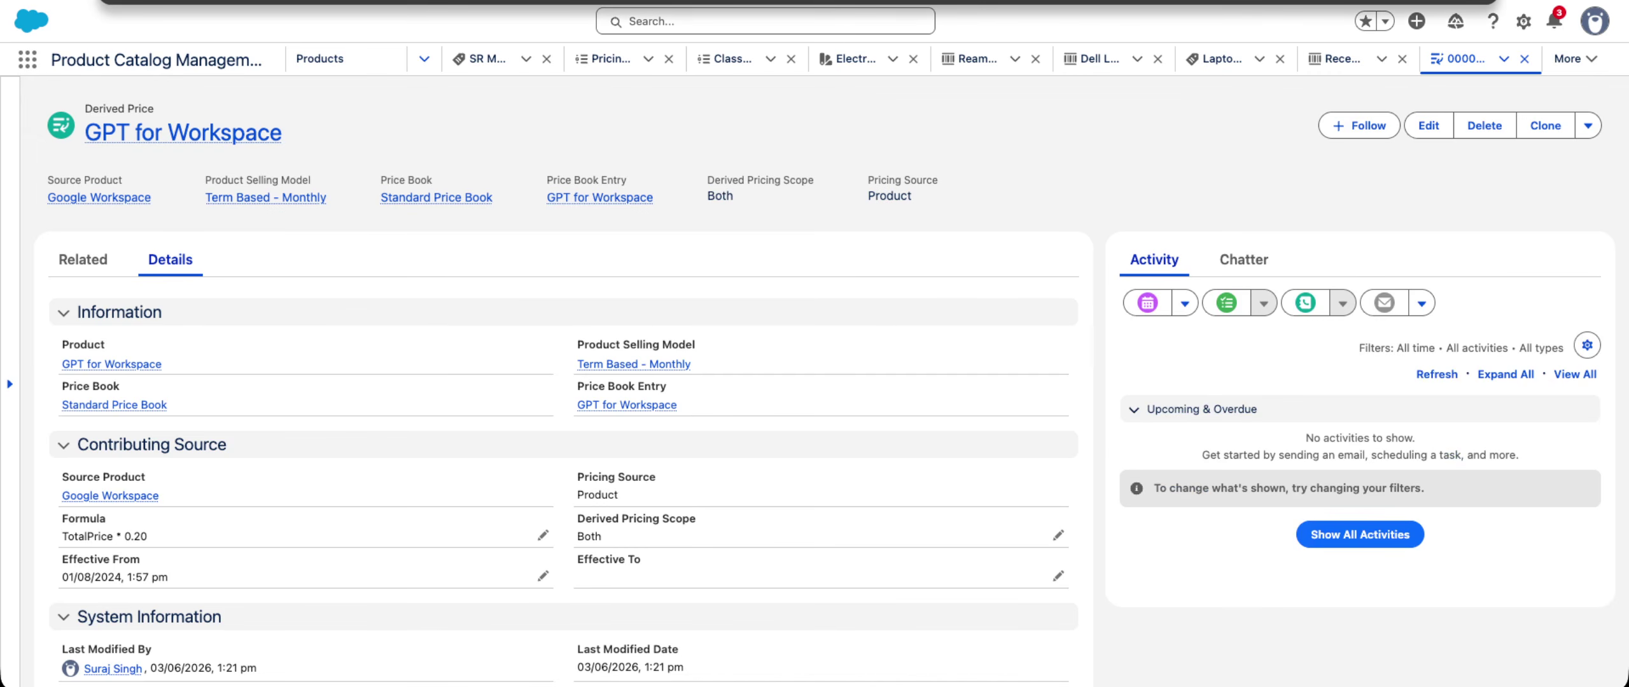
key("Return")
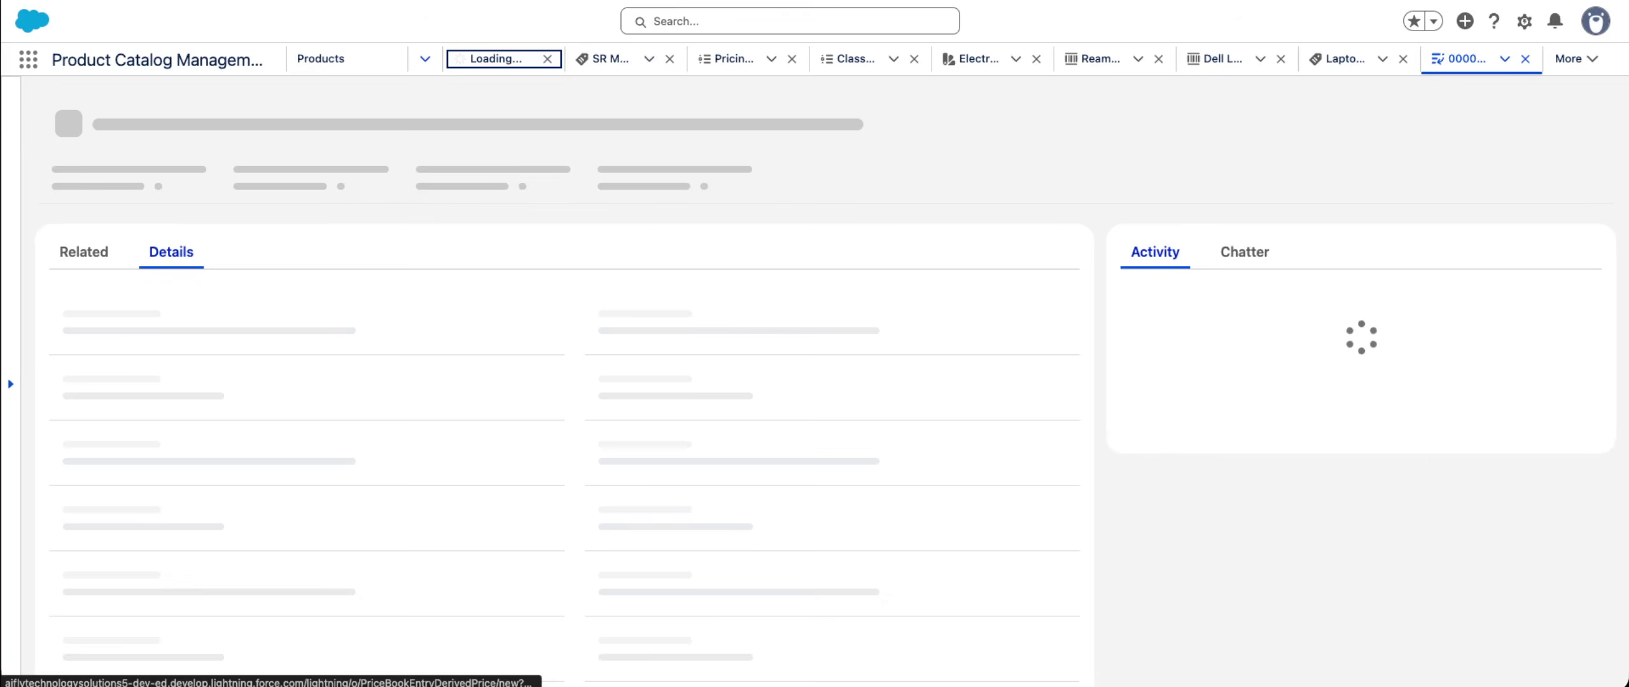
left_click(347, 63)
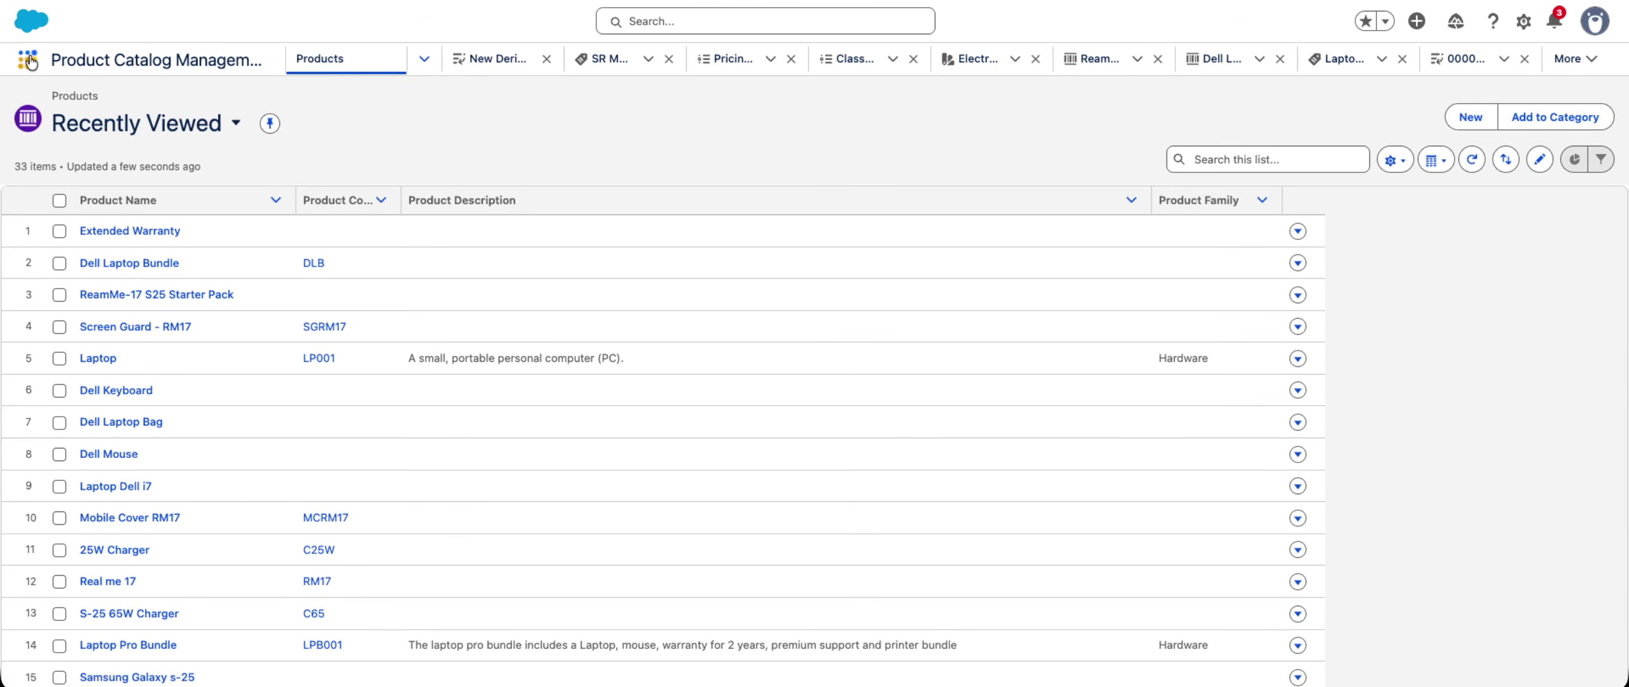
- Search the available items for "derive", open the Derived Prices list and start a new derived price
left_click(28, 61)
type("derive")
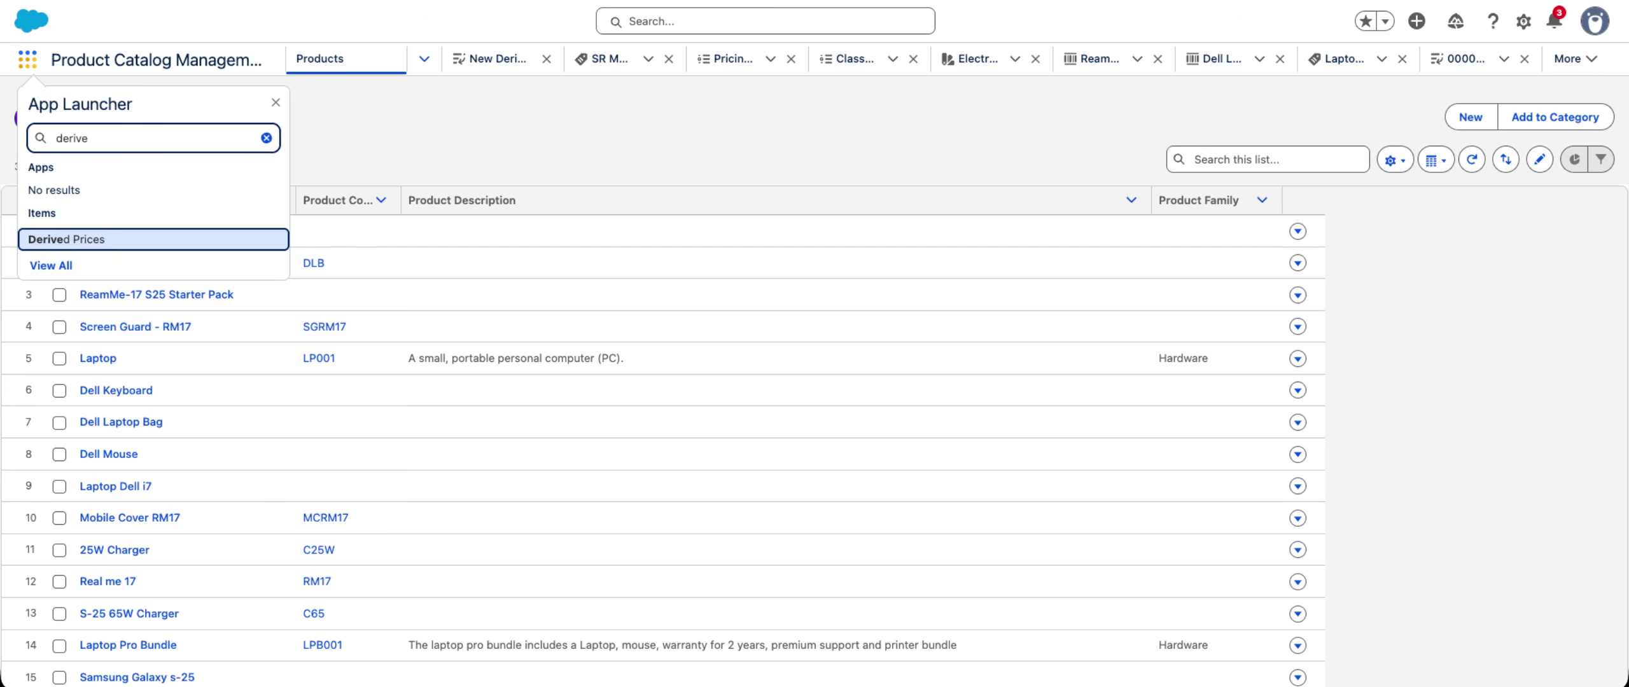
left_click(76, 239)
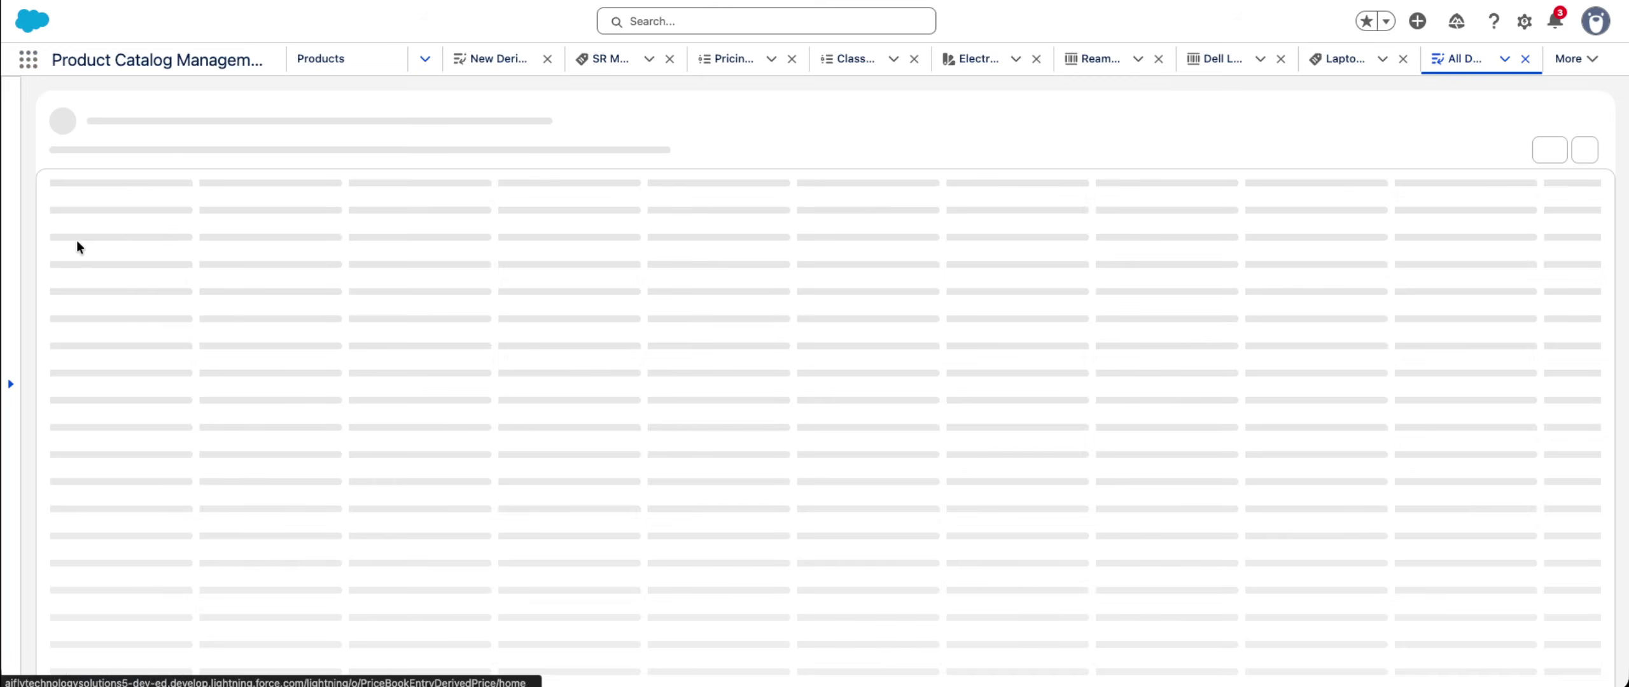
left_click(1555, 131)
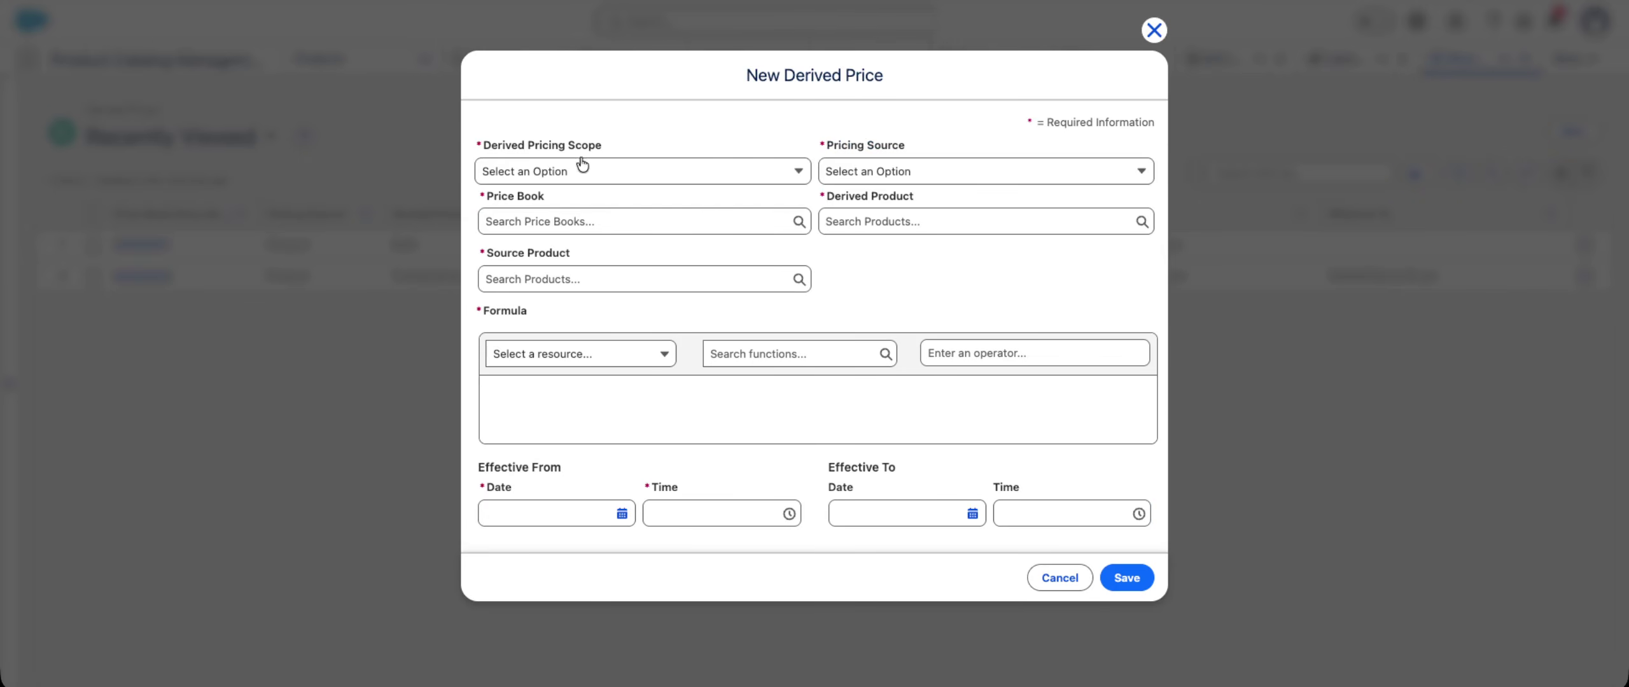
- Set the new derived price's pricing scope to Transactional and its pricing source to Header
left_click(661, 169)
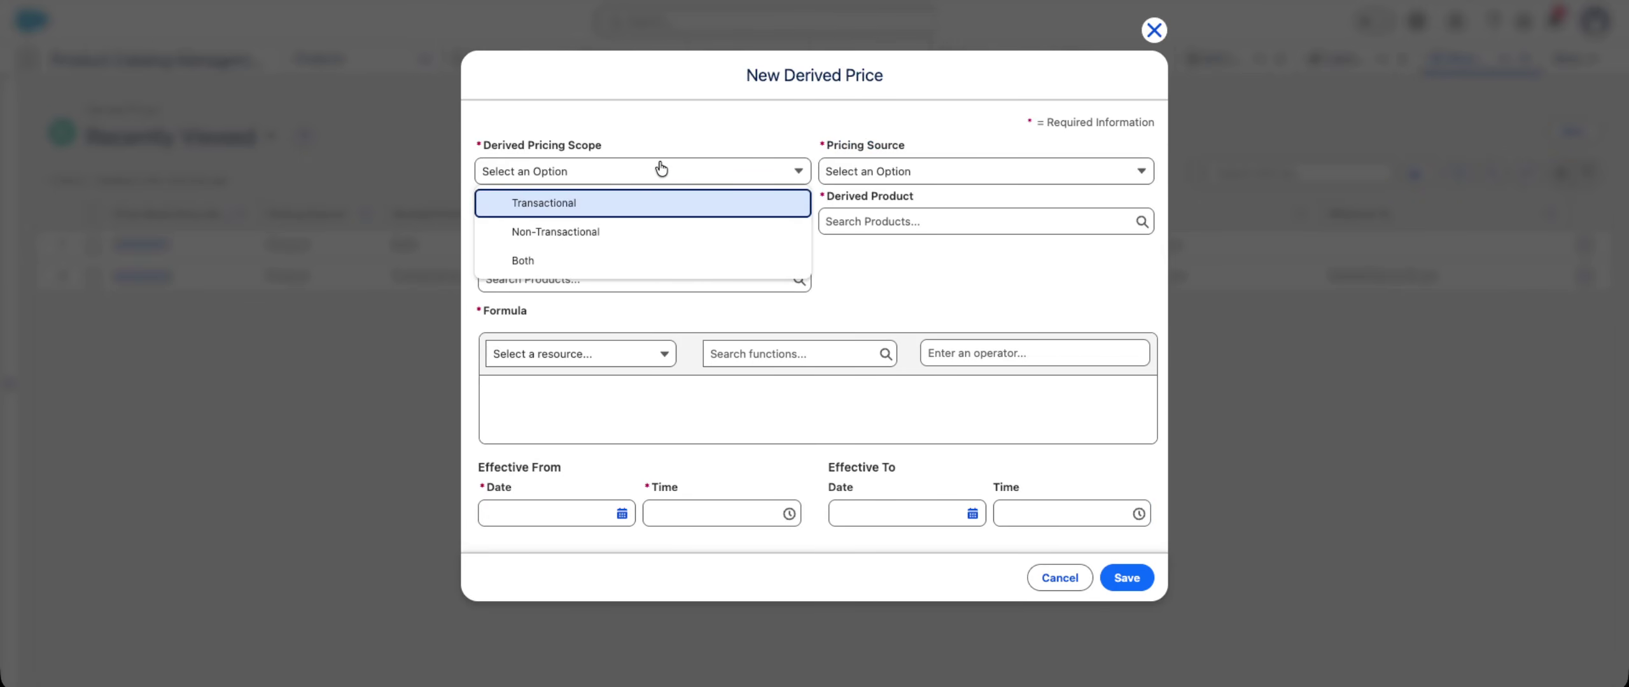
left_click(578, 203)
left_click(940, 169)
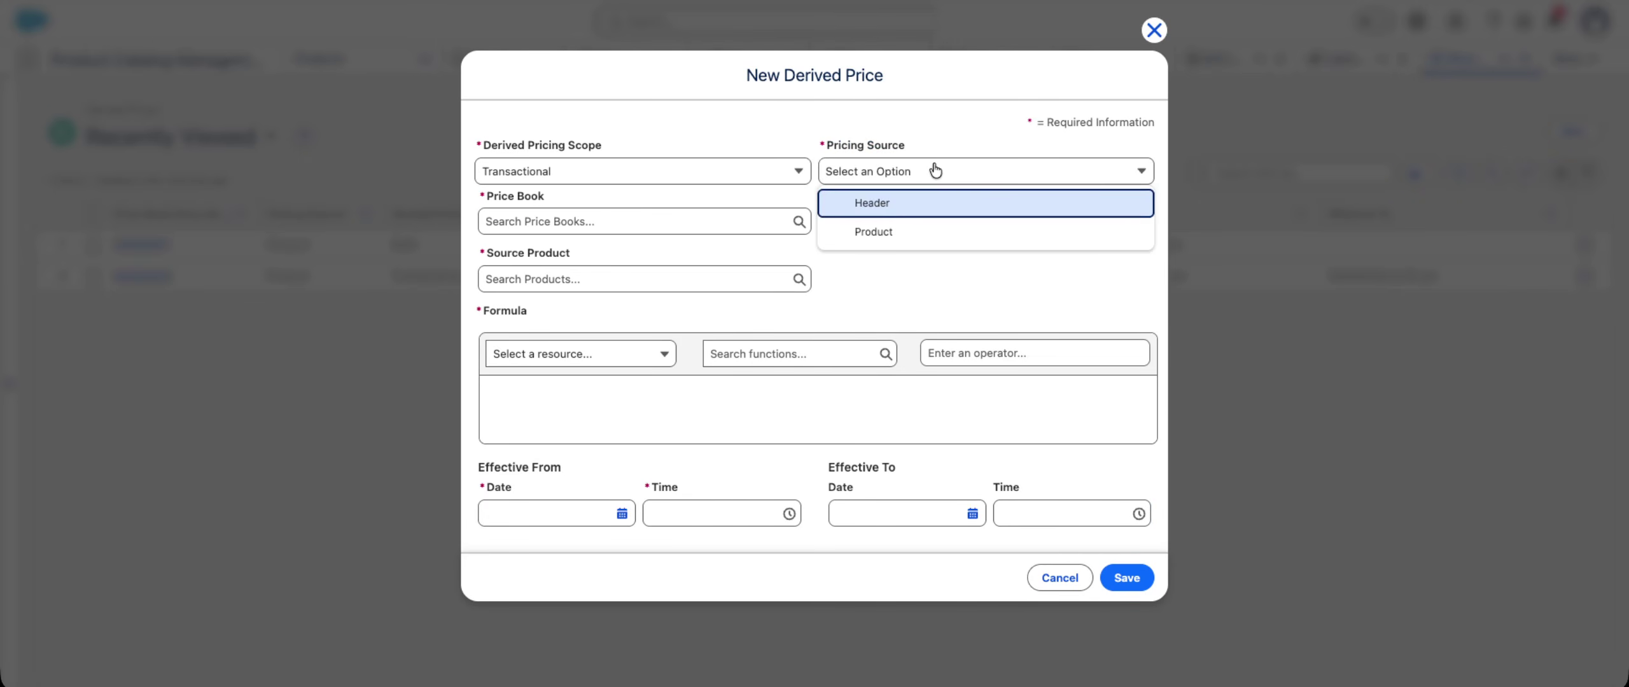
left_click(886, 204)
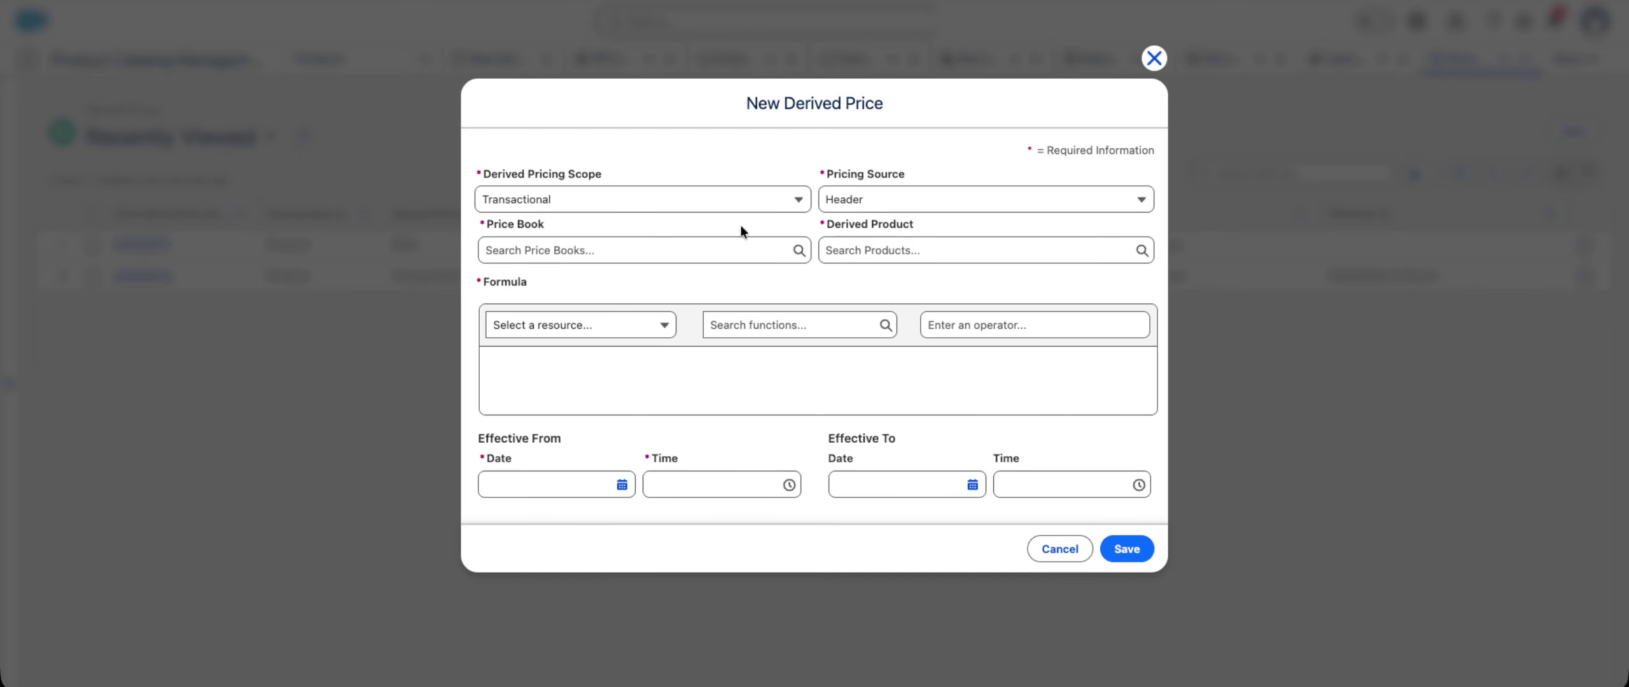
- Choose Standard Price Book as the price book and Extended Warranty as the derived product
left_click(622, 250)
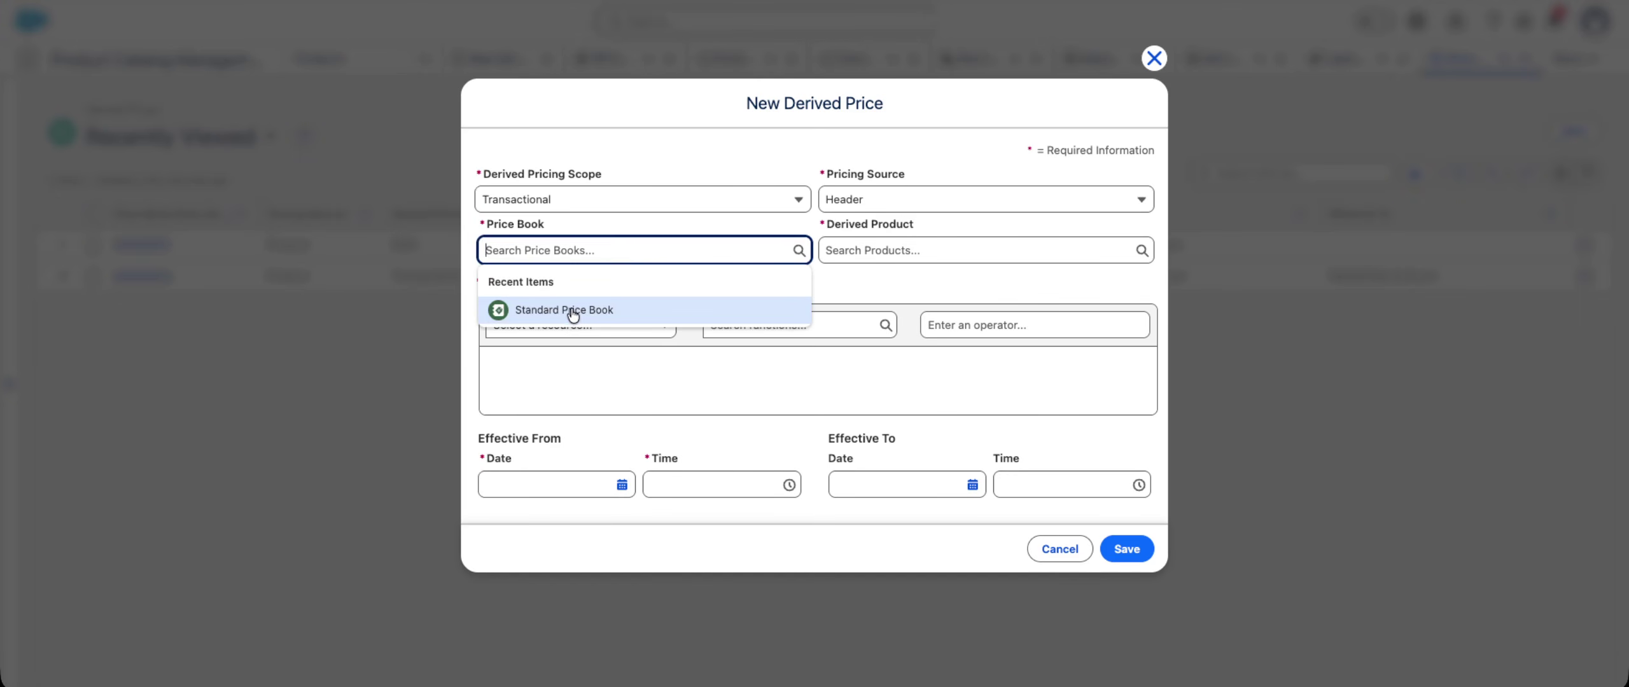
left_click(566, 310)
left_click(888, 250)
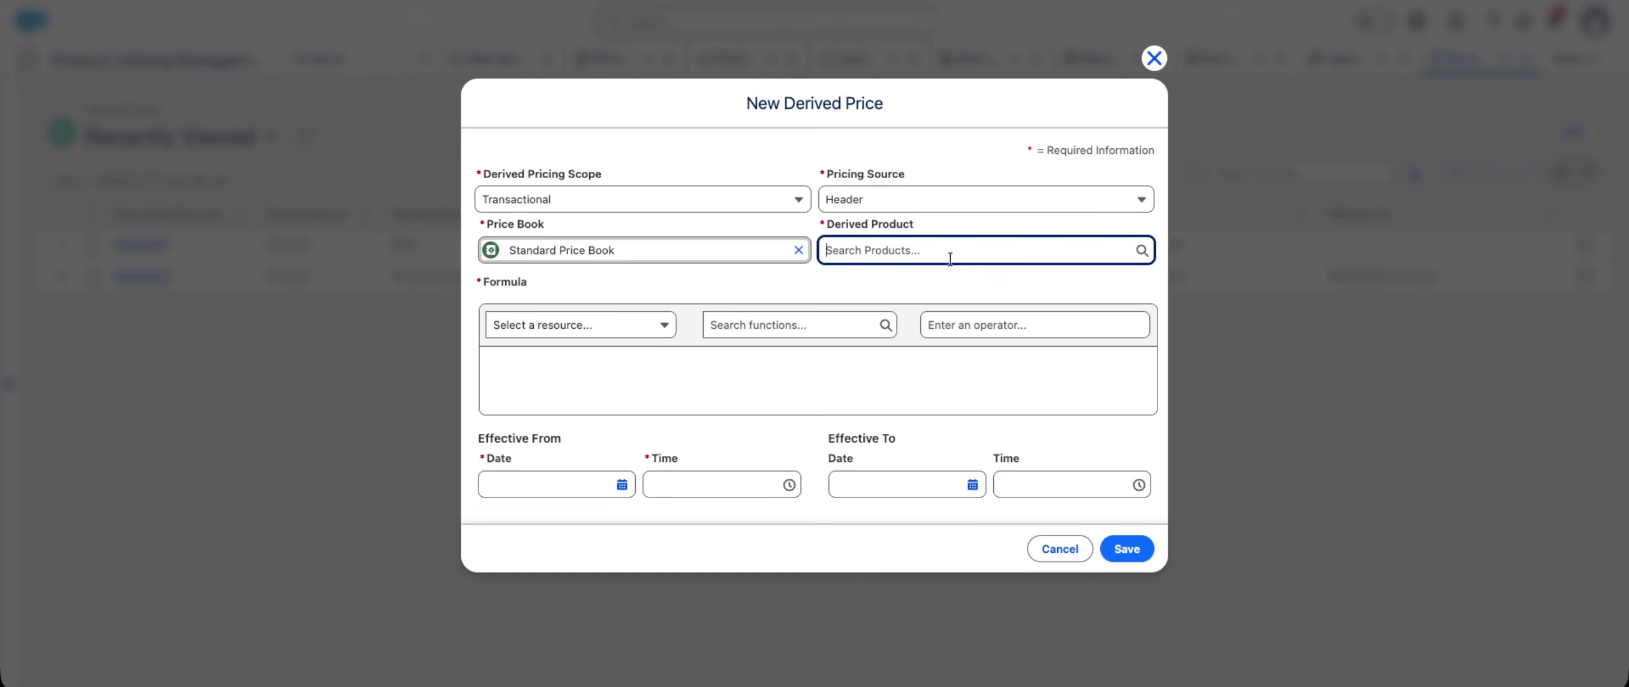
type("Exten")
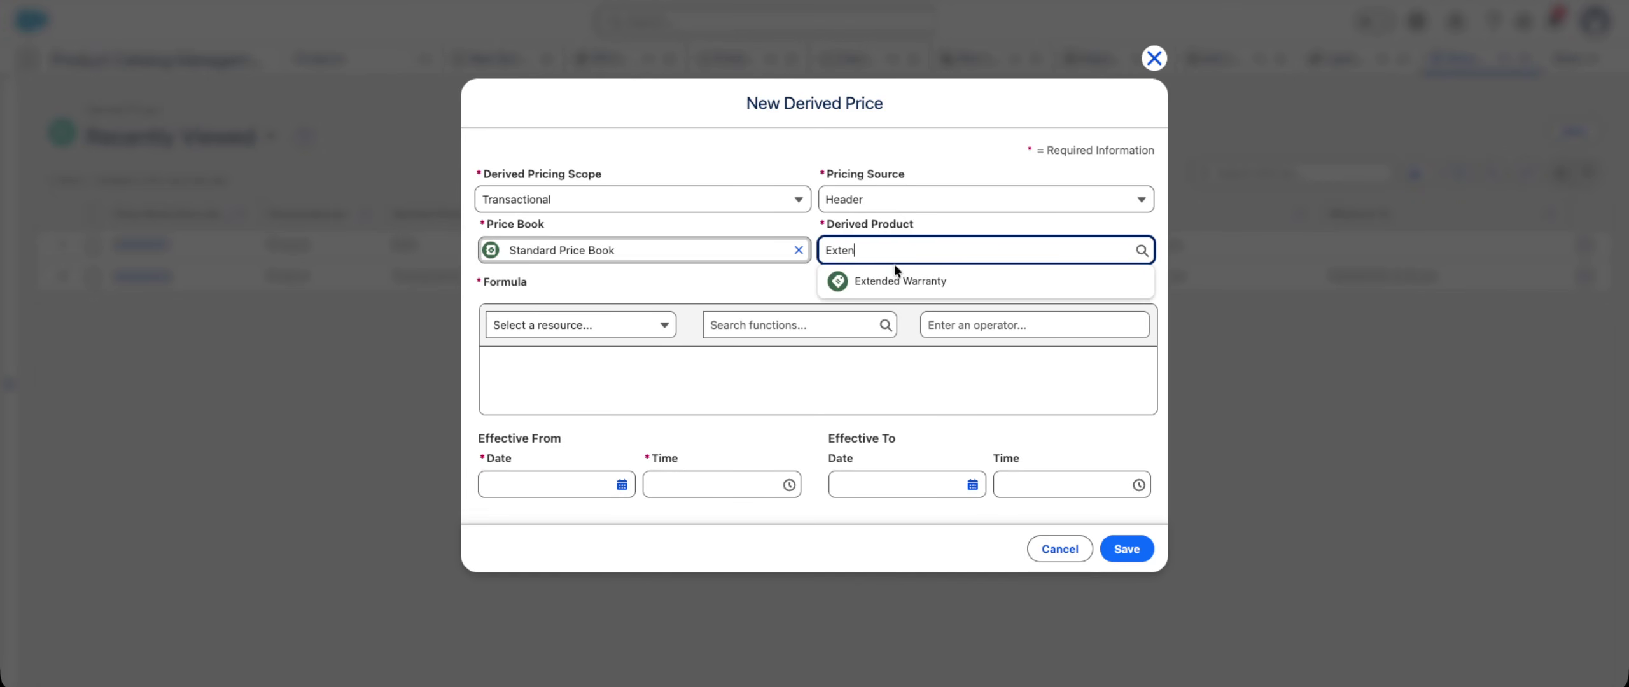
left_click(896, 278)
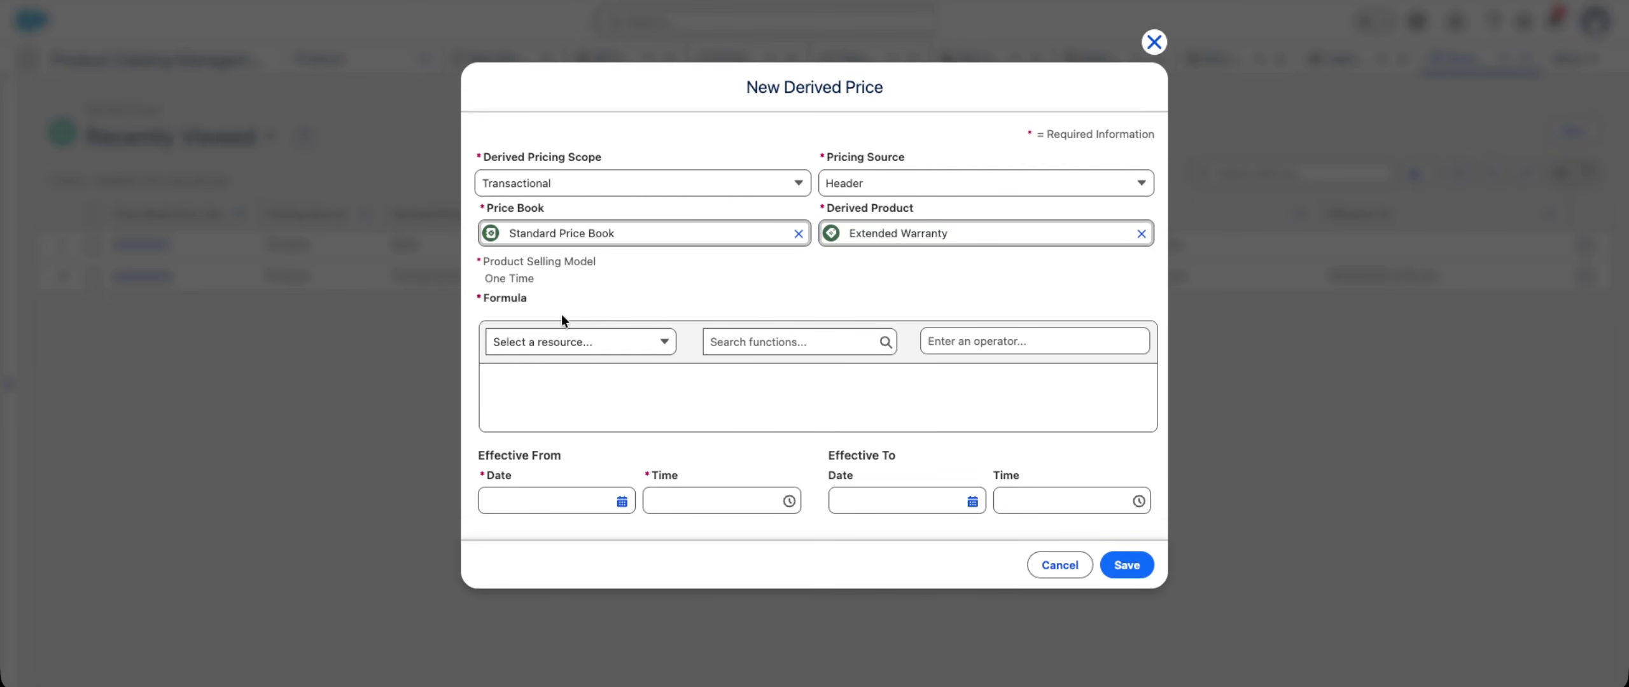
- Insert the Header resource into the formula and change the pricing source to Product
left_click(560, 347)
left_click(555, 369)
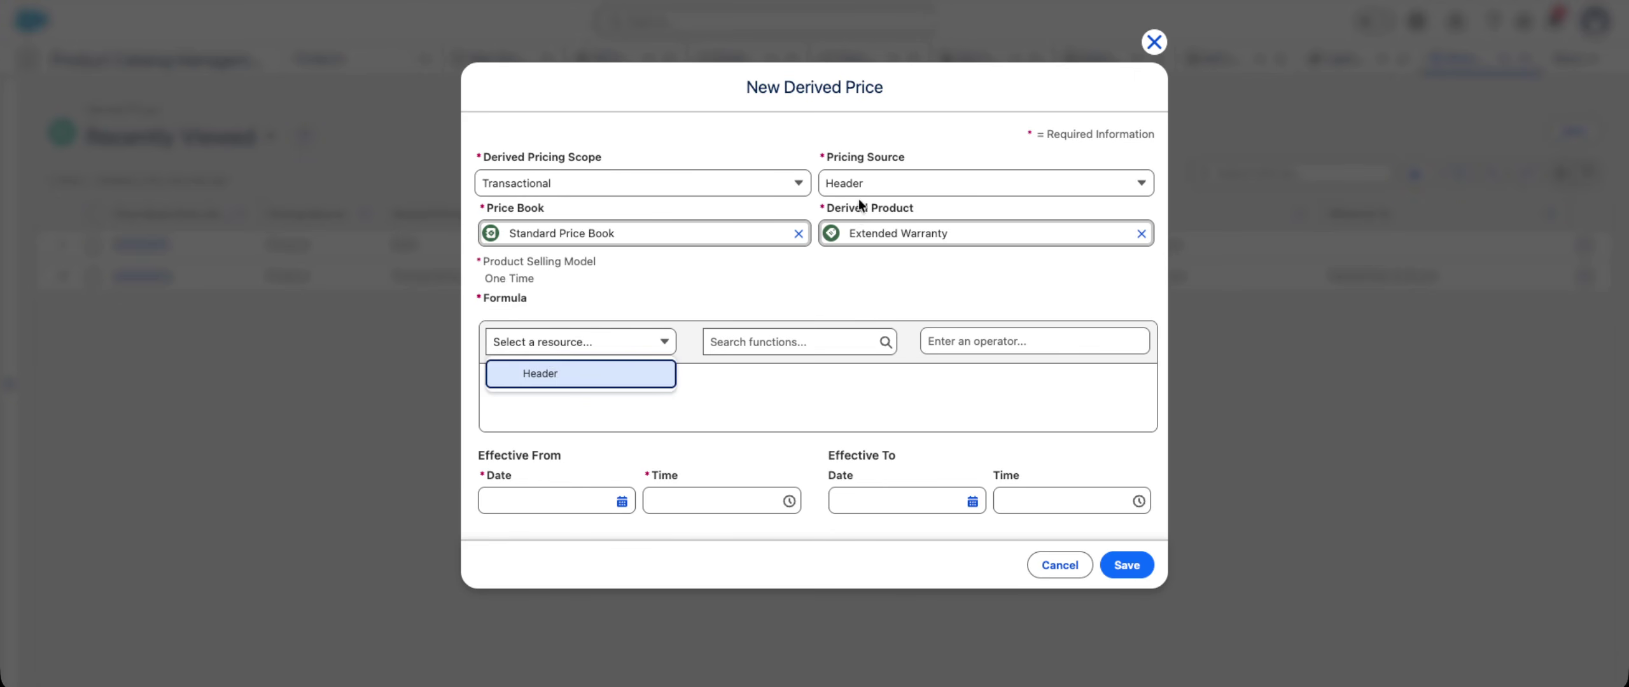
left_click(902, 184)
left_click(641, 180)
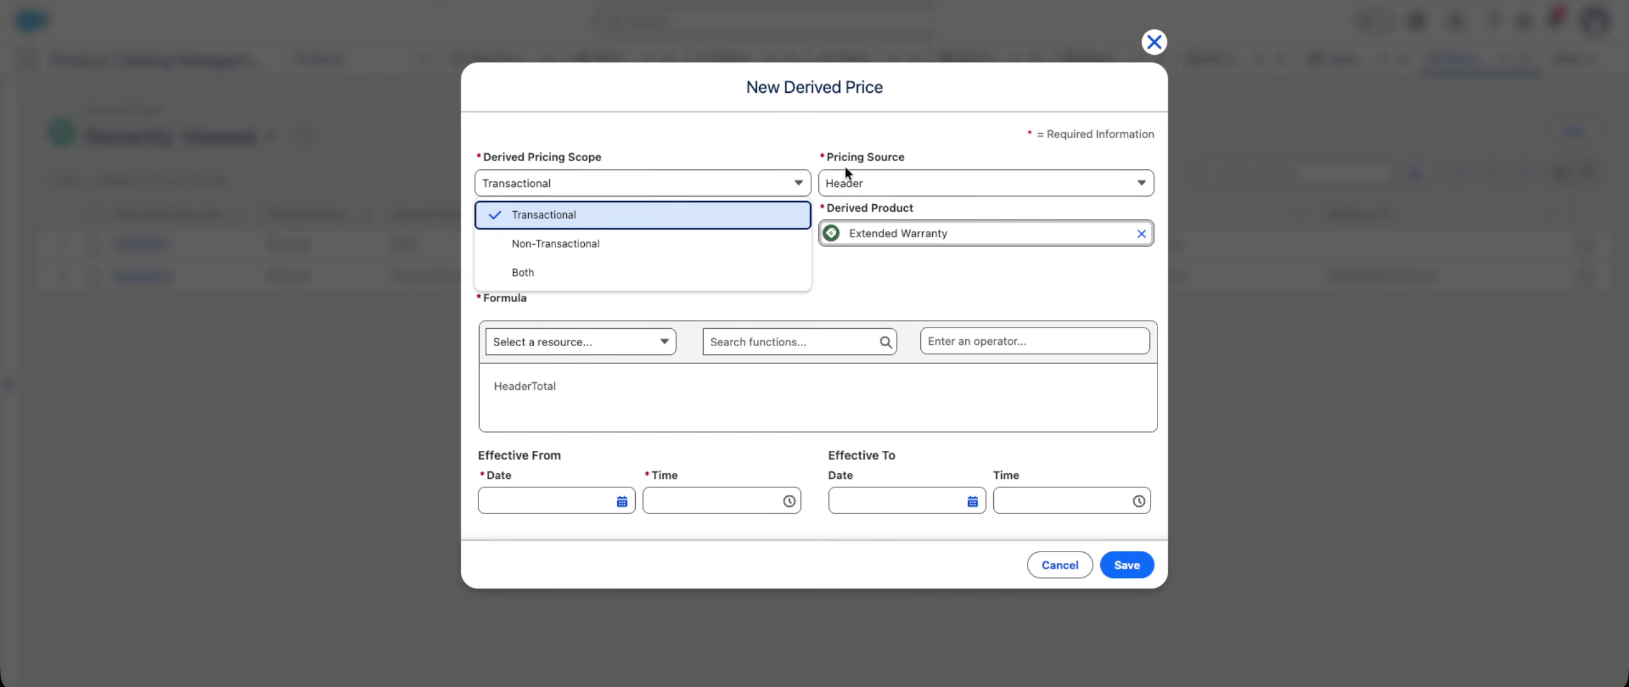
left_click(885, 184)
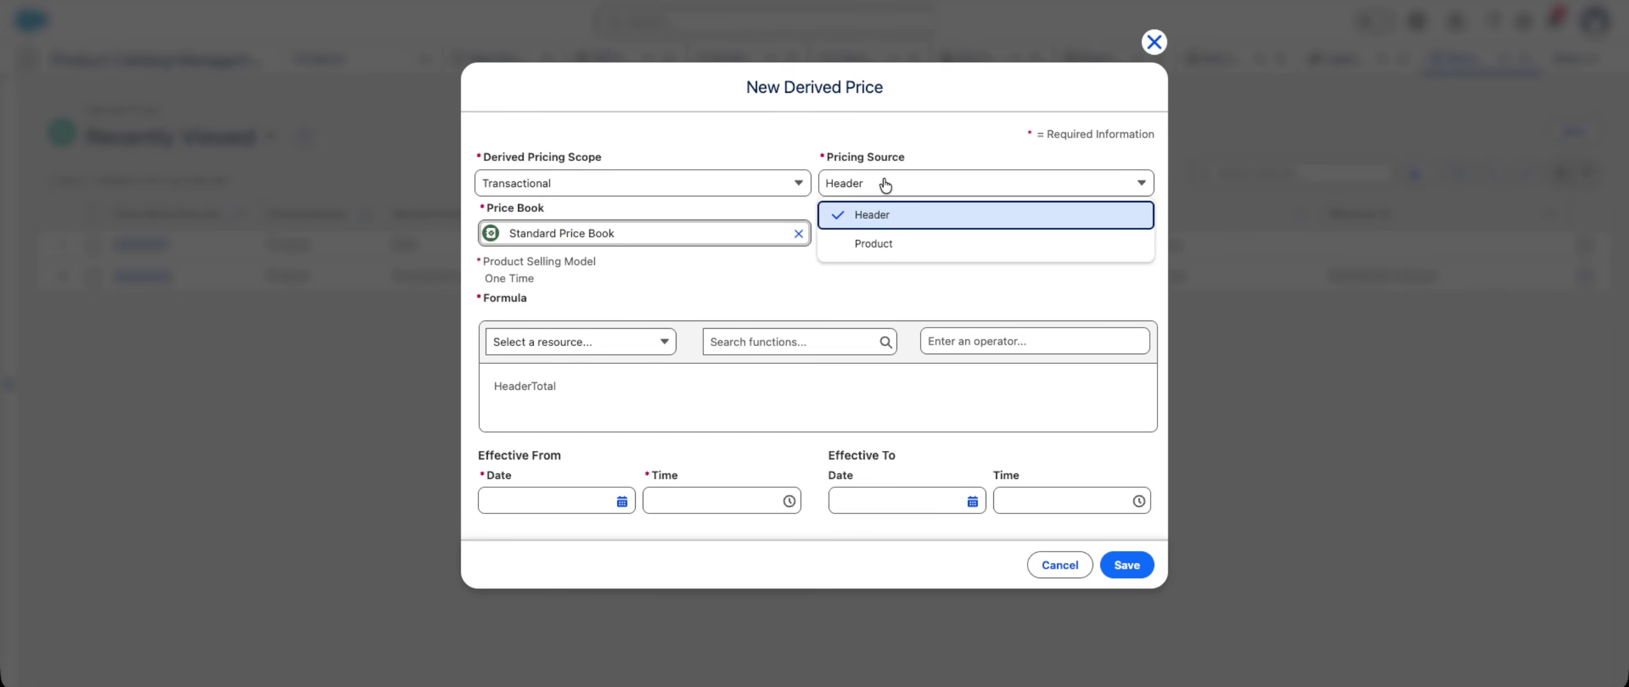
left_click(872, 243)
- Search the source products for "Del" and select Laptop Dell i7 as the source product
left_click(552, 294)
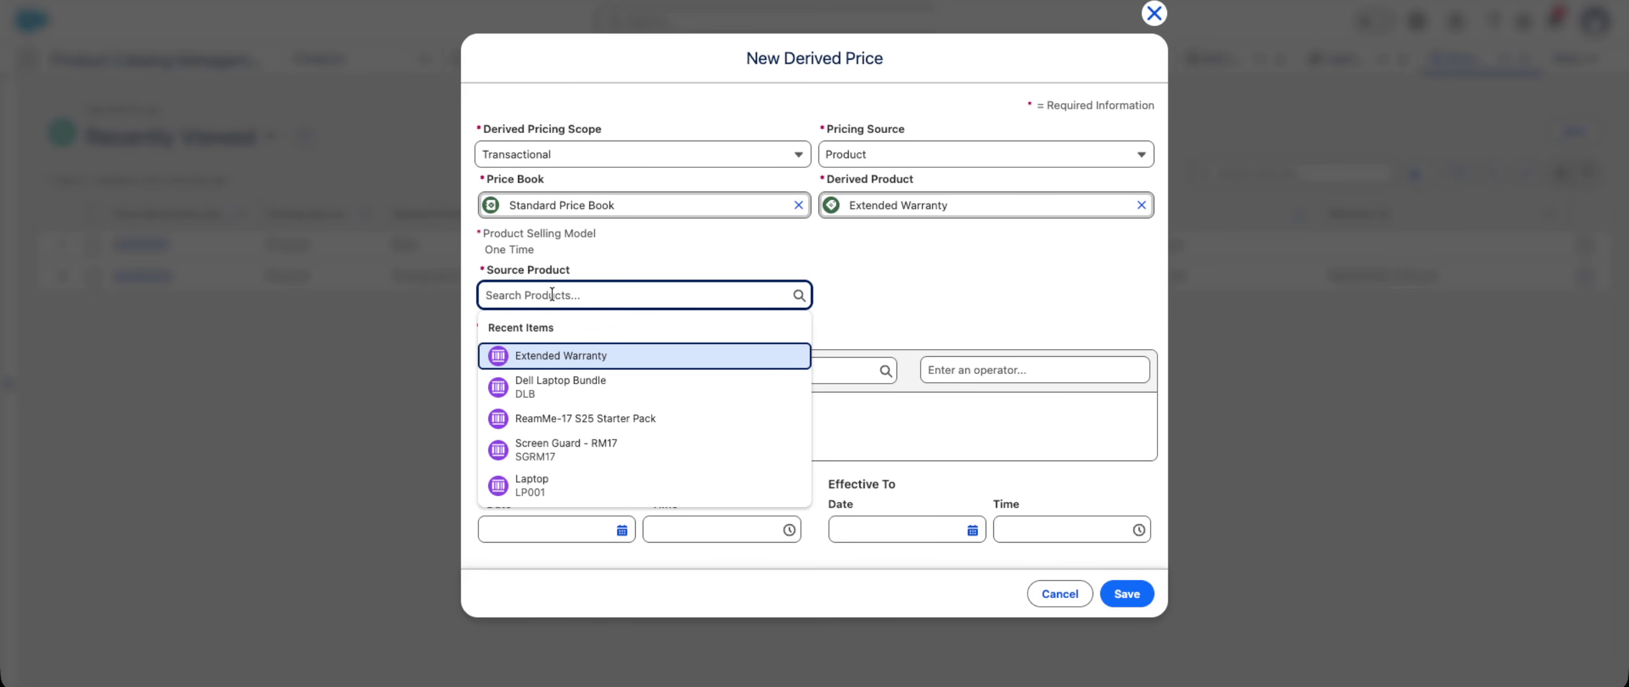
type("Del")
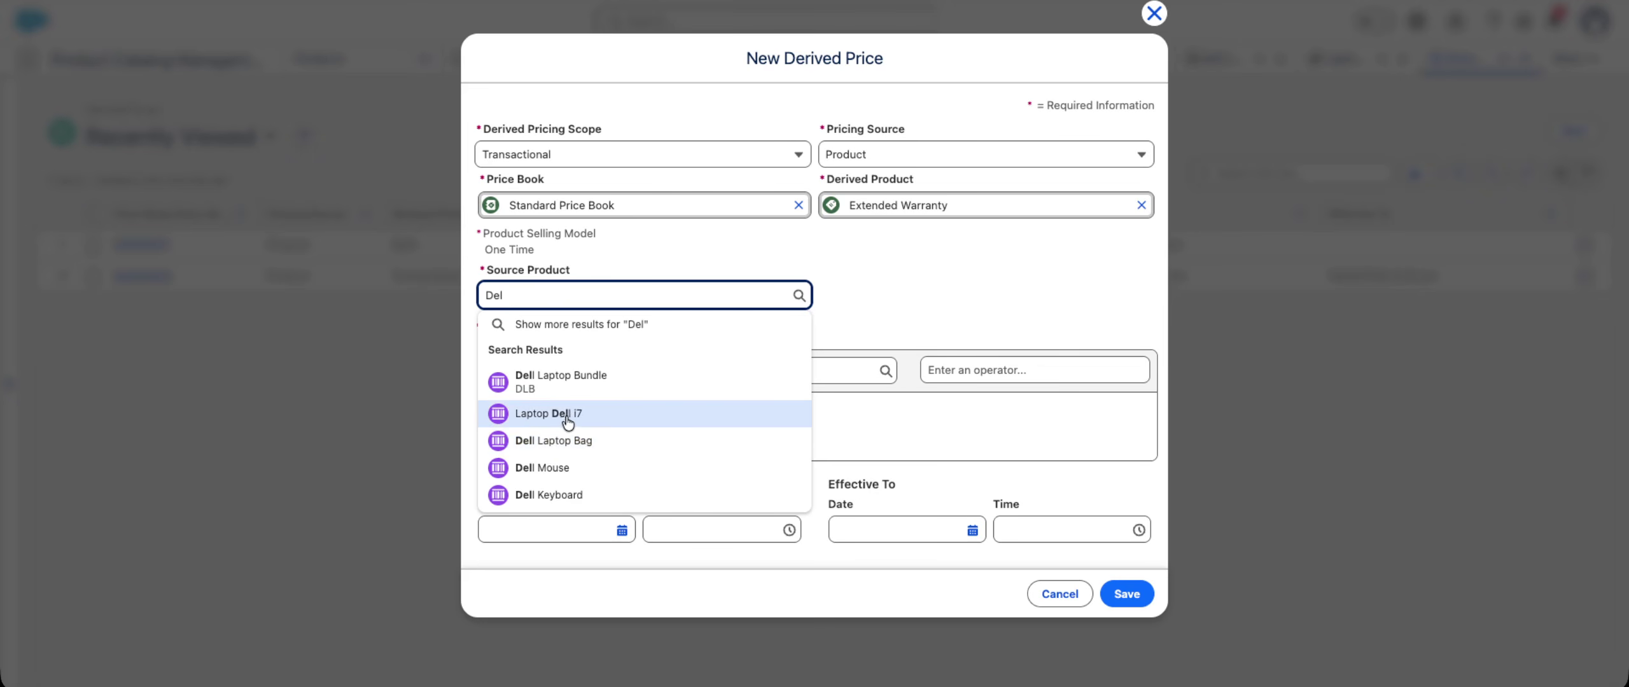
left_click(548, 420)
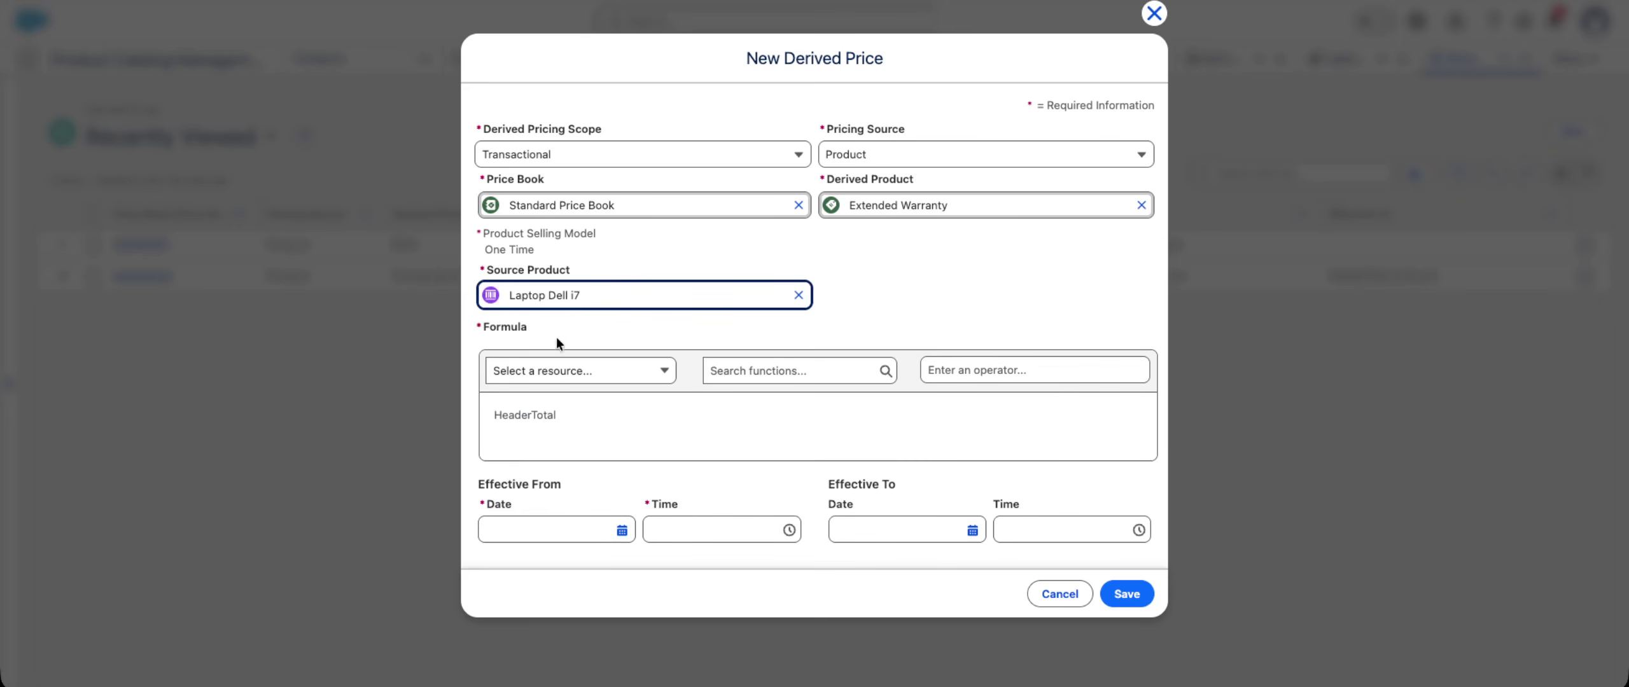
- Try to add the List Price resource to the existing formula text
left_click(574, 383)
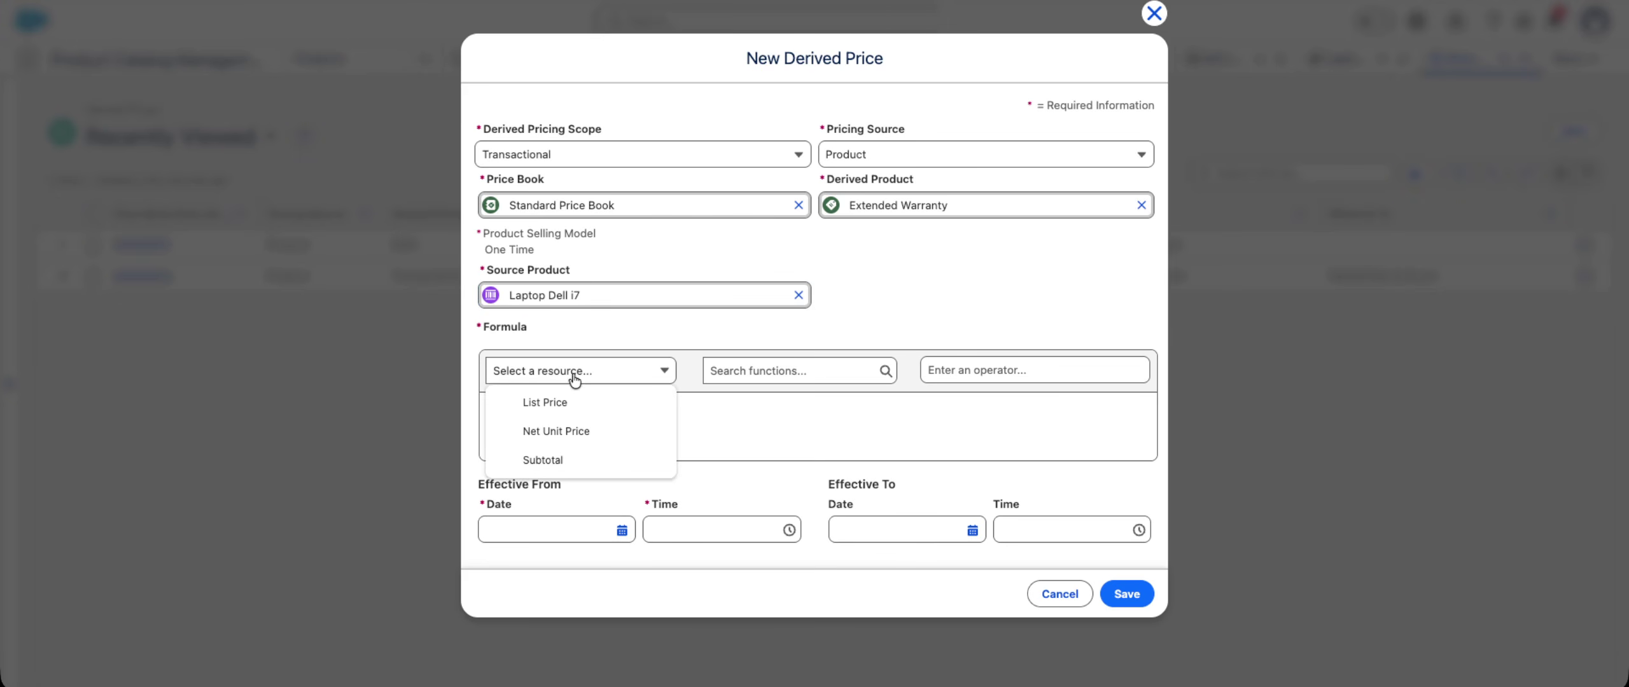
left_click(567, 405)
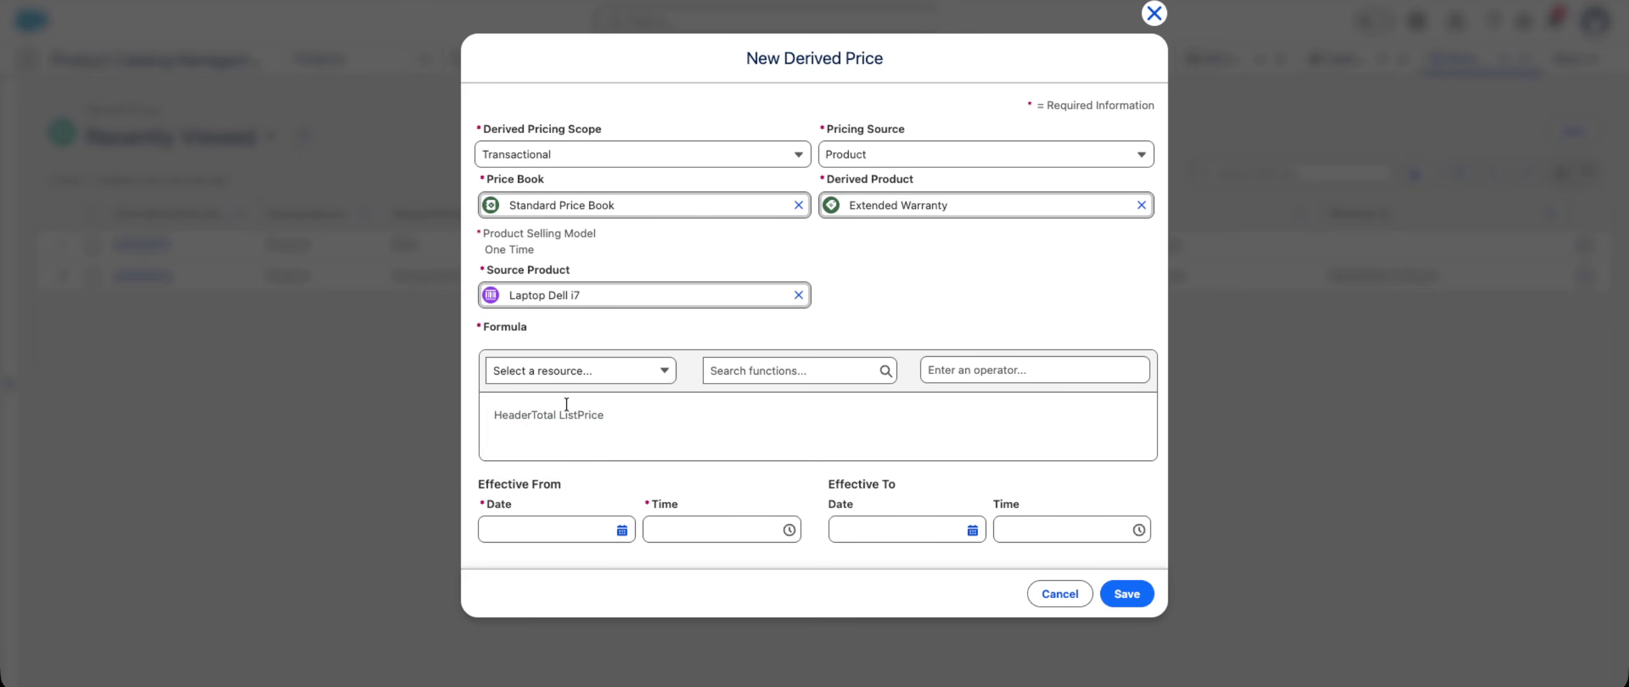
left_click(568, 383)
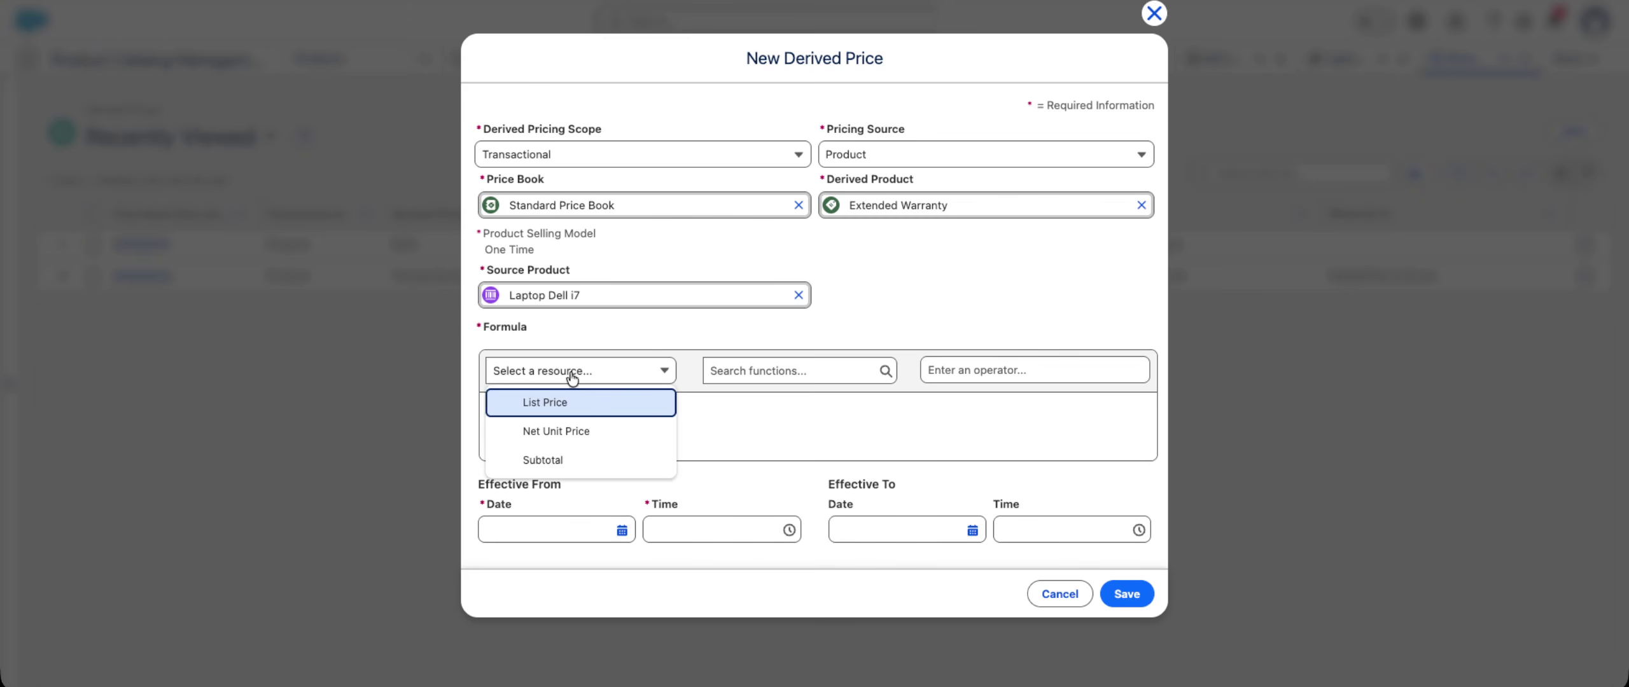
left_click(544, 403)
- Clear the formula and rewrite it as ListPrice * 0.1 using the List Price resource
left_click_drag(723, 415, 364, 397)
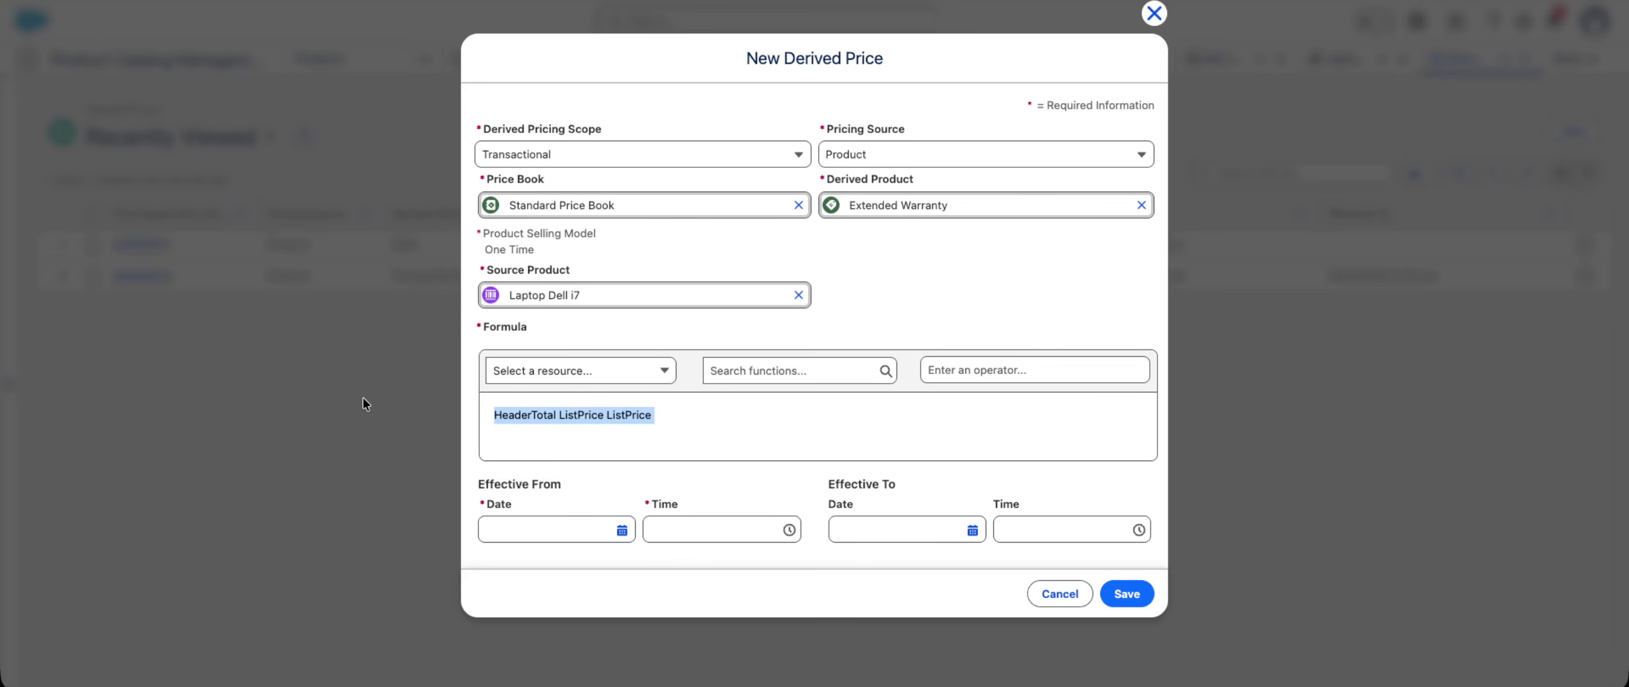
key("BackSpace")
left_click(532, 368)
left_click(541, 393)
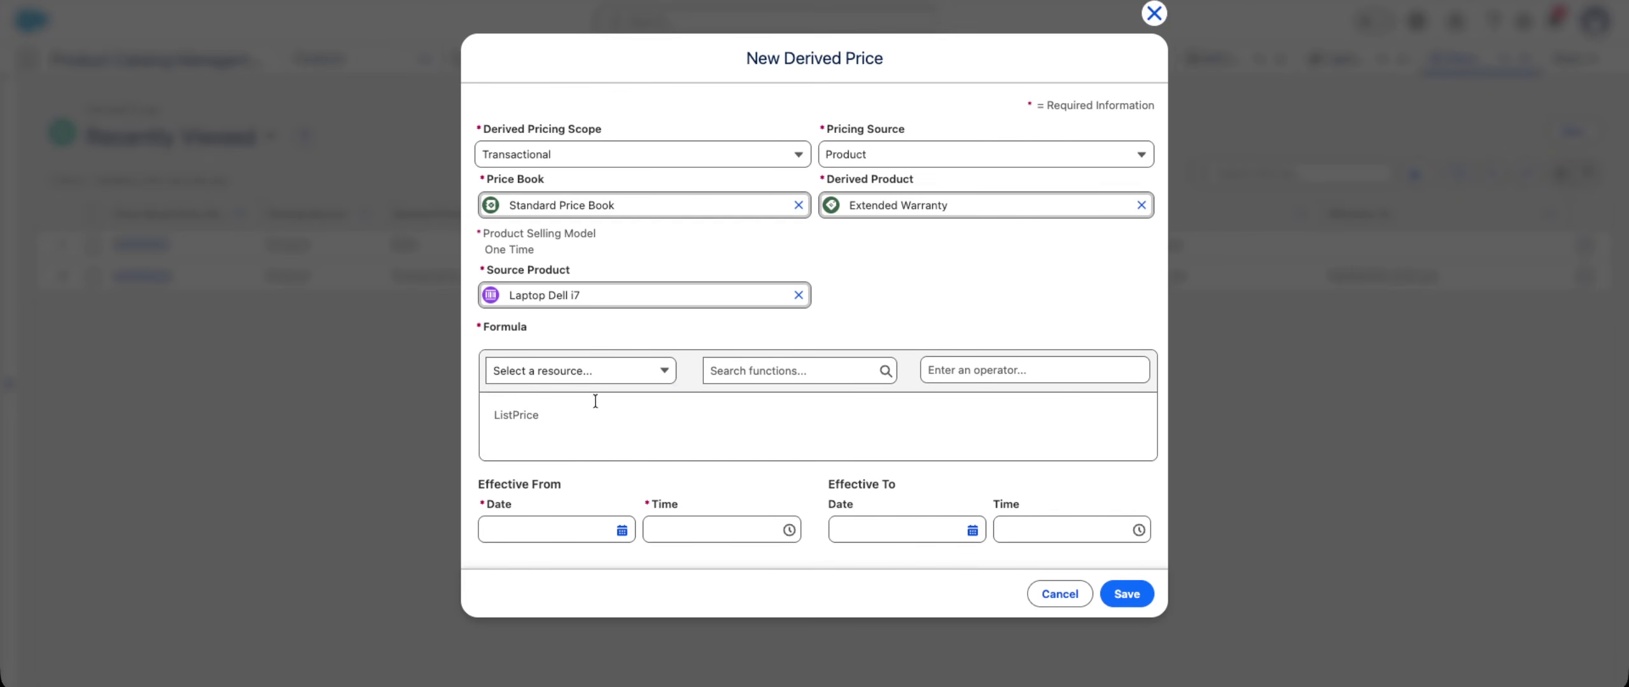
type("* 0.1")
- Pick the effective-from date, save the new derived price and dismiss the notification
left_click(527, 541)
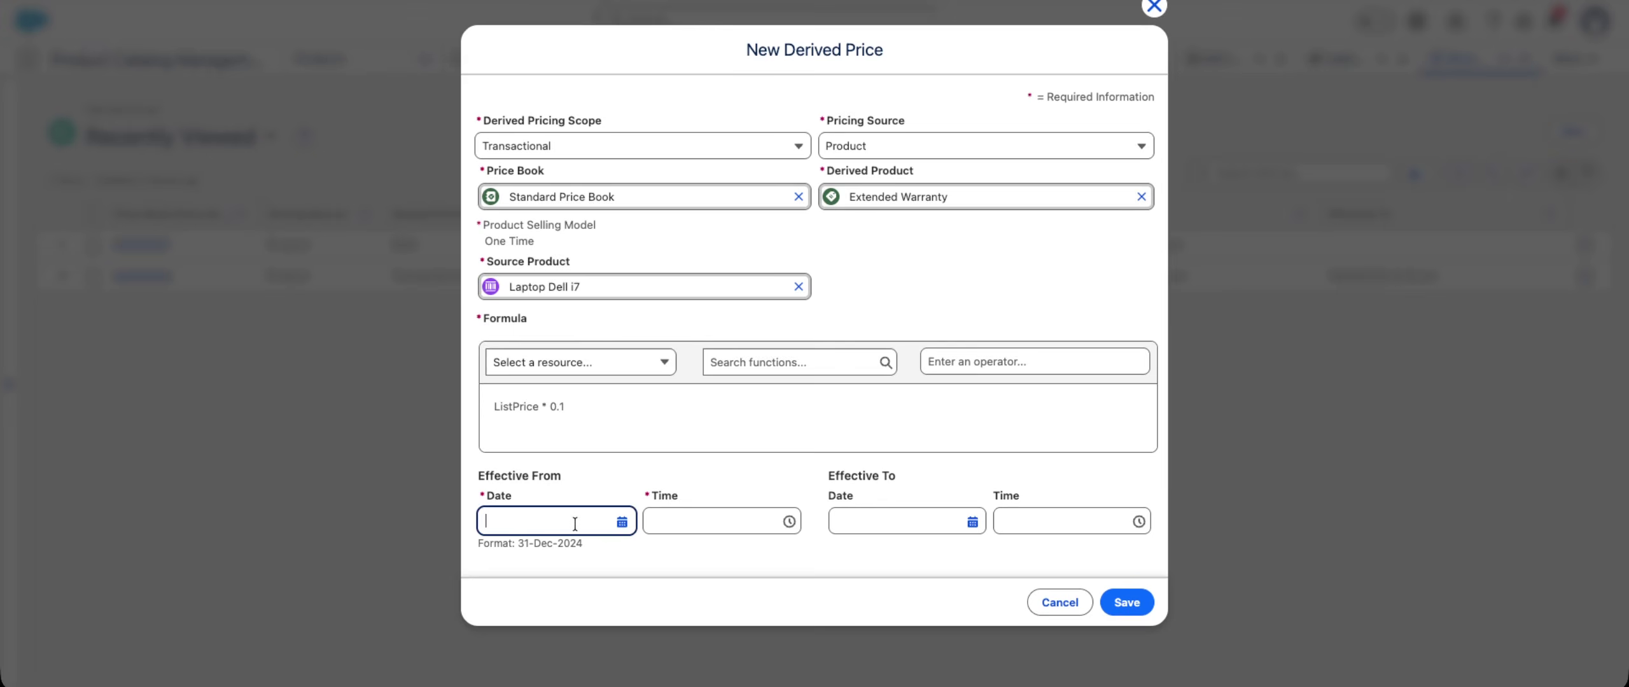
left_click(491, 433)
left_click(1127, 602)
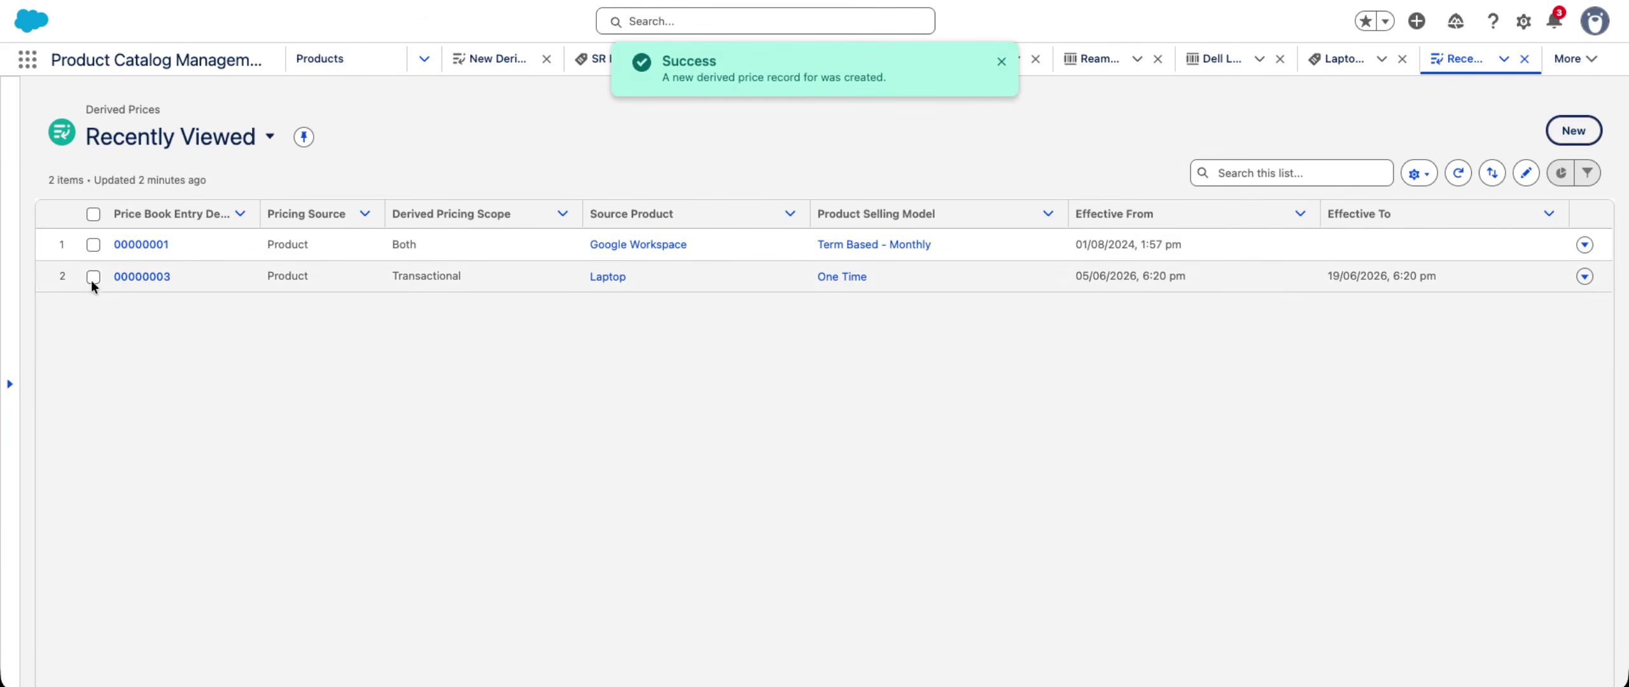
left_click(1001, 63)
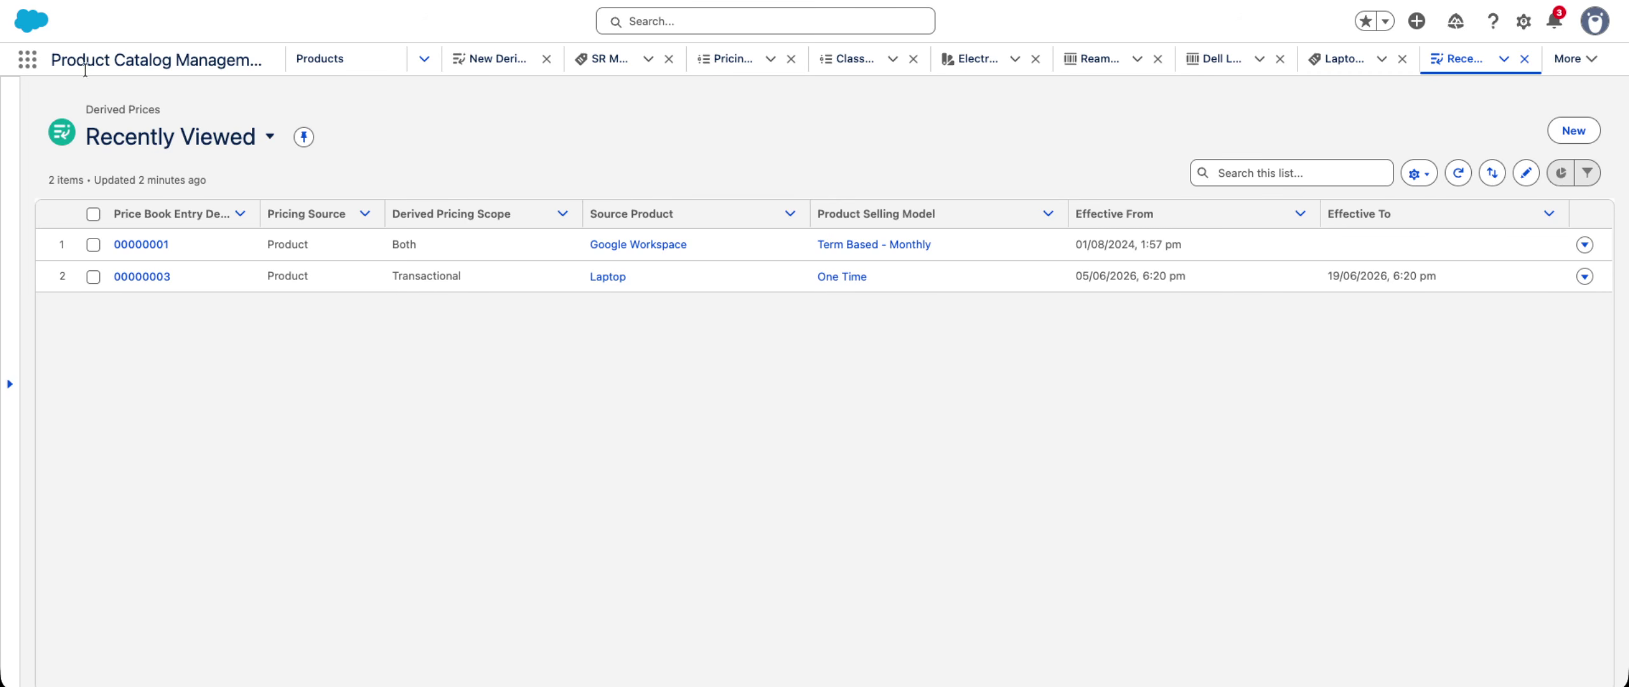
- Search the available apps and items for "Pricing" and open the Pricing Procedures list
left_click(28, 61)
type("Pricing")
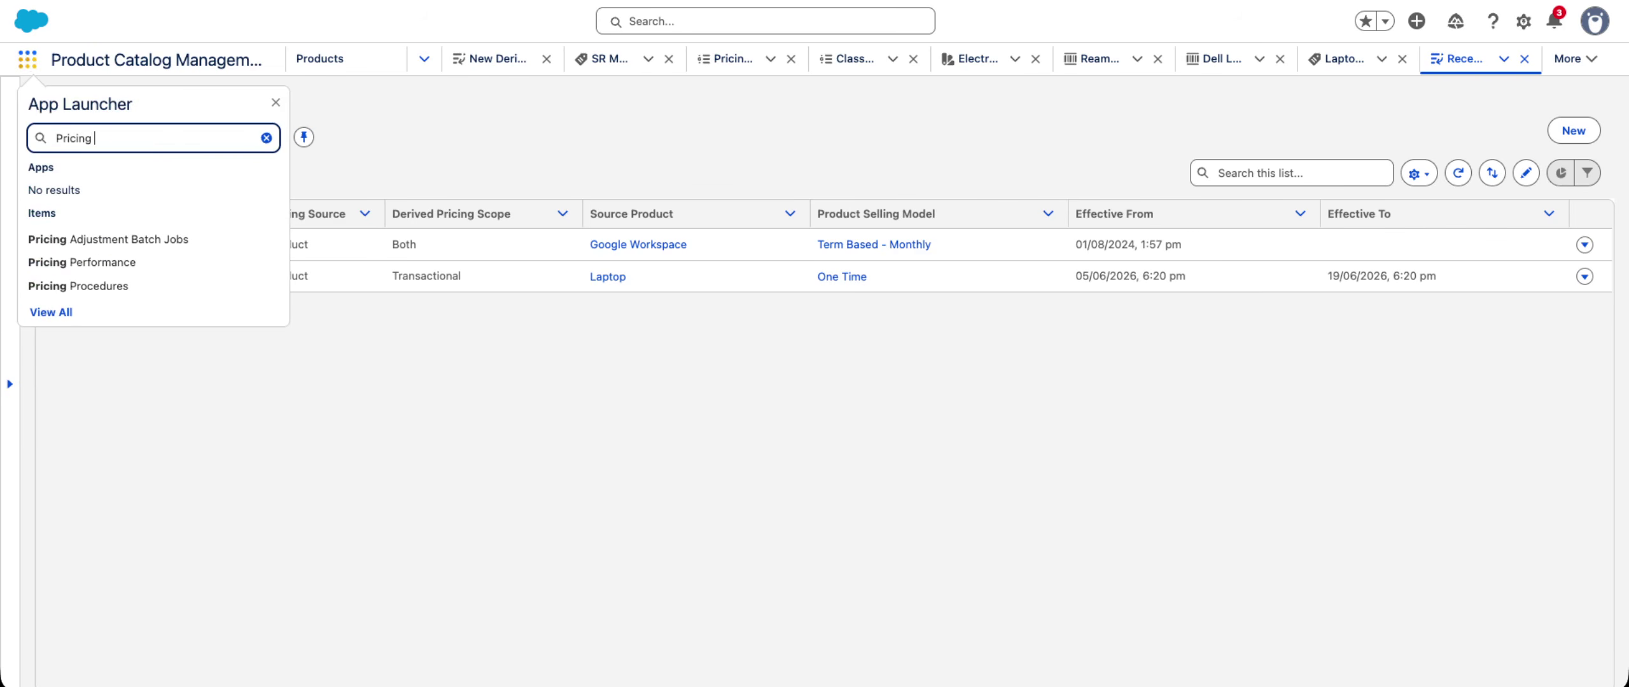
left_click(70, 289)
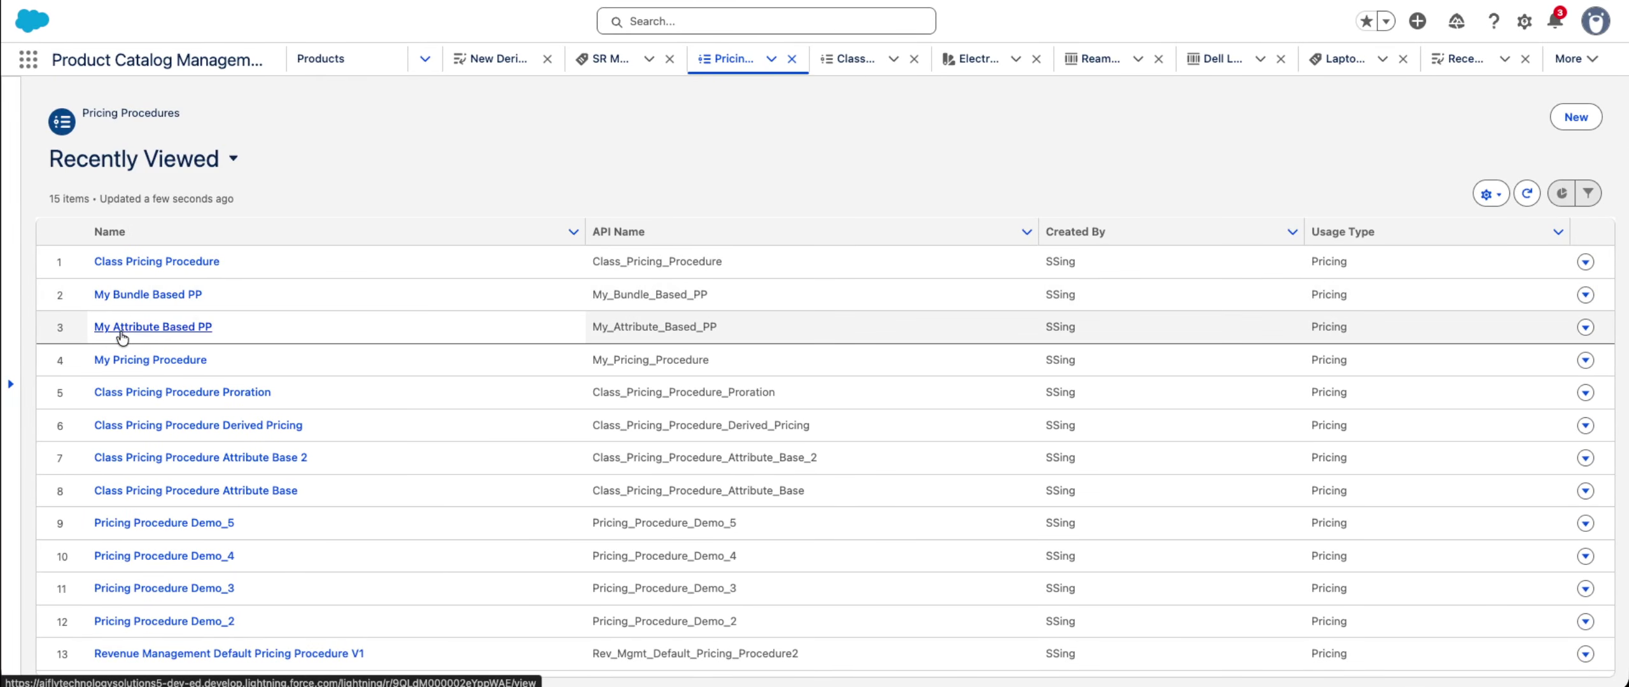
- Open the My Pricing Procedure record and bring up its V1 version in the procedure builder
left_click(113, 363)
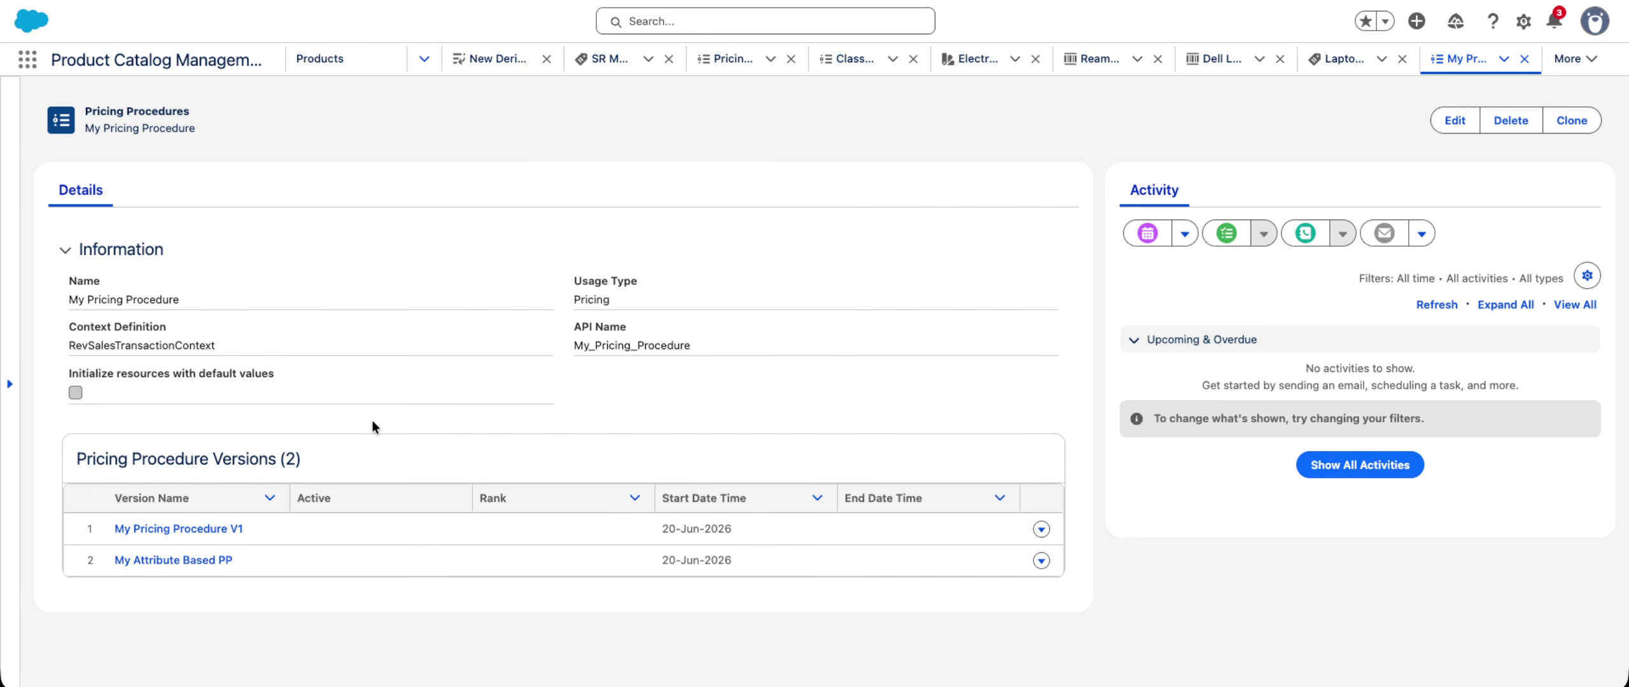
key("super+r")
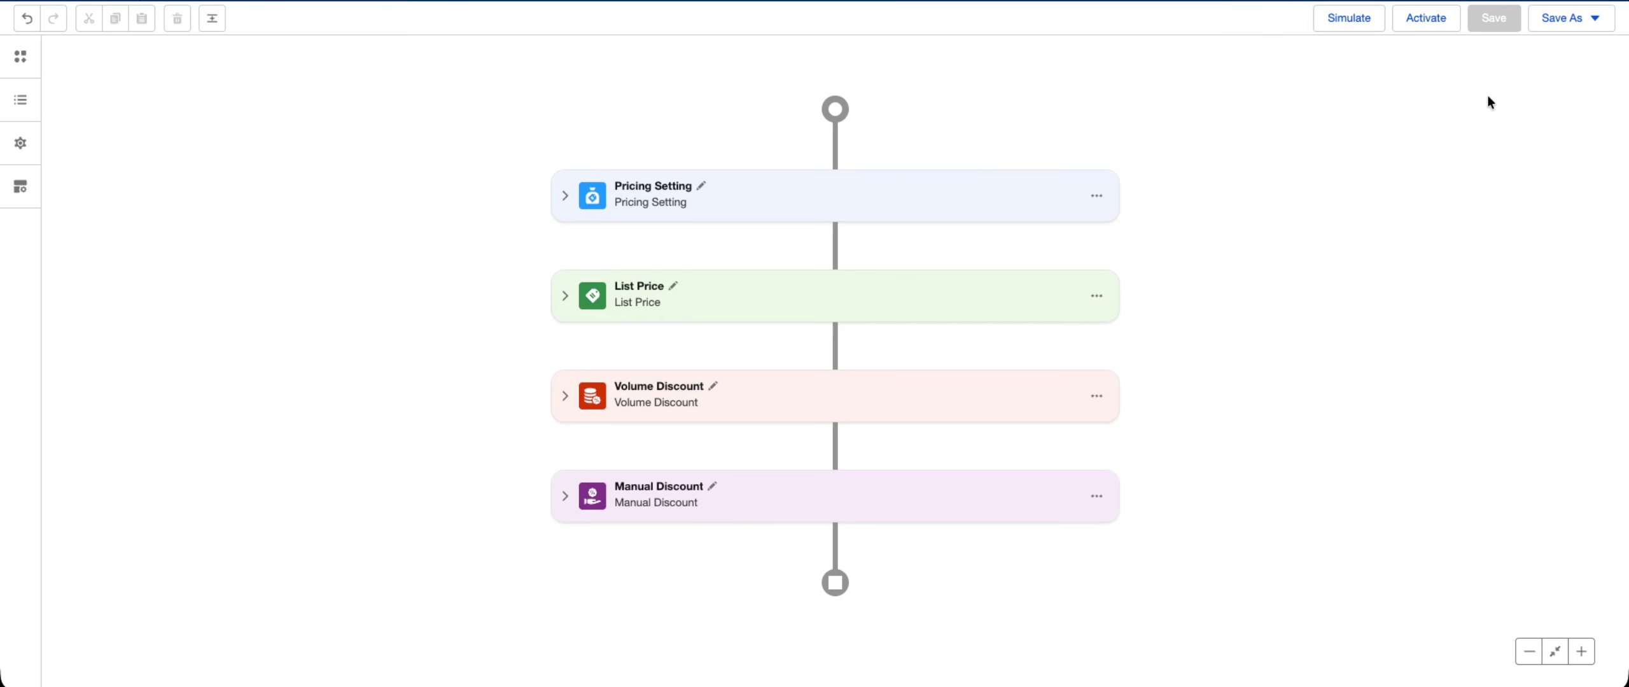
left_click(1566, 30)
left_click(1308, 102)
- Start saving the procedure as a new pricing procedure and name it My Dell Laptop Pricing Procedure
left_click(1572, 19)
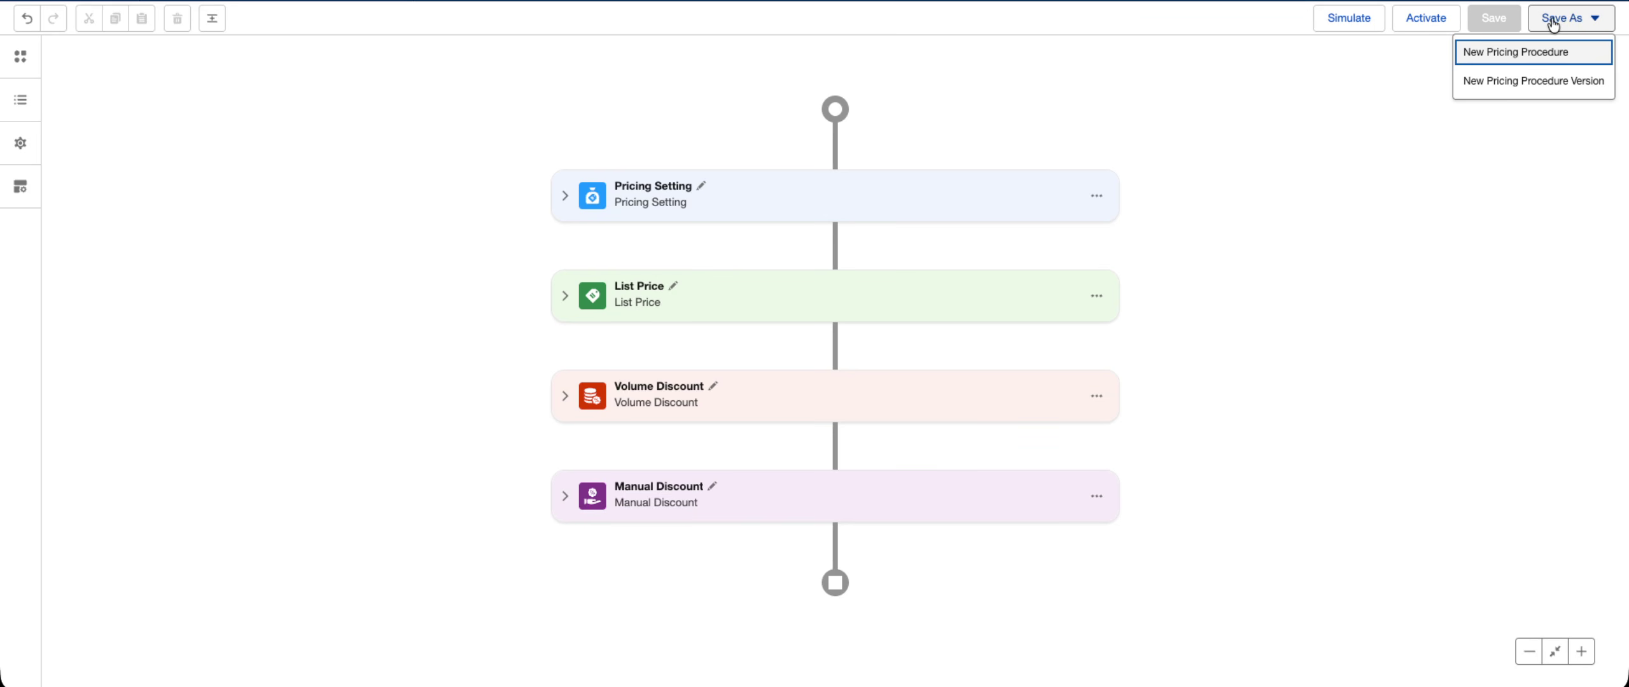
left_click(1520, 56)
left_click_drag(649, 154, 514, 157)
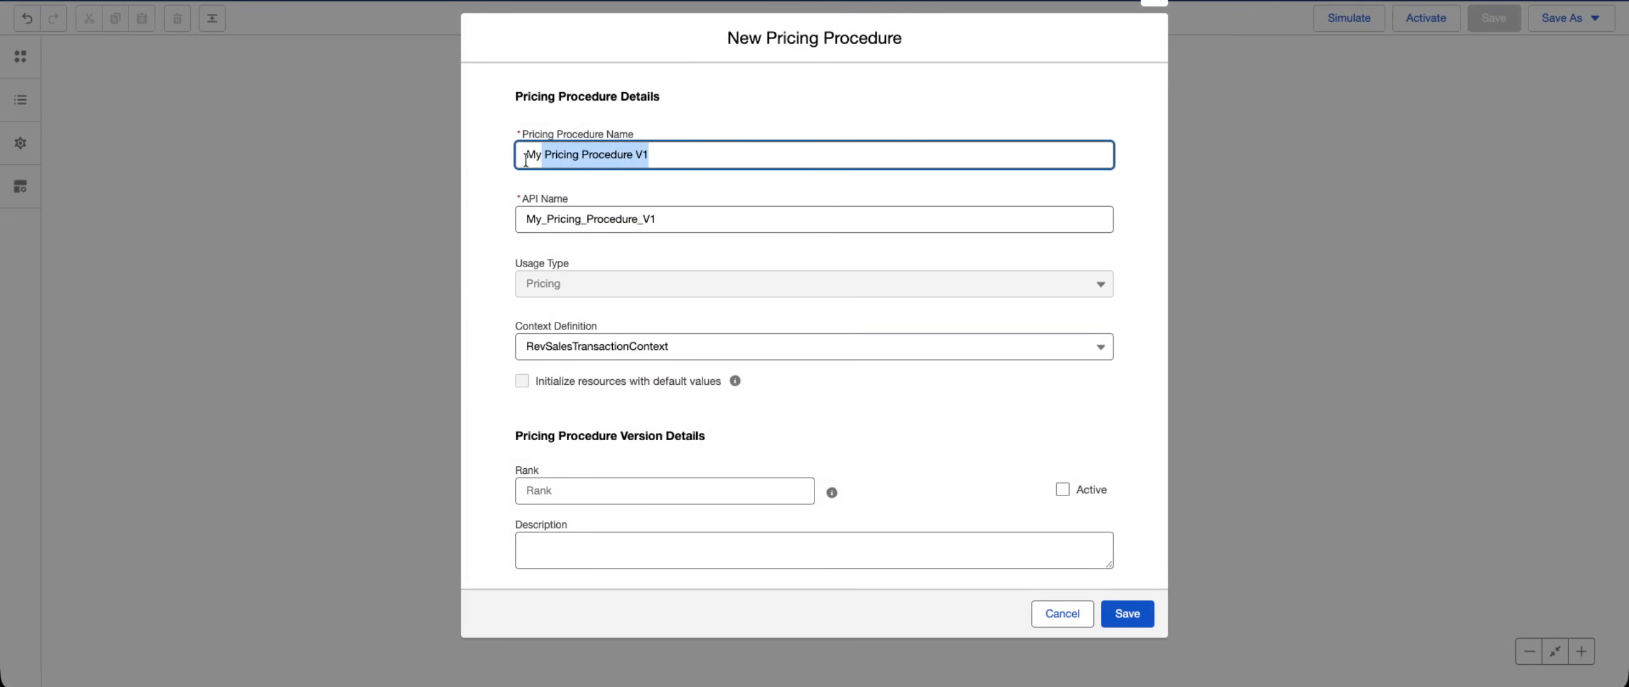
key("BackSpace")
type("My ")
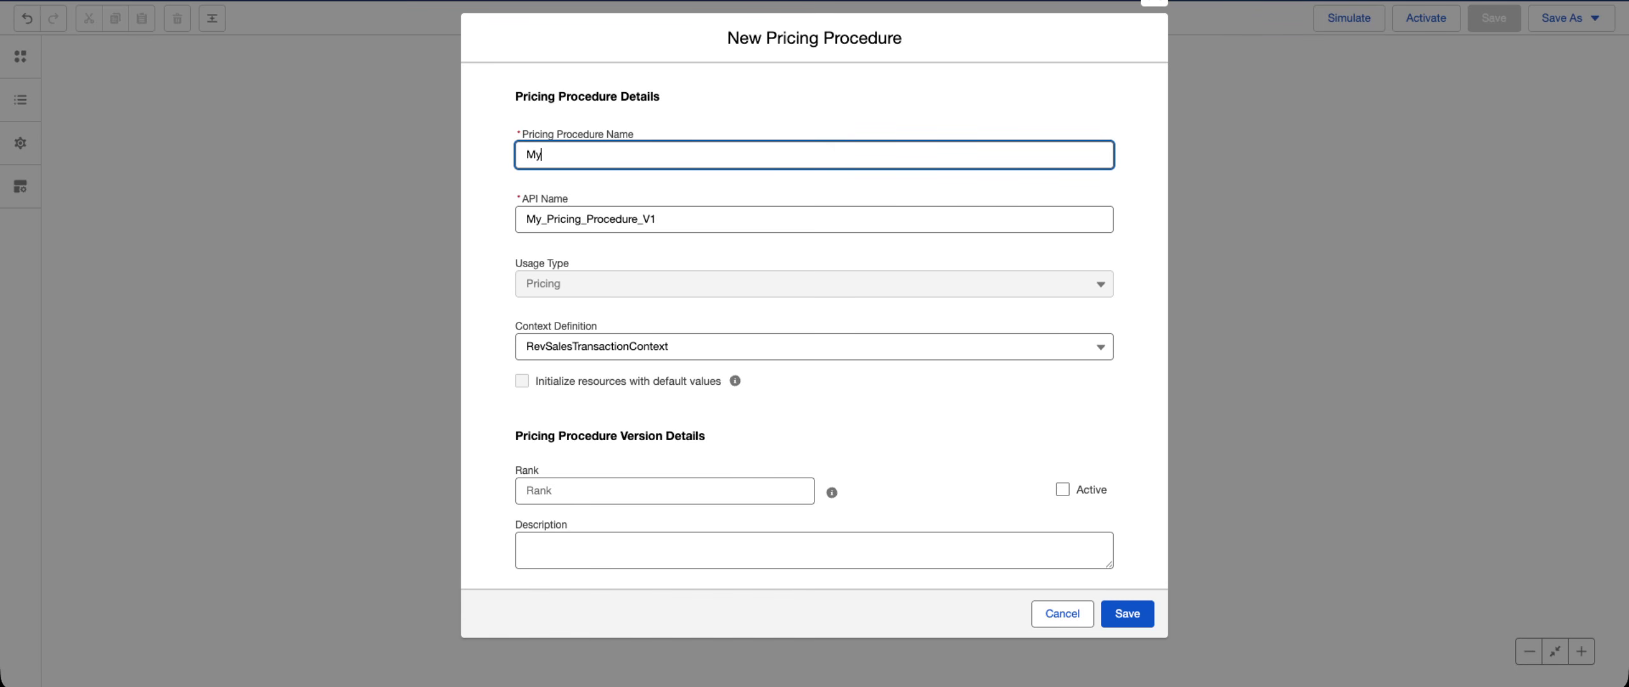
type("Dell Laptop Pricing Procedure")
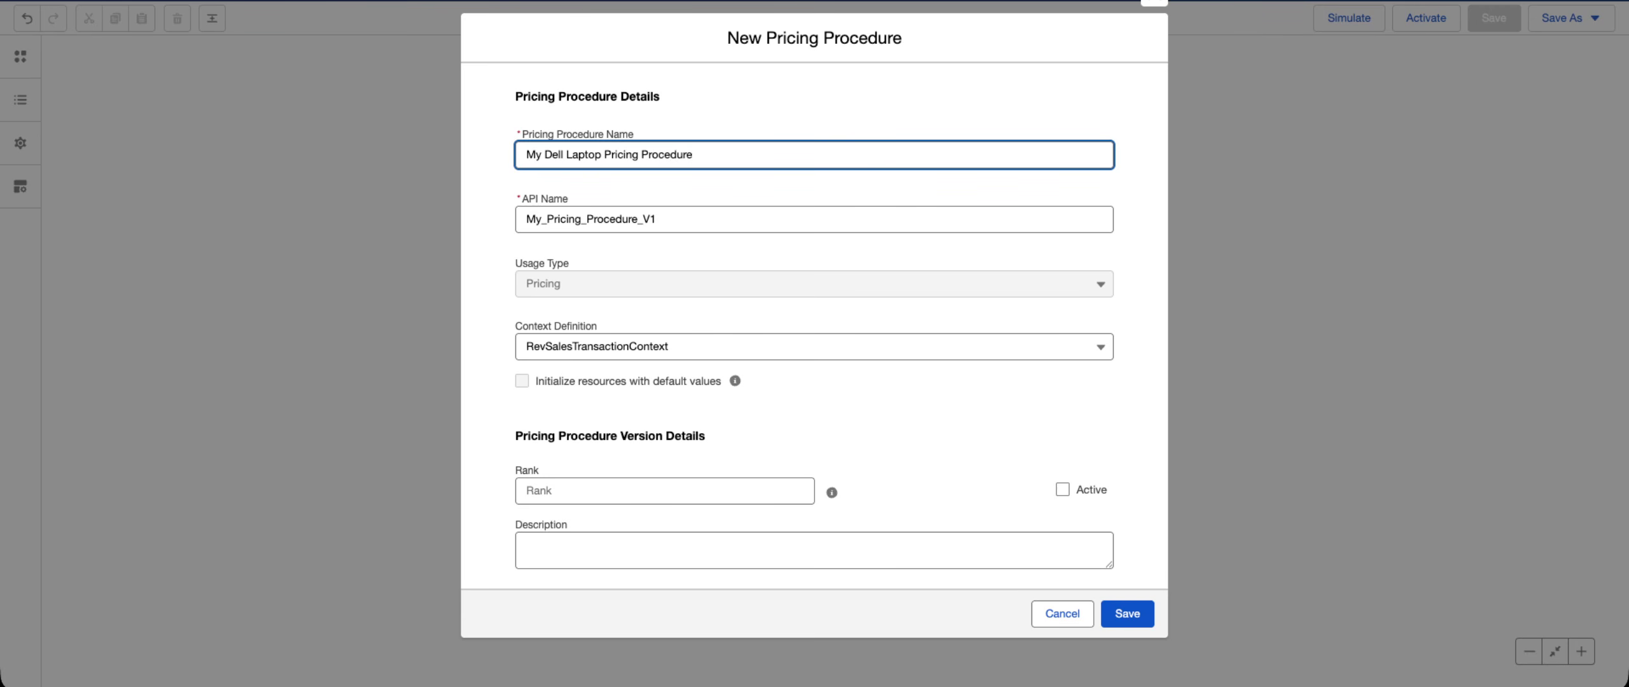
- Clear the old API name and regenerate it from the procedure name as My_Dell_Laptop_Pricing_Procedure
left_click(517, 216)
key("ctrl+a")
key("BackSpace")
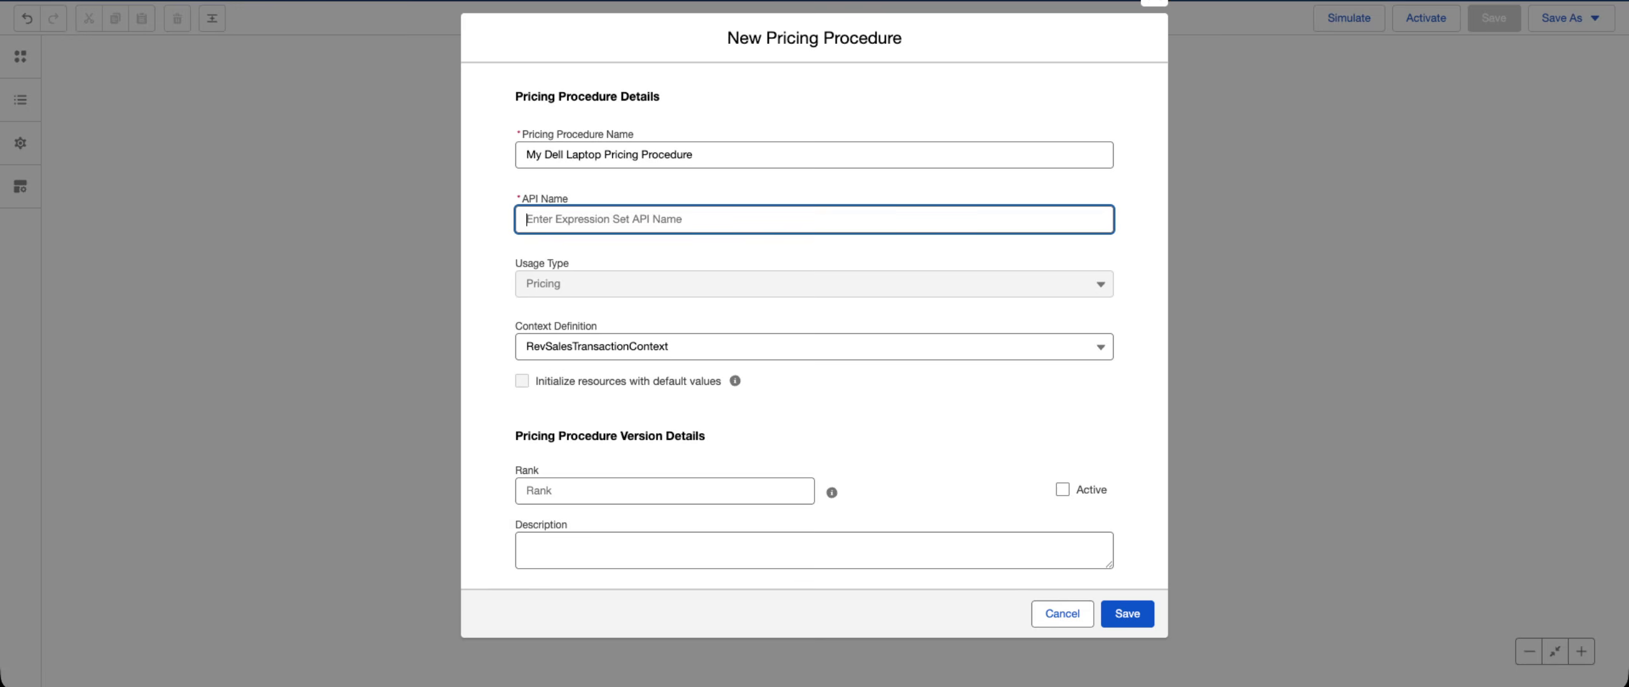
key("shift+Tab")
key("Tab")
key("Tab")
key("Tab")
key("Tab")
key("Tab")
key("Tab")
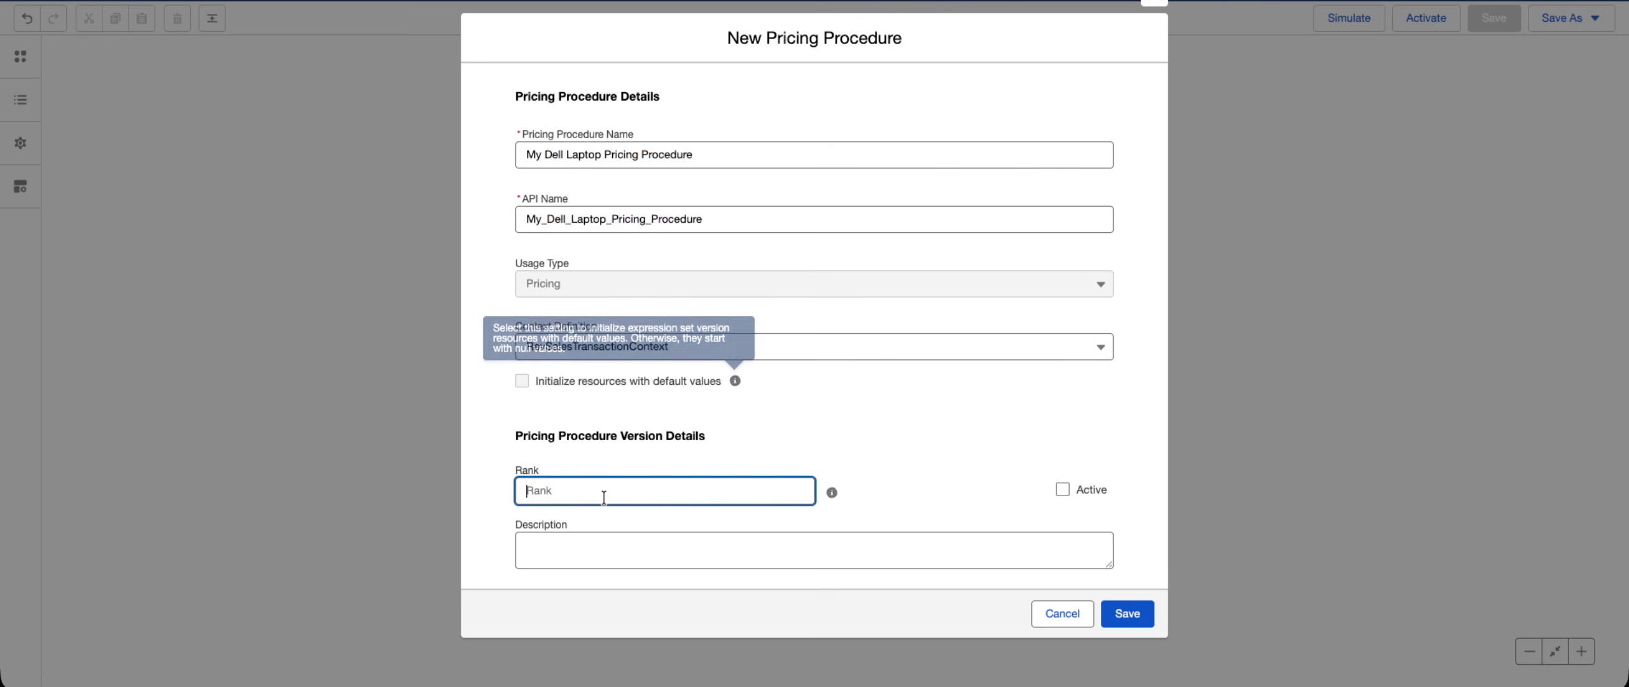
- Set the new procedure version's rank to 1 and save the new pricing procedure
left_click(595, 495)
type("1")
left_click(903, 513)
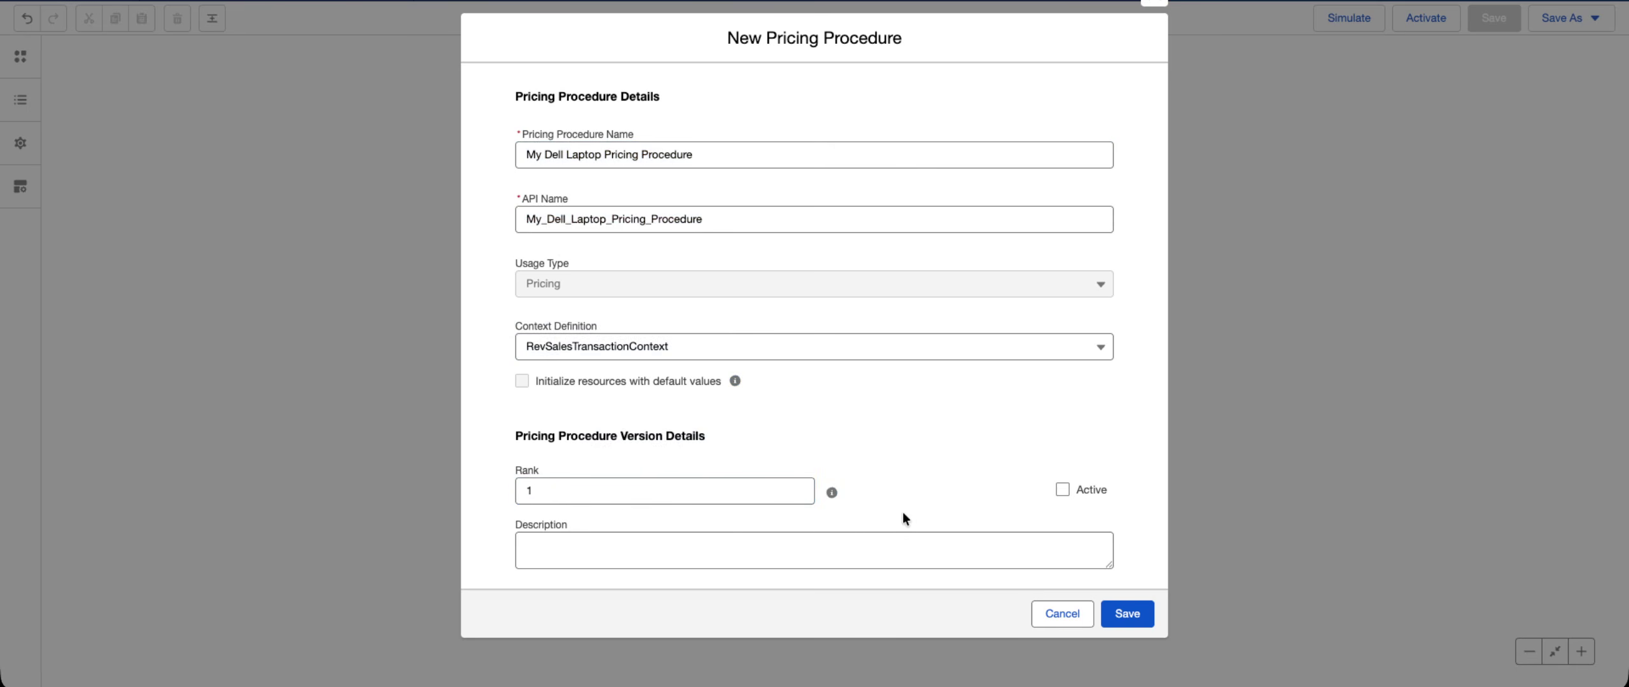
left_click(1127, 613)
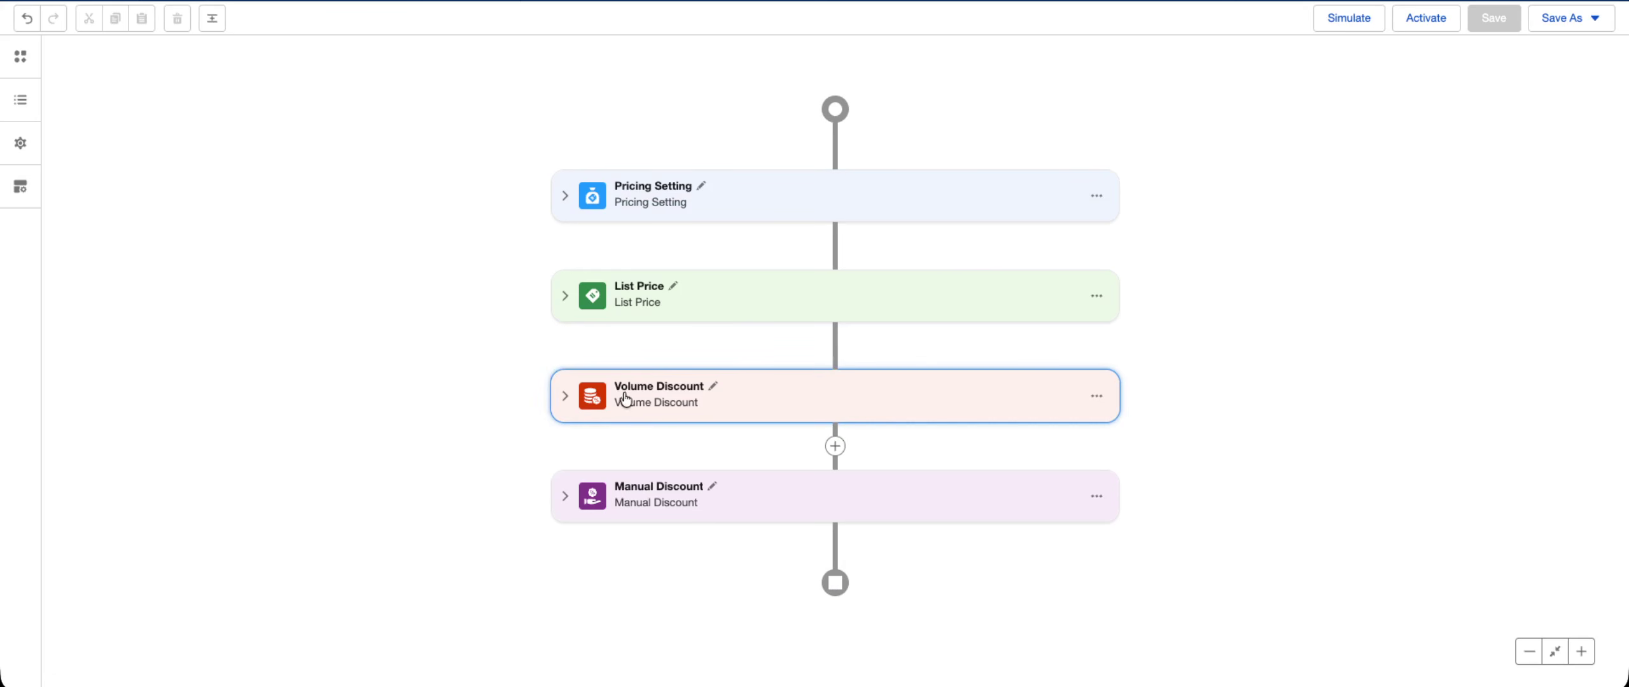
- Delete the Volume Discount and Manual Discount elements from the new procedure
left_click(1106, 398)
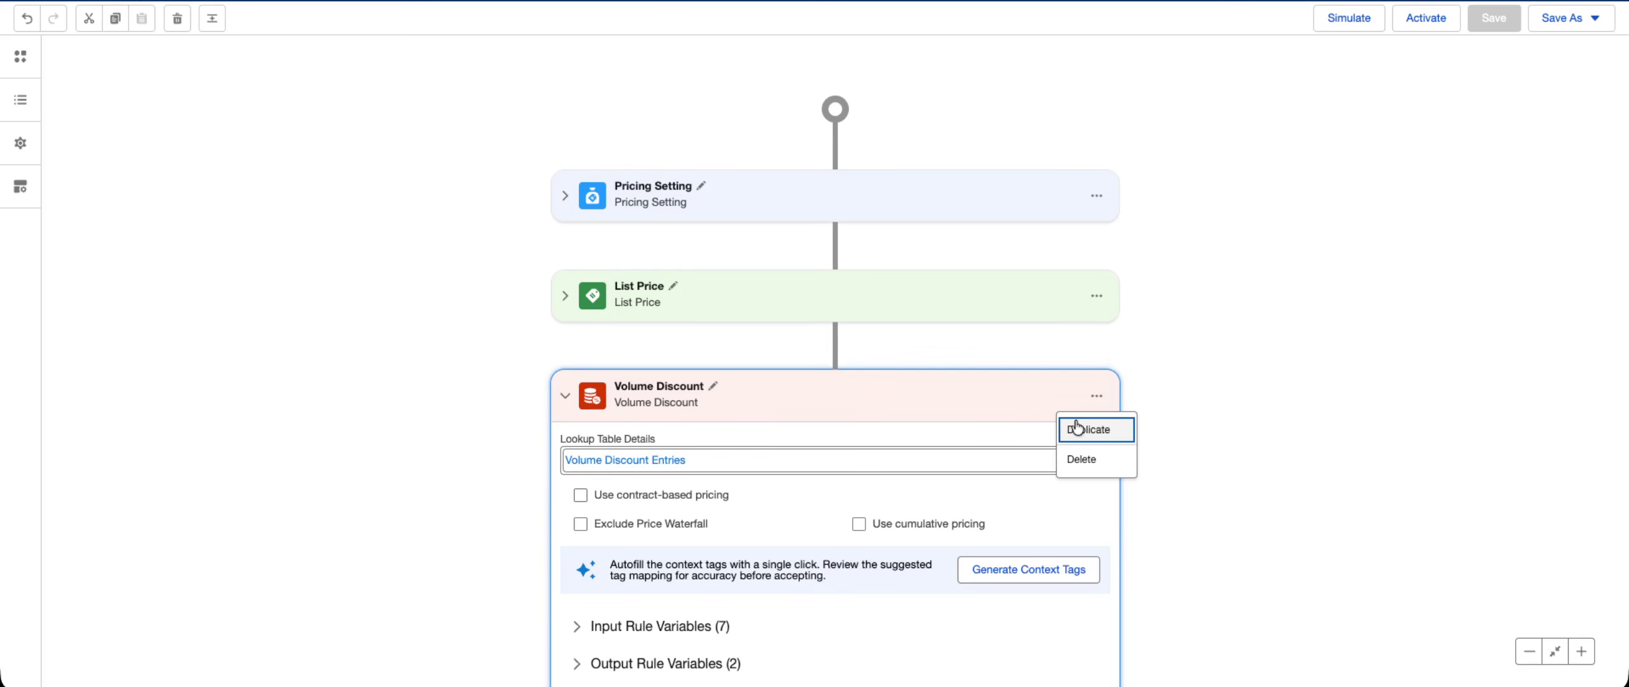
left_click(1063, 460)
left_click(1096, 397)
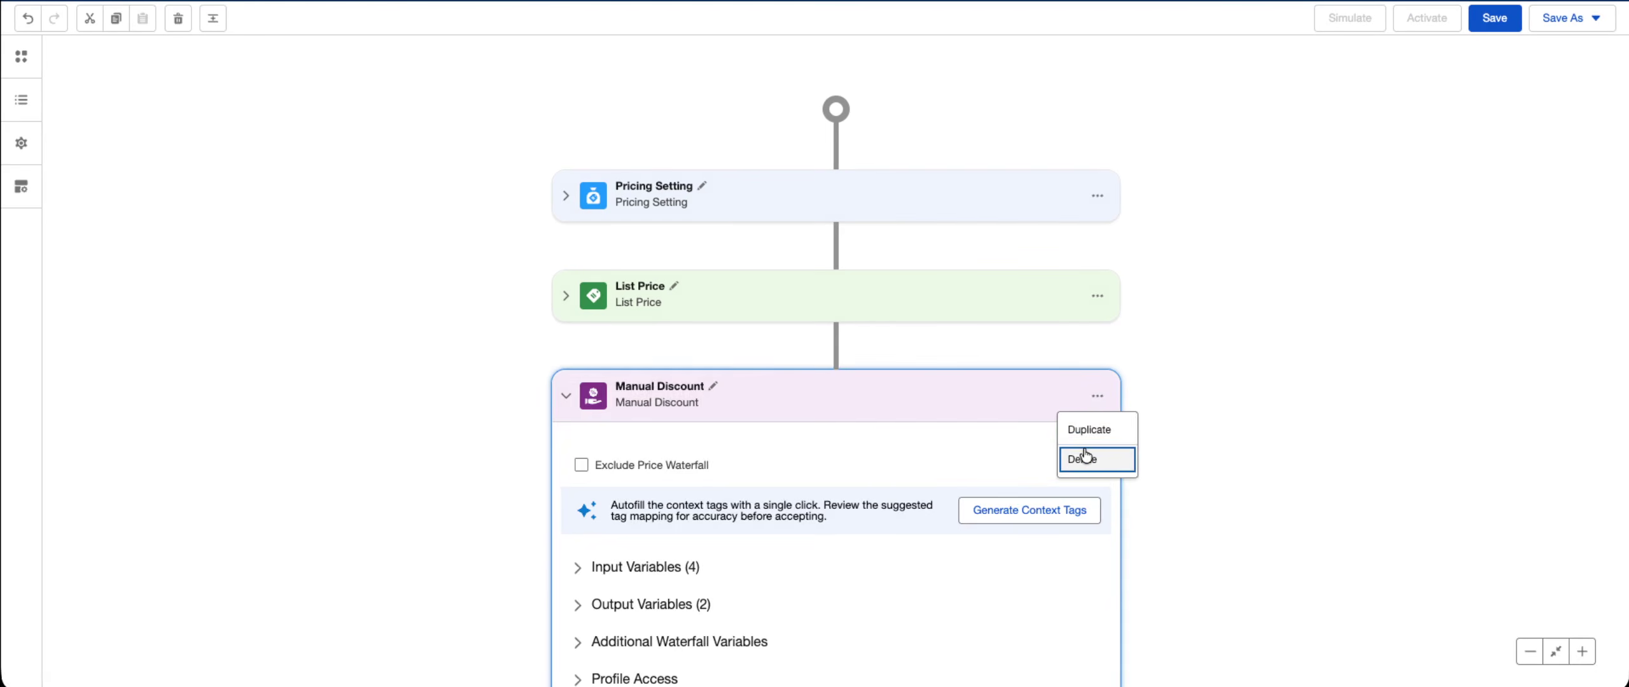
left_click(1079, 458)
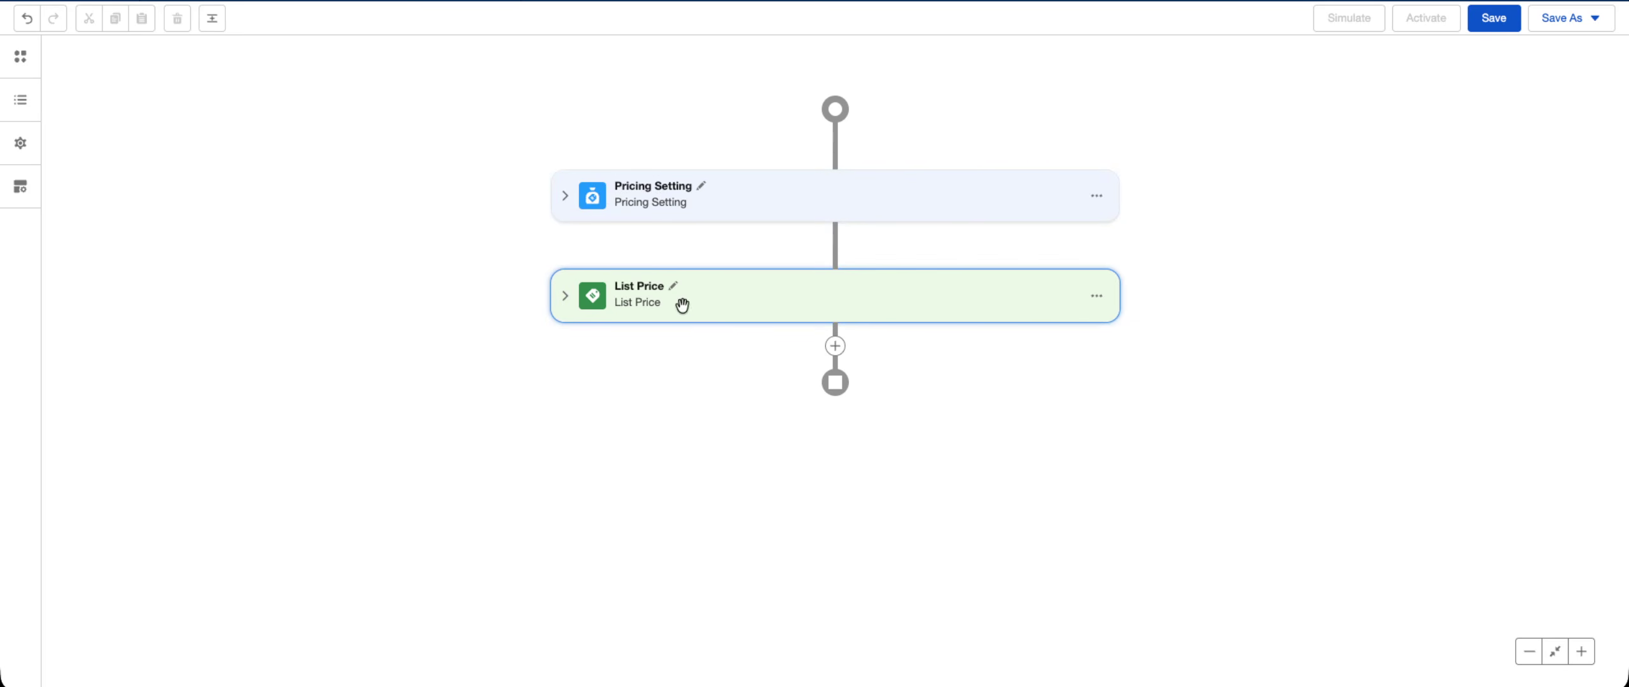
- Add a Derived Price element after List Price and review its input and output variables
left_click(835, 347)
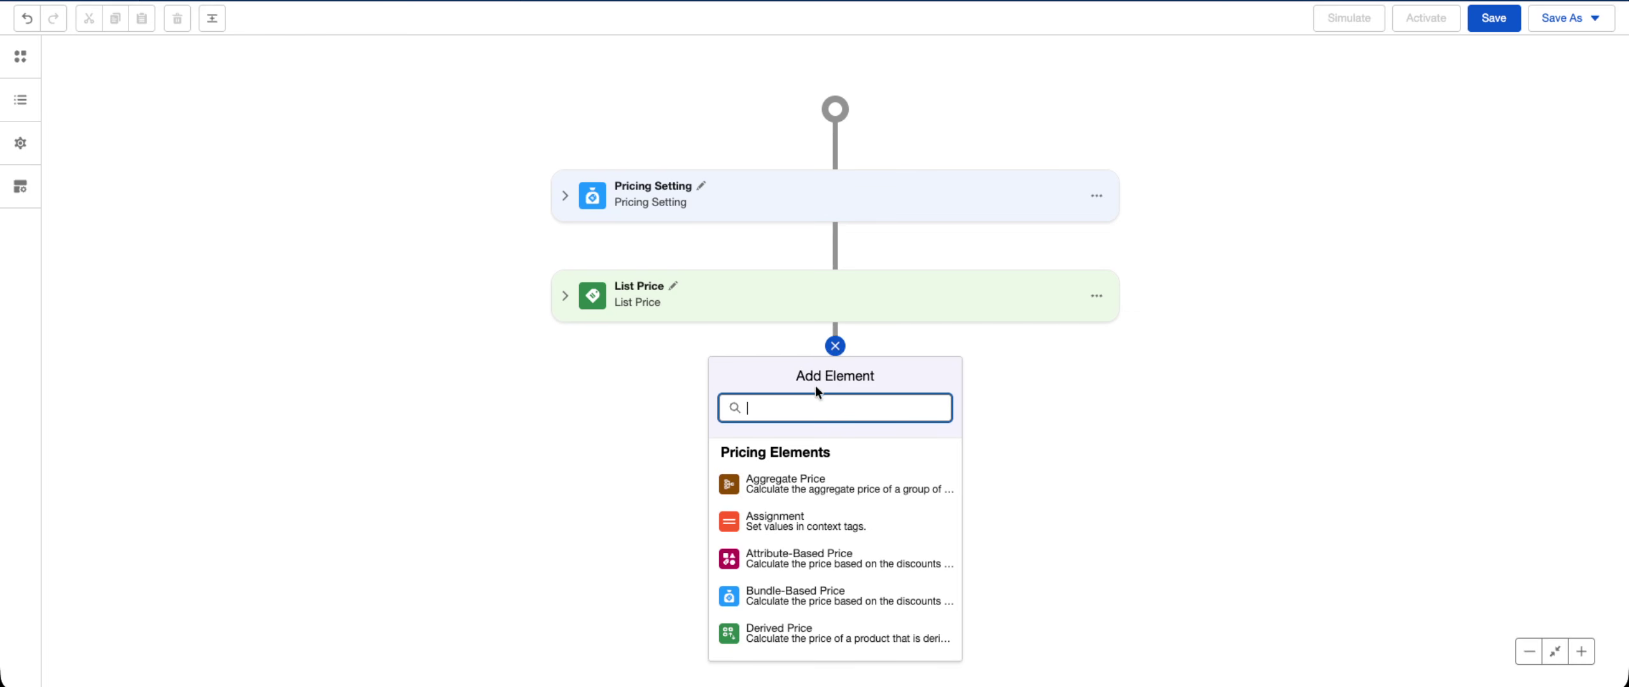
type("derive")
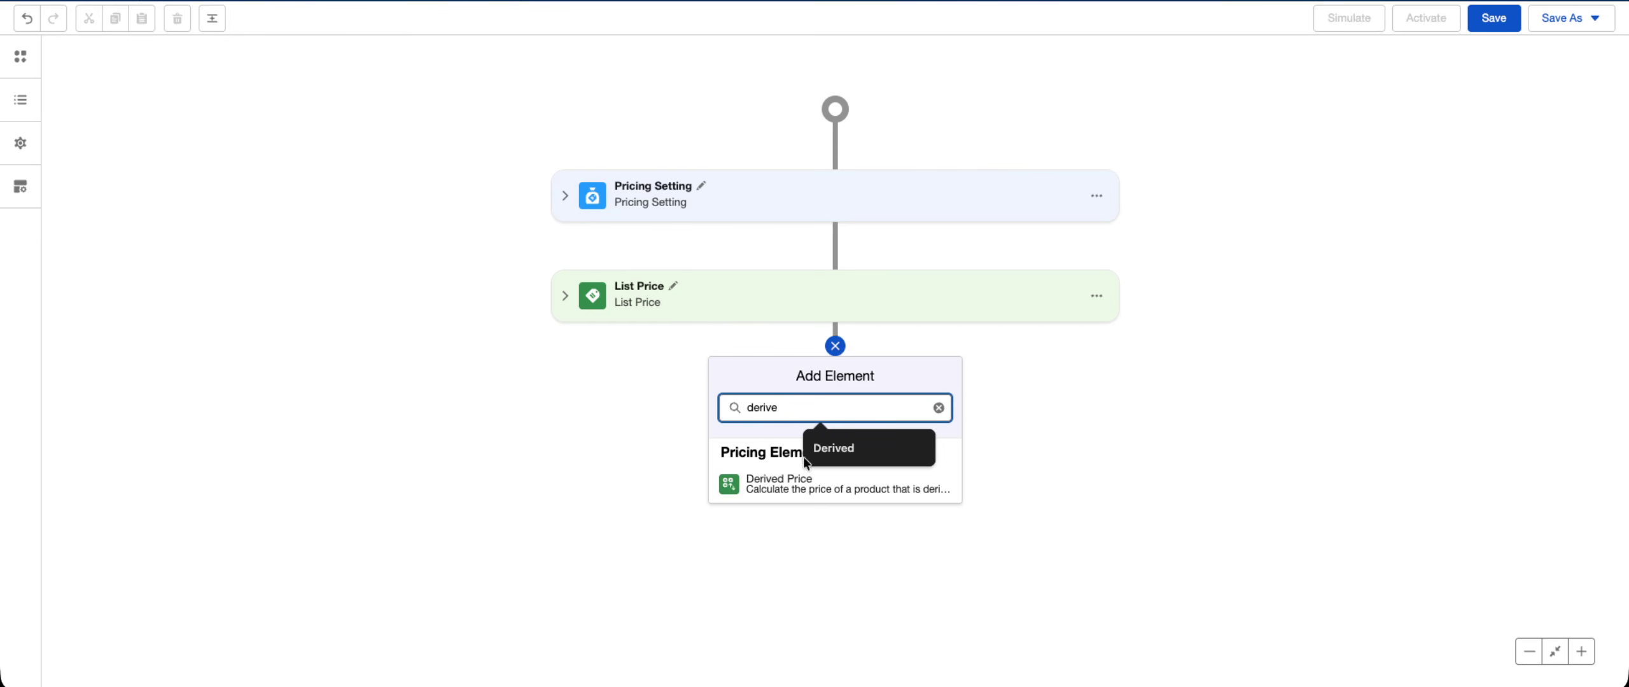
left_click(783, 482)
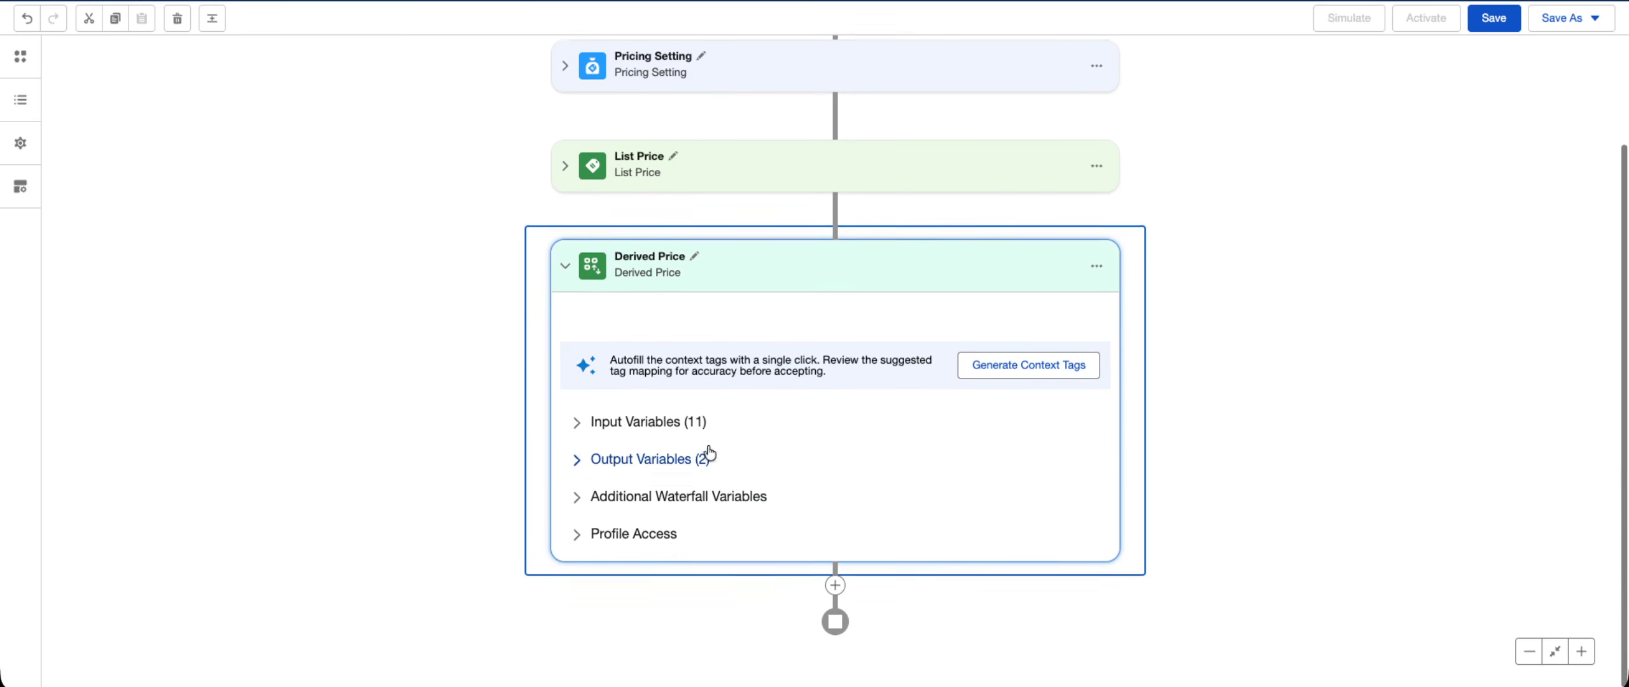
left_click(576, 423)
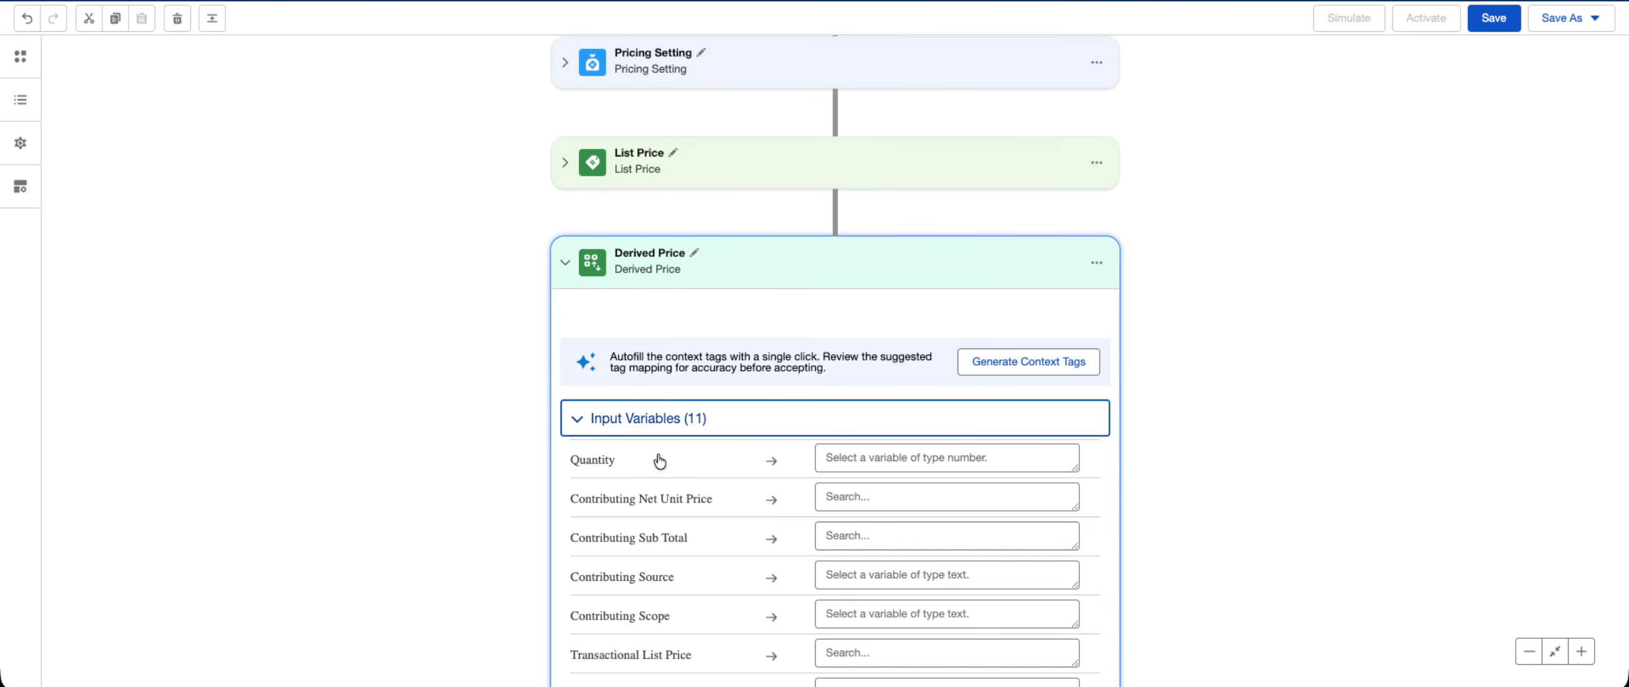
scroll(674, 457, "down", 5)
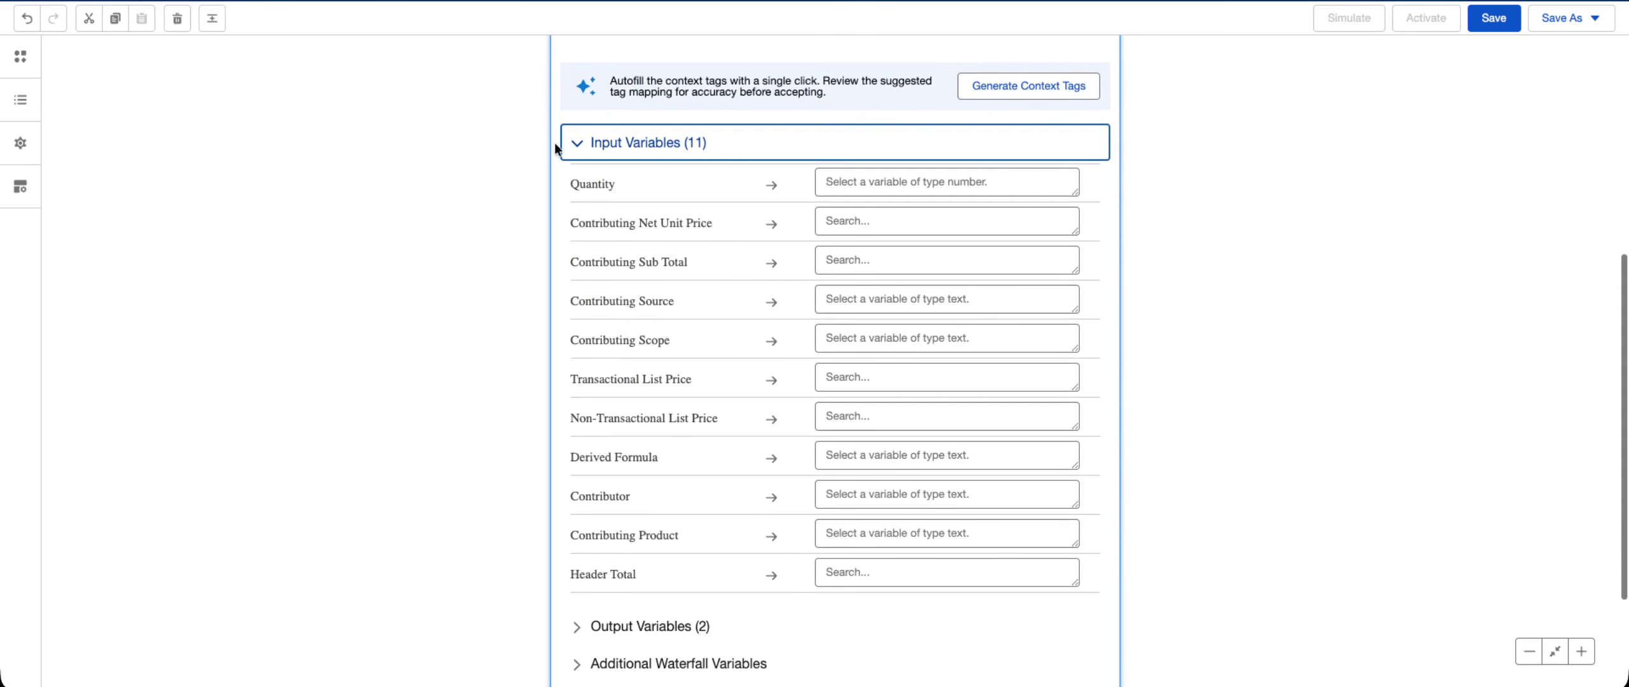
left_click(563, 146)
left_click(577, 458)
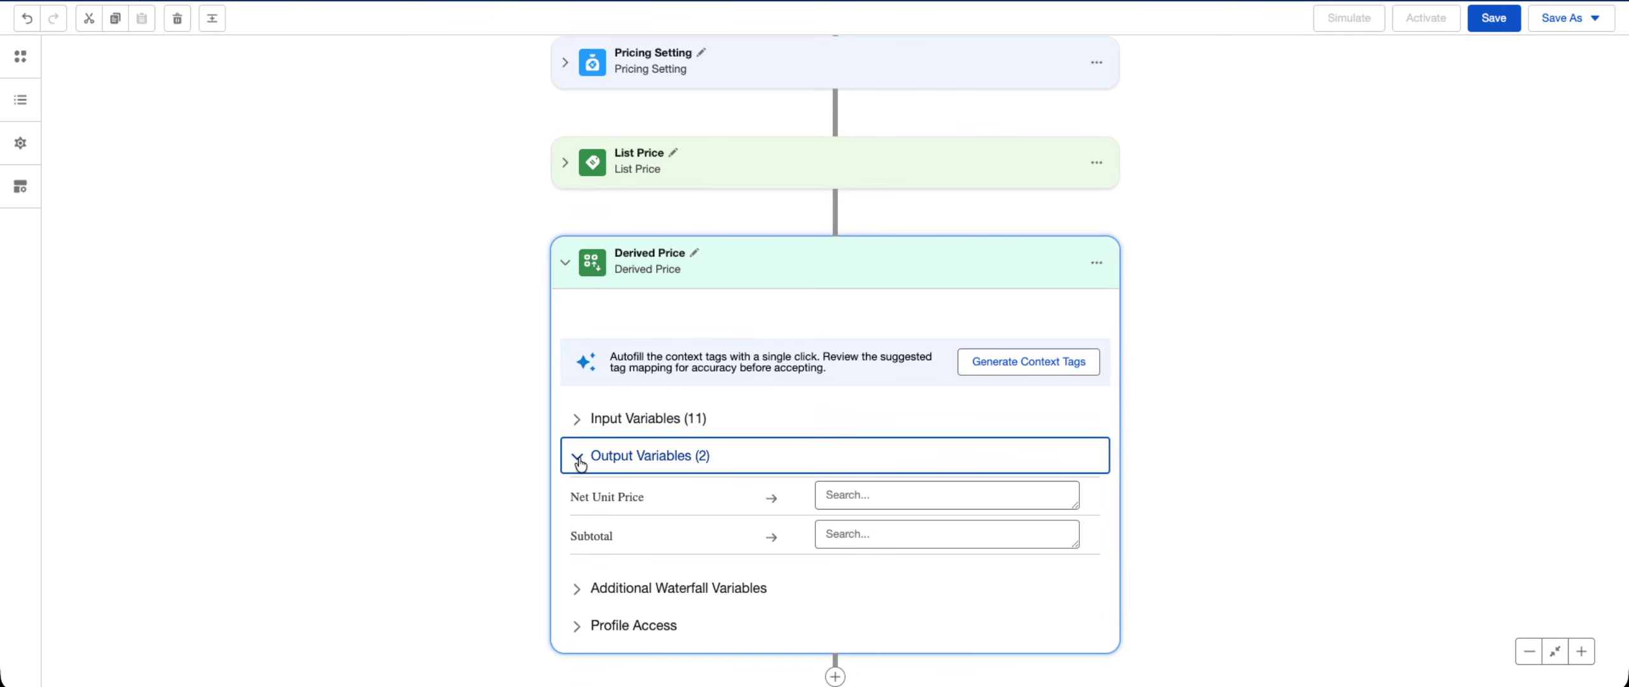
left_click(578, 460)
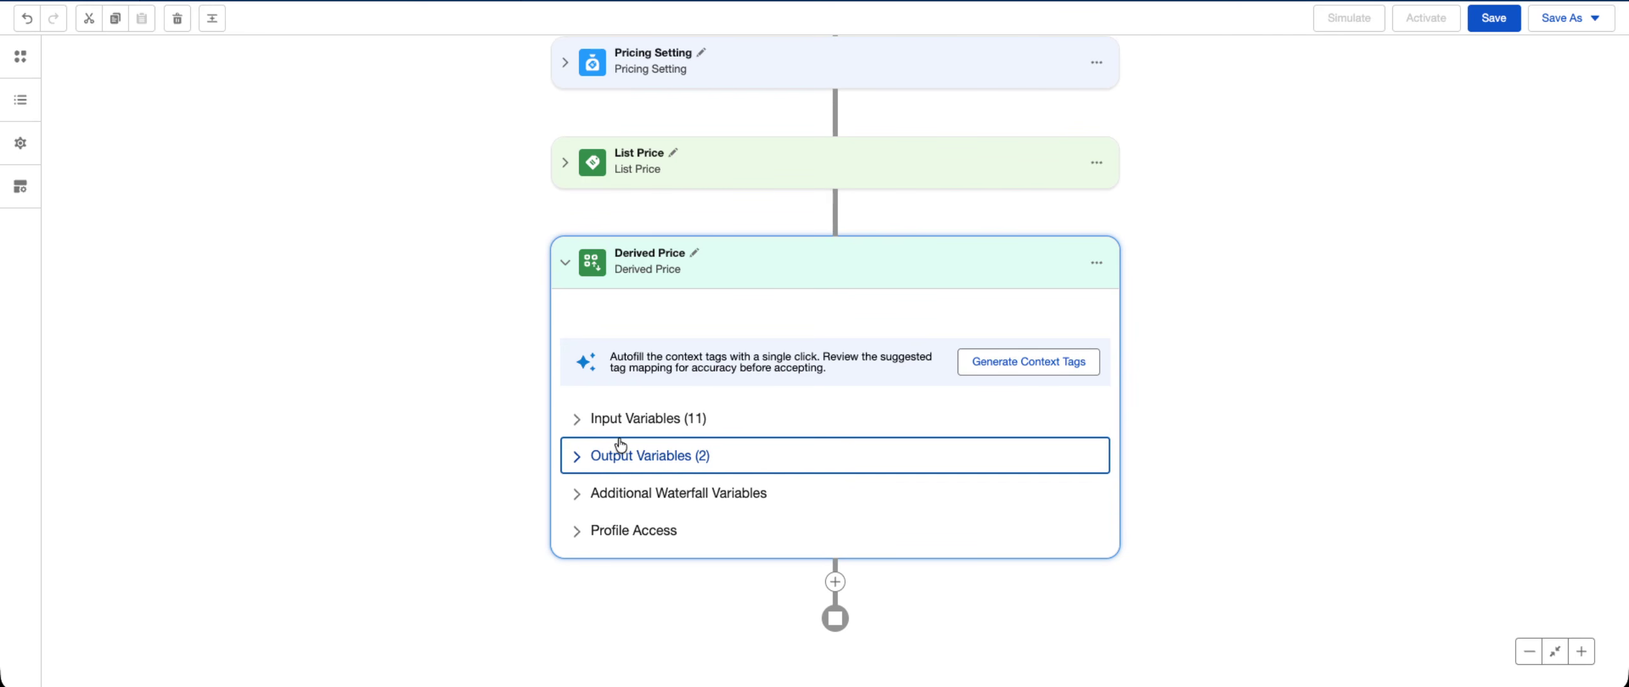
- Map the Derived Price element's Quantity input variable to LineItemQuantity
left_click(575, 420)
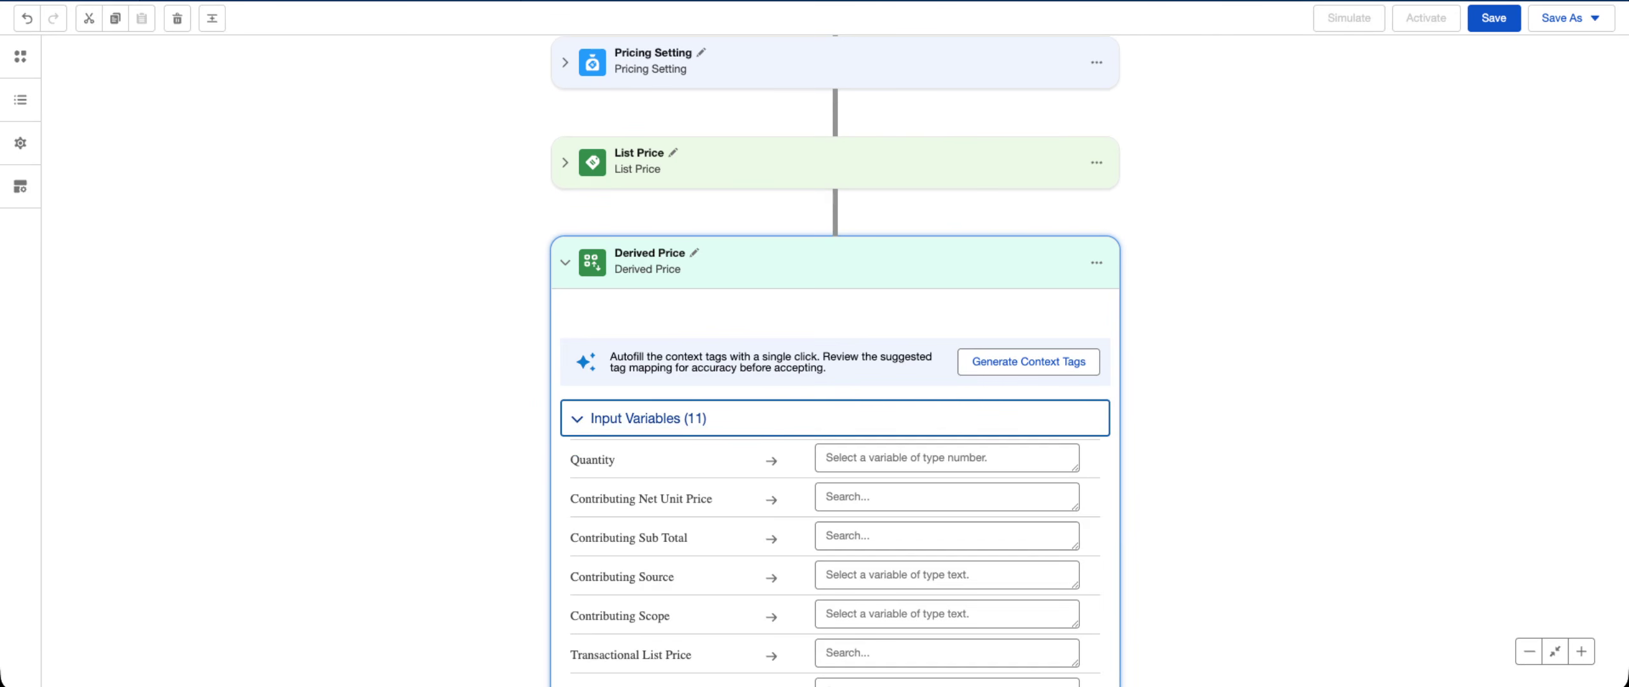
scroll(835, 356, "down", 4)
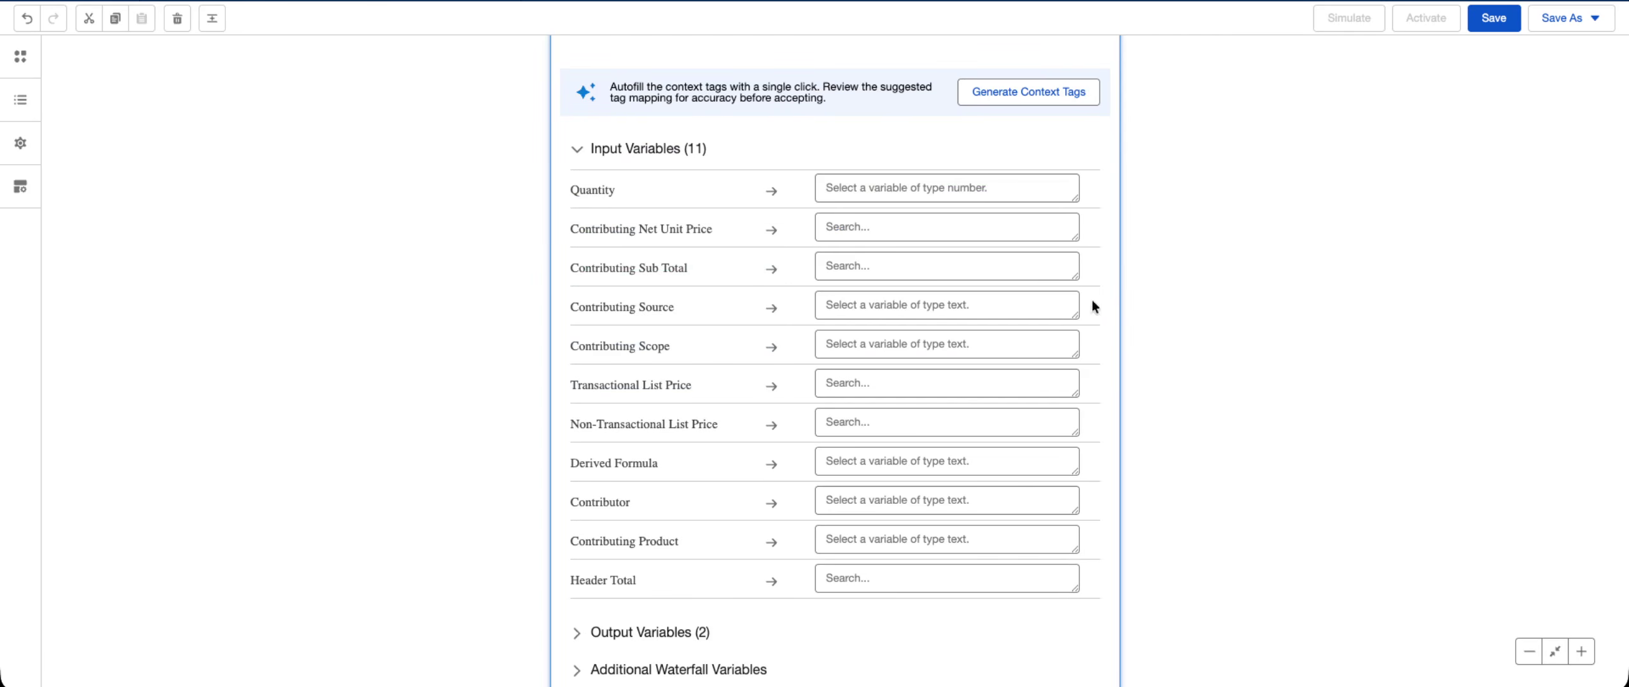
left_click(862, 178)
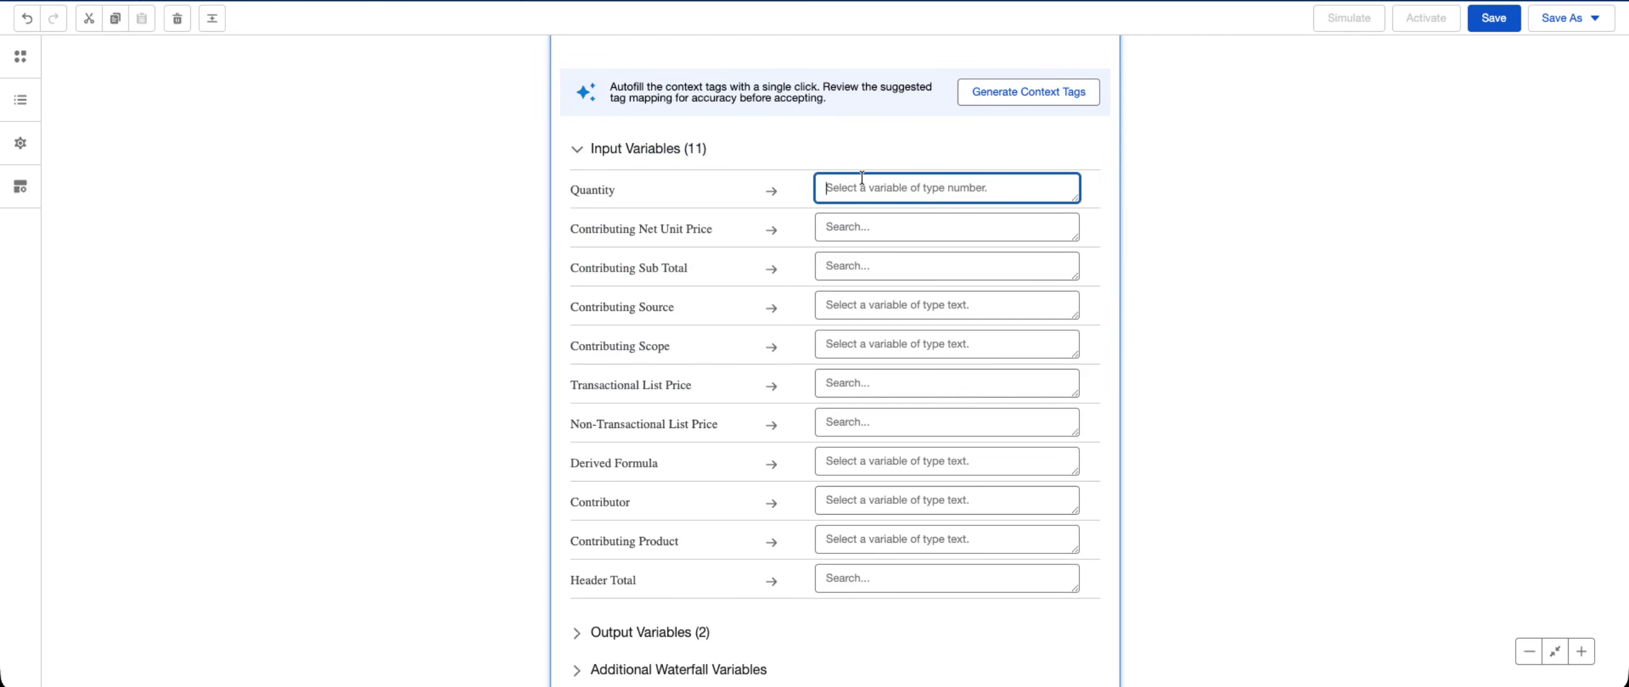
type("line")
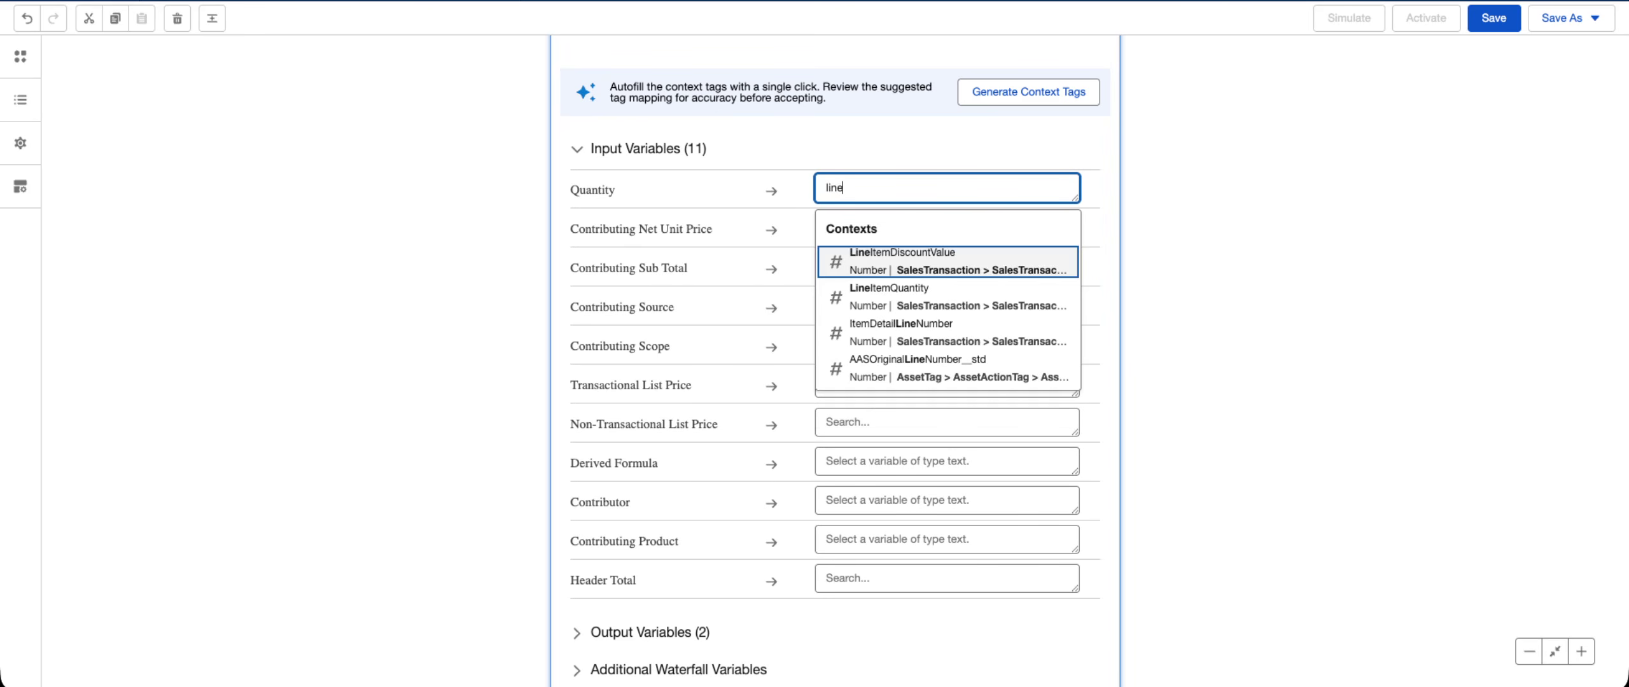
type("Item")
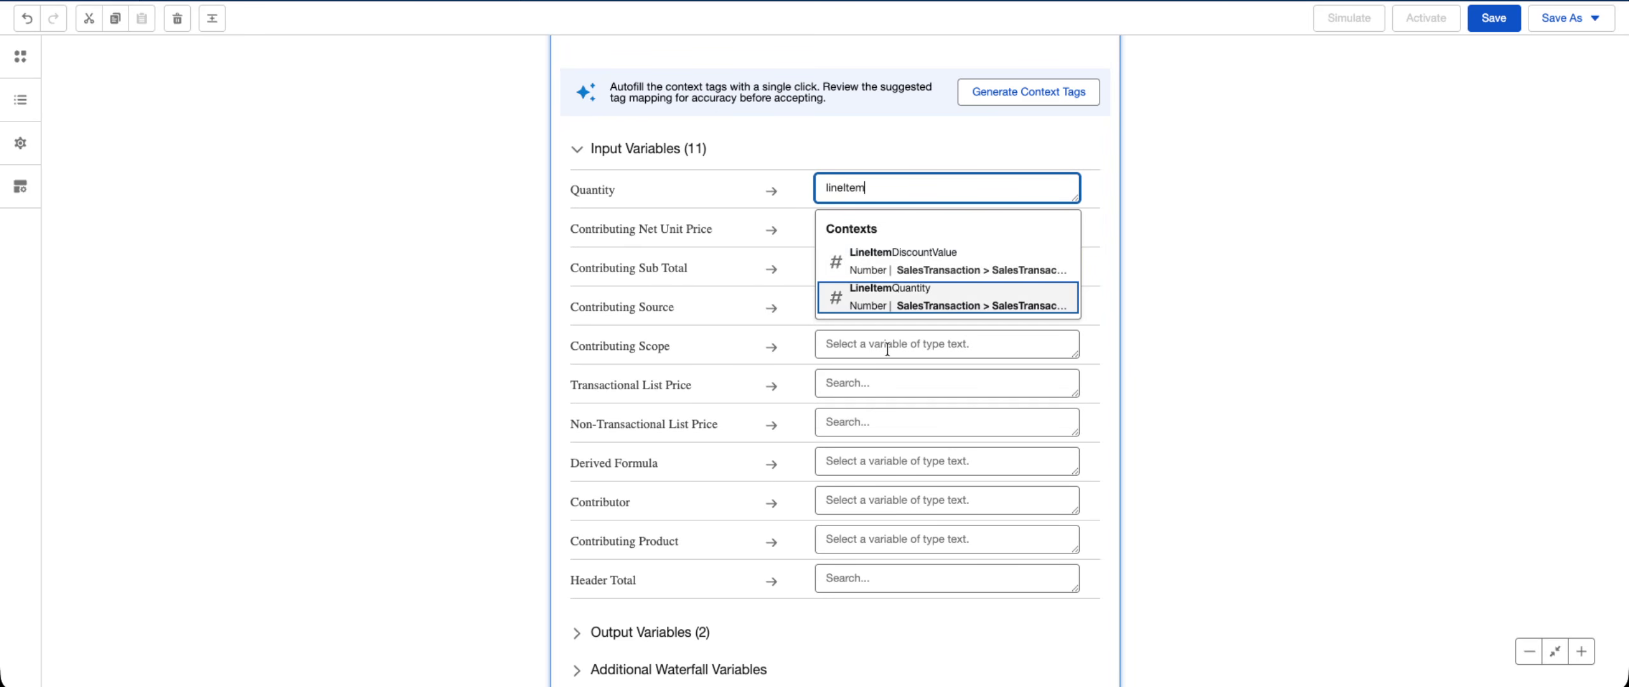
left_click(876, 299)
- Map the Contributing Net Unit Price input variable to ContributorUnitPrice
left_click(859, 227)
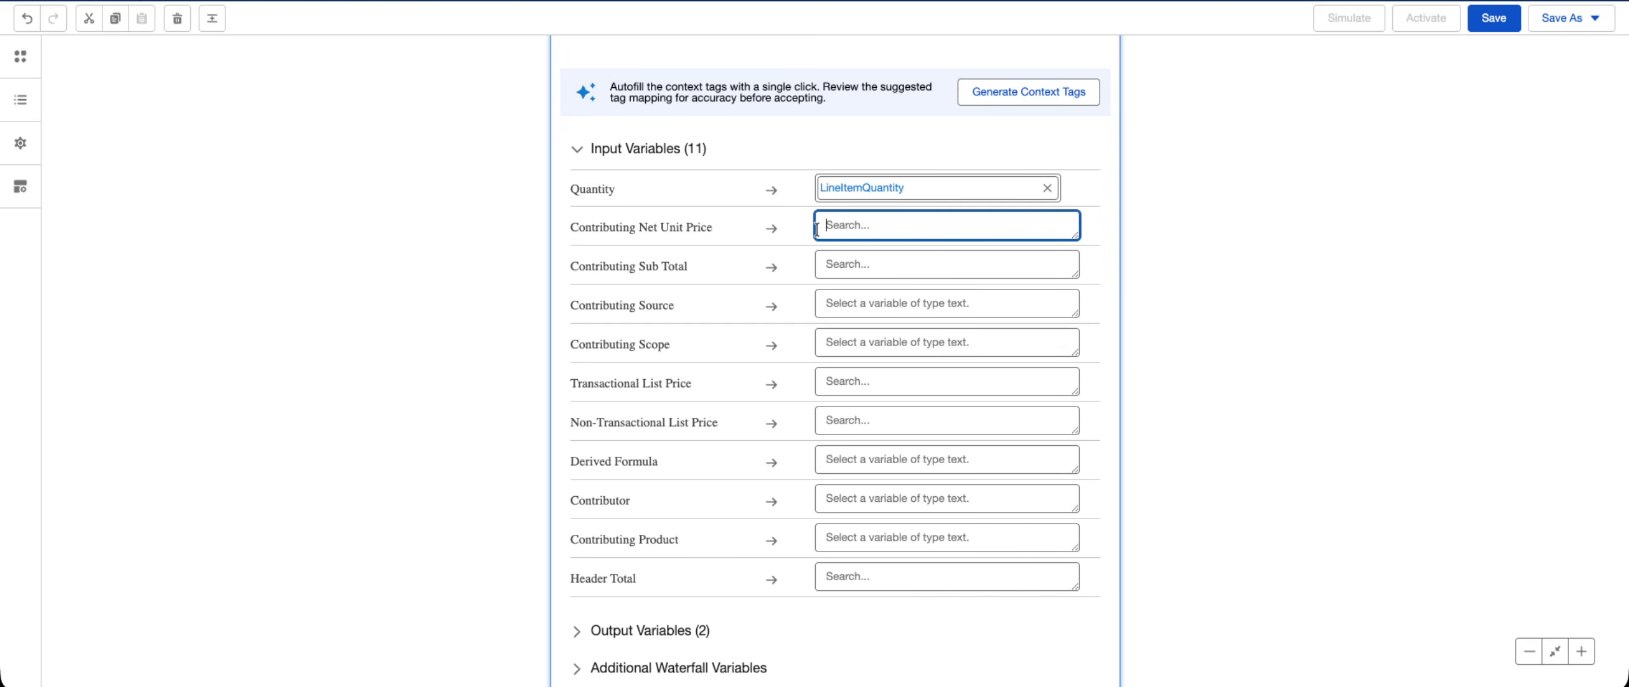
type("Contr")
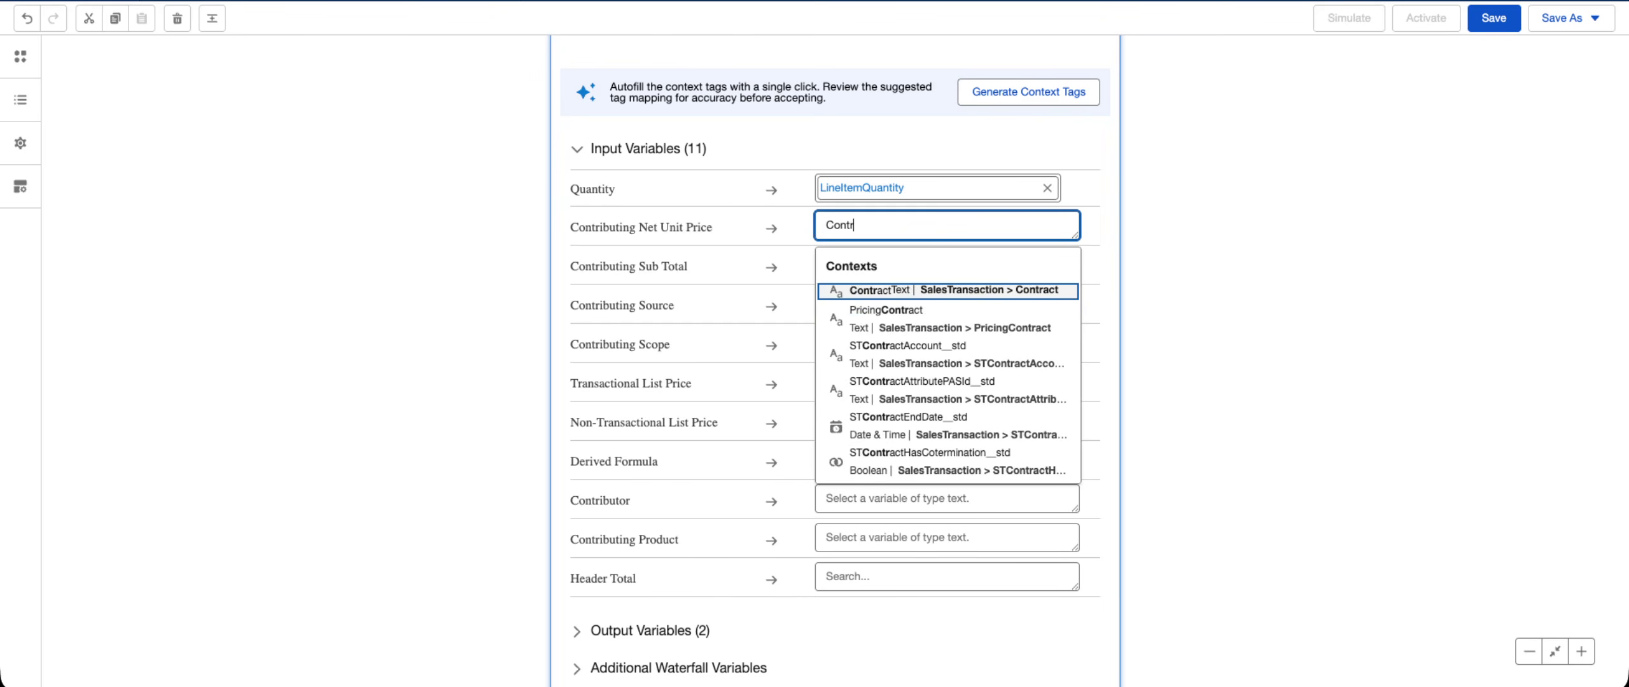
type("ibu")
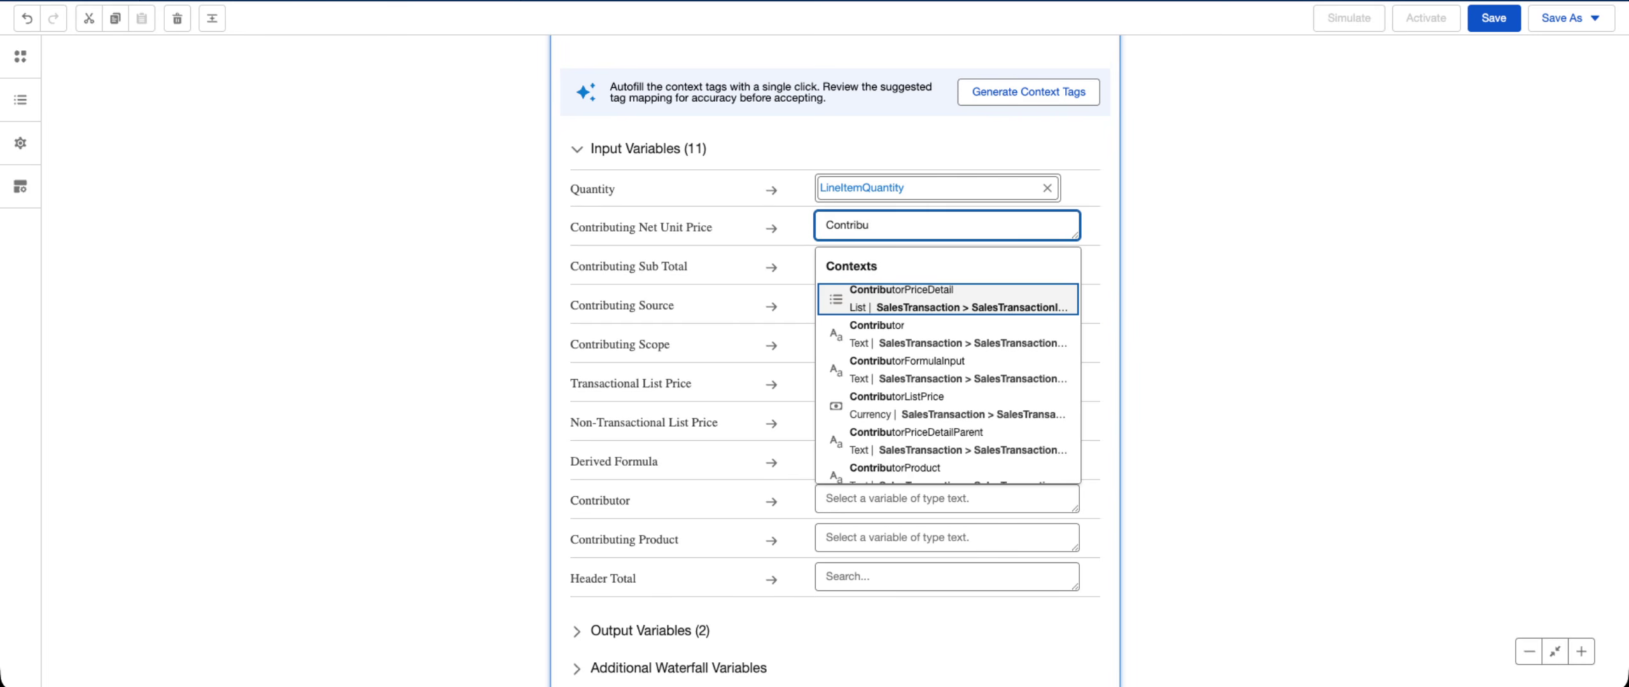
type("ter")
key("BackSpace")
key("BackSpace")
key("BackSpace")
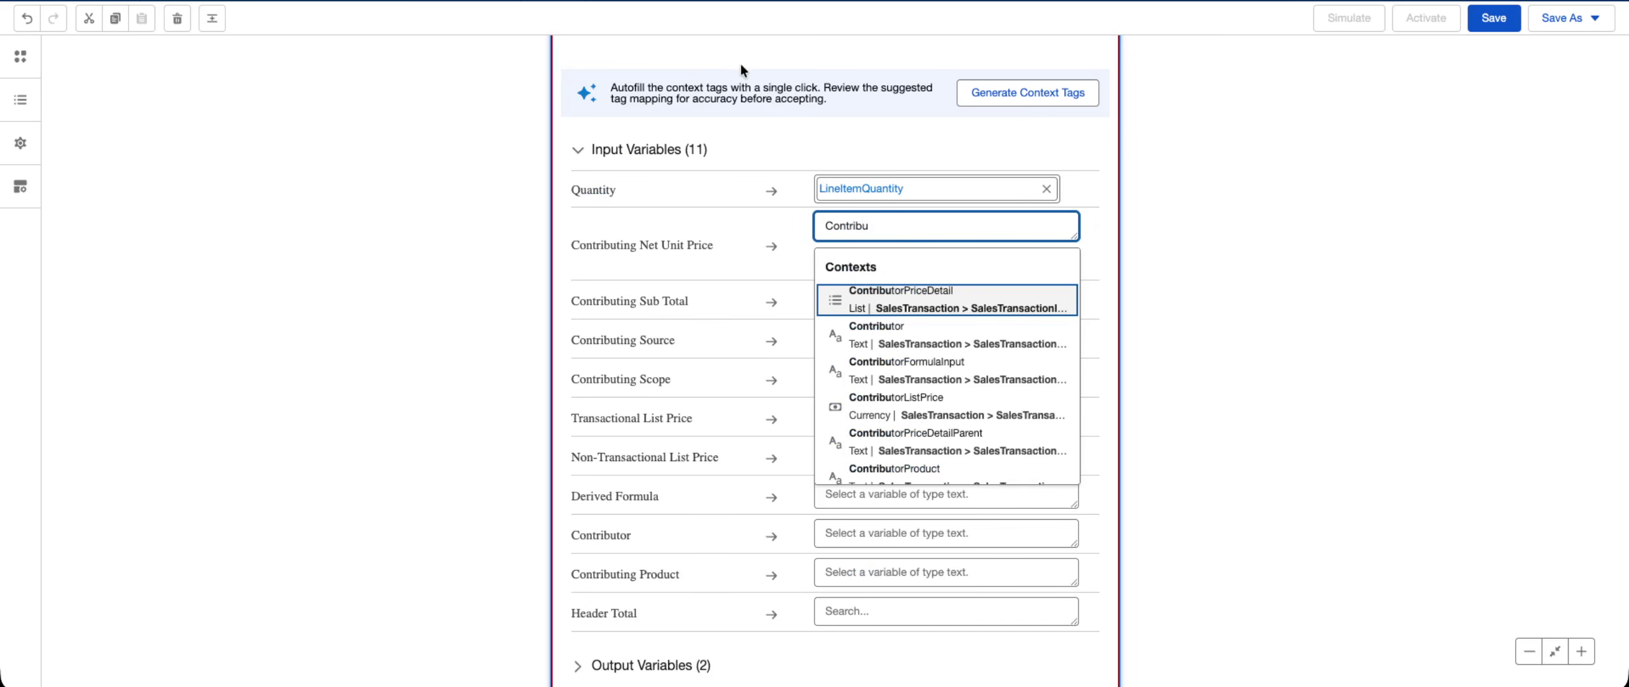
type("torUn")
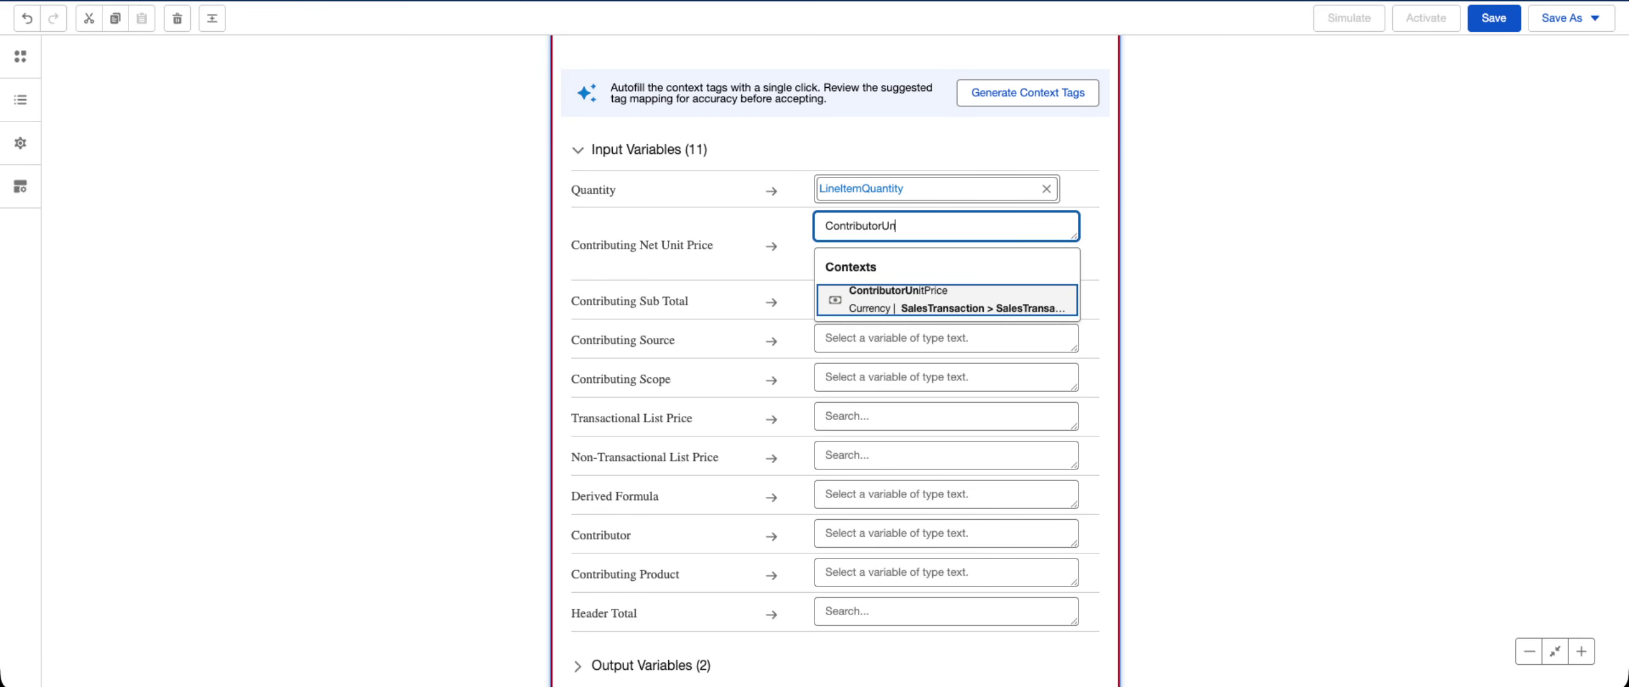
scroll(835, 361, "up", 2)
scroll(669, 331, "down", 2)
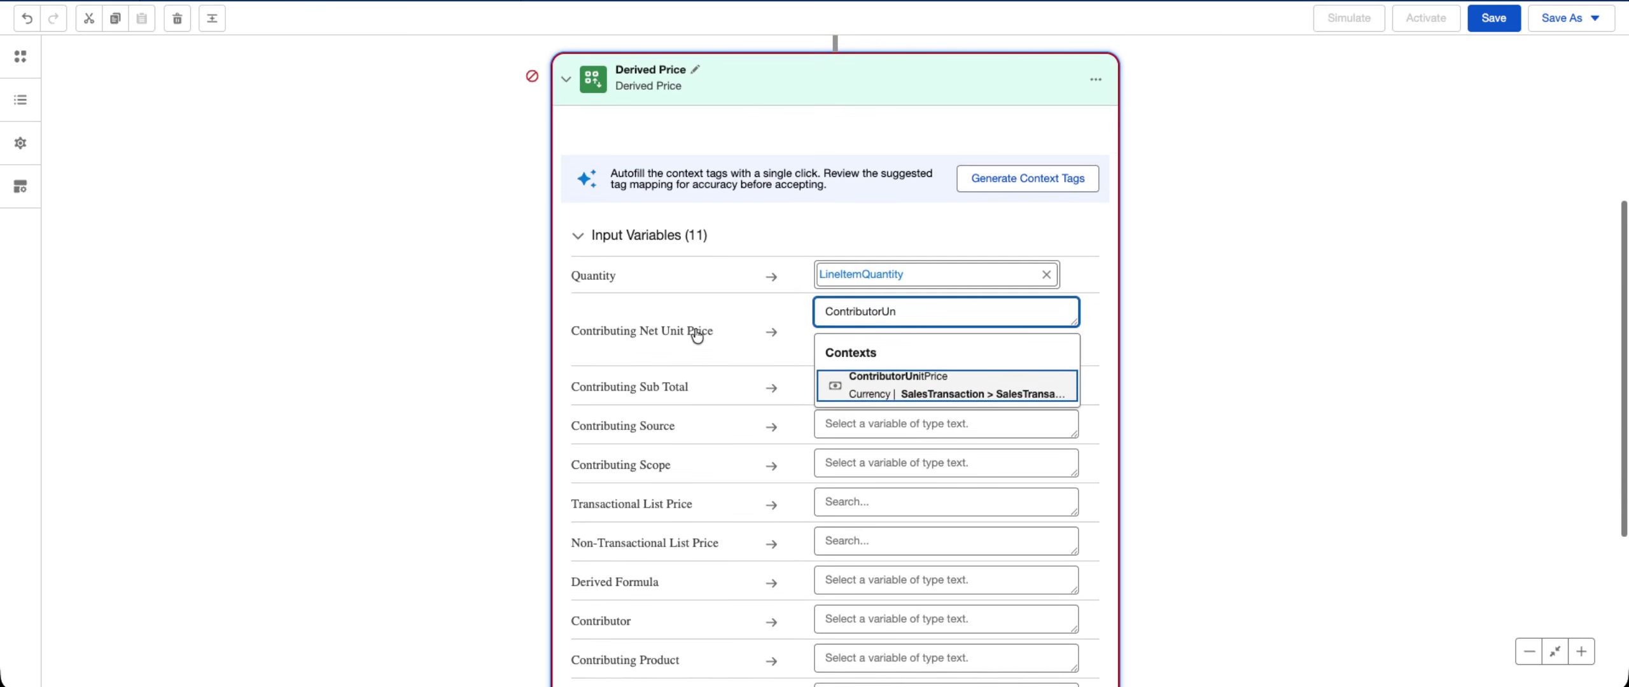
left_click(876, 390)
- Map the Derived Price element's Contributing Sub Total input variable to ContributorTotalPrice
scroll(676, 384, "down", 2)
left_click(867, 268)
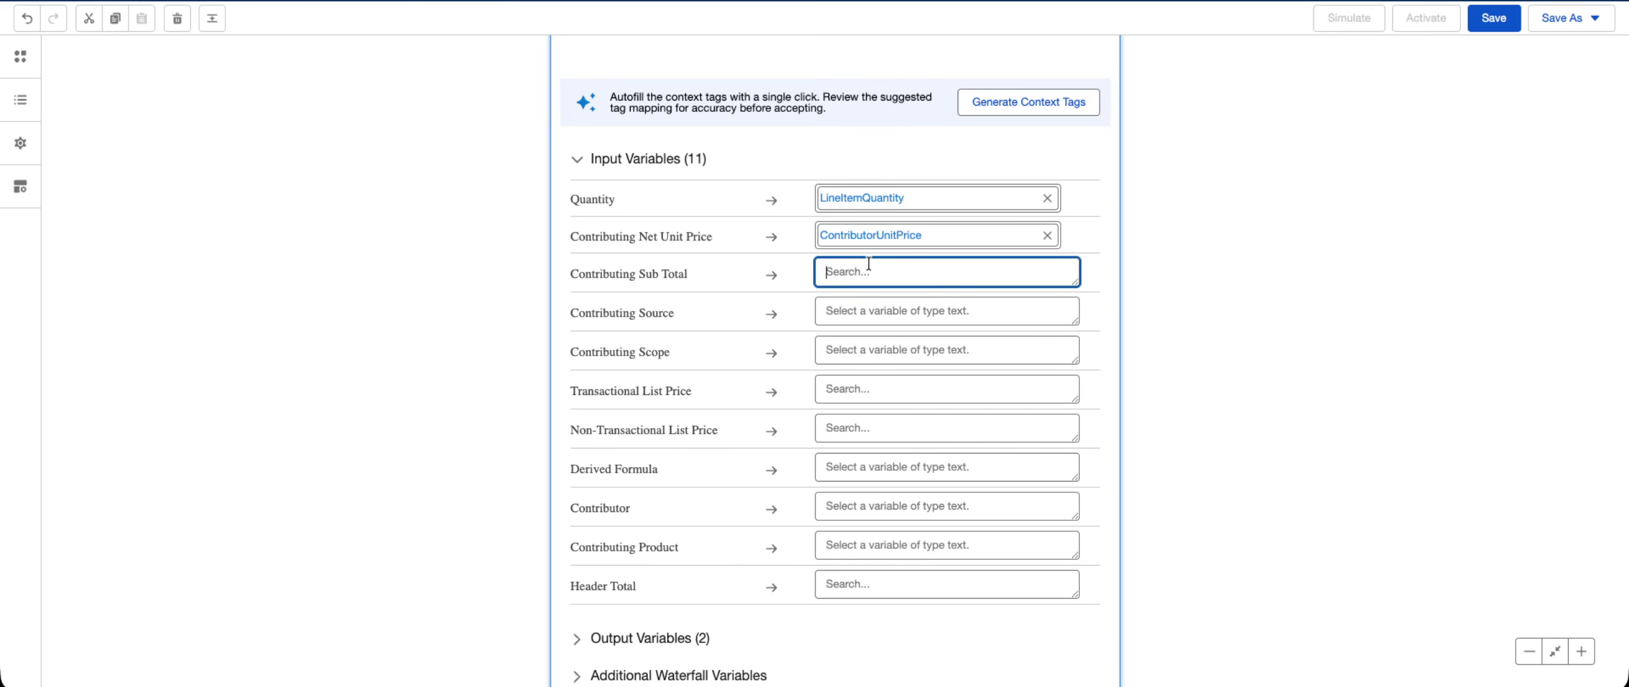
type("Contri")
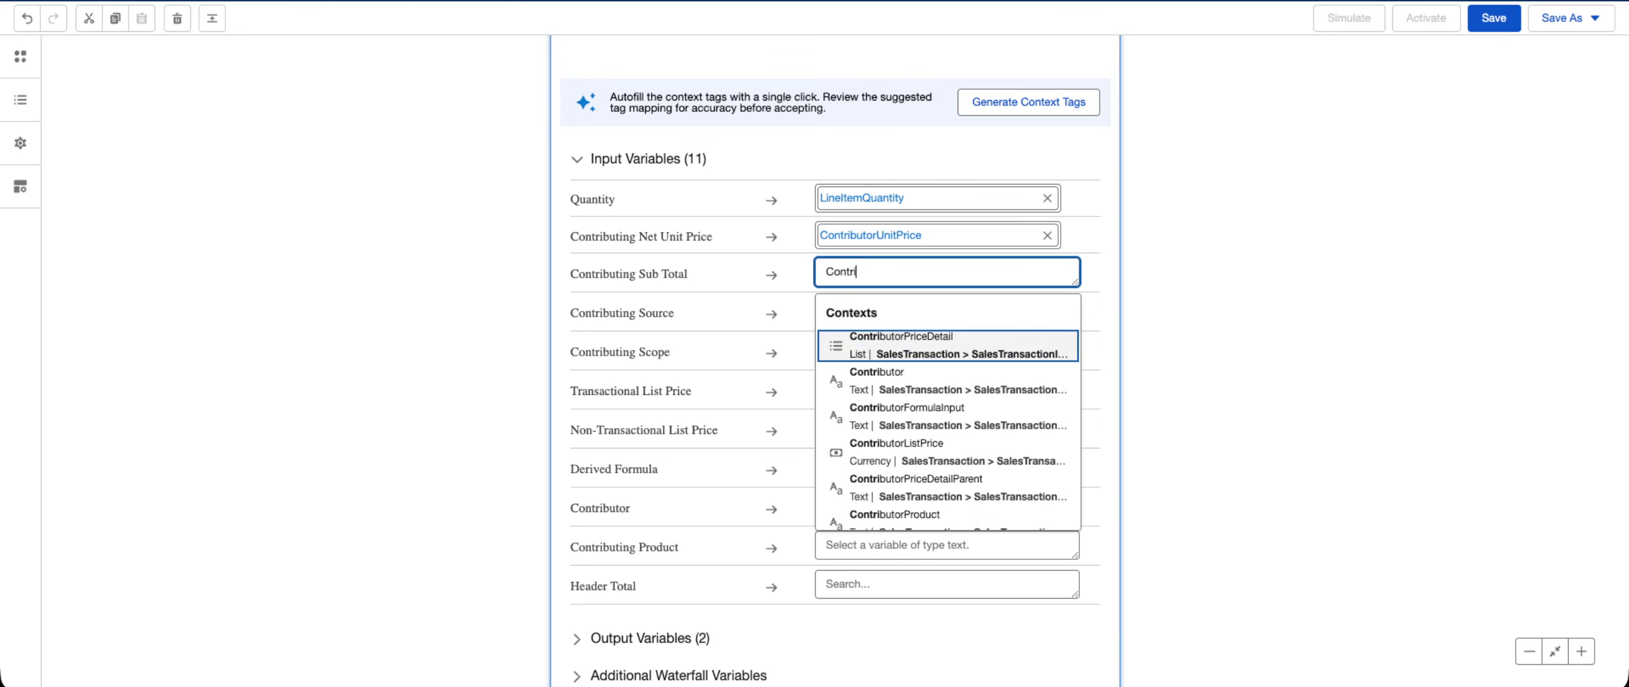
type("butor")
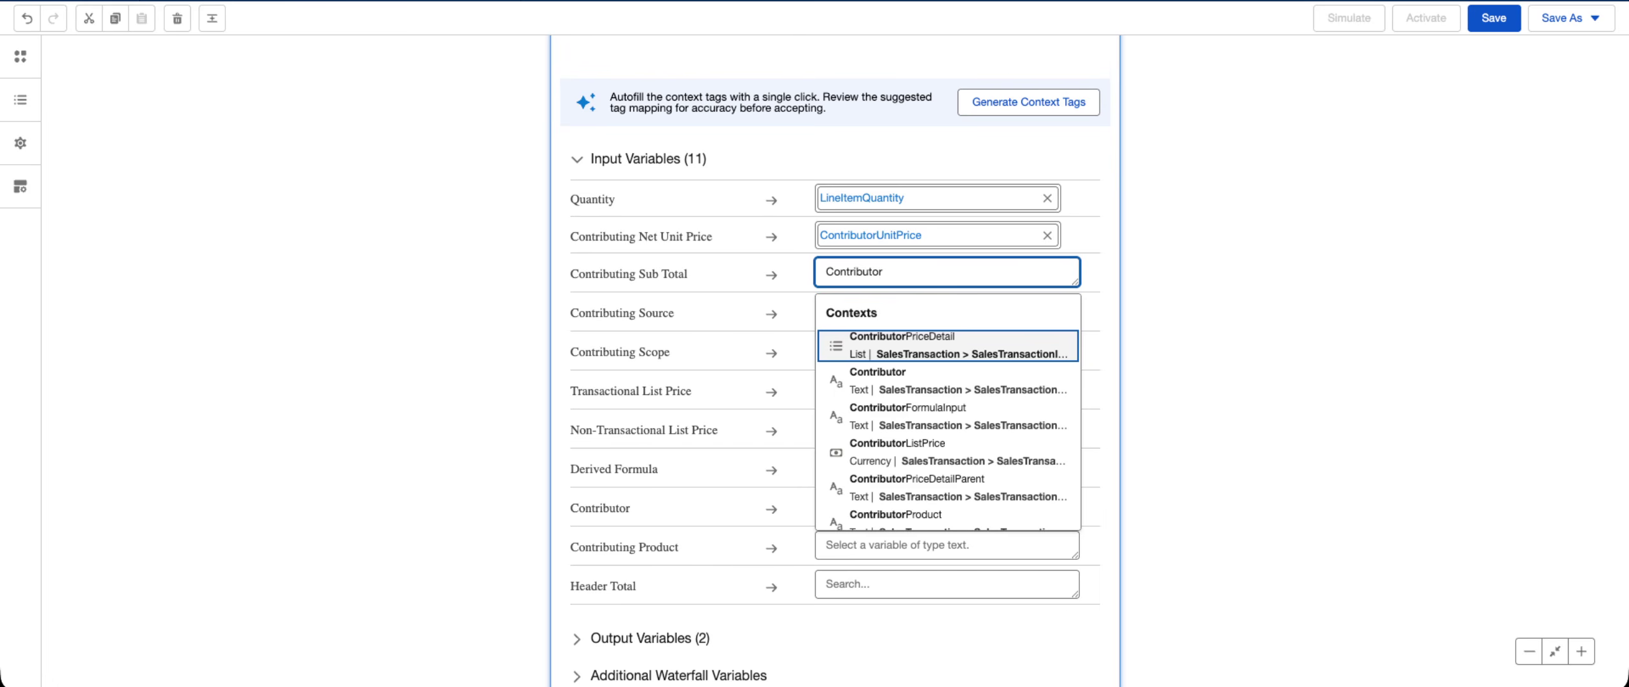
type("S")
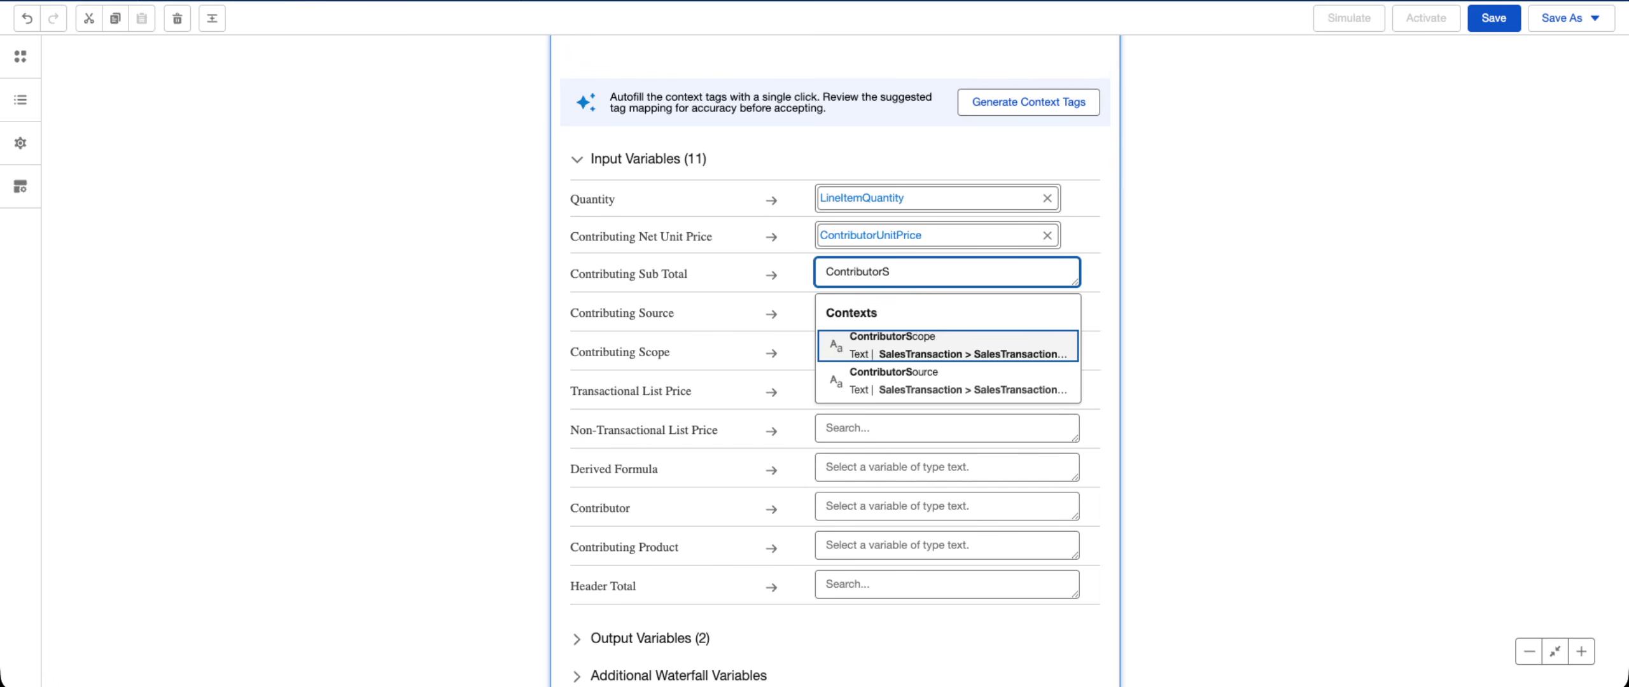
key("BackSpace")
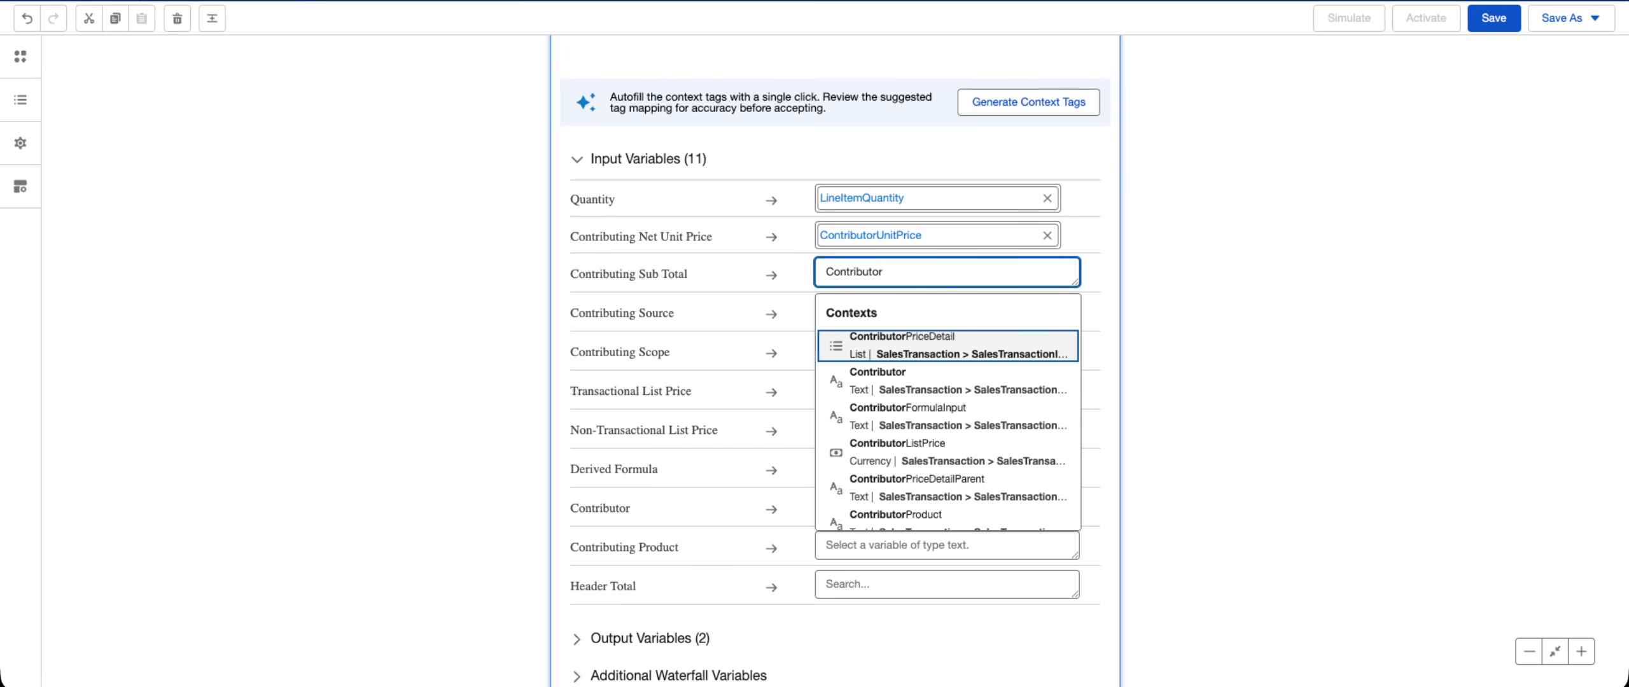
type("Tot")
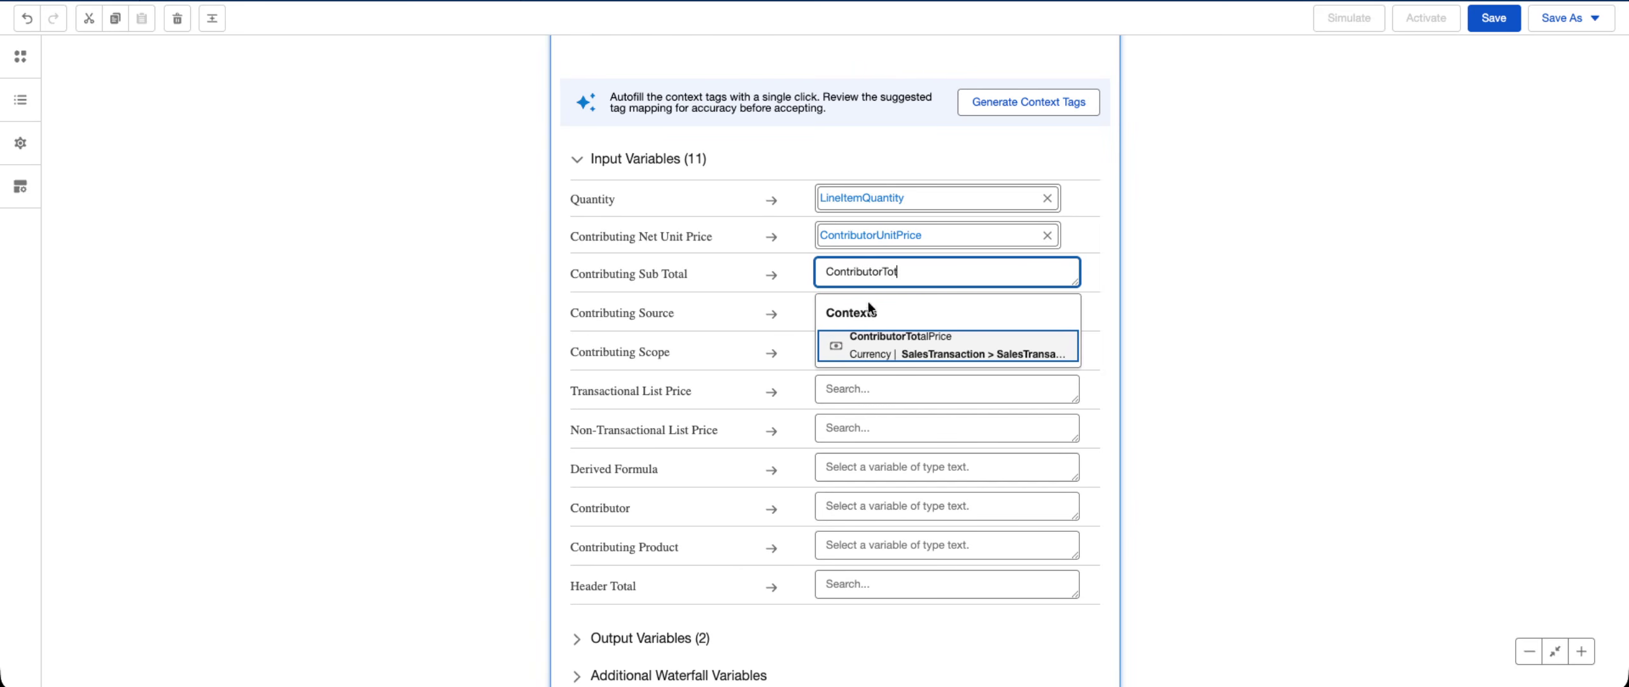
left_click(859, 344)
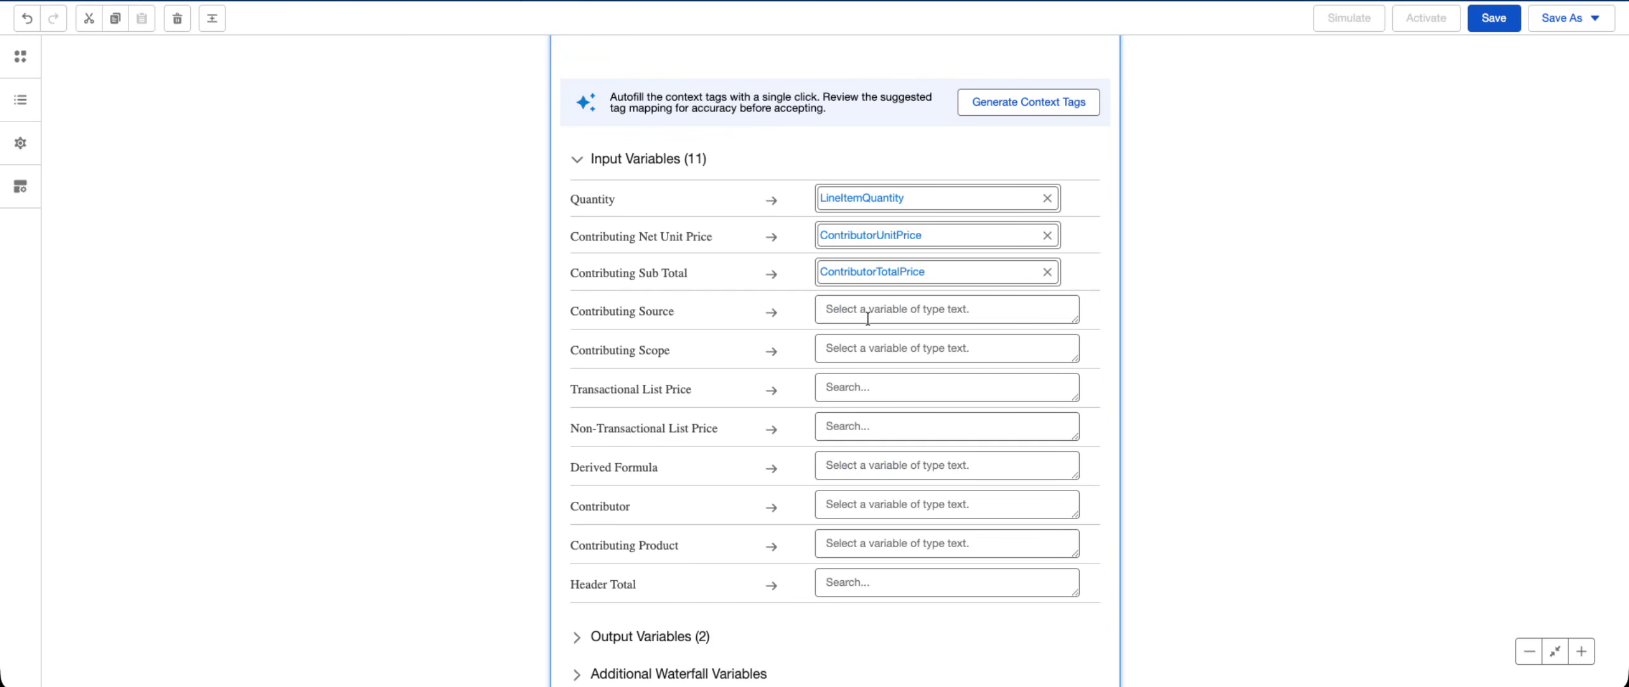
- Map the Contributing Source input variable to the ContributorSource context tag
left_click(879, 322)
type("Contr")
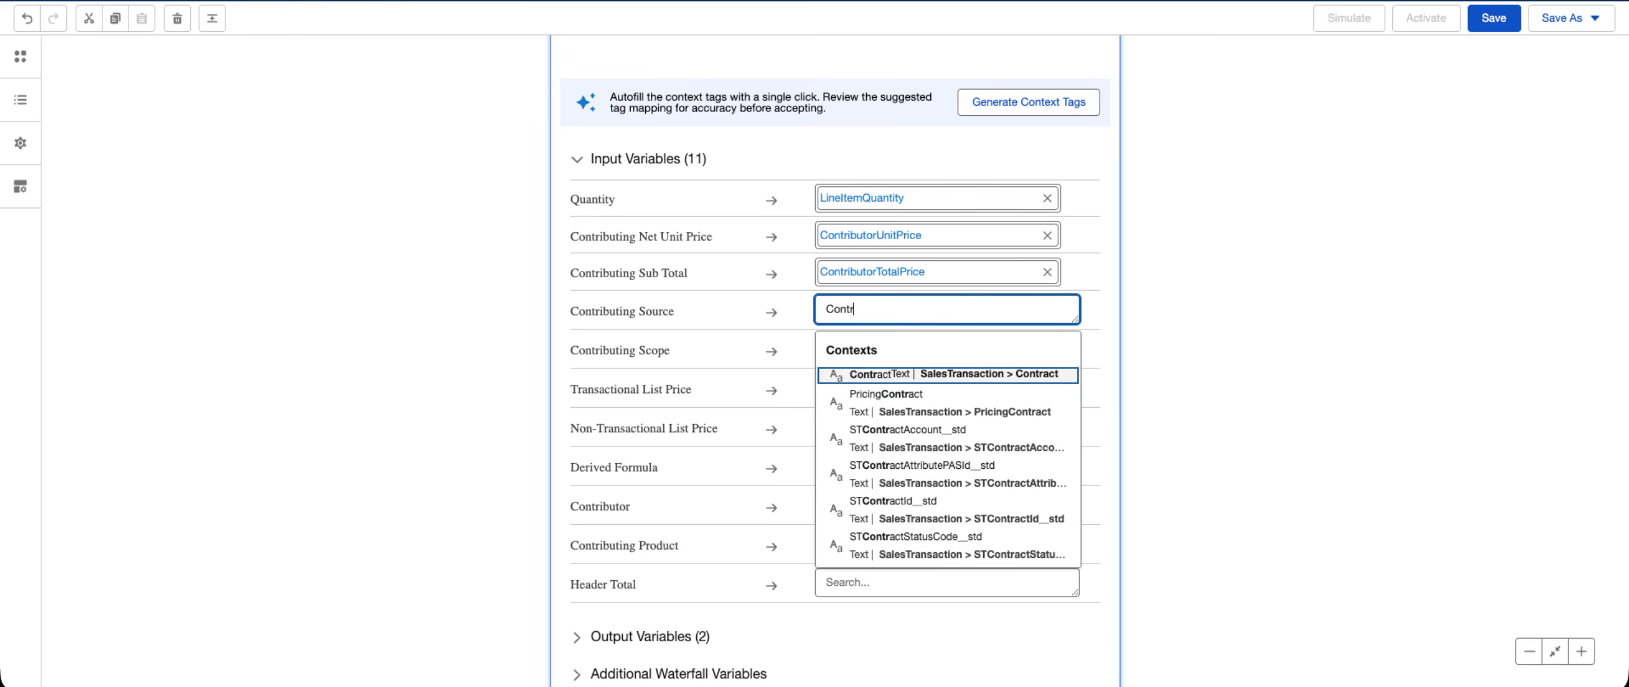
type("ibutor")
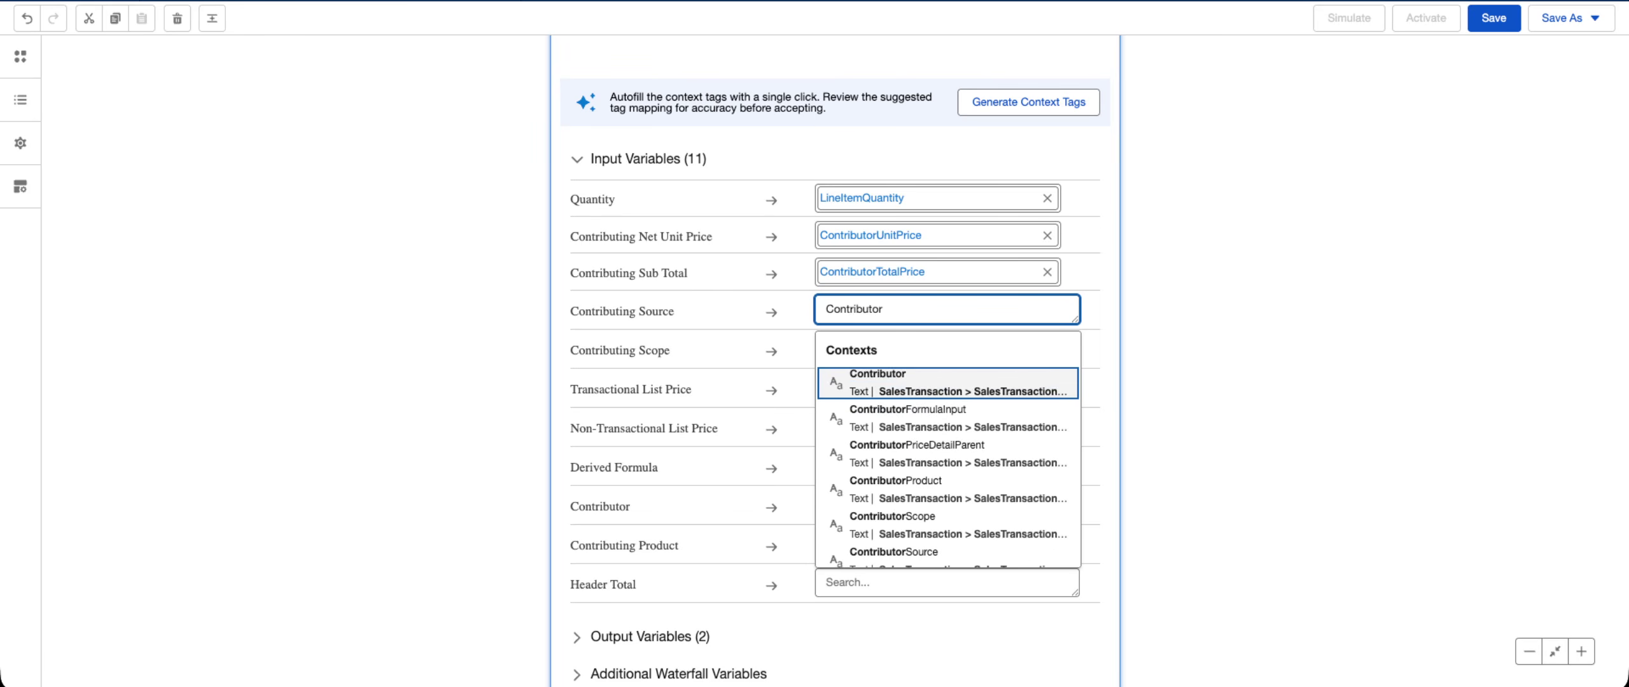
type("S")
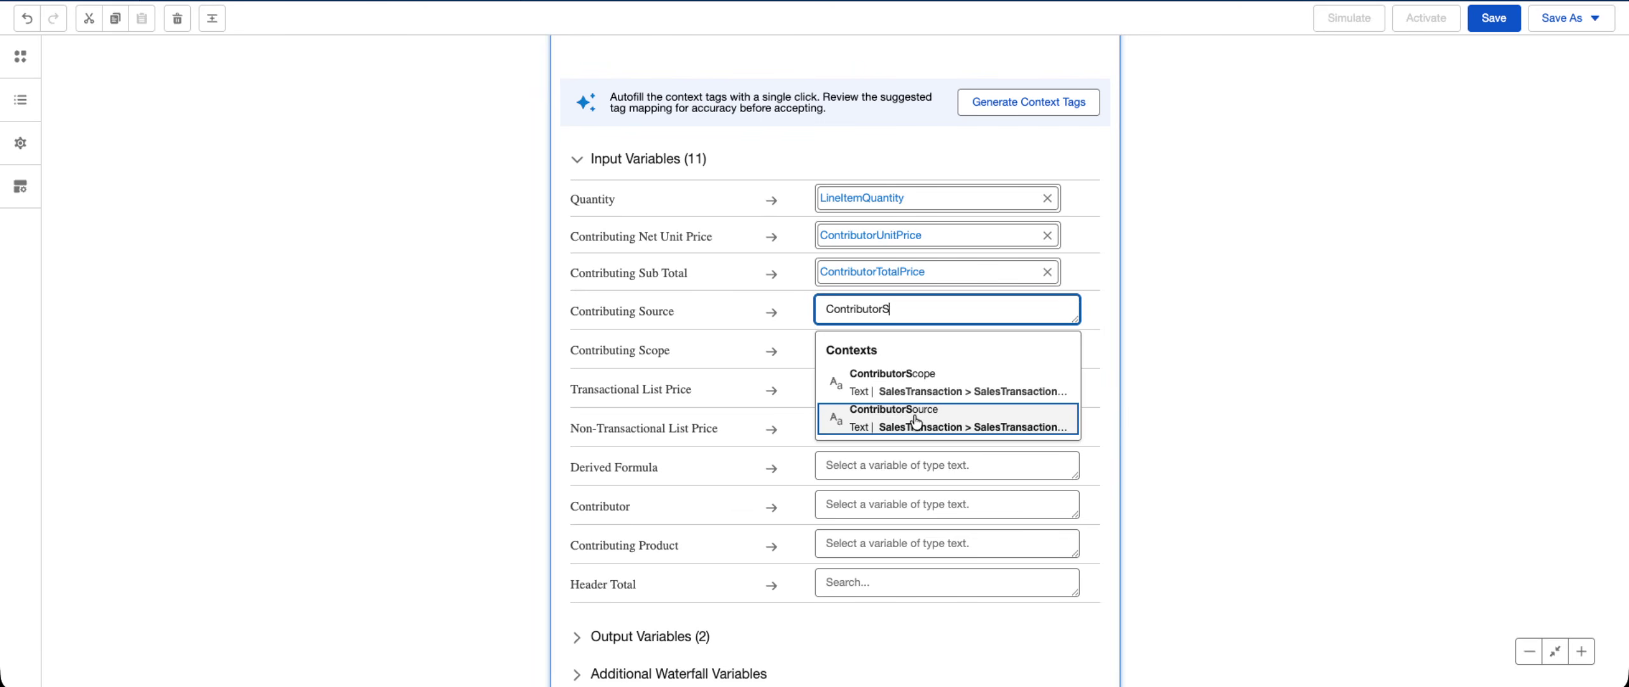
left_click(846, 417)
- Map the Contributing Scope input variable to the ContributorScope context tag
left_click(842, 349)
type("Cont")
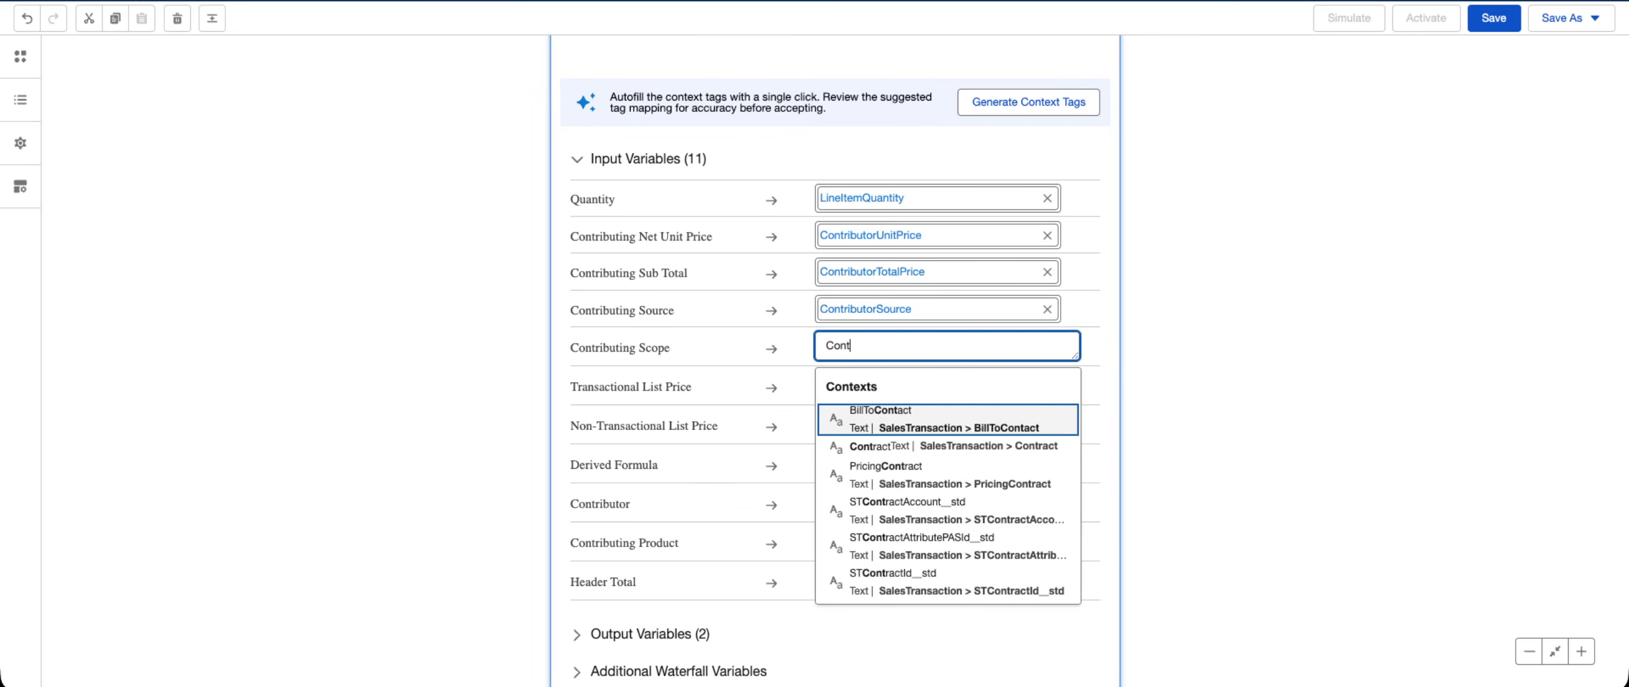
type("ribut")
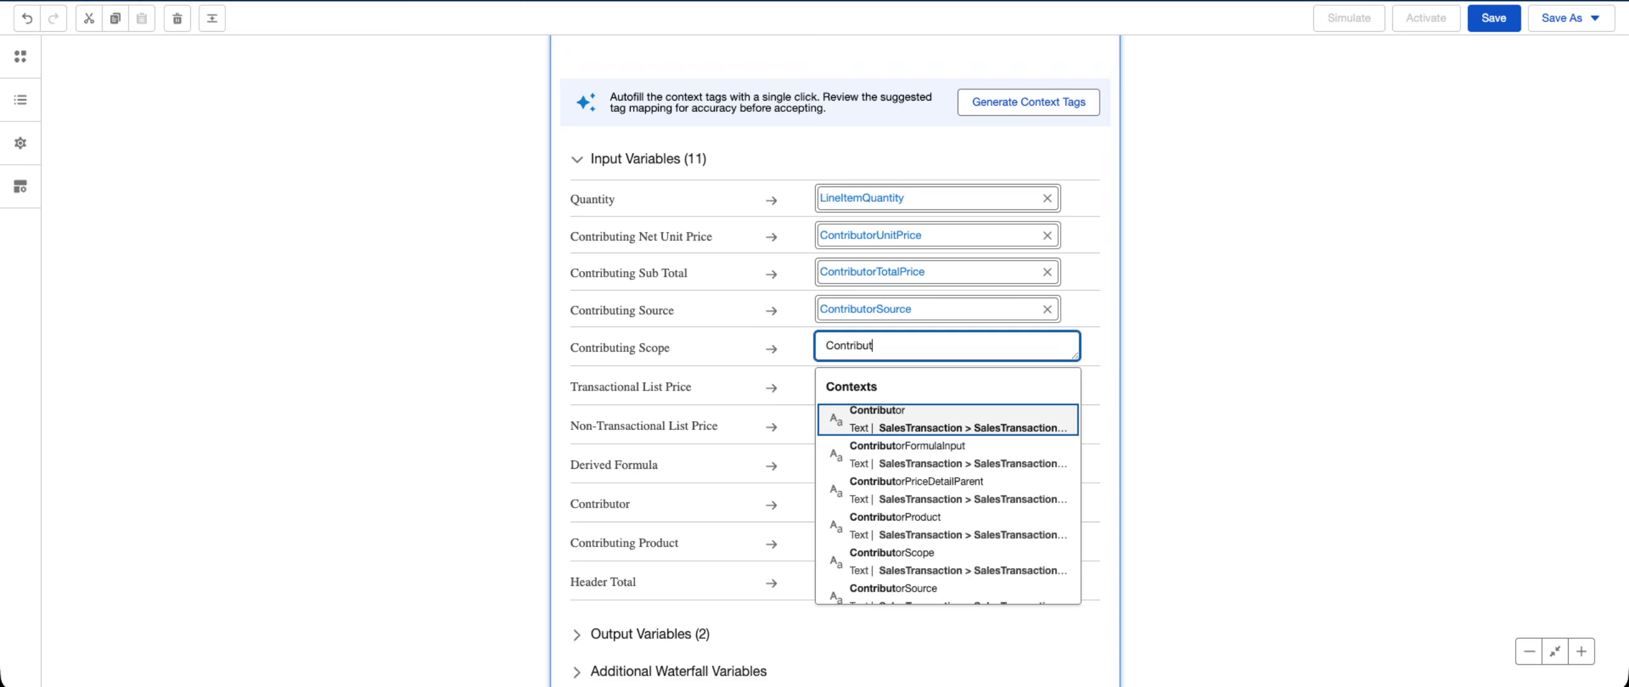
type("orS")
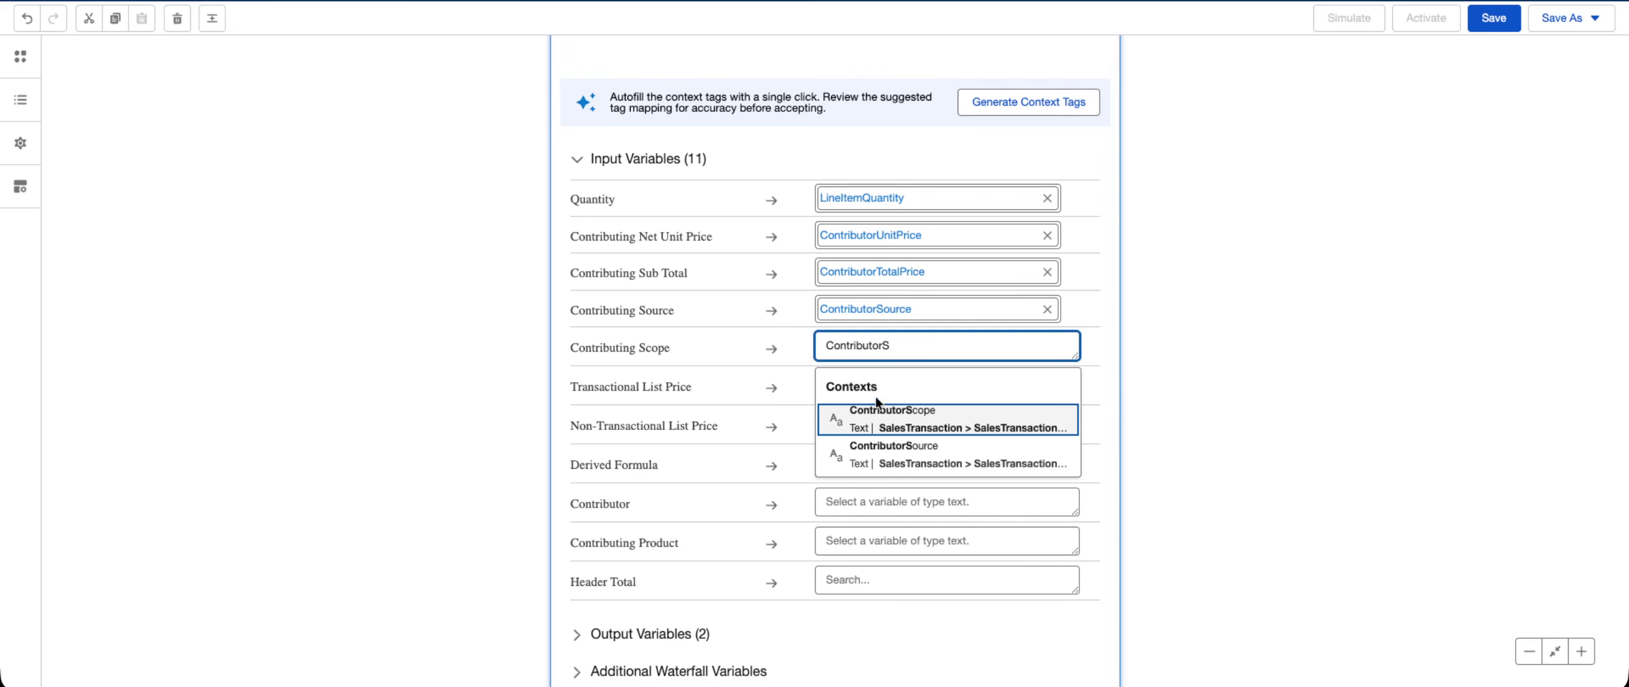
left_click(876, 423)
- Map the Transactional List Price input variable to ListPrice and Non-Transactional List Price to ContributorListPrice
left_click(830, 387)
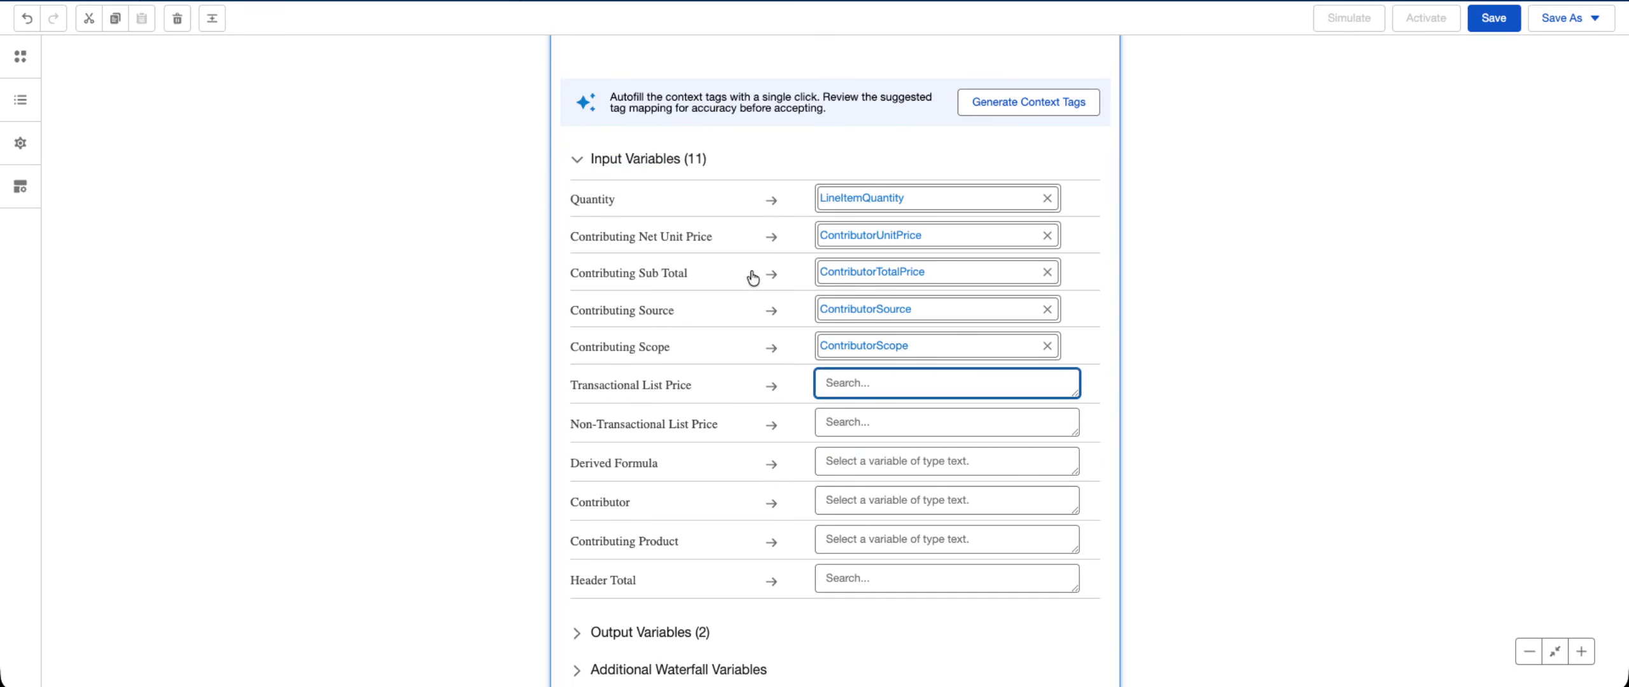
type("Lis")
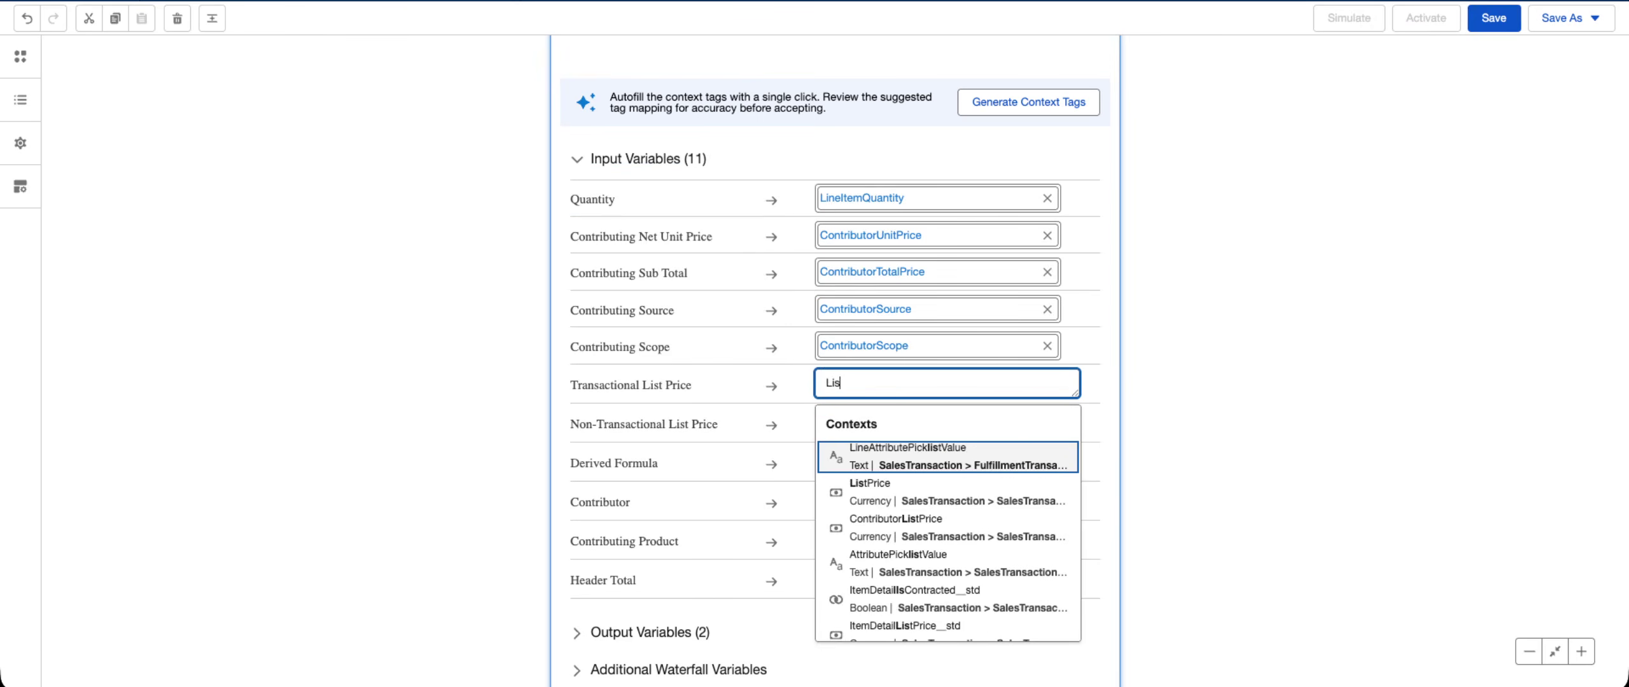
type("tPrice")
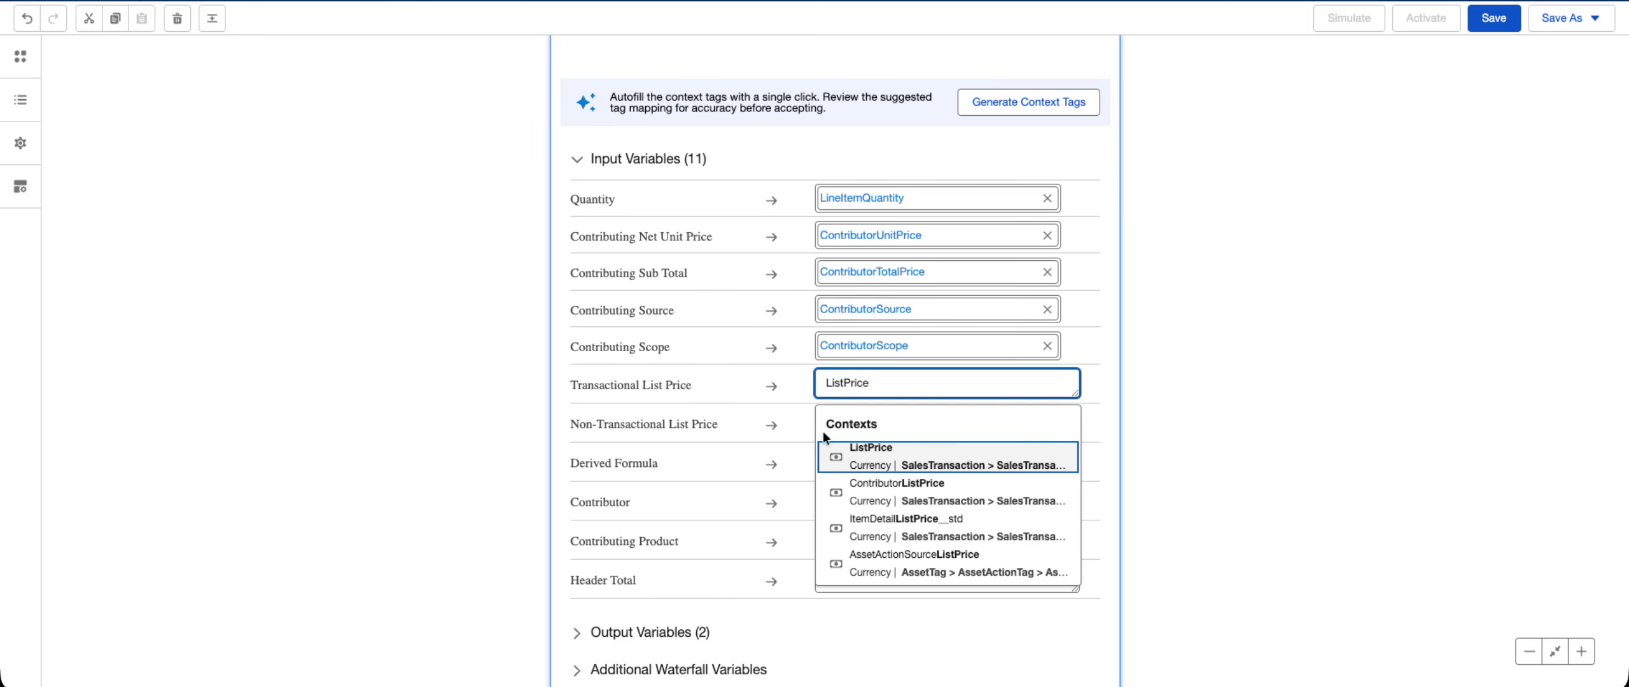
left_click(867, 449)
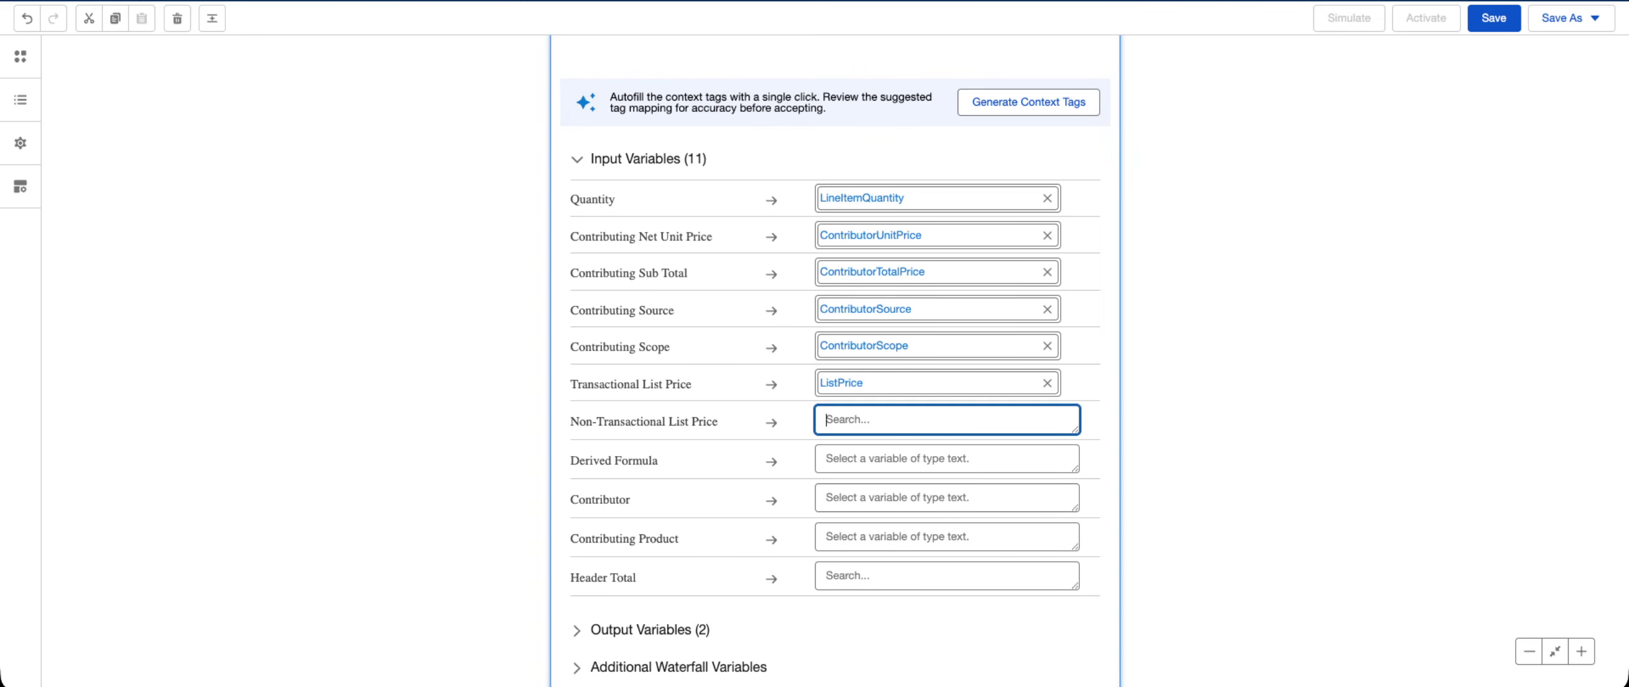
type("Contributo")
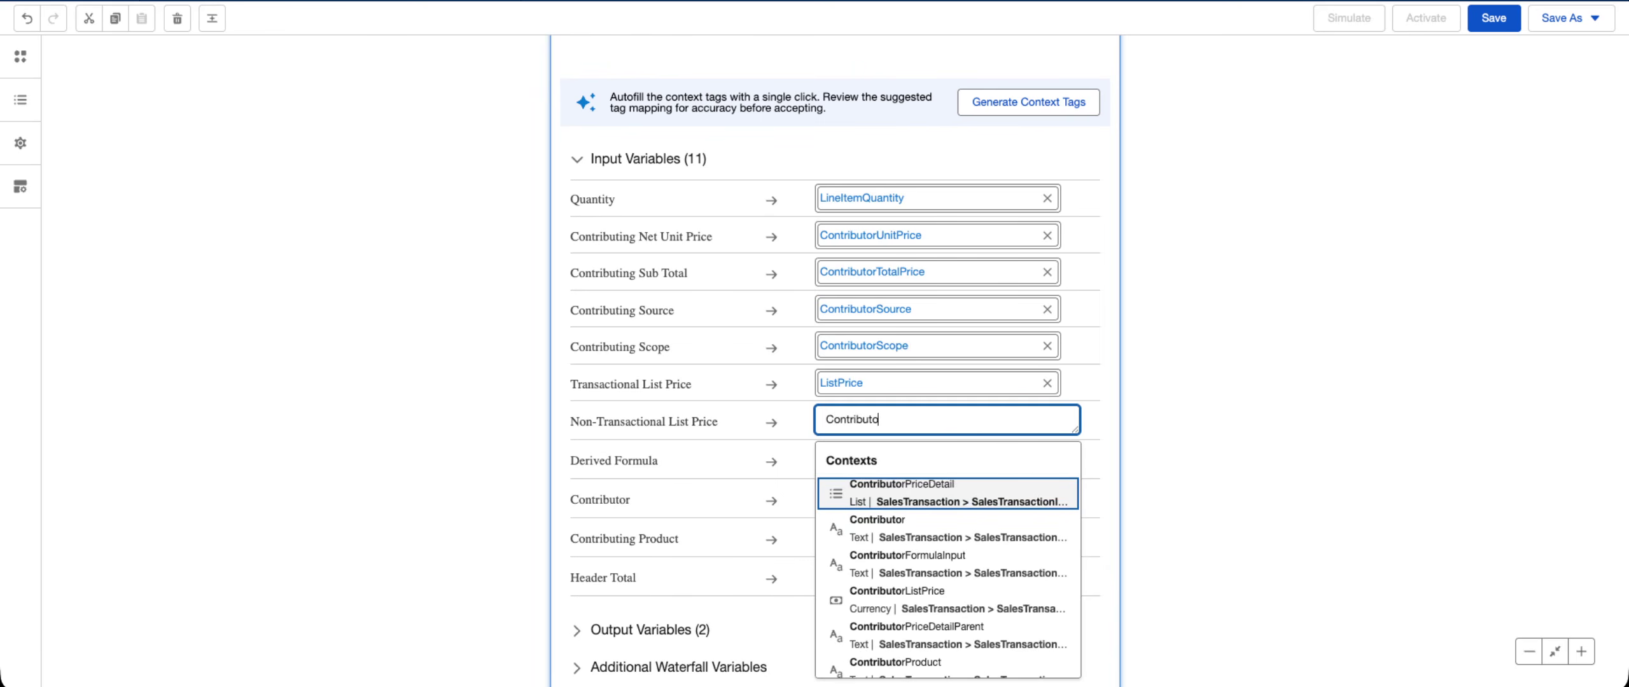
type("rList")
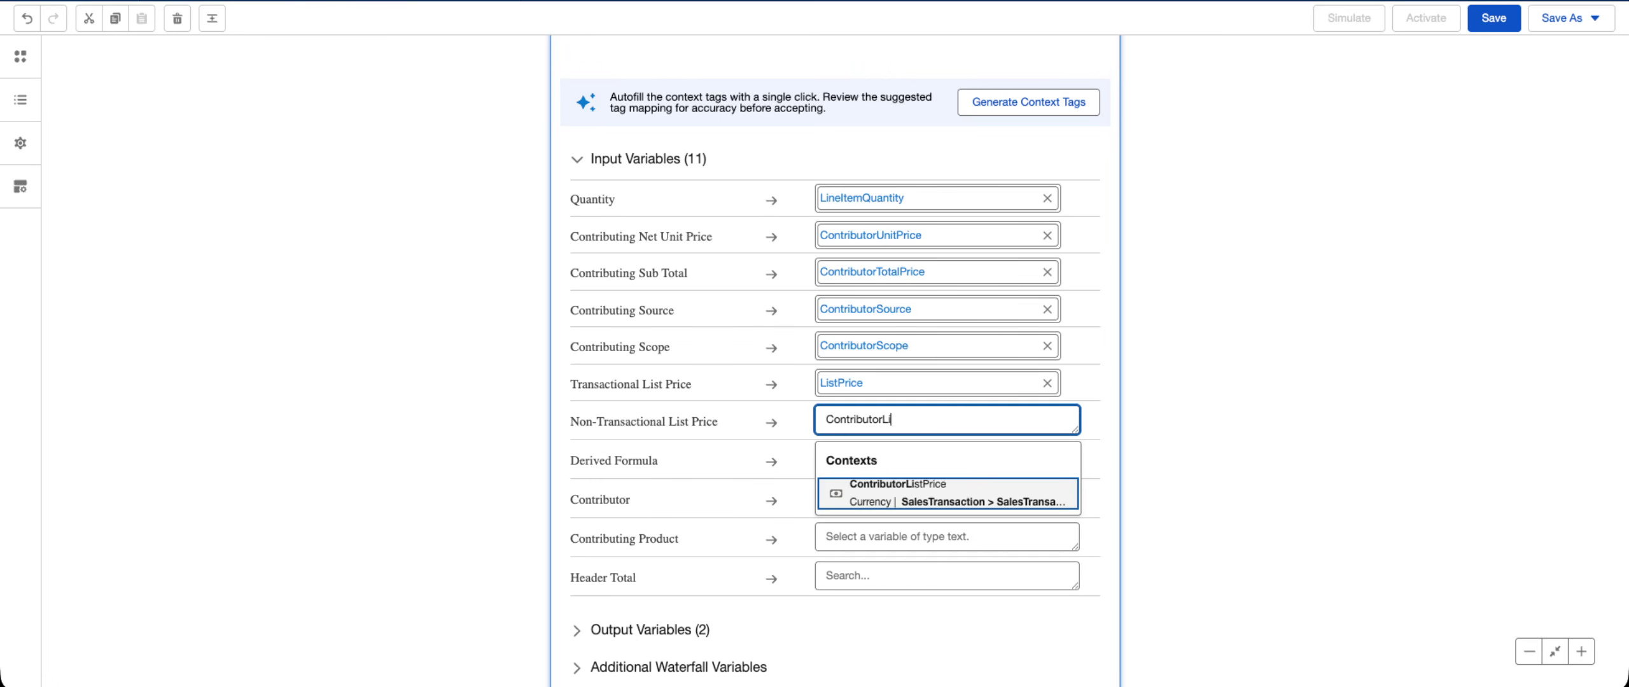
left_click(856, 500)
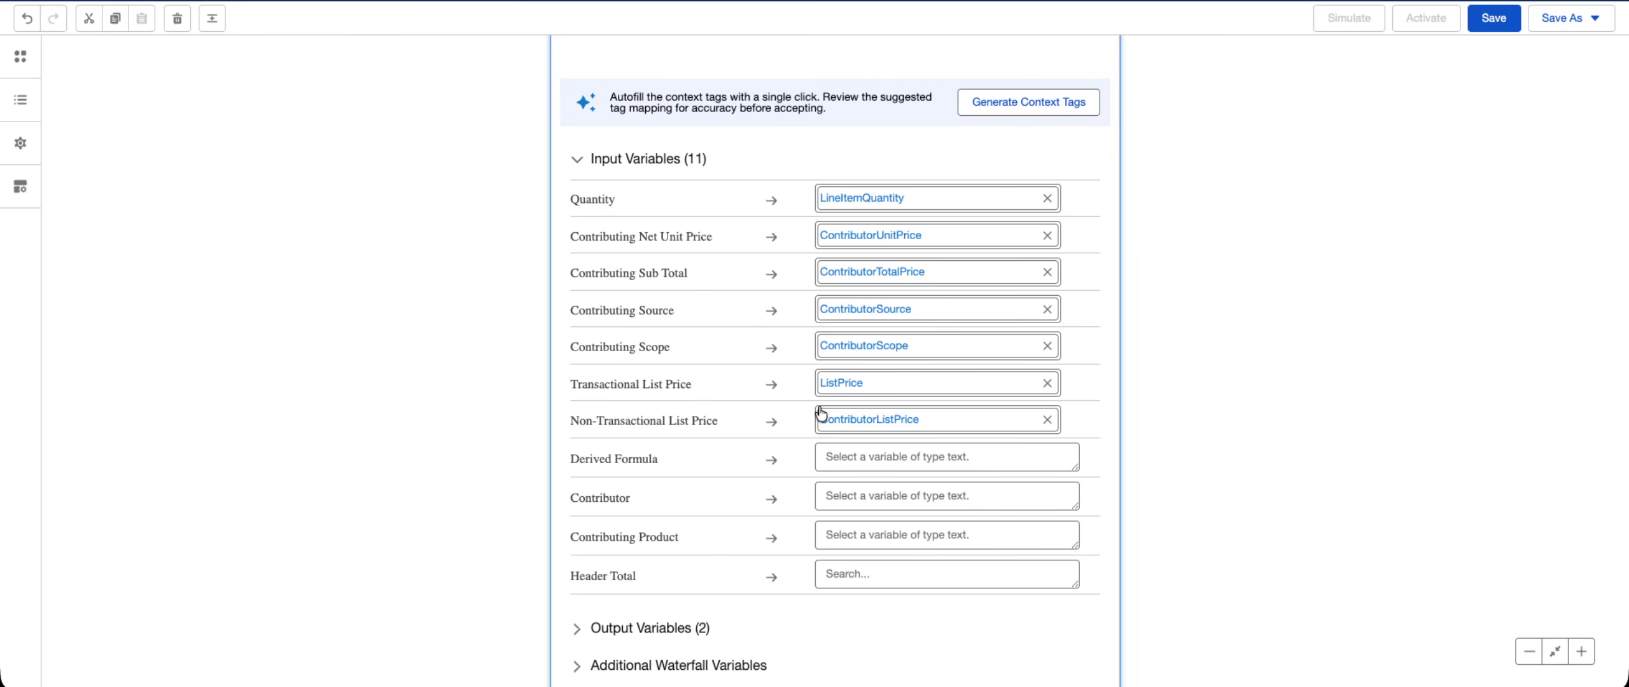
- Map the Derived Formula input variable to the ContributorFormulaInput context tag
left_click(852, 460)
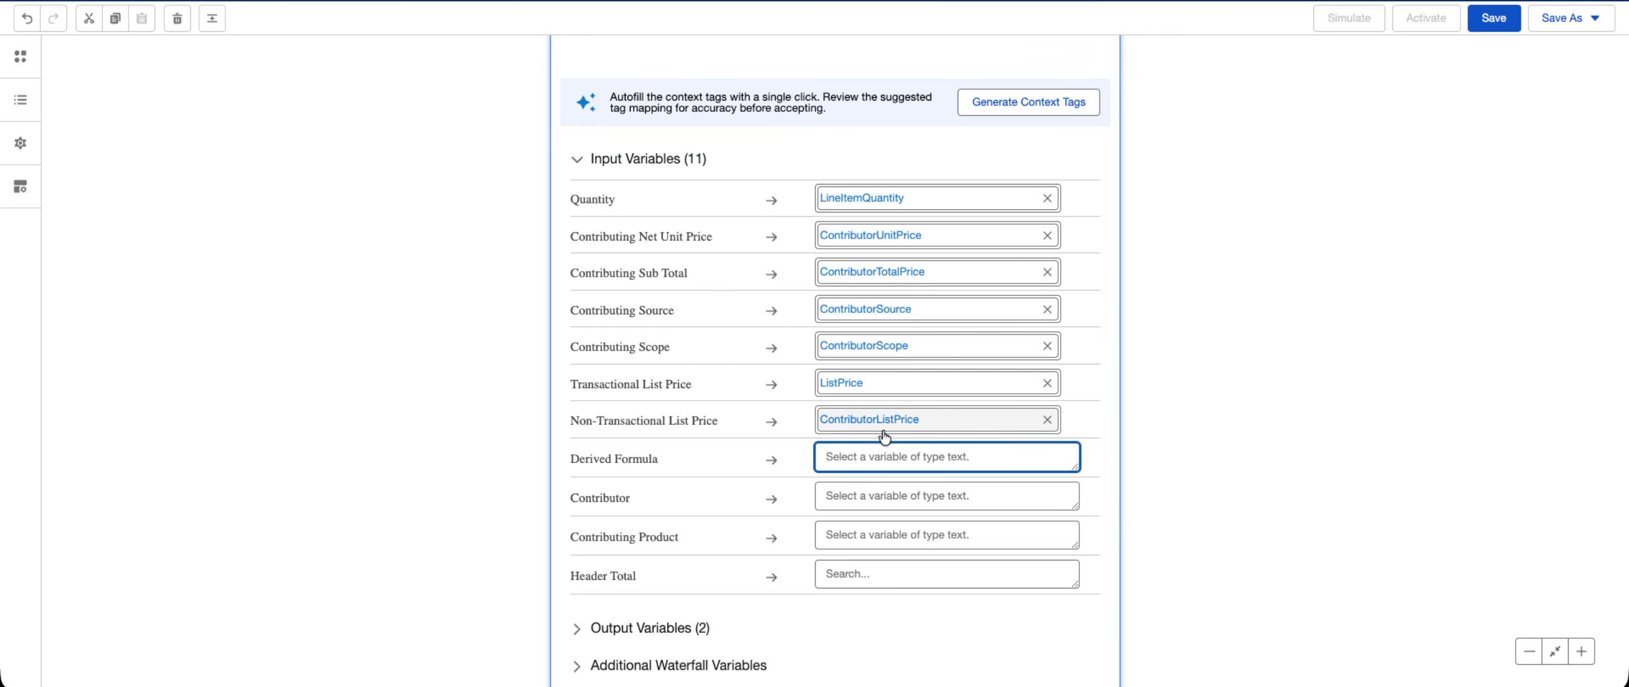
type("Cont")
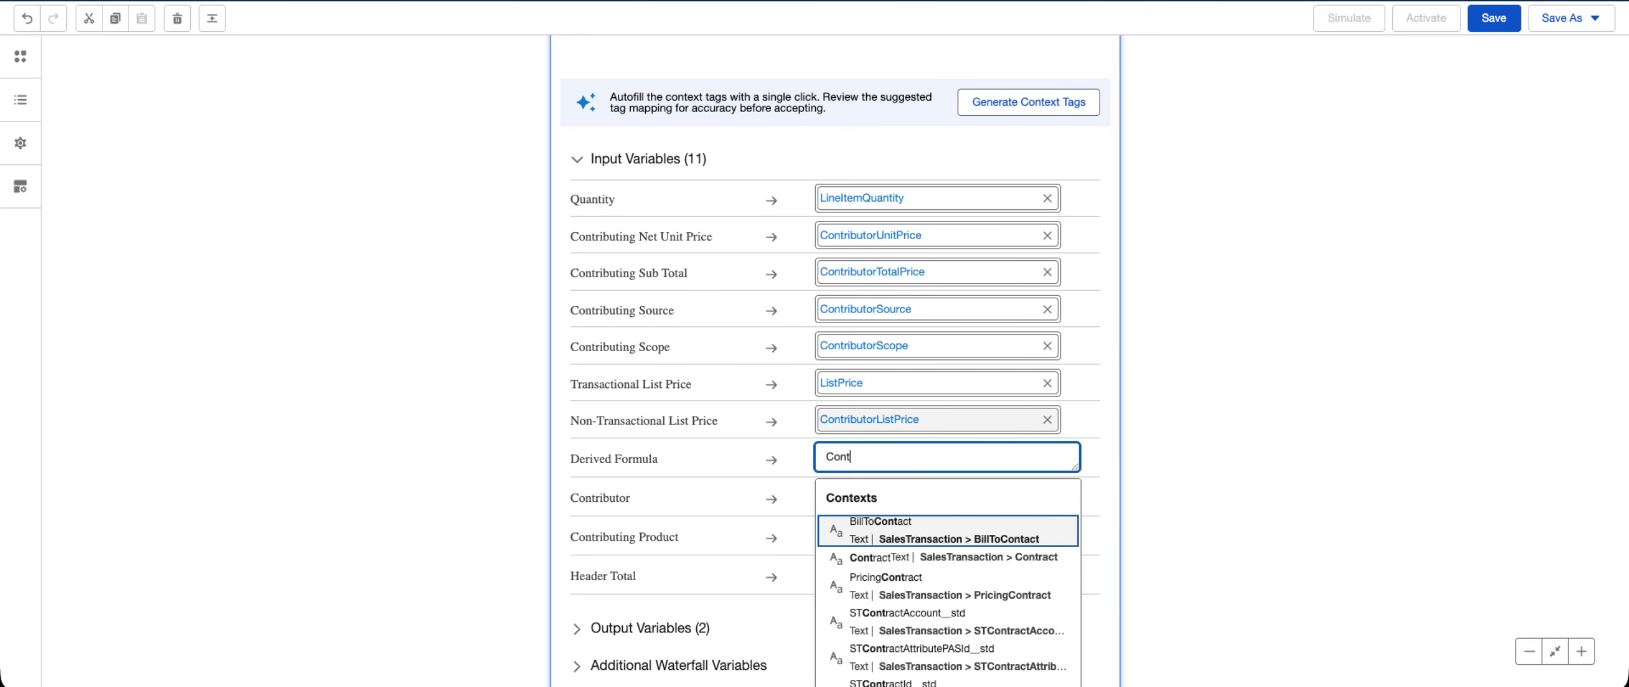
type("ribu")
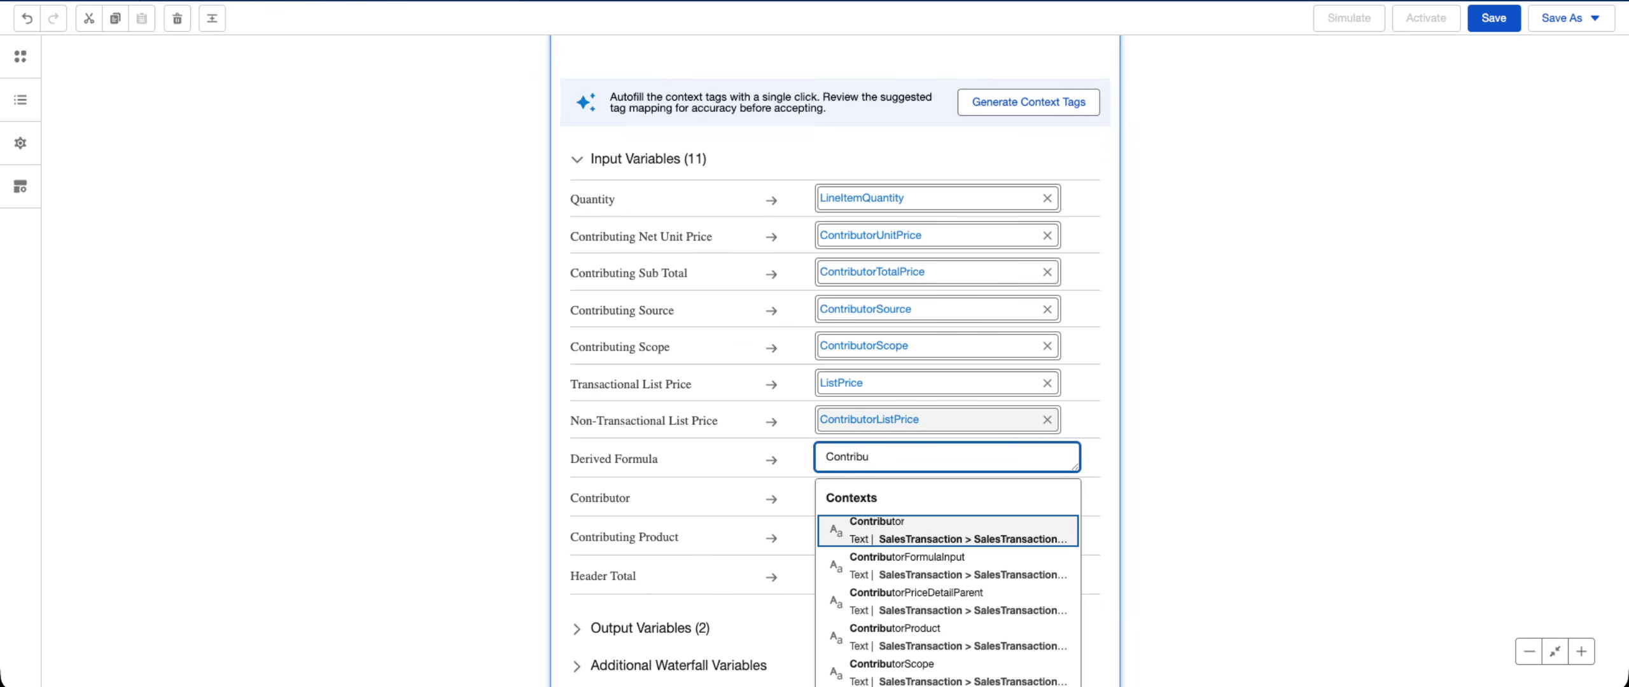
type("tor")
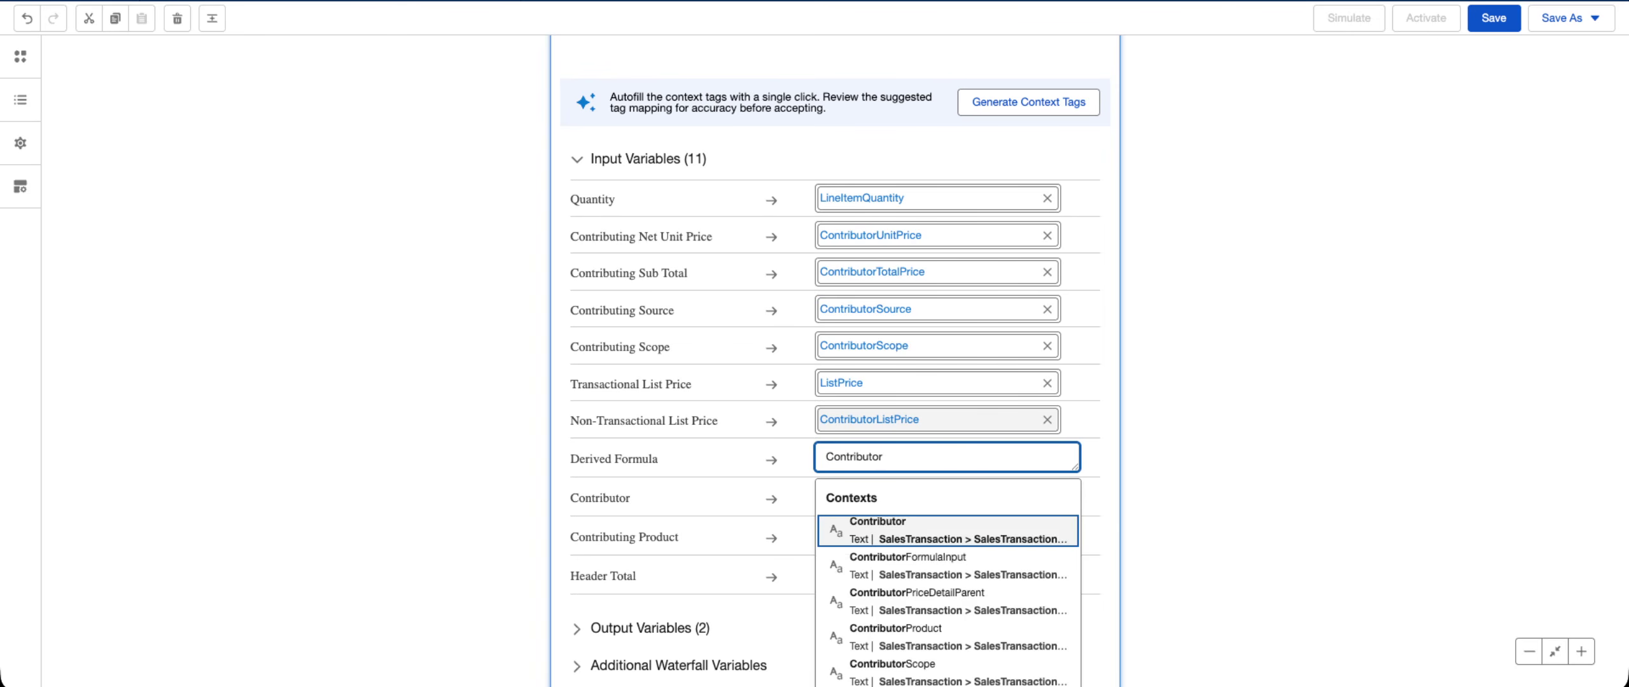
type("For")
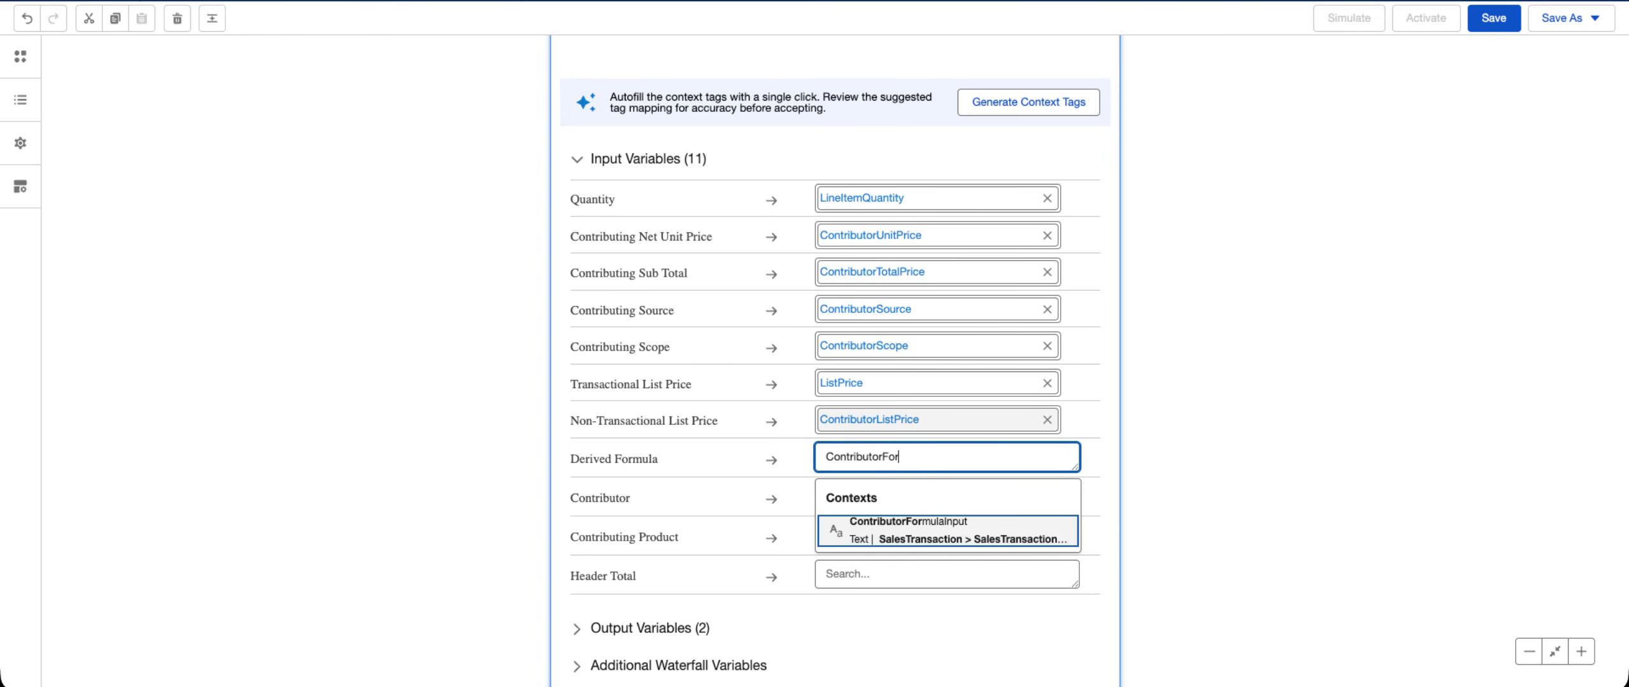
left_click(916, 534)
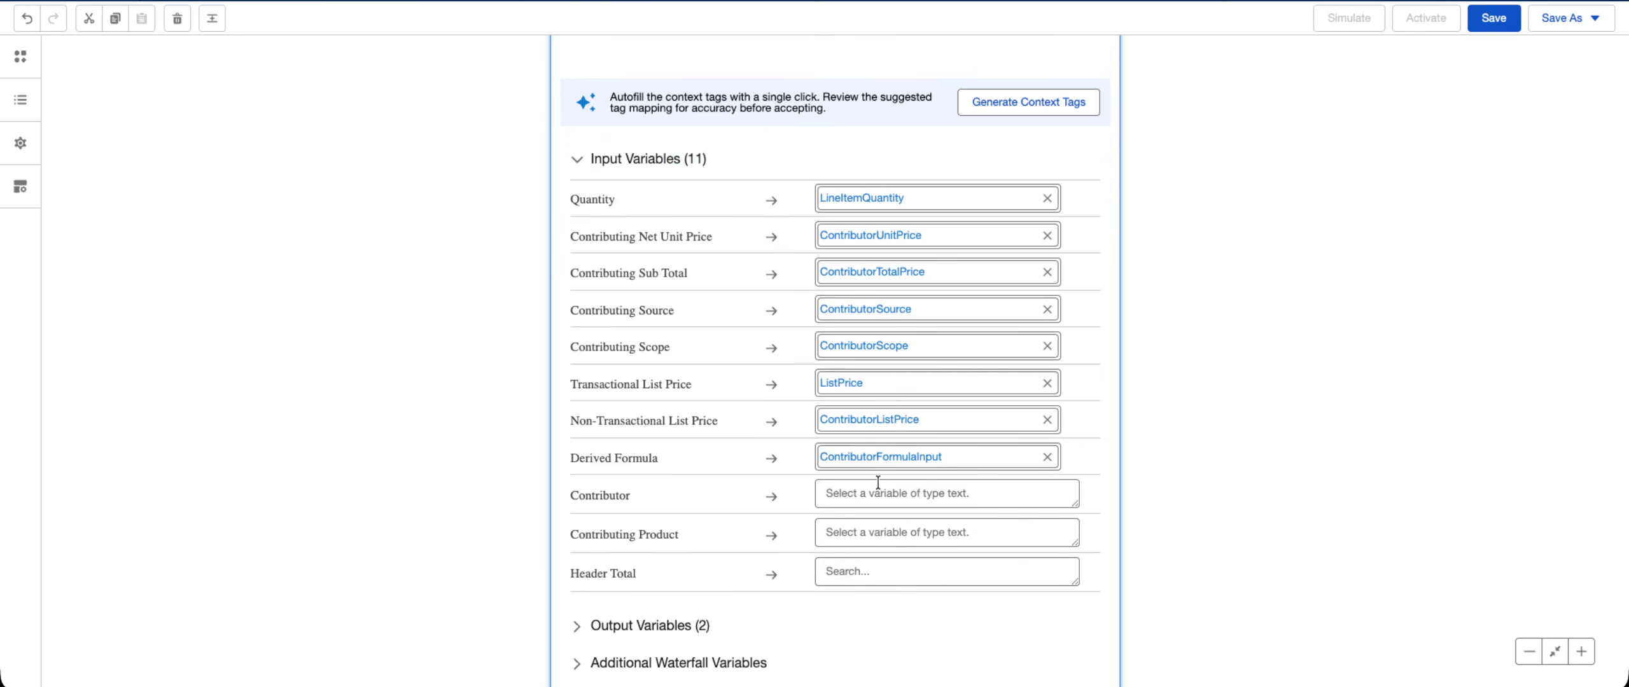
- Map the Contributor input variable to Contributor and the Contributing Product input variable to ContributorProduct
left_click(873, 493)
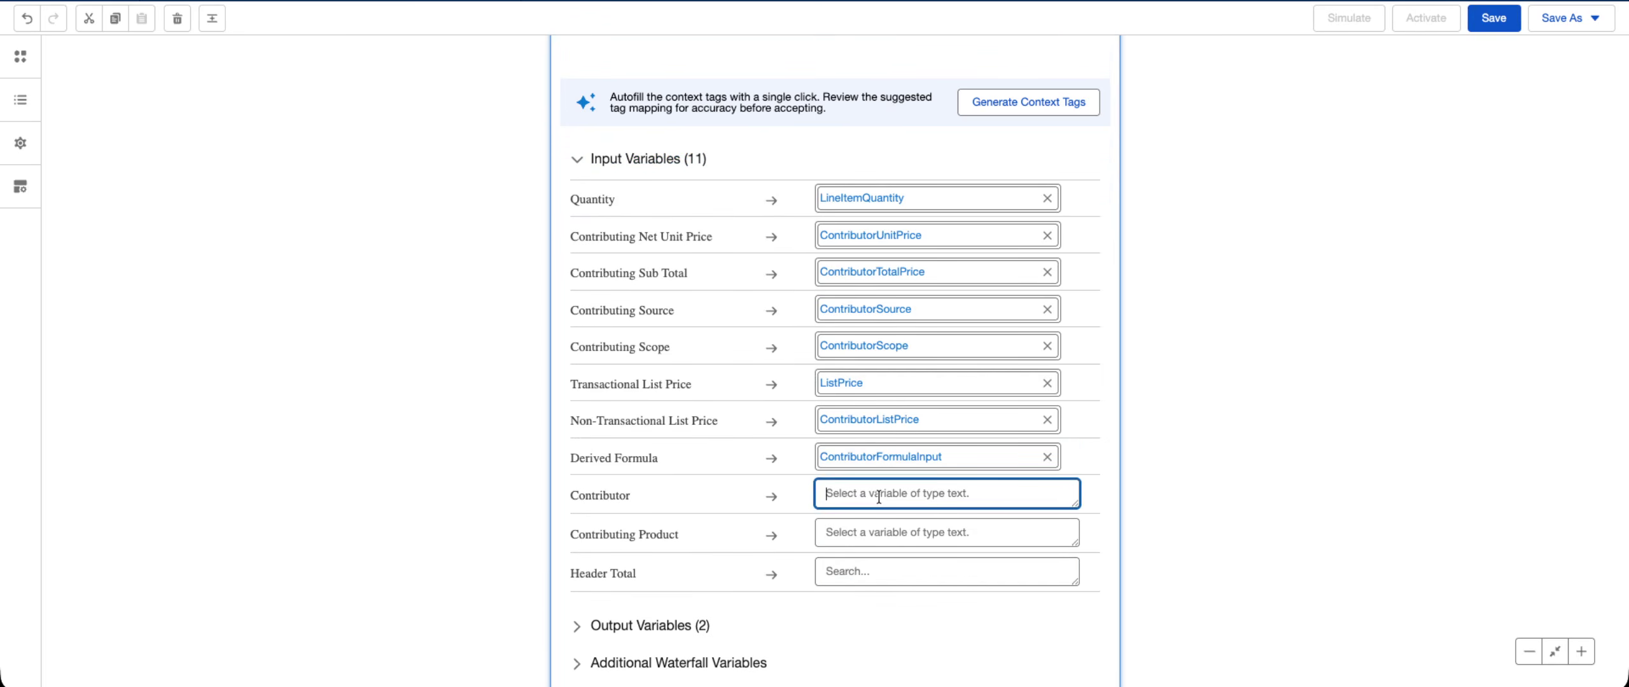
type("Contributor")
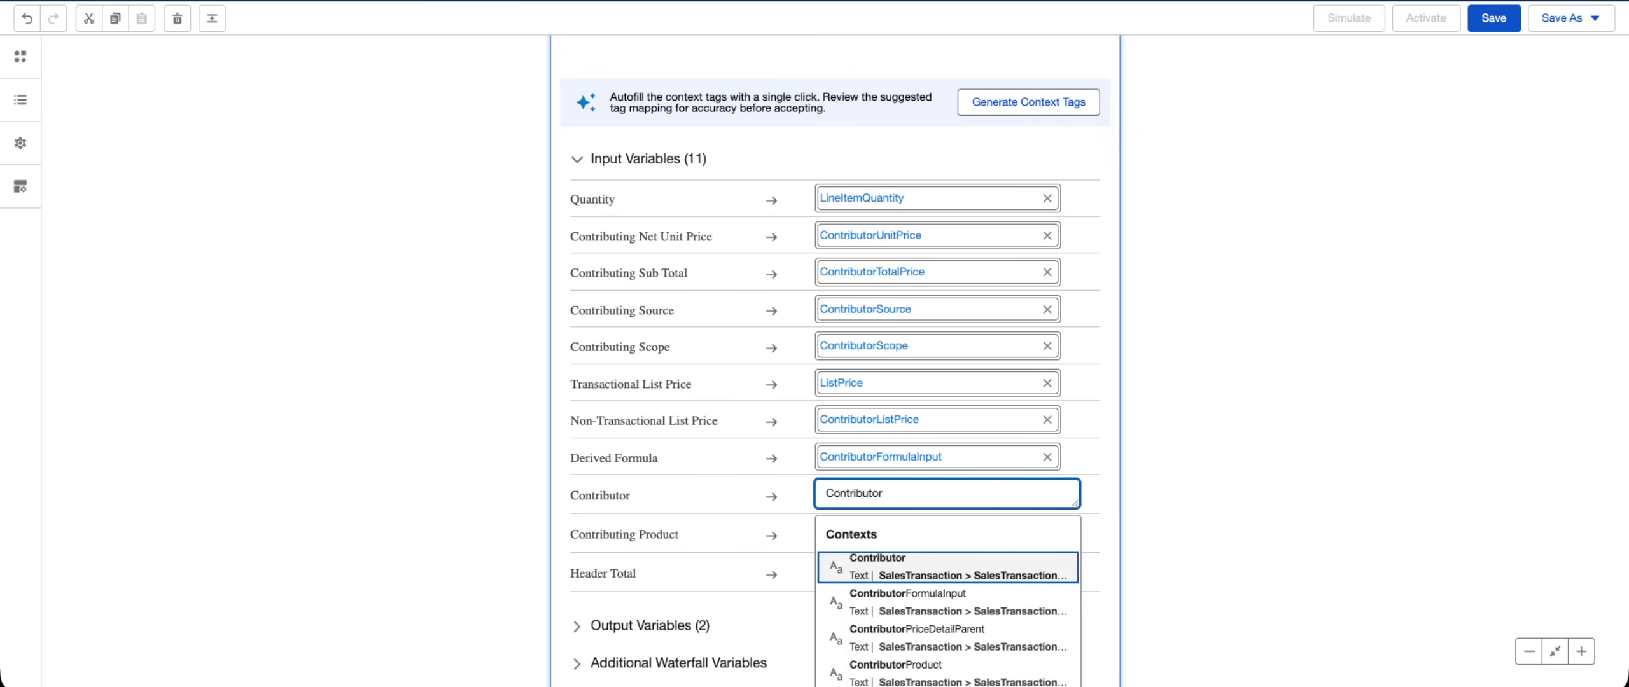
left_click(883, 568)
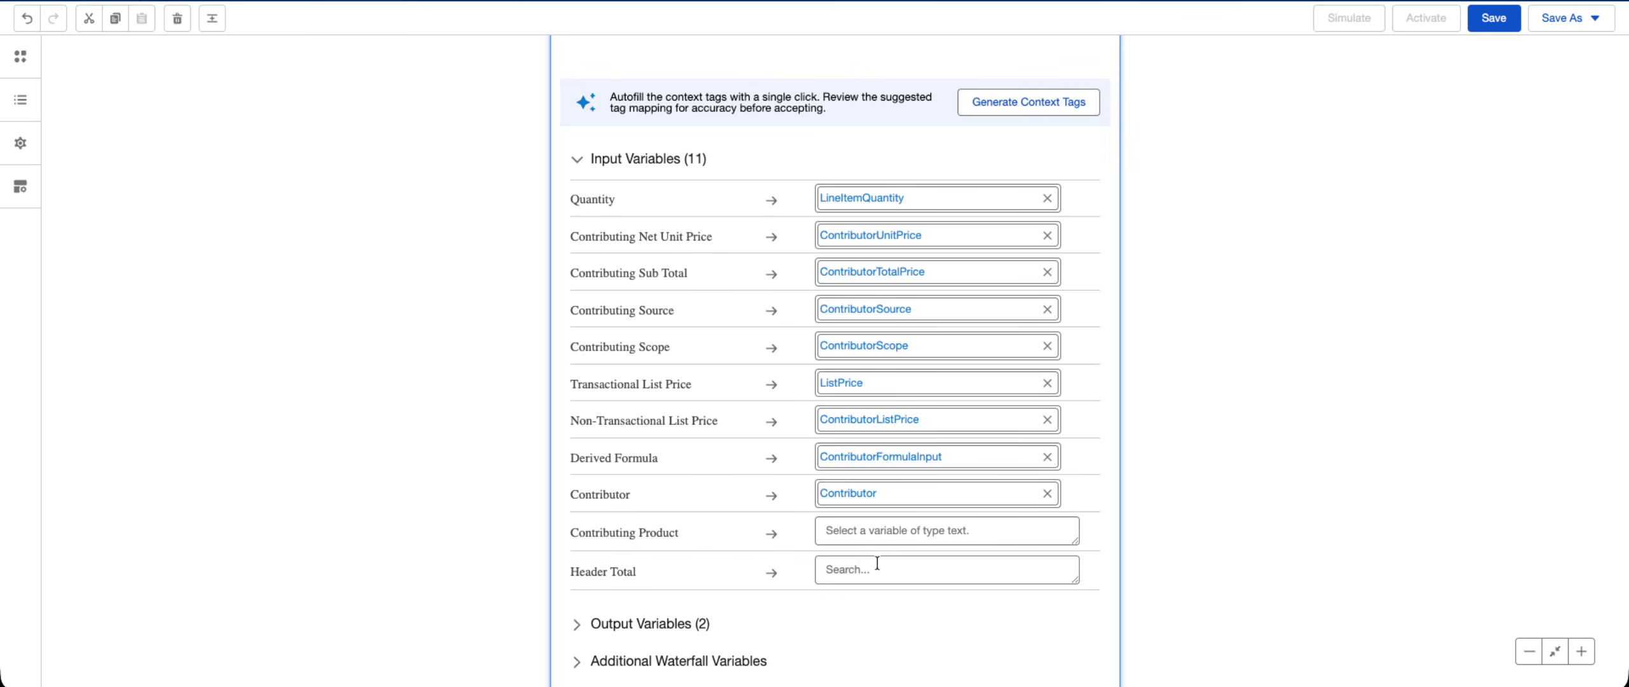
left_click(847, 530)
type("Contri")
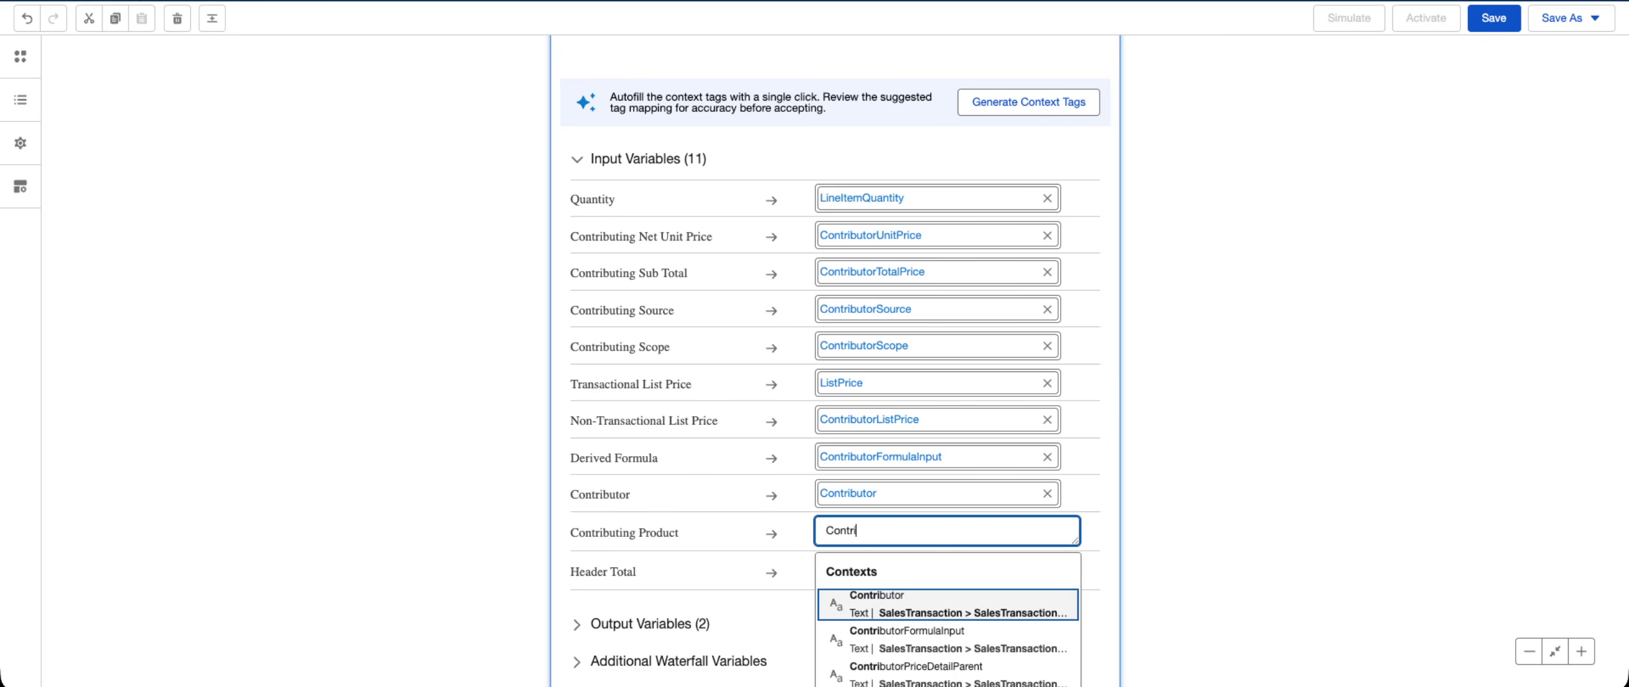
type("butor")
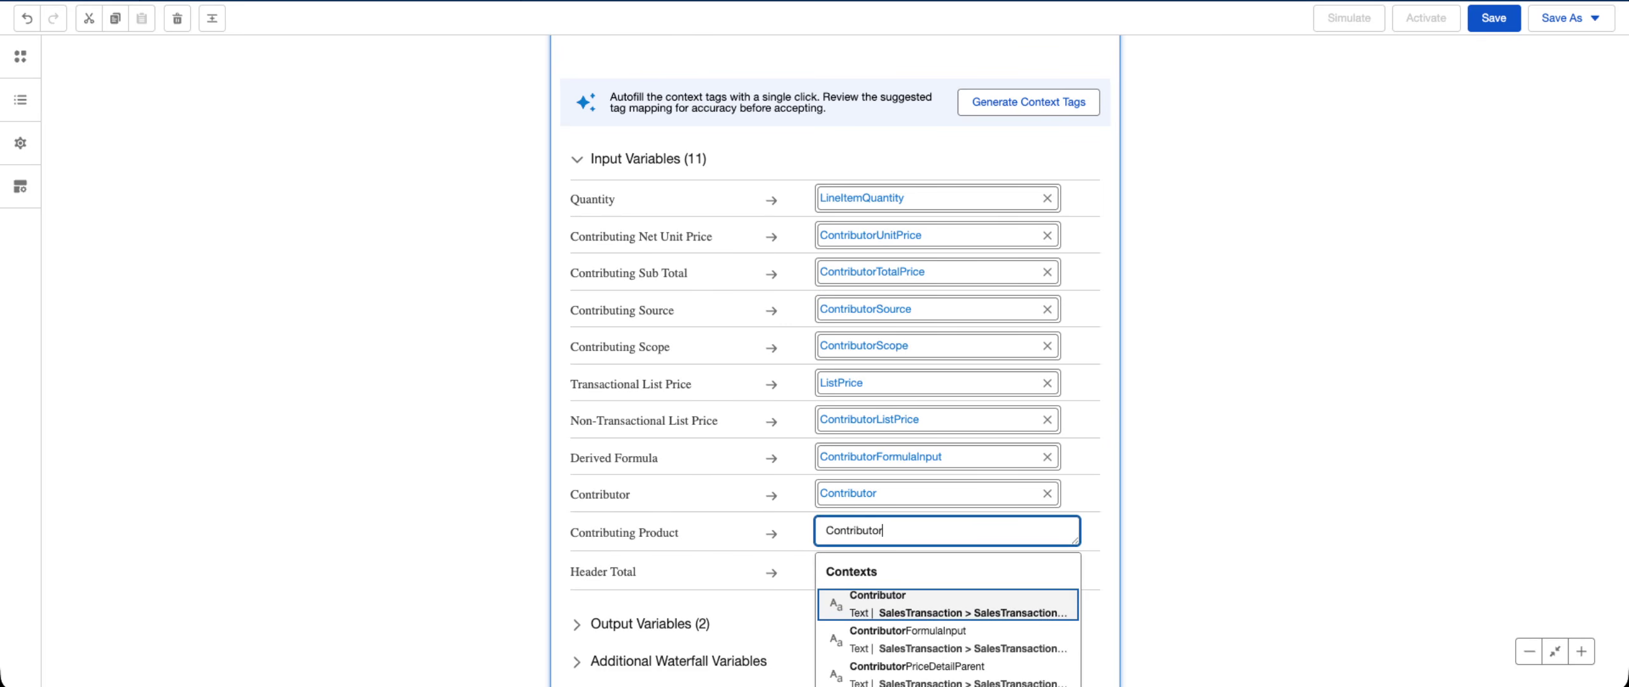
type("P")
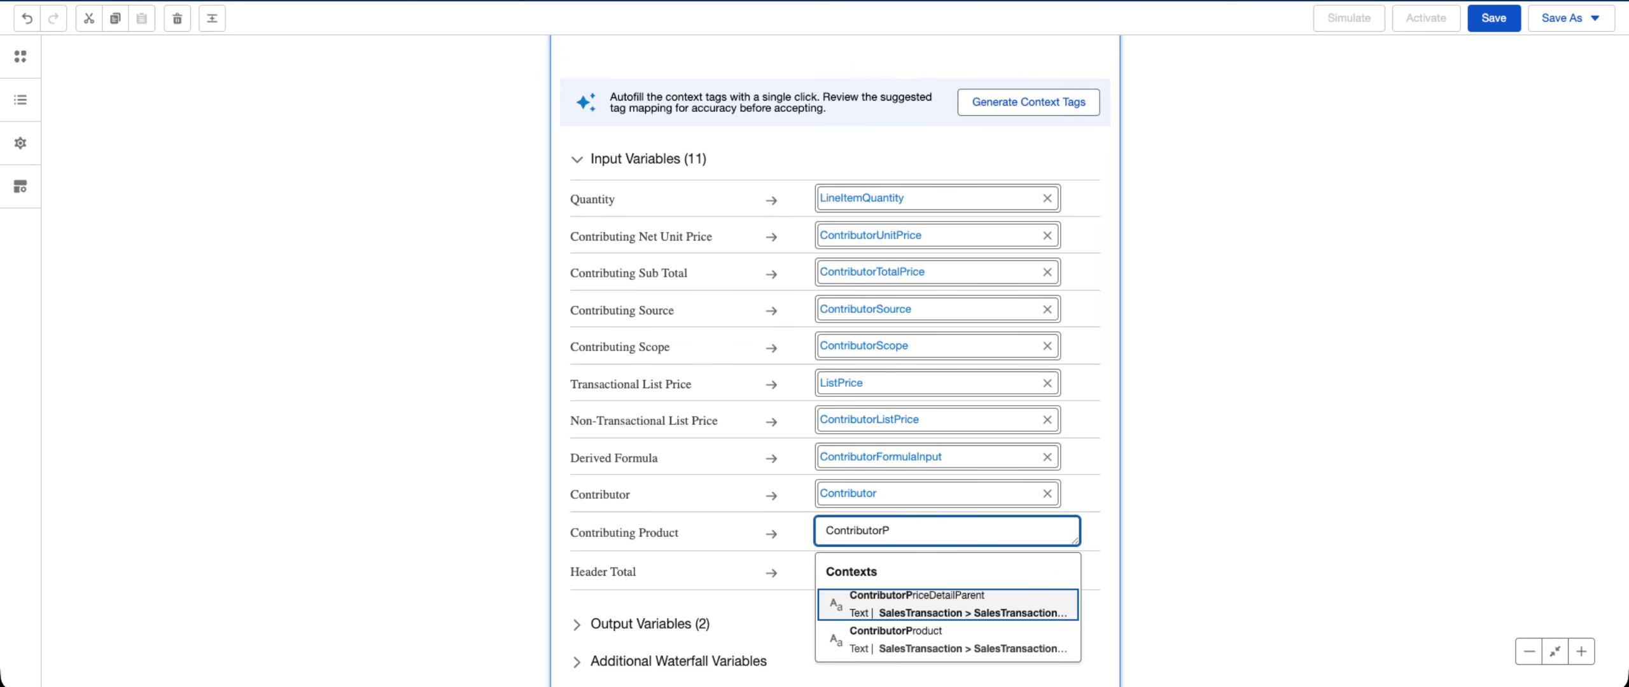
left_click(852, 640)
- Map the Header Total input variable of the Derived Price element to the TotalAmount context tag
left_click(853, 566)
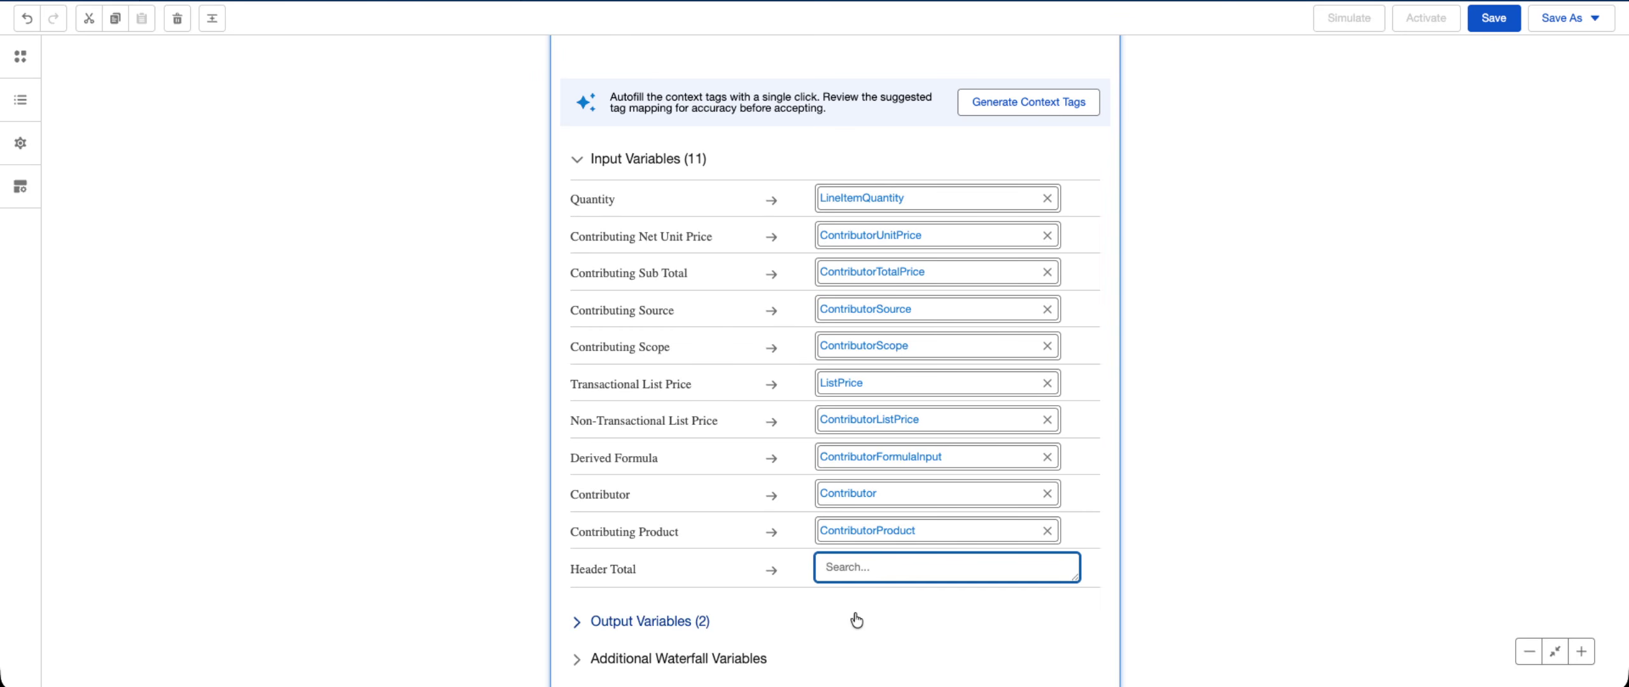
type("Total")
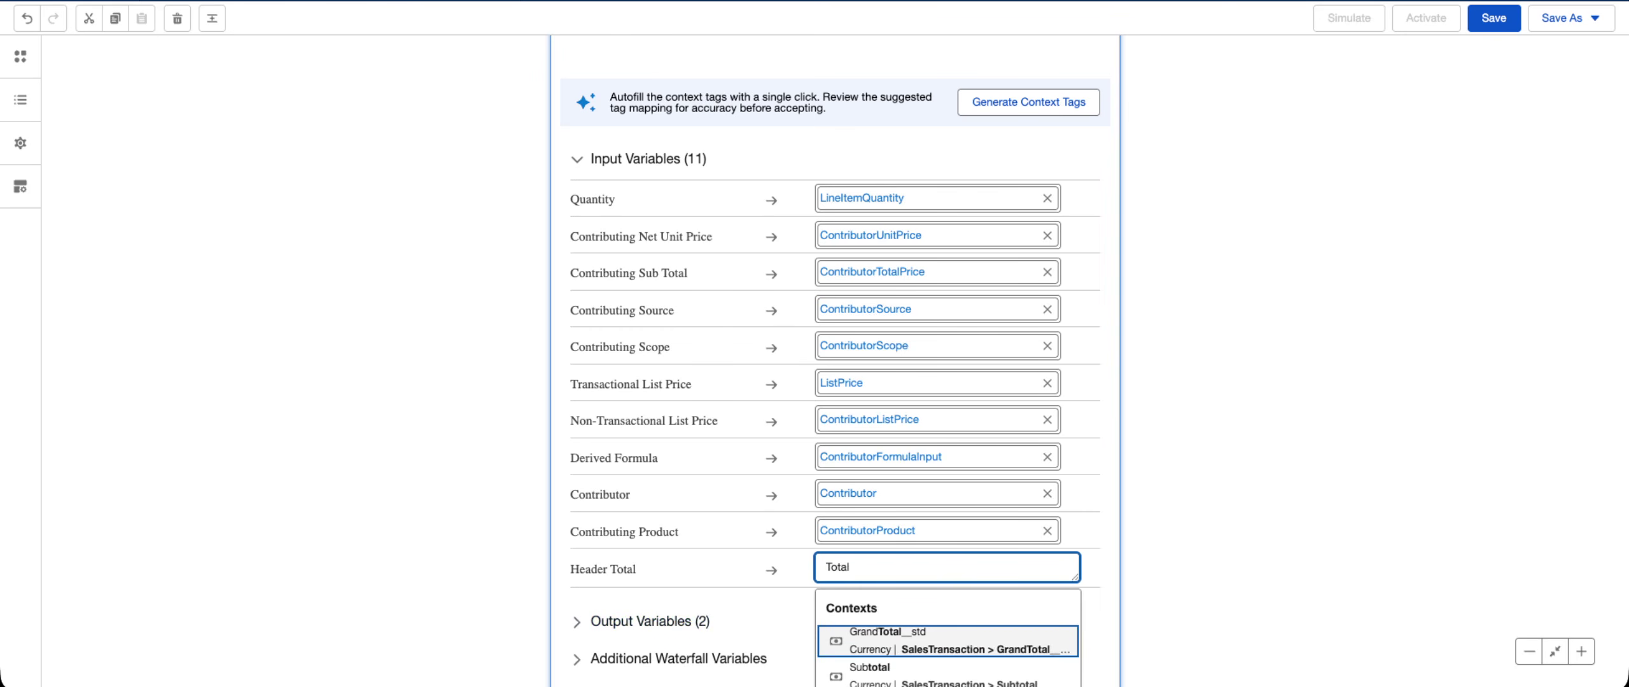
type("A")
scroll(751, 563, "down", 3)
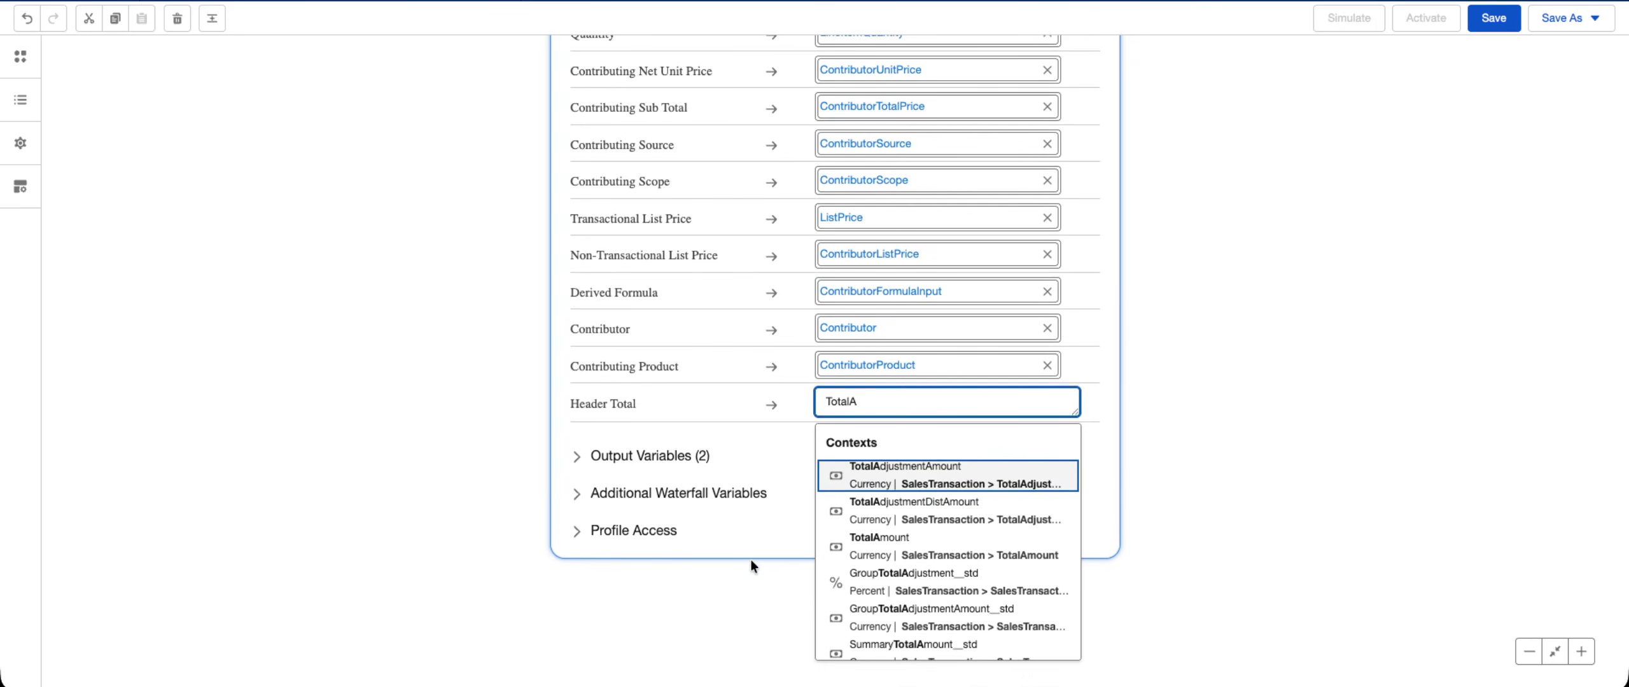
type("mou")
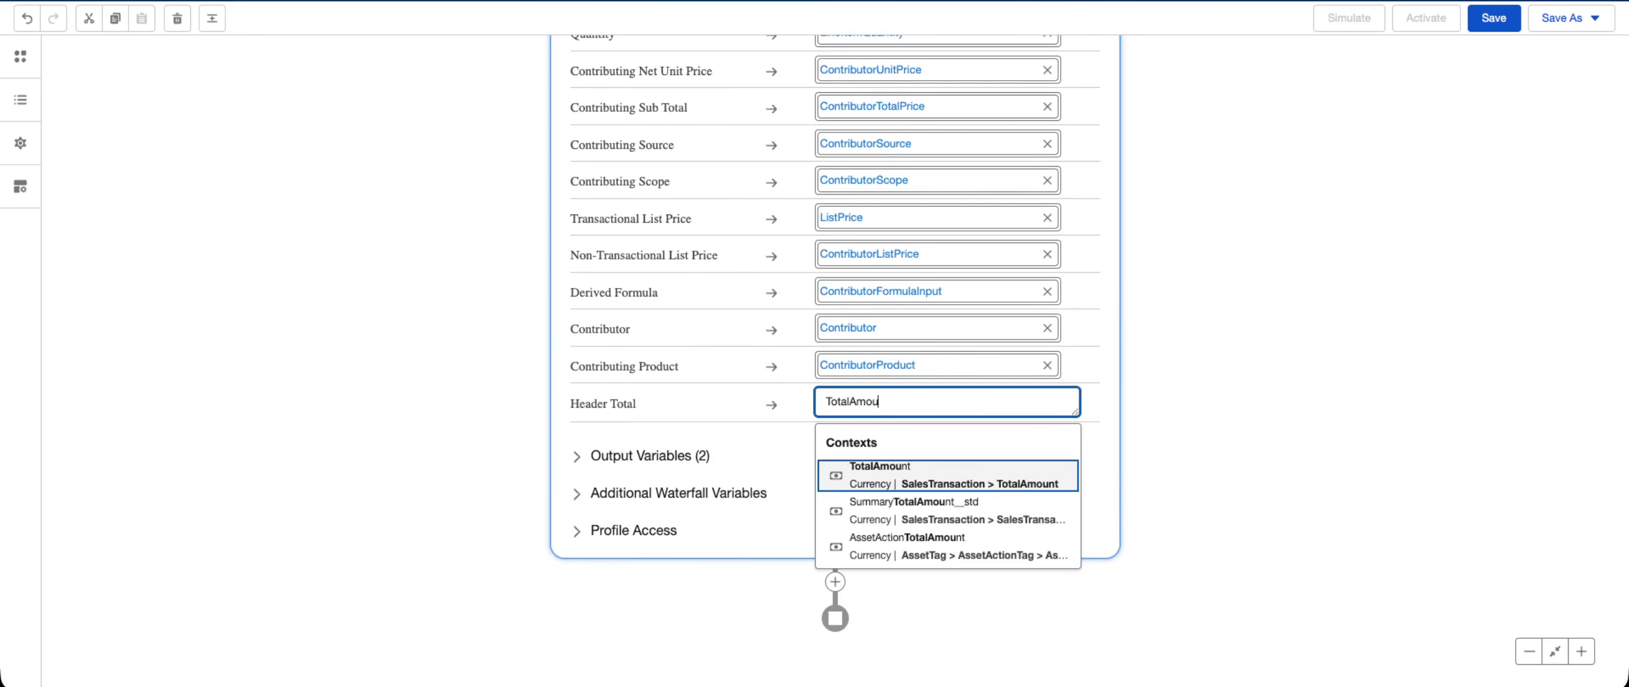
left_click(854, 484)
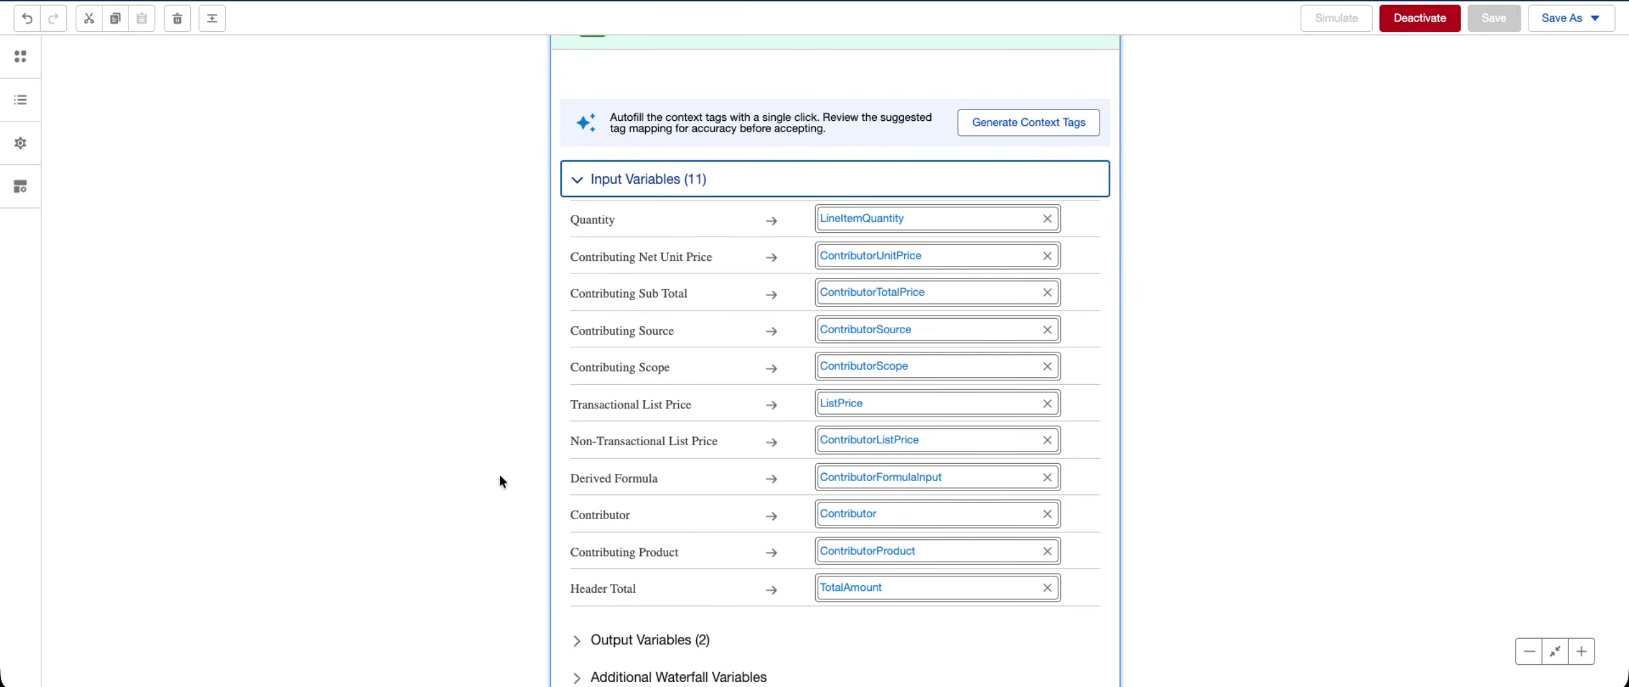
- Check the Derived Price output variables in the active reference procedure, and try to save the pricing procedure
scroll(648, 545, "down", 3)
left_click(573, 455)
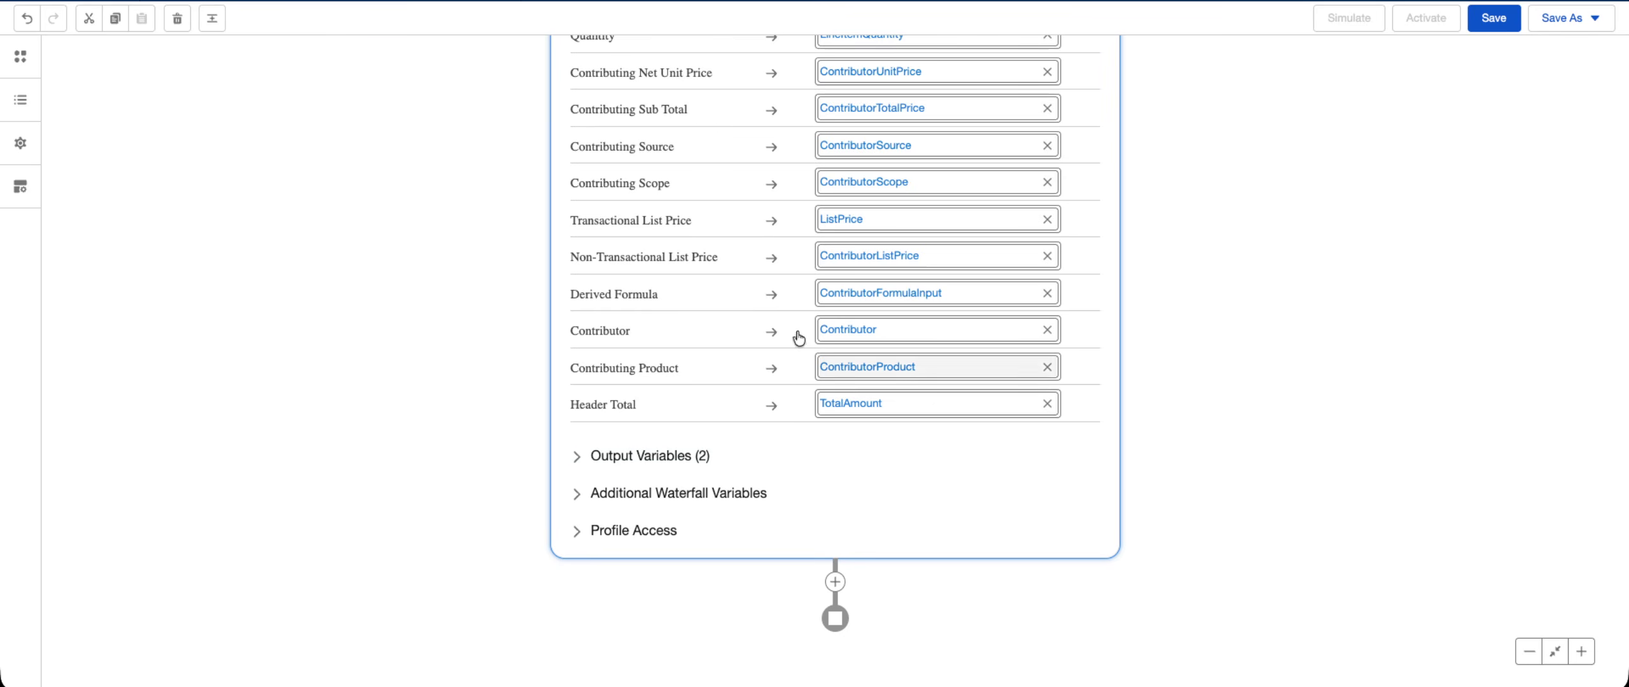
scroll(709, 301, "up", 3)
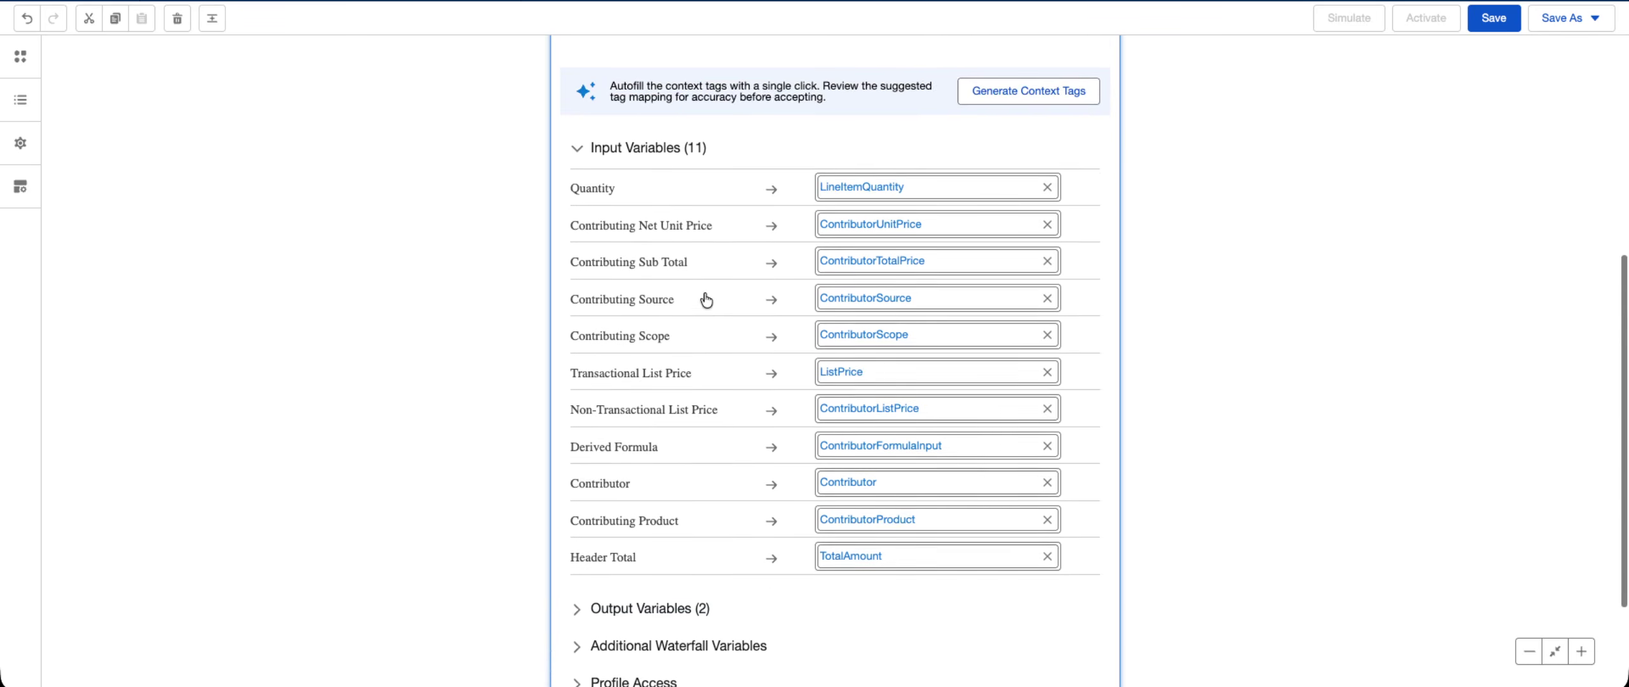
left_click(1493, 18)
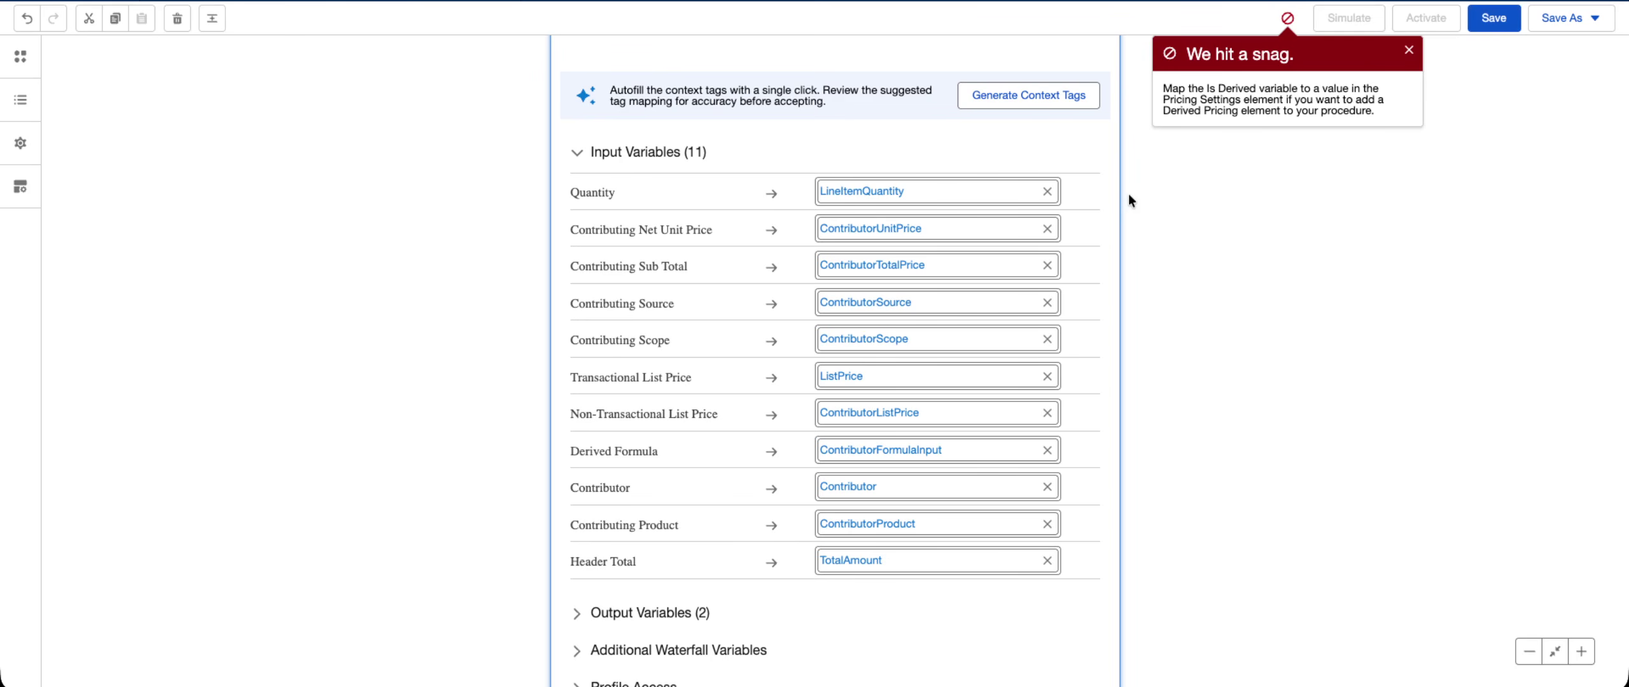
- Expand the Pricing Setting element's input variables and search the Is Derived context tags for "isDe"
scroll(961, 156, "up", 2)
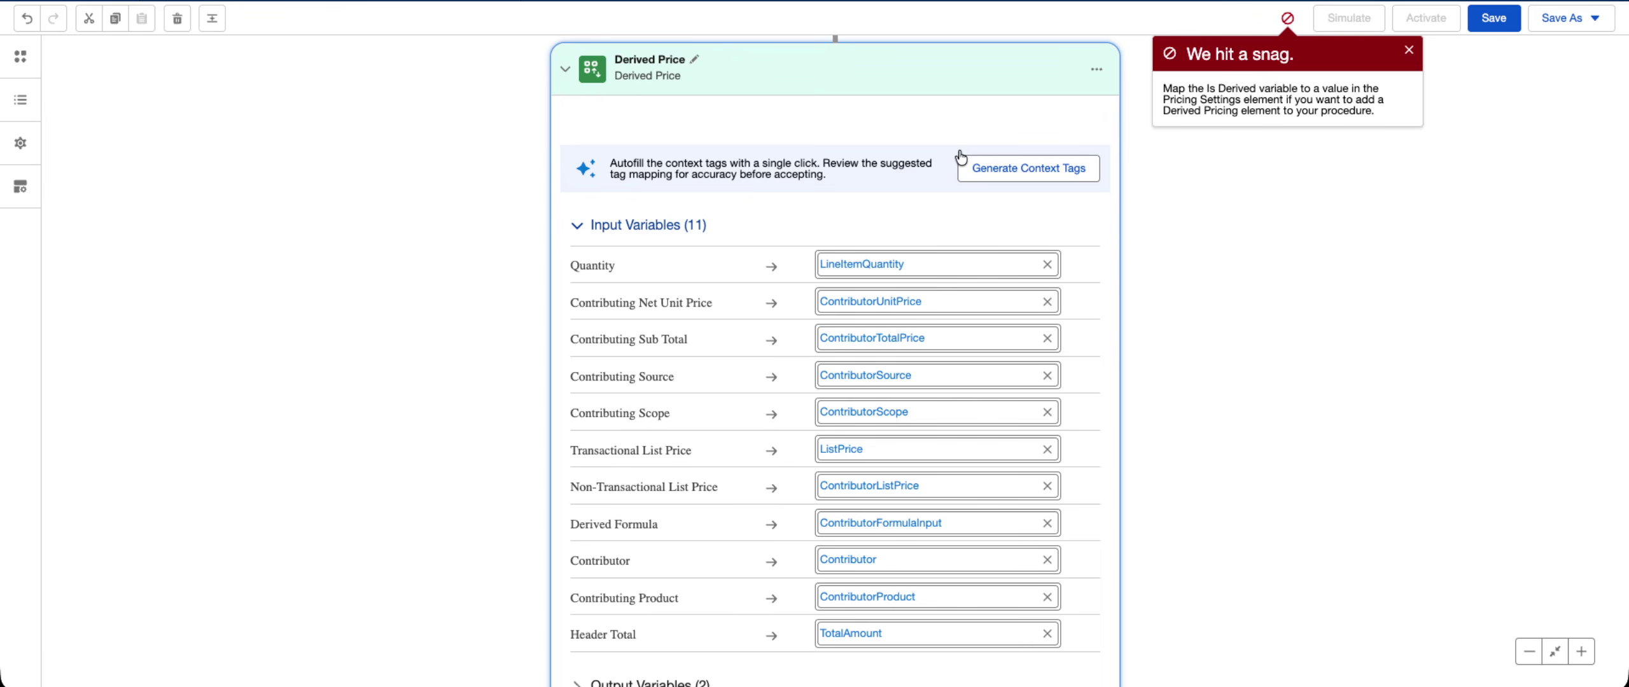
scroll(959, 153, "up", 2)
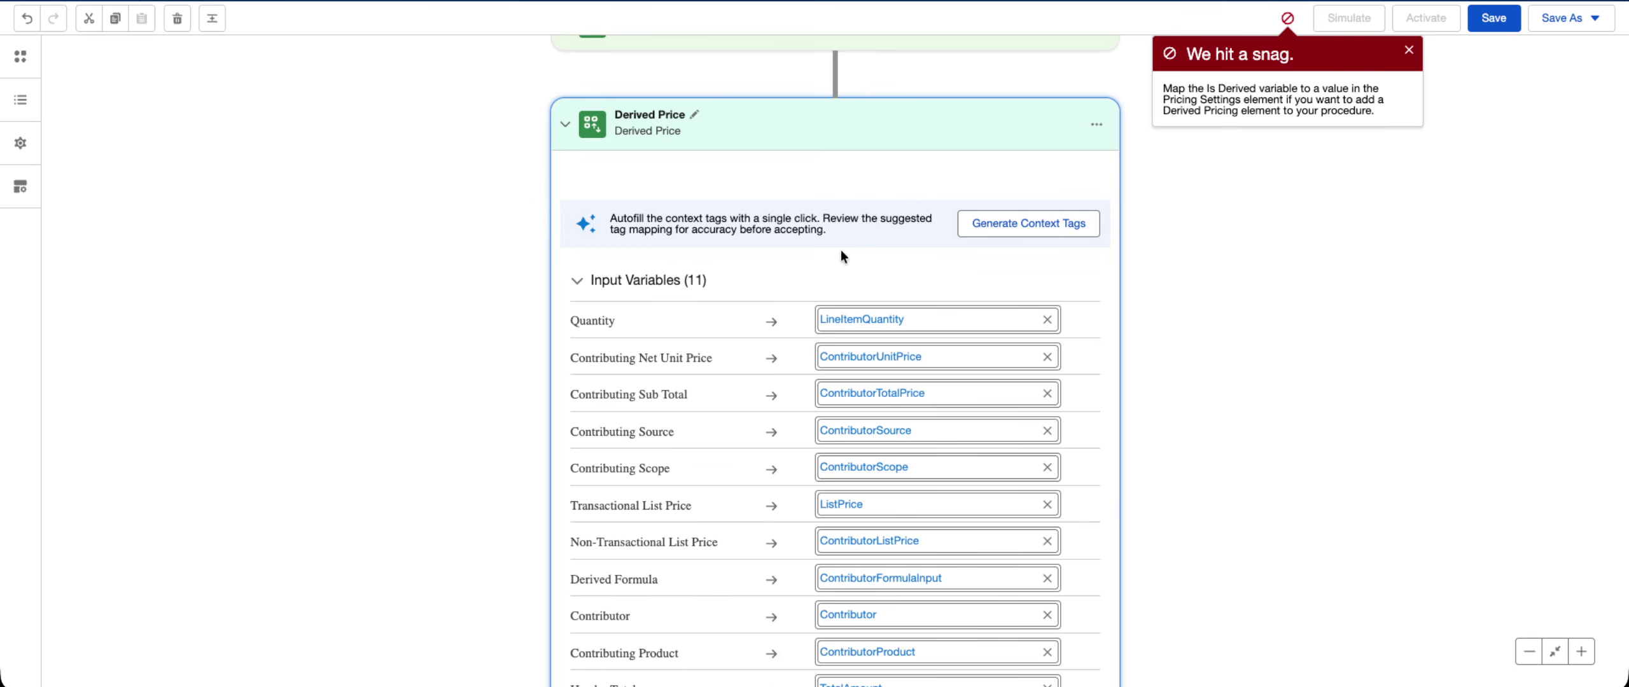
scroll(841, 254, "down", 4)
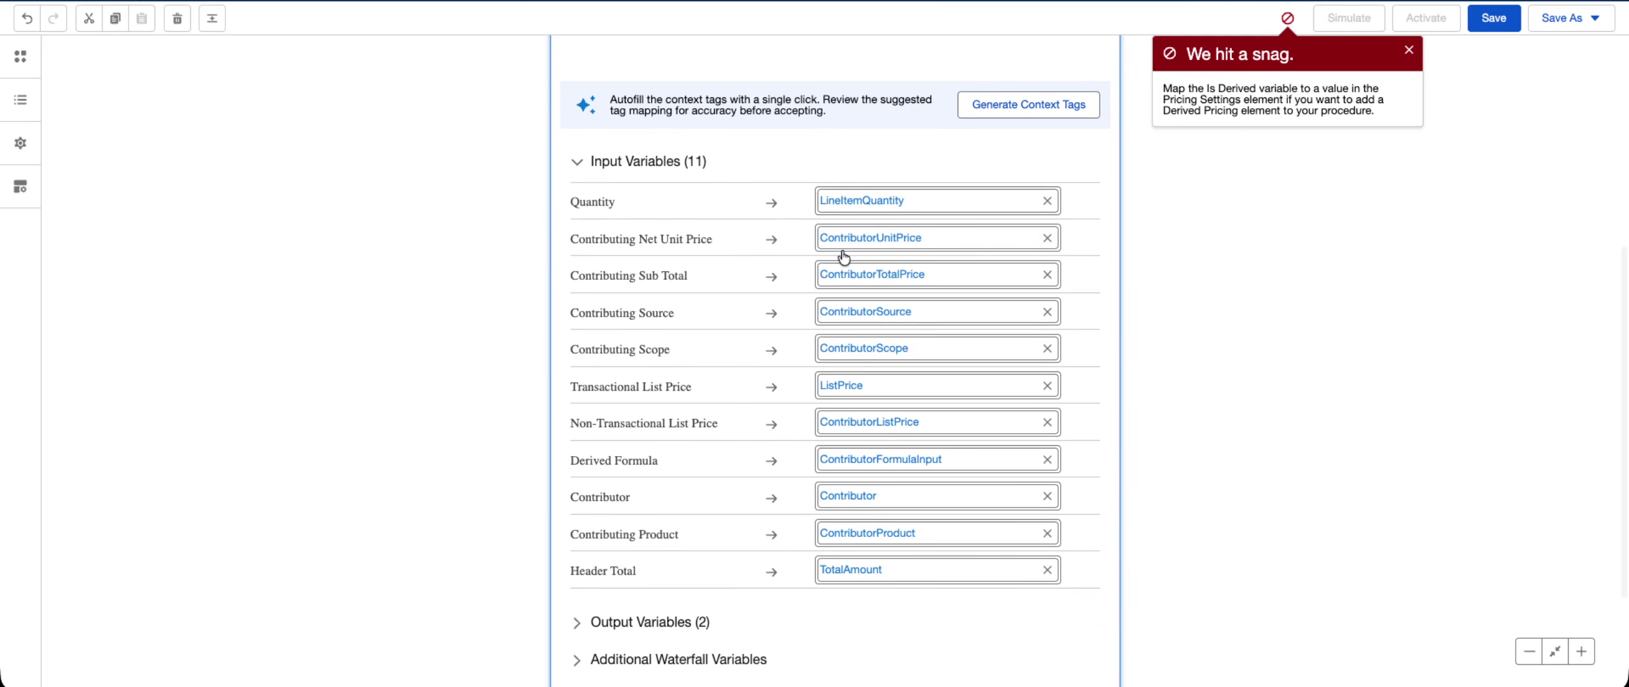
scroll(843, 256, "up", 10)
left_click(565, 196)
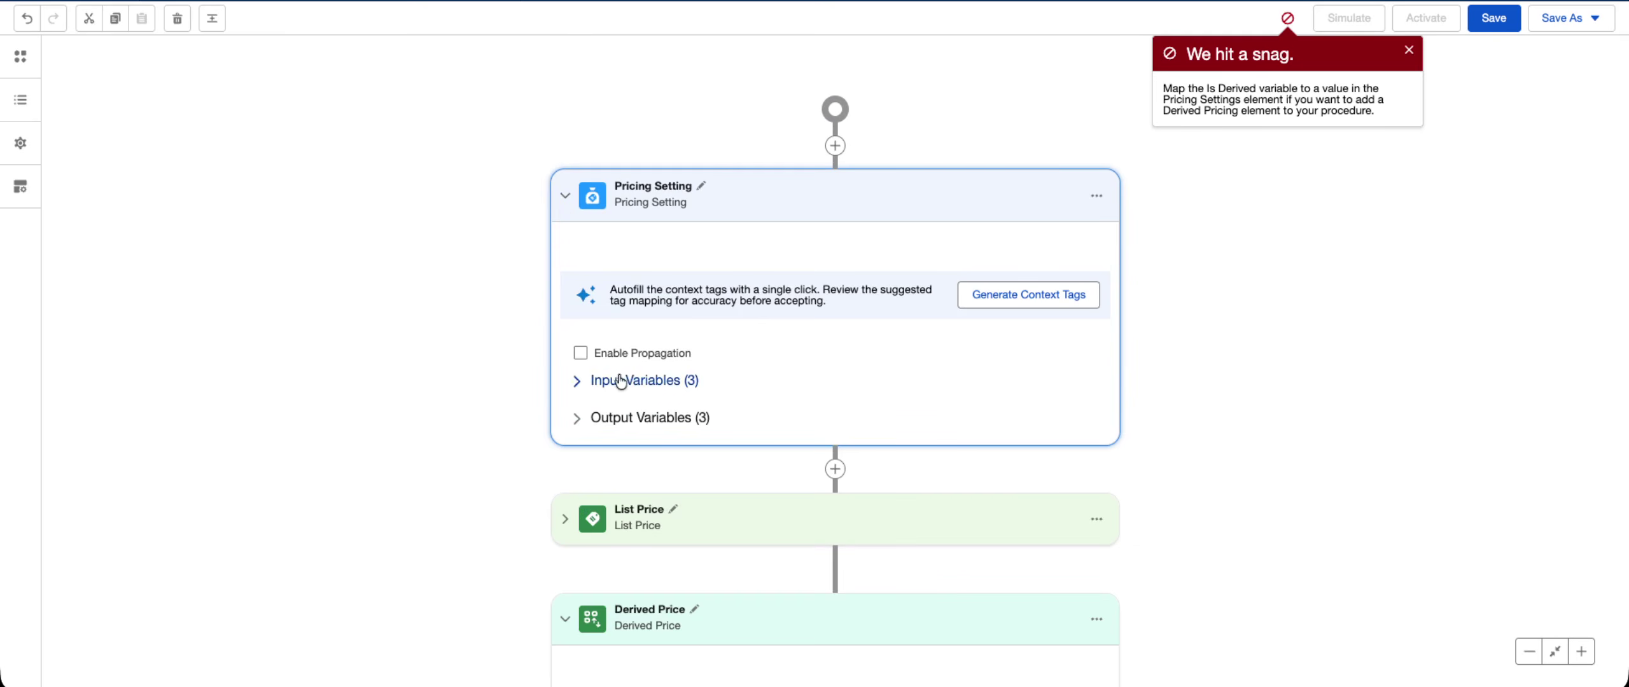
left_click(564, 381)
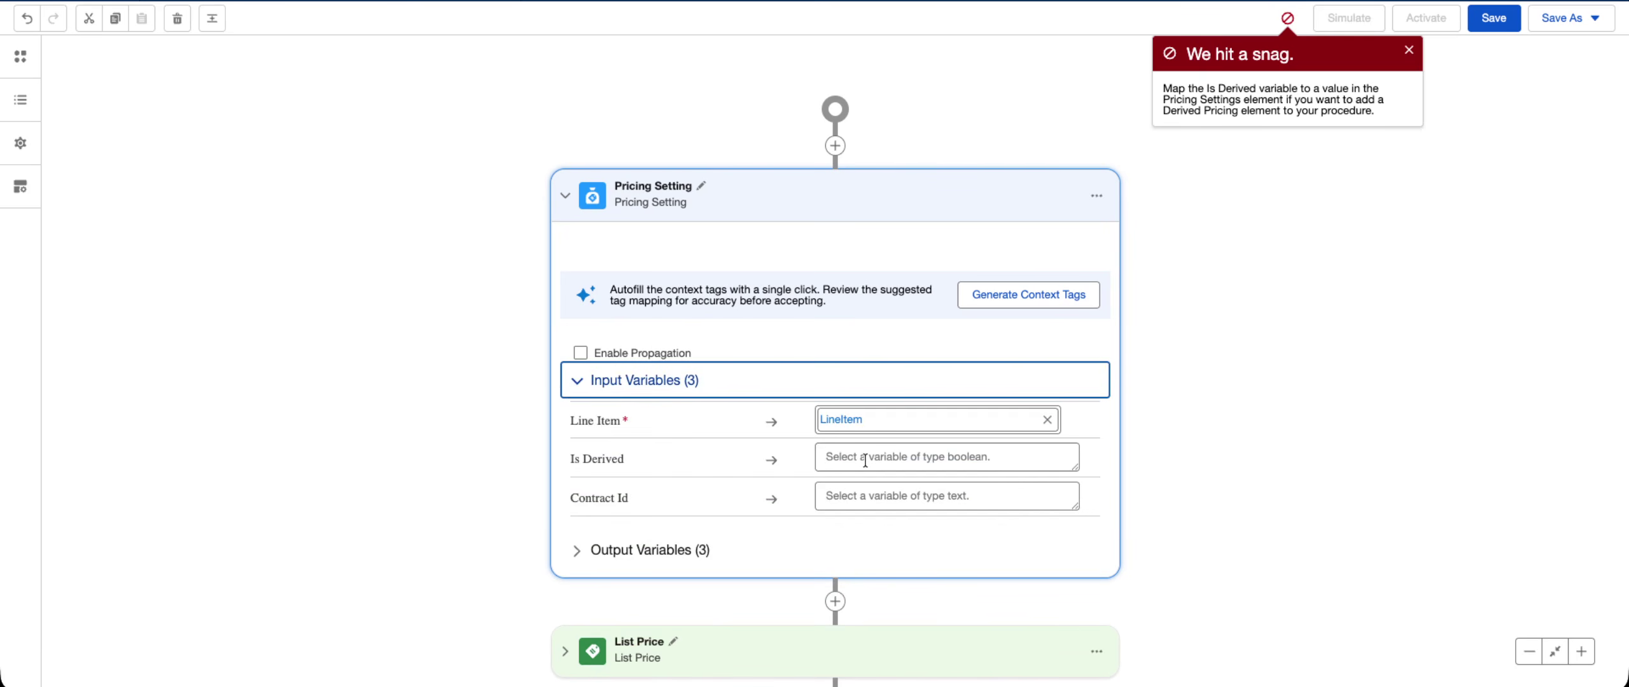
left_click(865, 459)
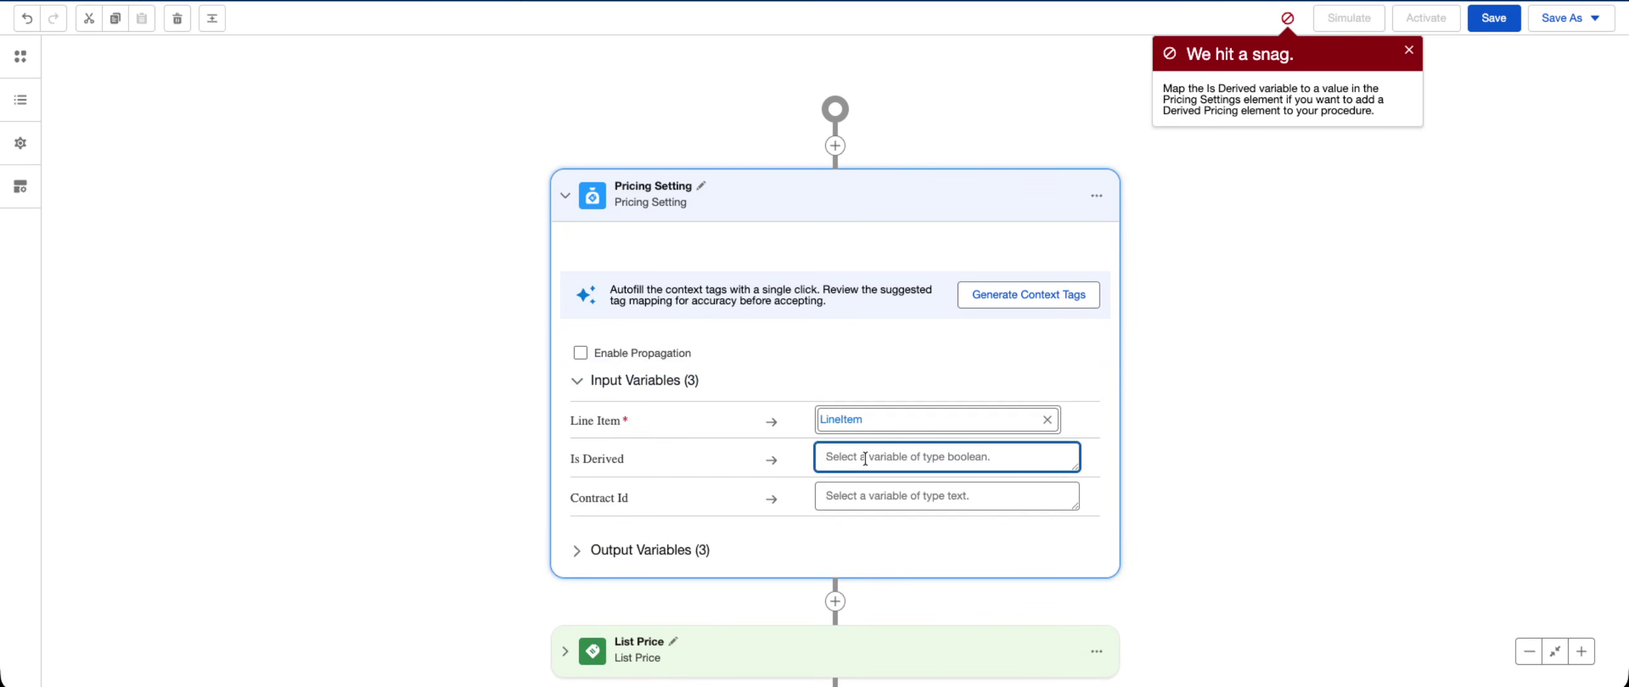
type("isDe")
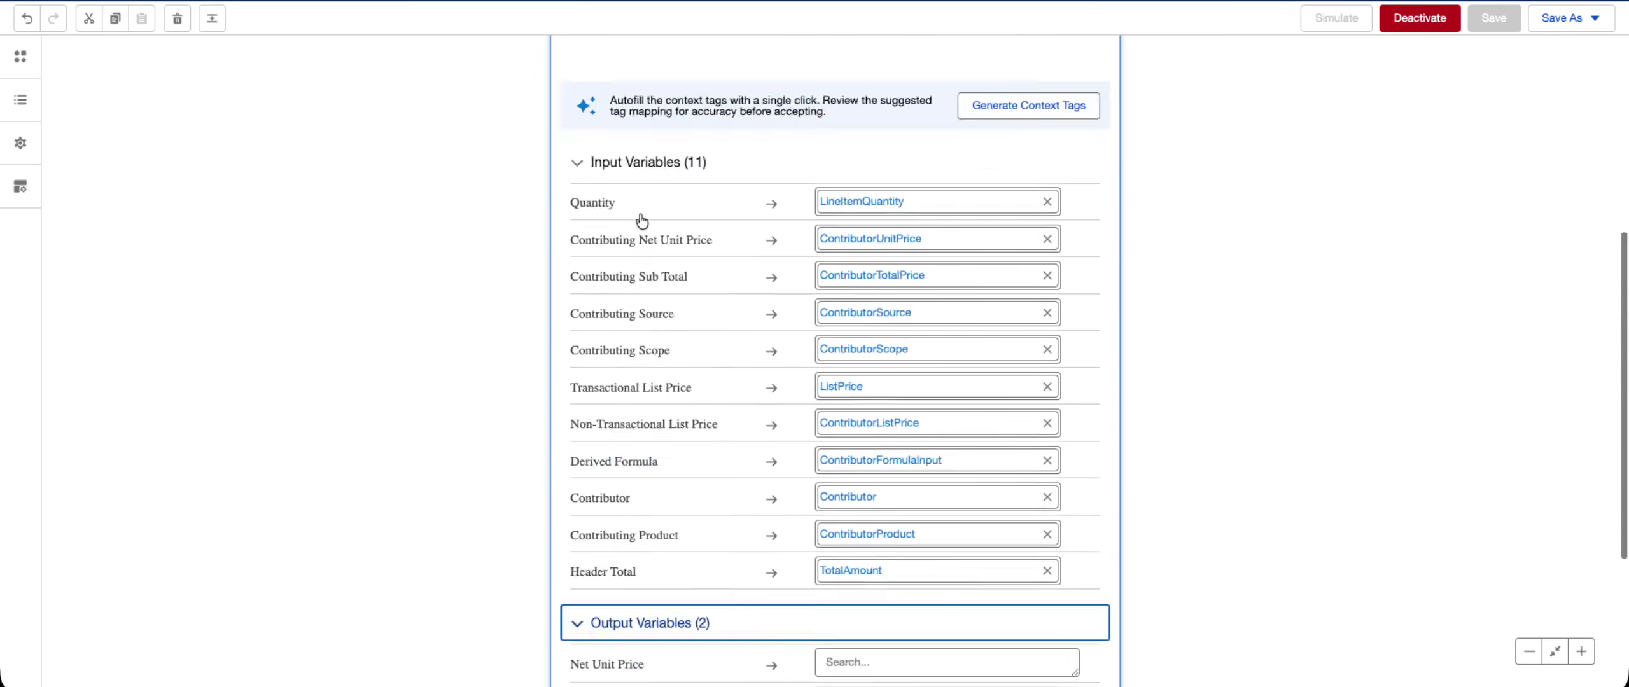
- Check the Is Derived mapping in the Pricing Setting element of the active reference procedure
scroll(642, 221, "up", 5)
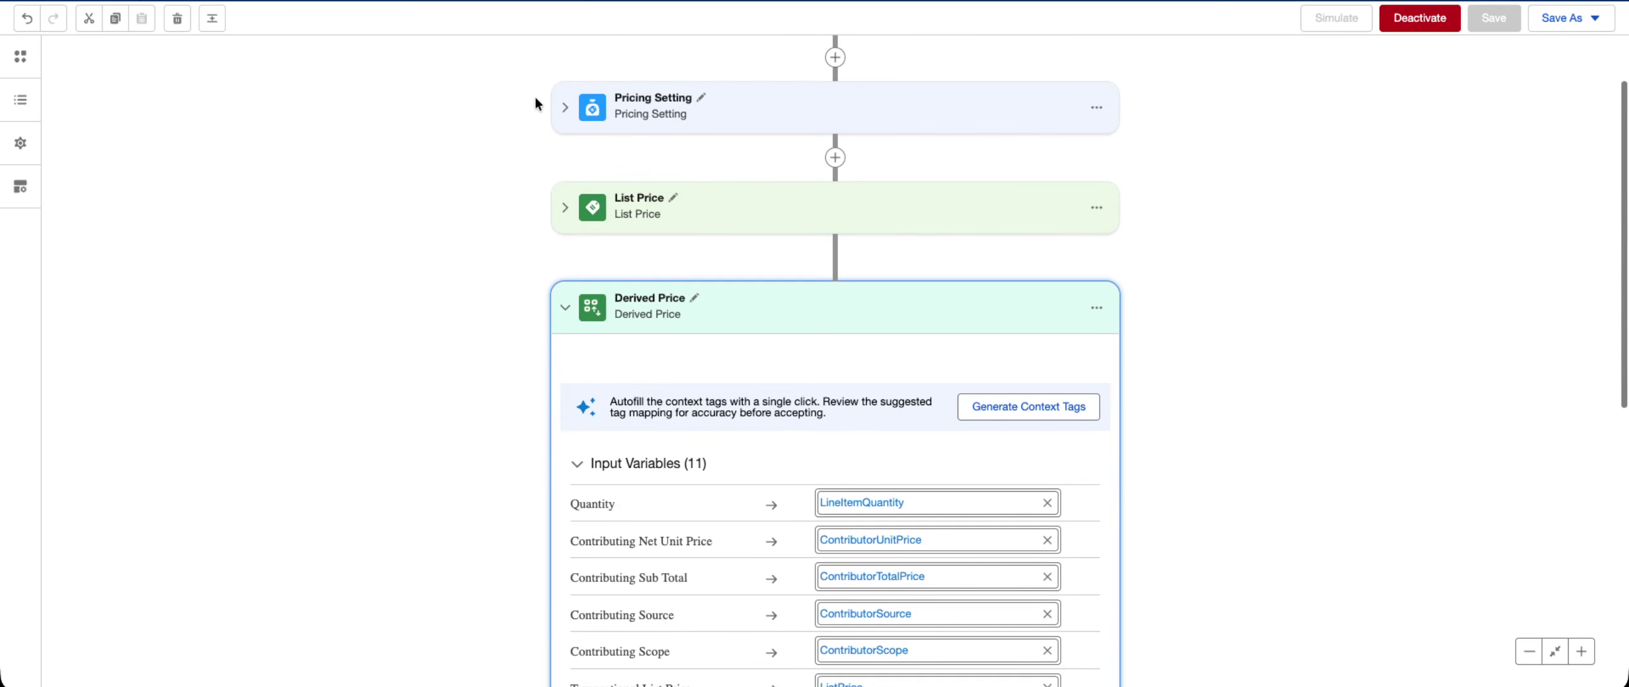
left_click(565, 107)
left_click(579, 294)
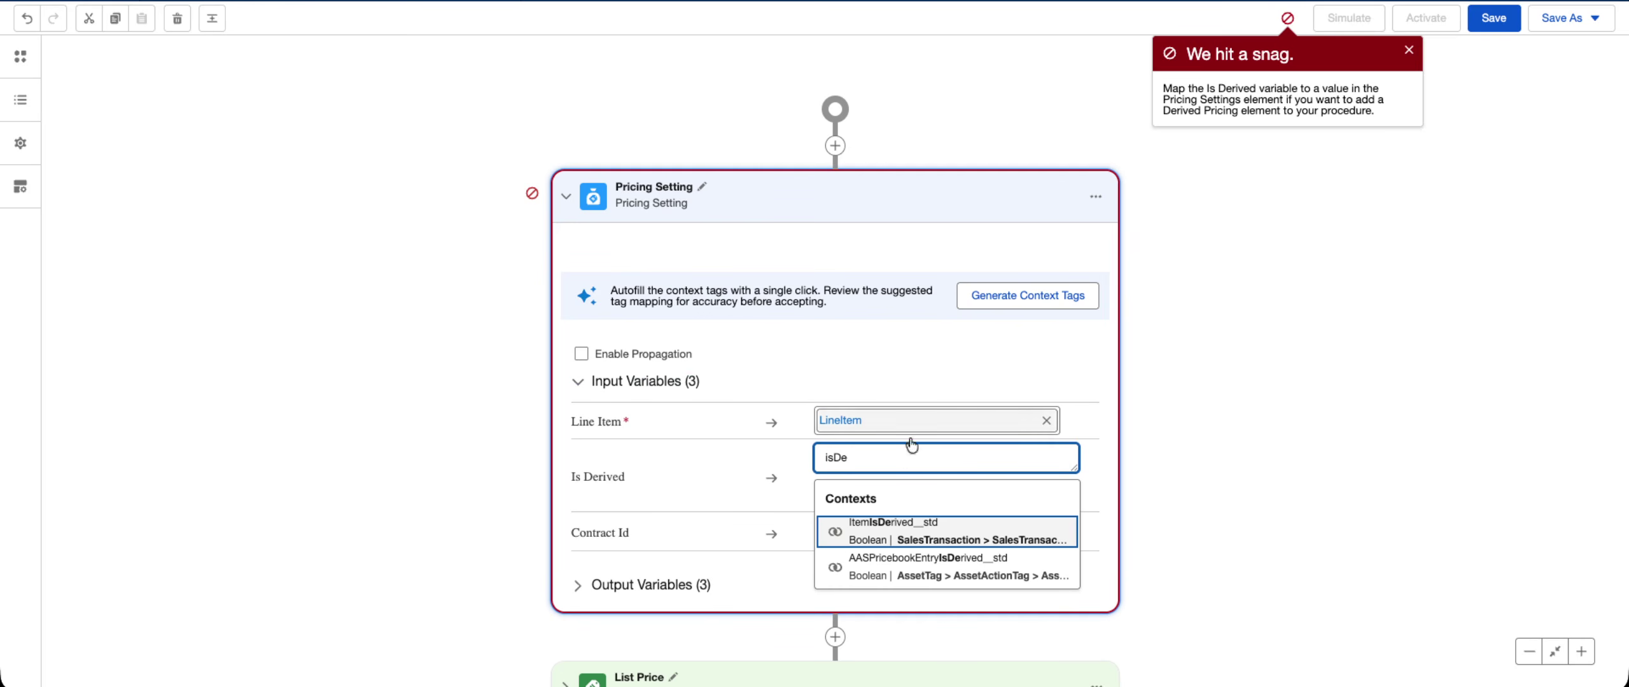
- Map the Is Derived input variable to the DerivedPricingAttribute context tag and save the pricing procedure
left_click_drag(908, 453, 761, 459)
type("der")
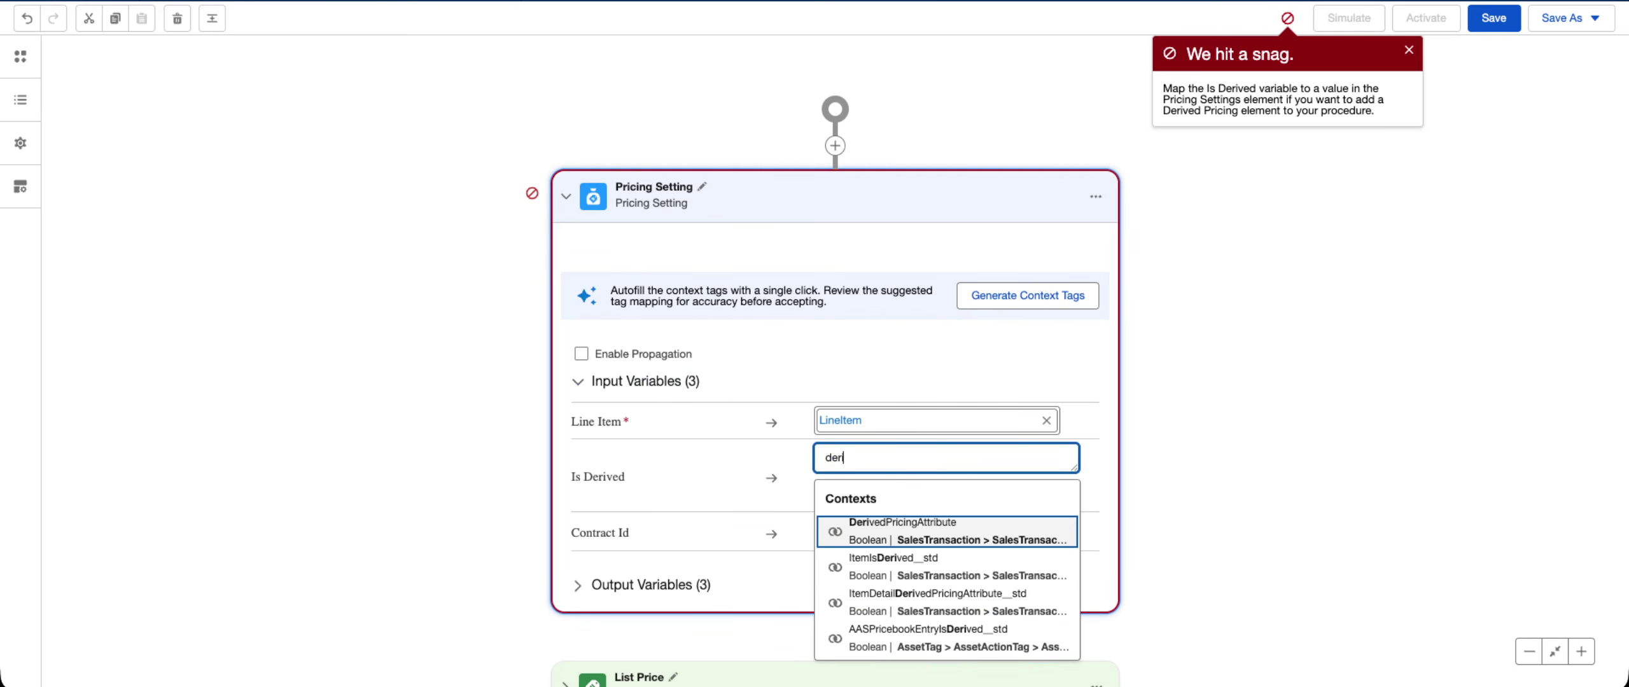
type("ivedPr")
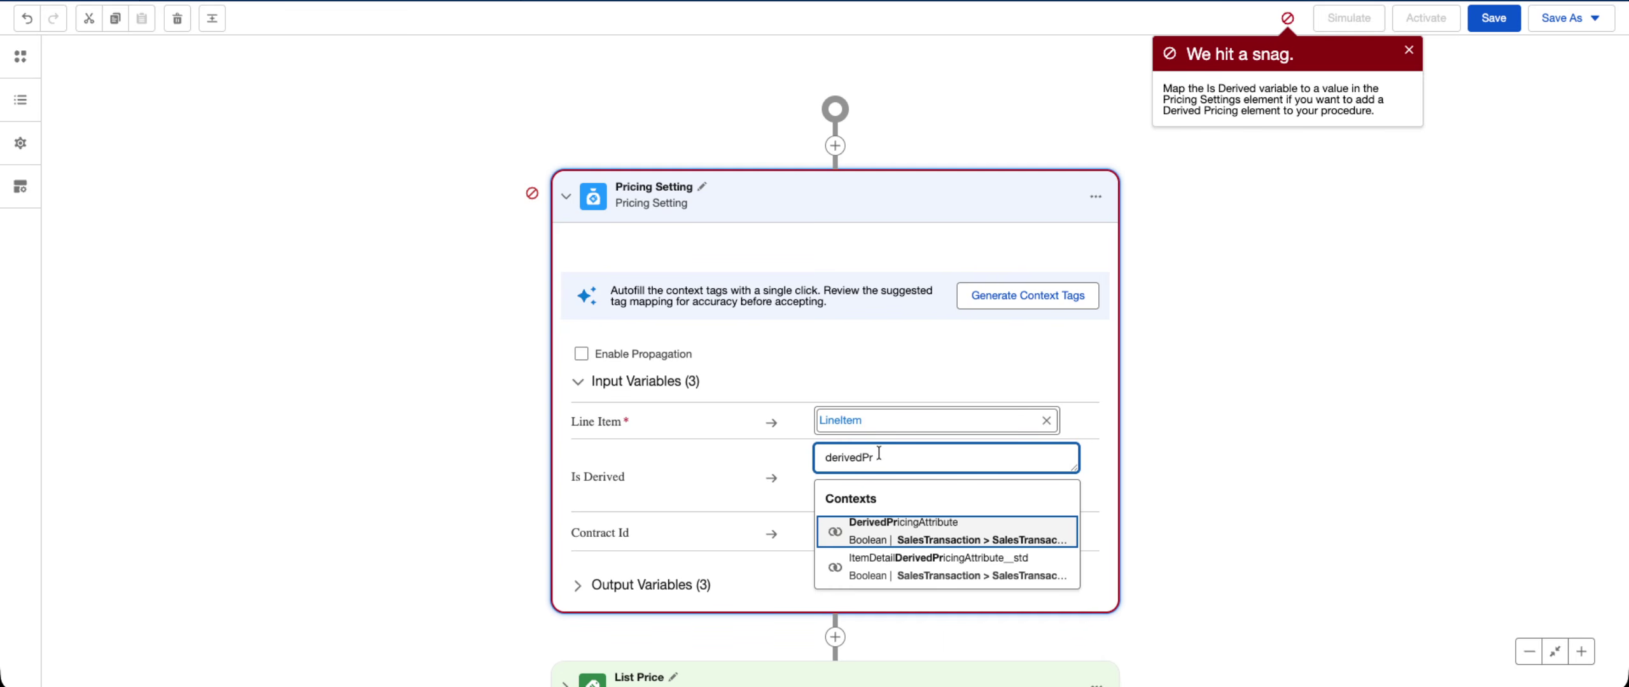
left_click(907, 535)
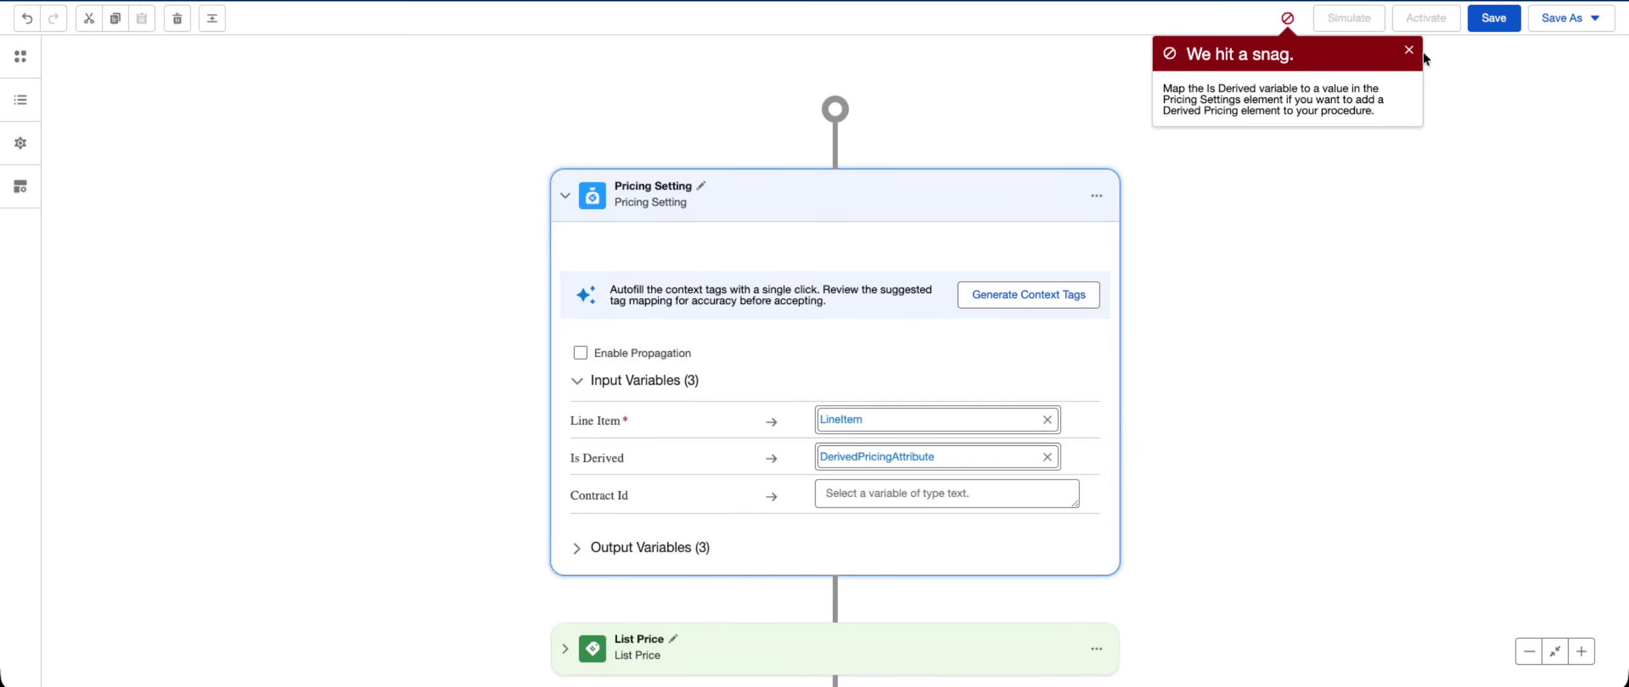
left_click(1493, 18)
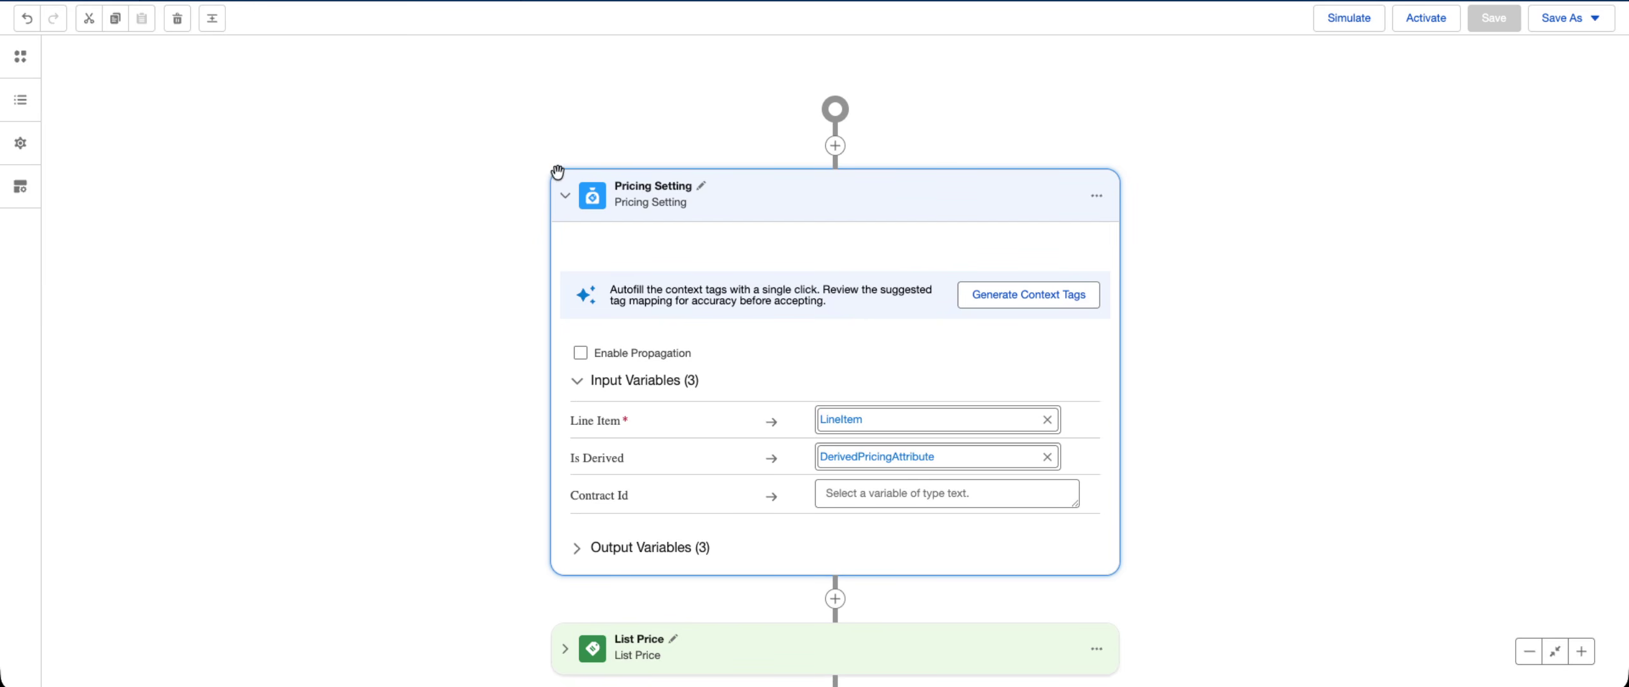
- Review the List Price element's lookup table settings and the Derived Price element's mappings
left_click(564, 195)
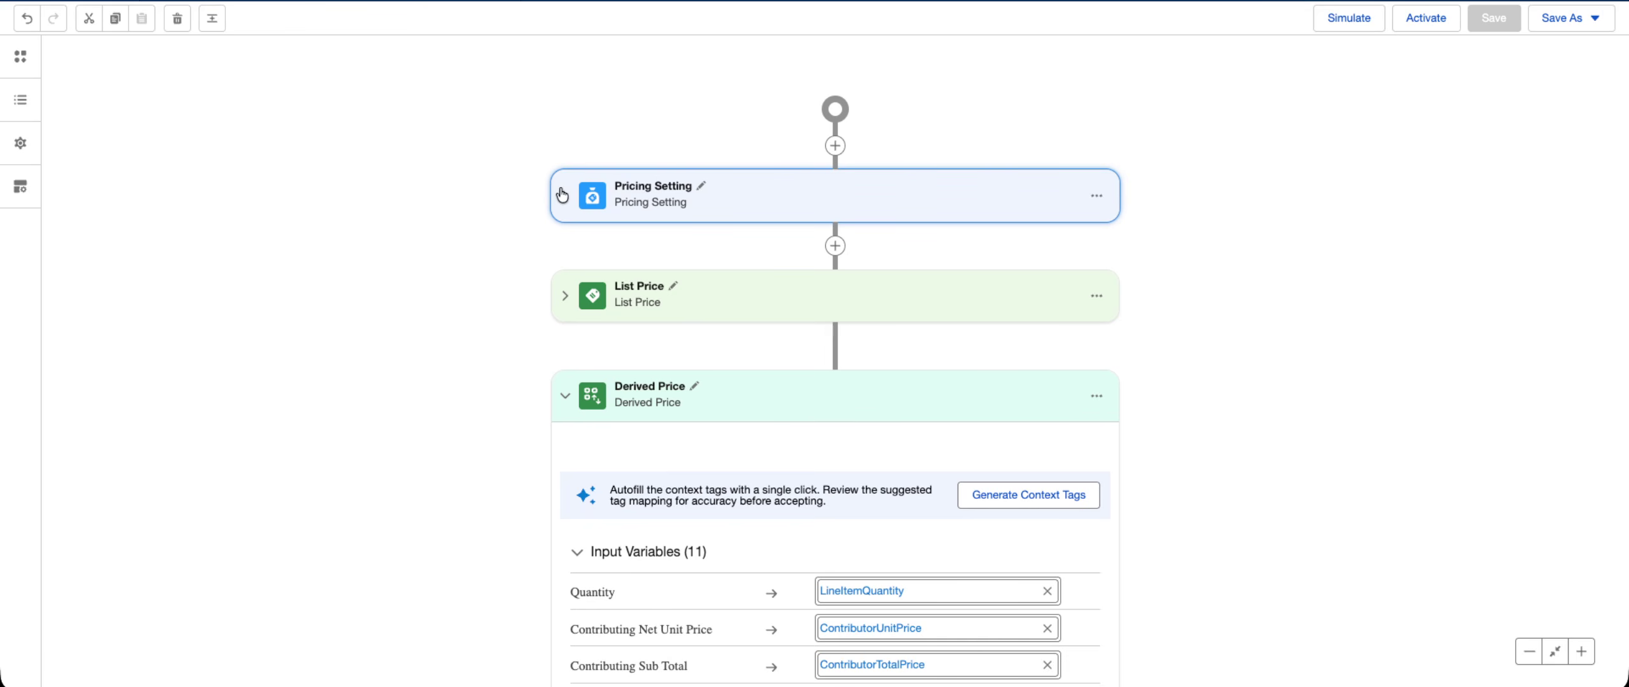
left_click(564, 295)
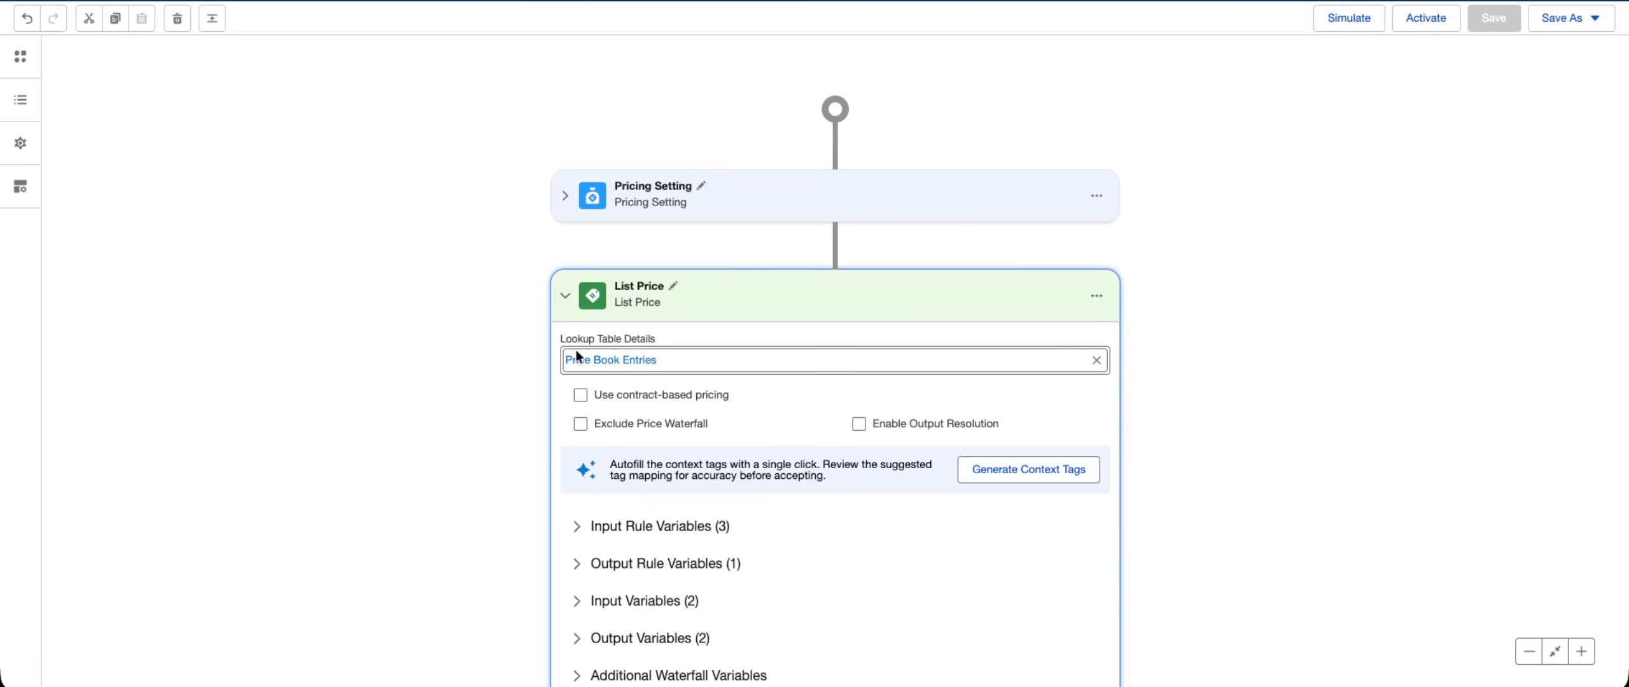
left_click(566, 296)
left_click(565, 396)
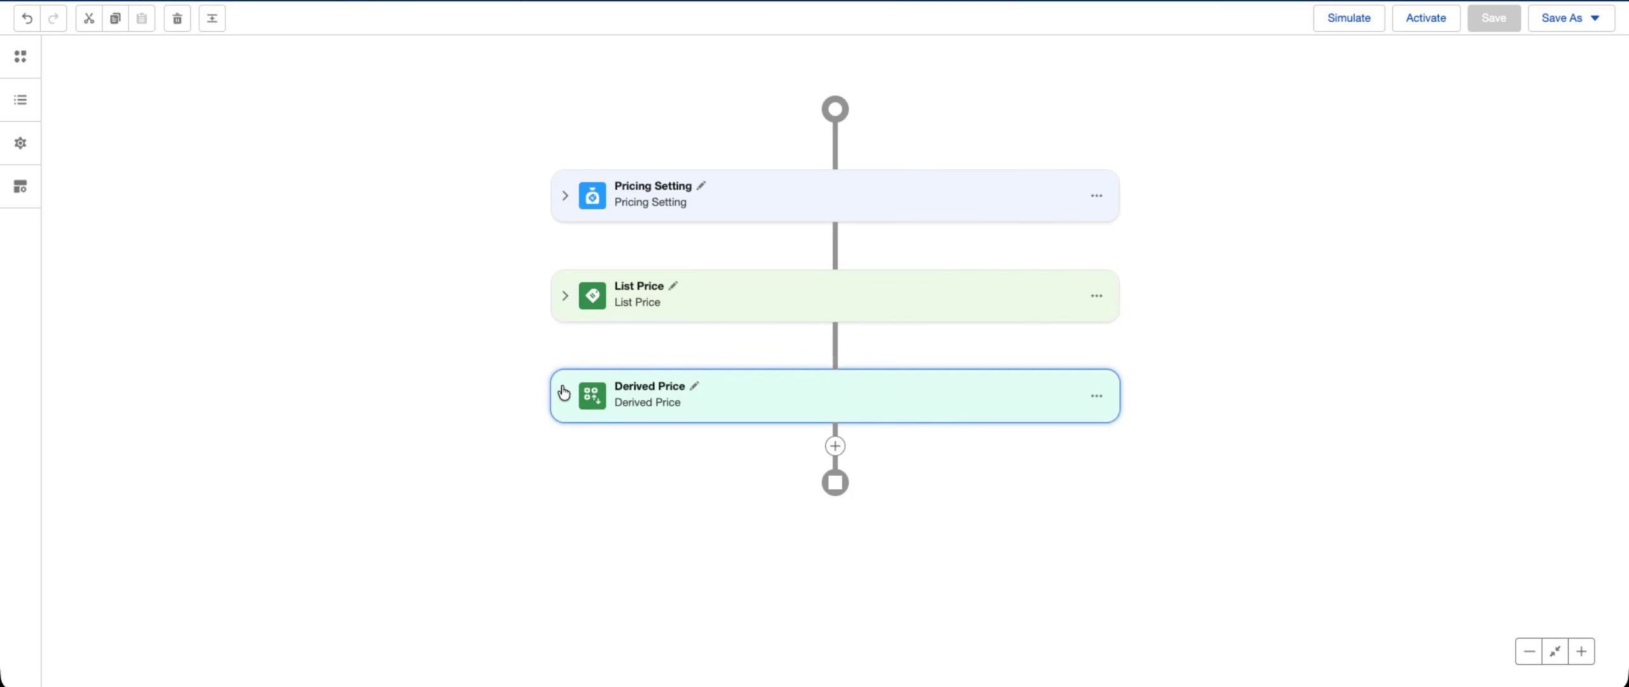
left_click(565, 396)
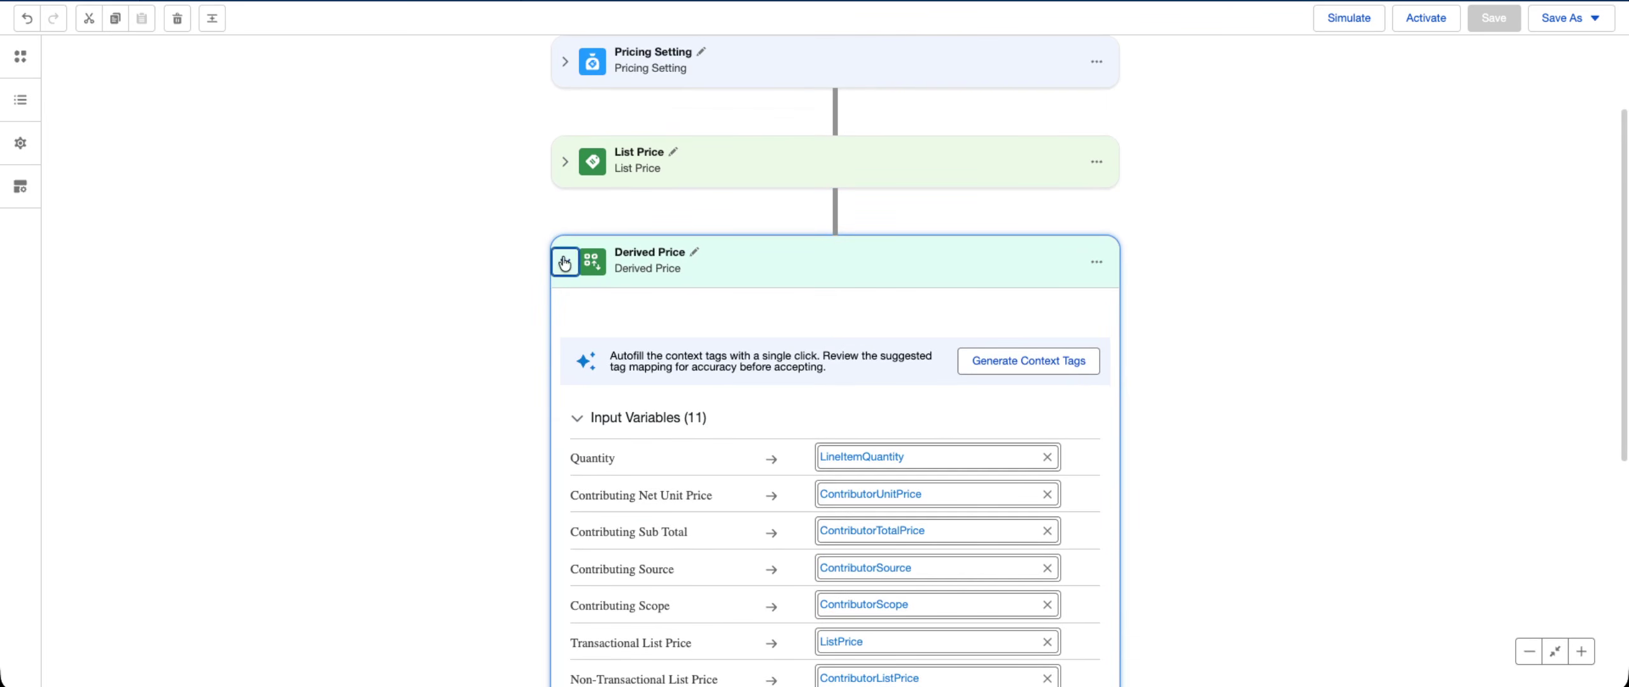
left_click(566, 296)
left_click(565, 297)
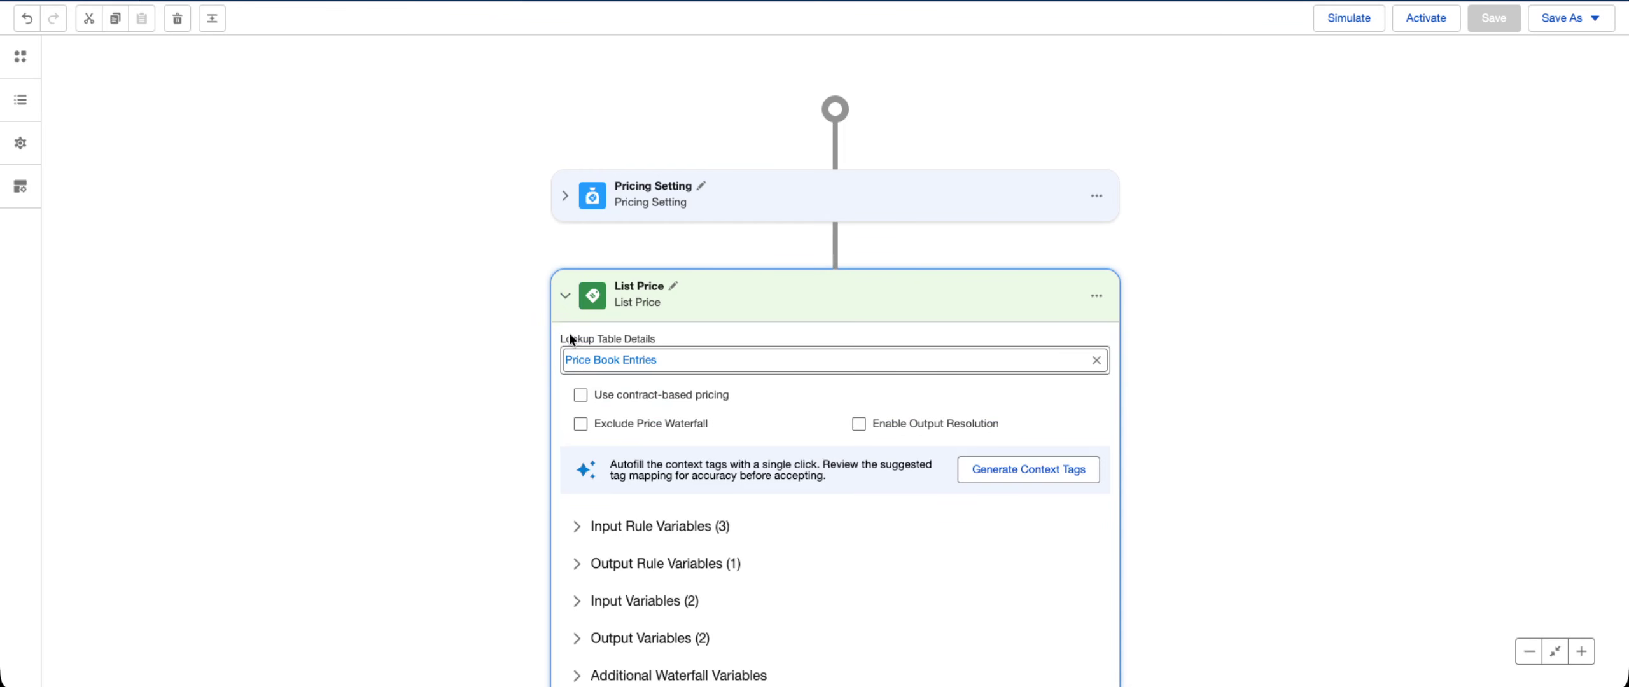
left_click(565, 296)
left_click(579, 409)
left_click(576, 406)
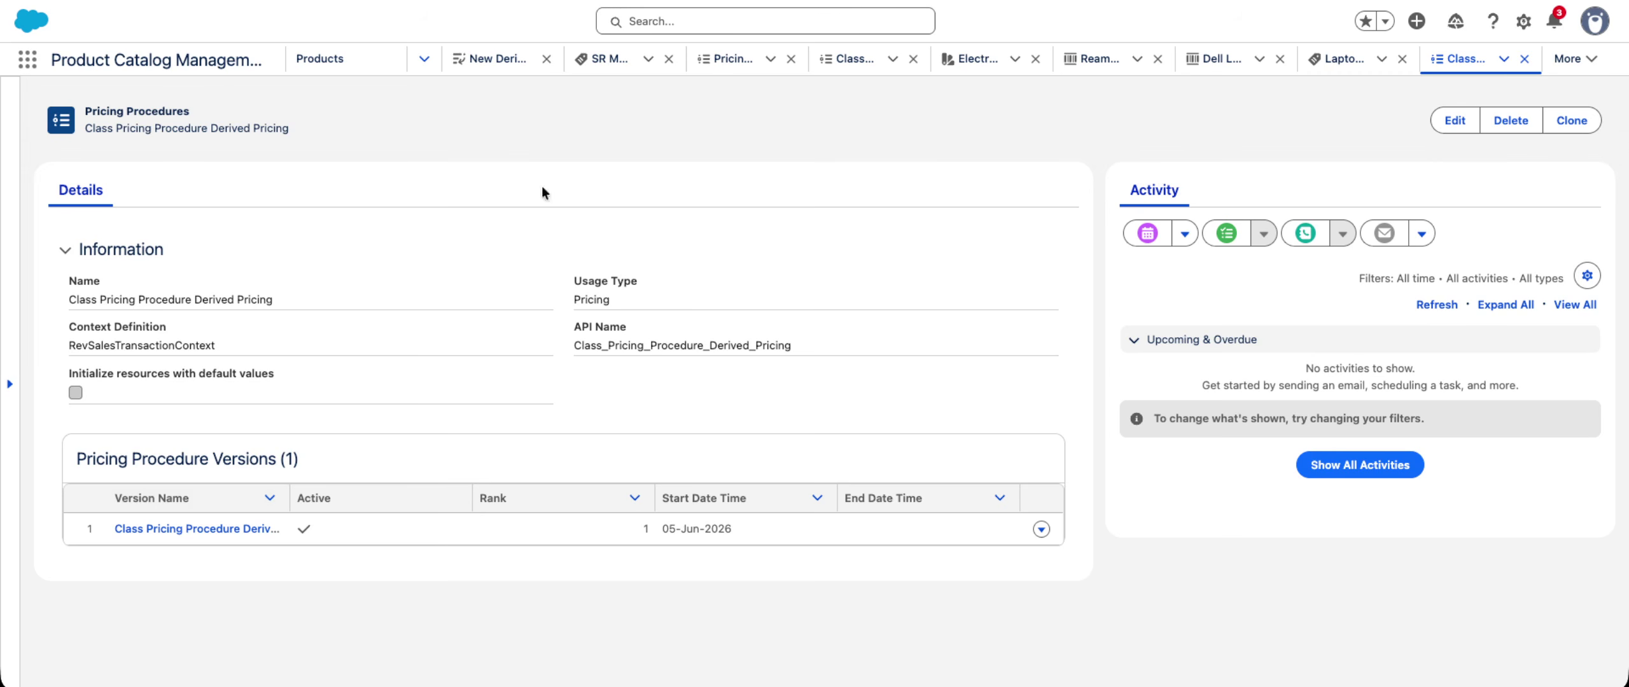
- Find the Lookup Tables list through the App Launcher and open the Price Book Entries V2 table
left_click(28, 62)
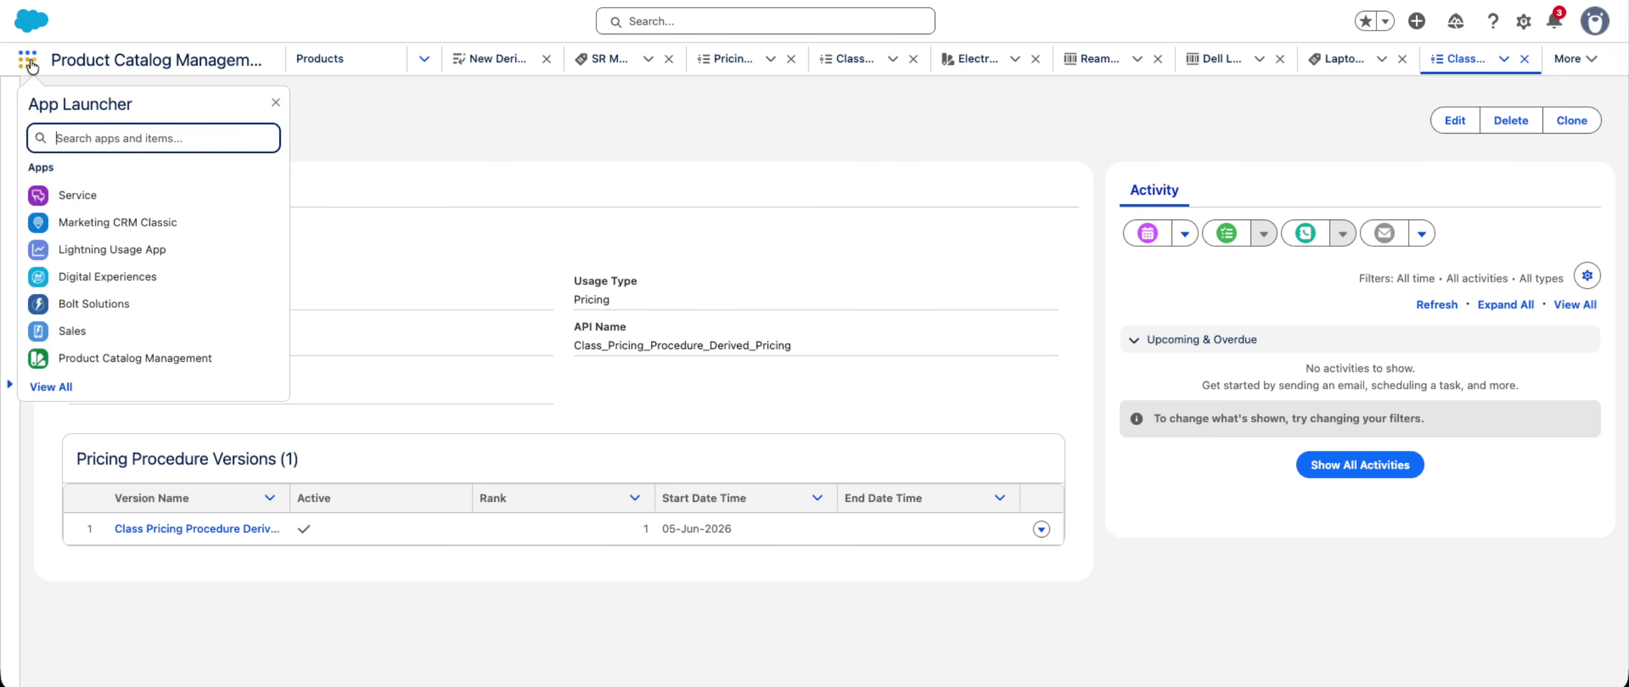
type("Loop")
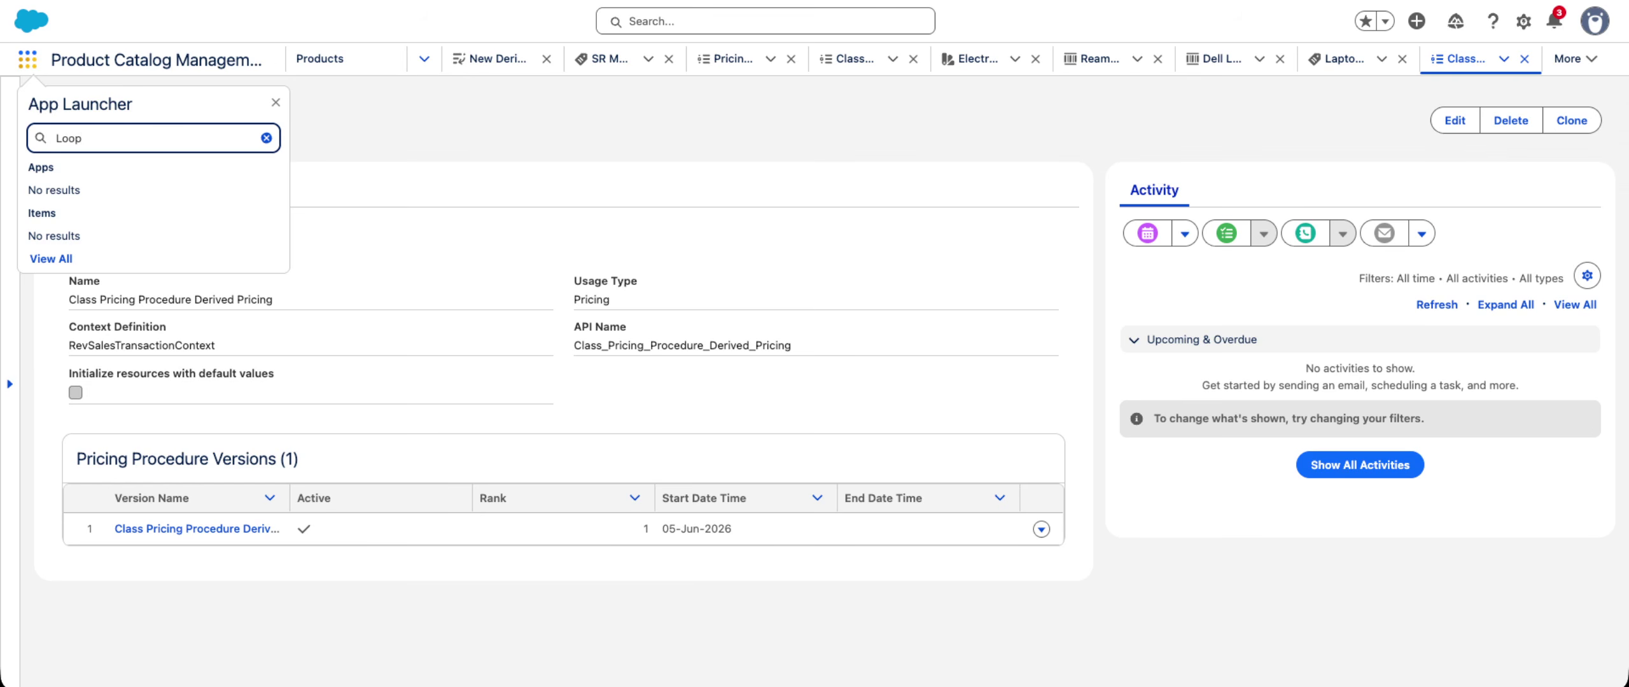
key("BackSpace")
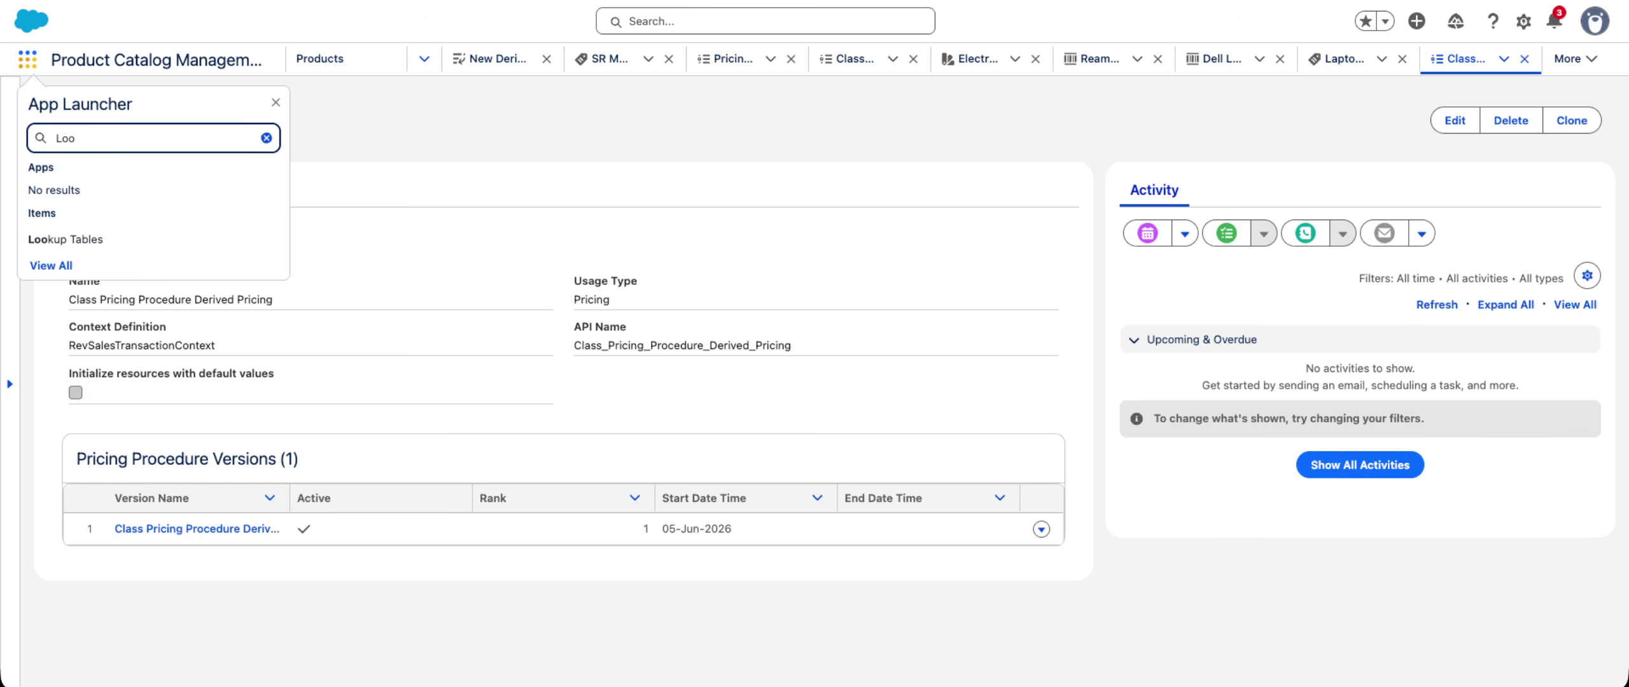
type("kup")
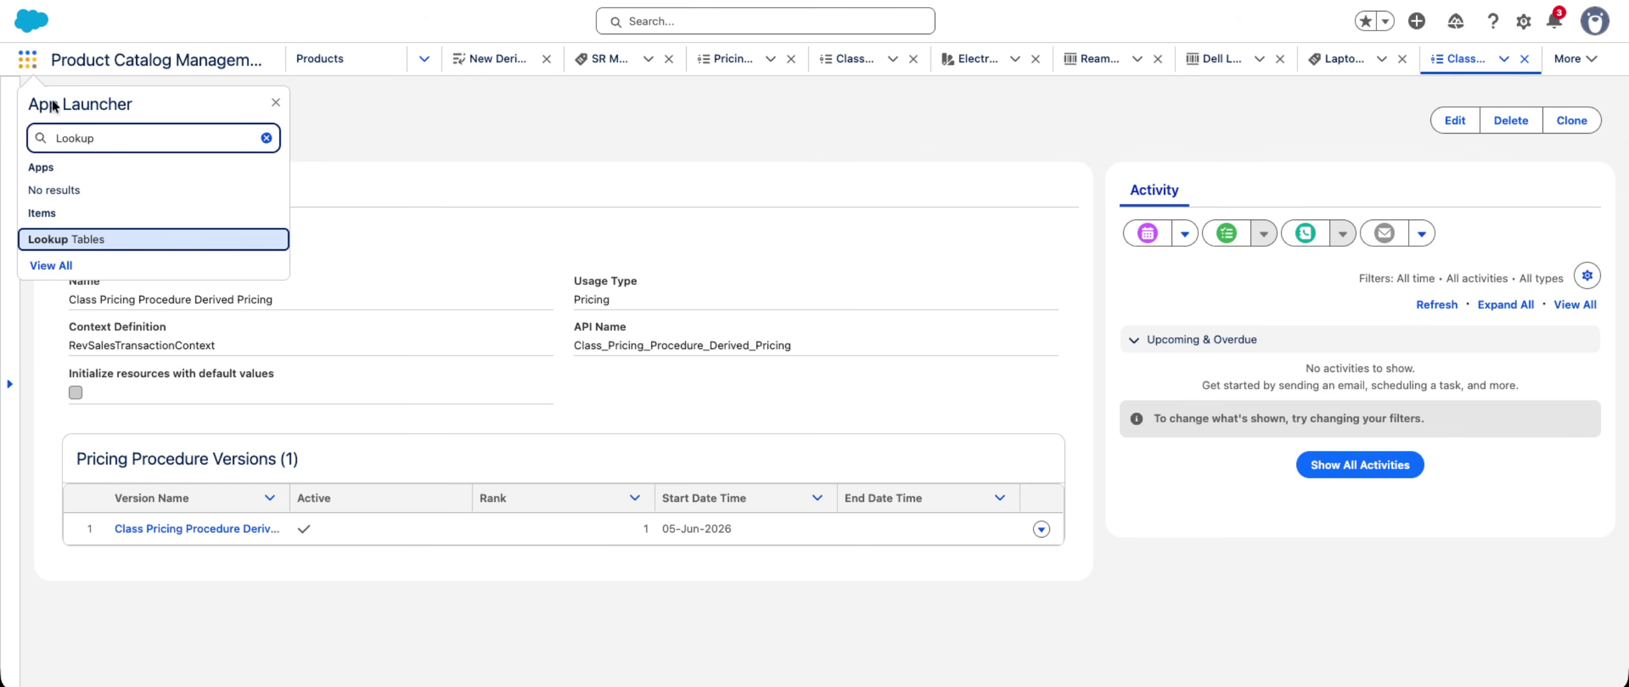
left_click(64, 237)
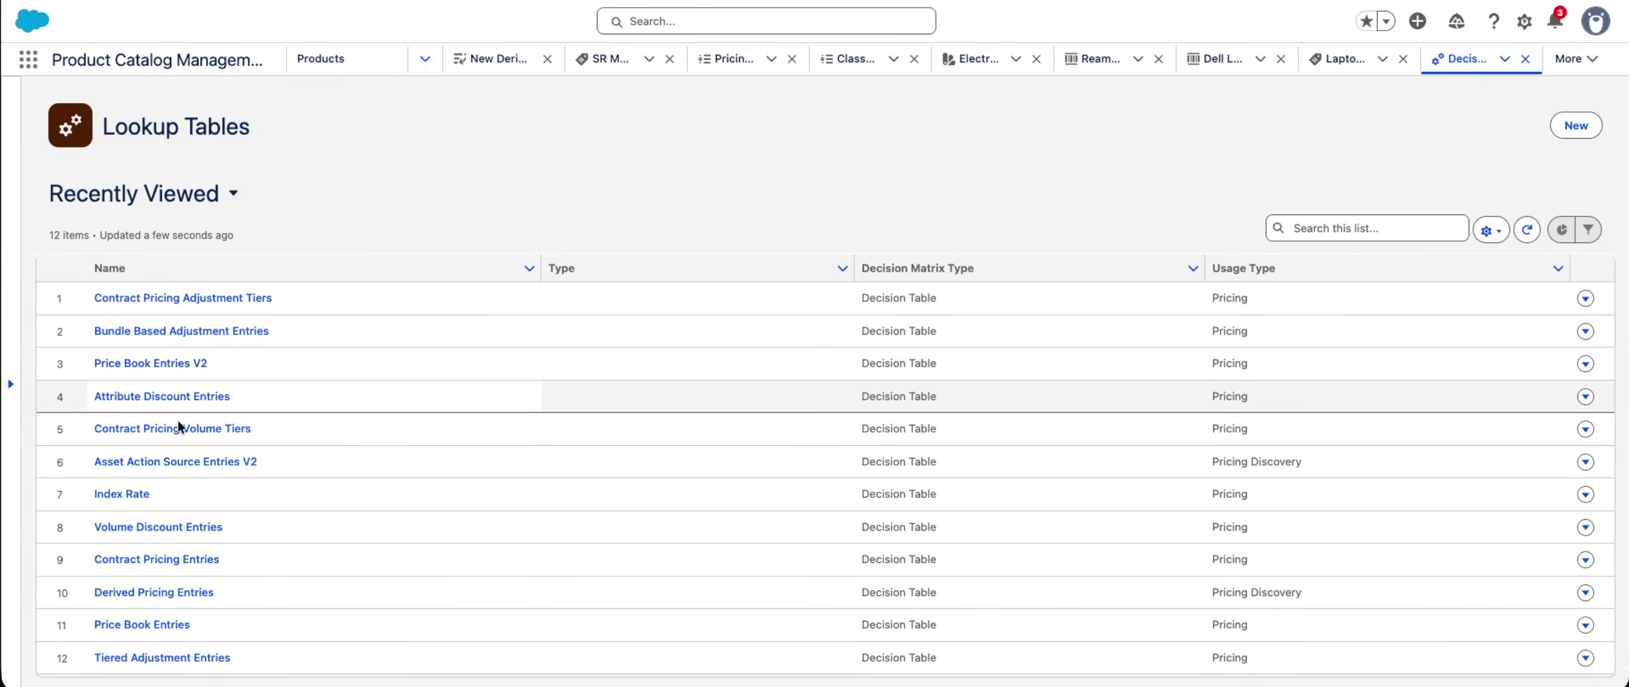
left_click(170, 367)
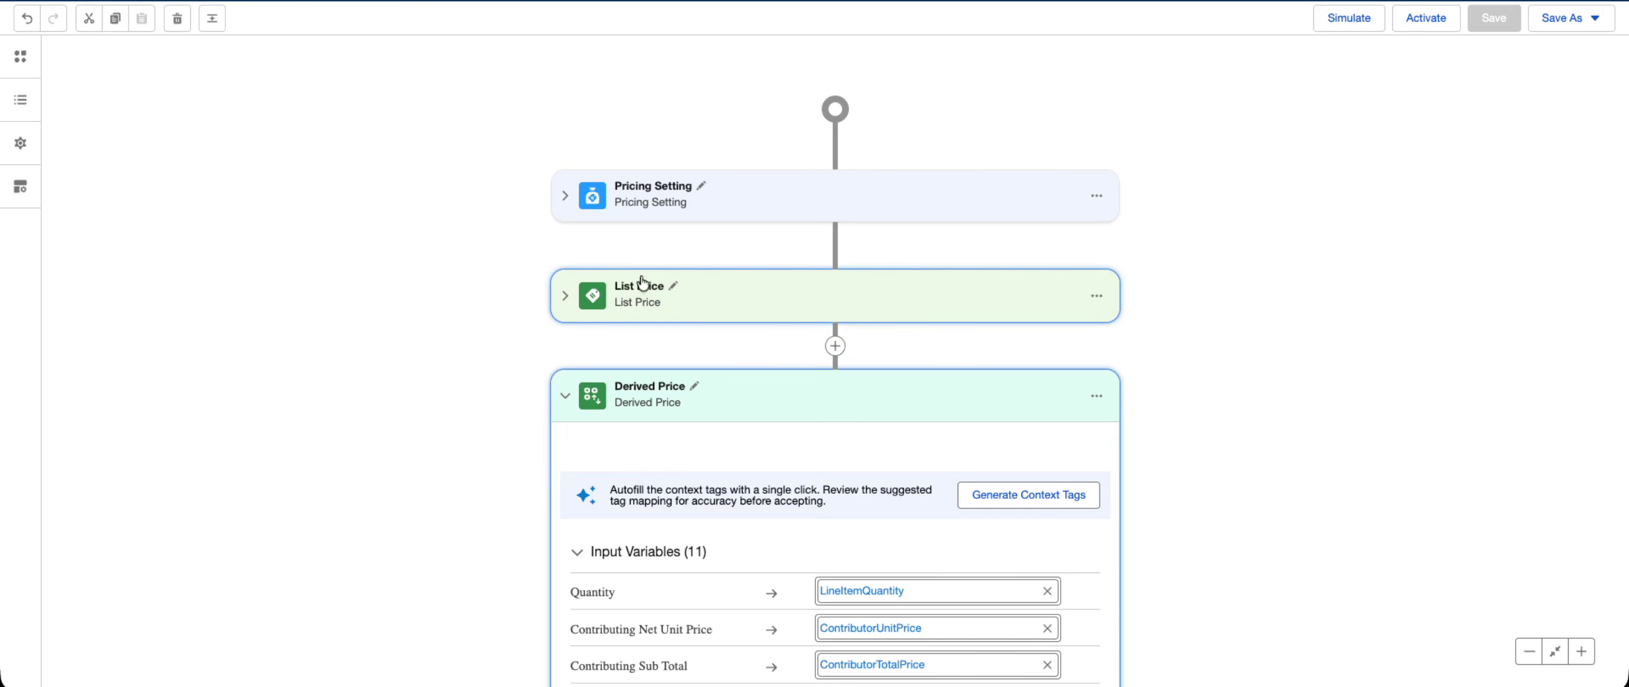
- Replace the List Price element's lookup table with Price Book Entries V2 and try to save the pricing procedure
left_click(643, 283)
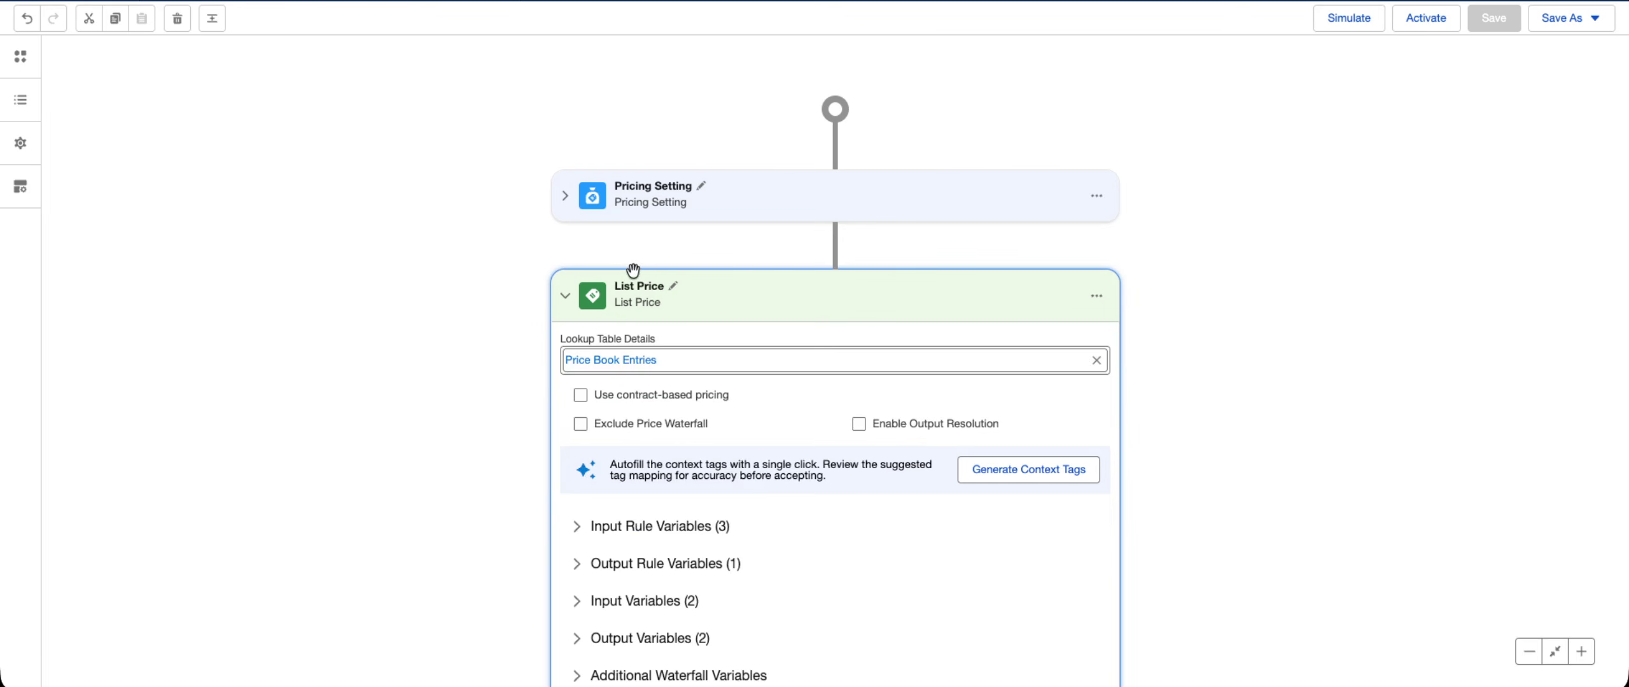
left_click(1096, 360)
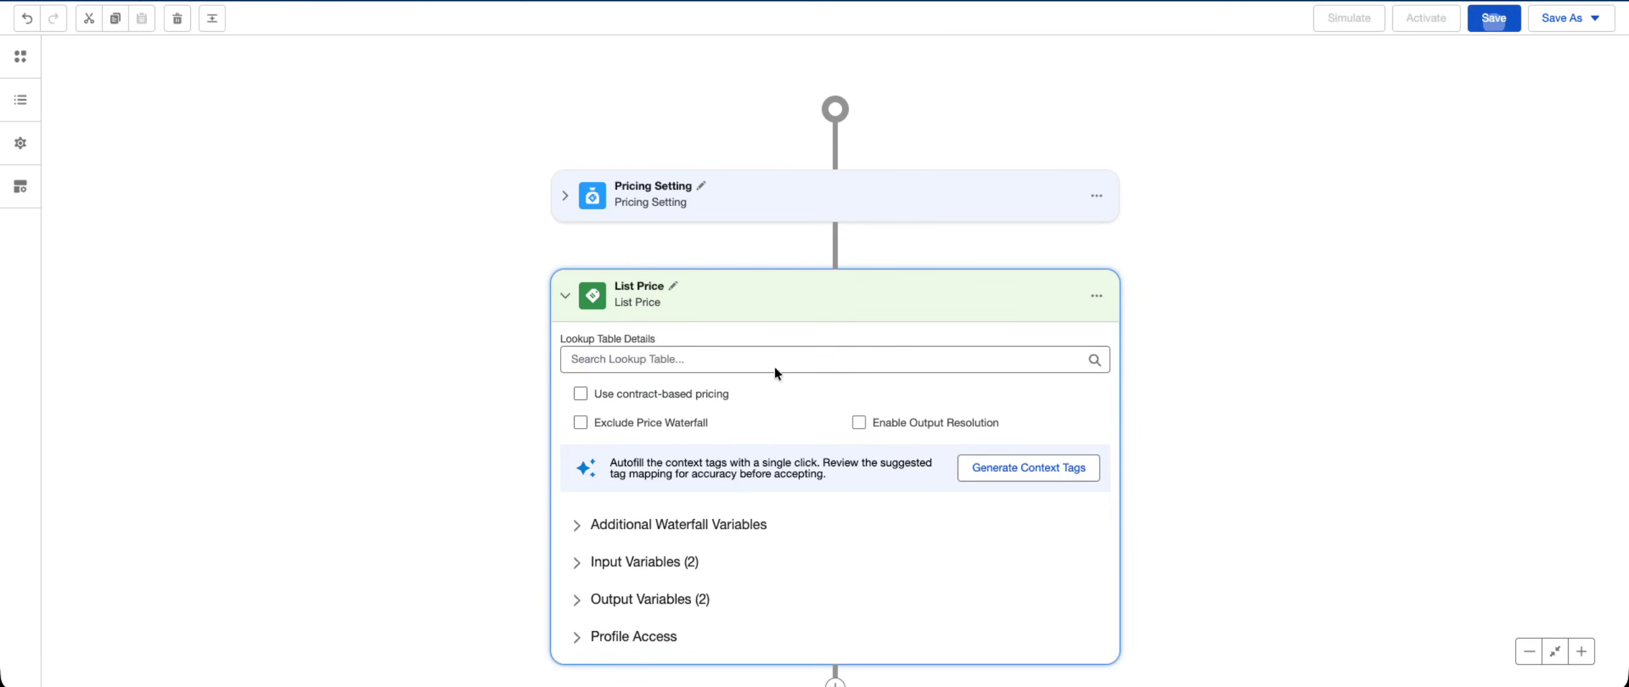
left_click(687, 358)
type("Price")
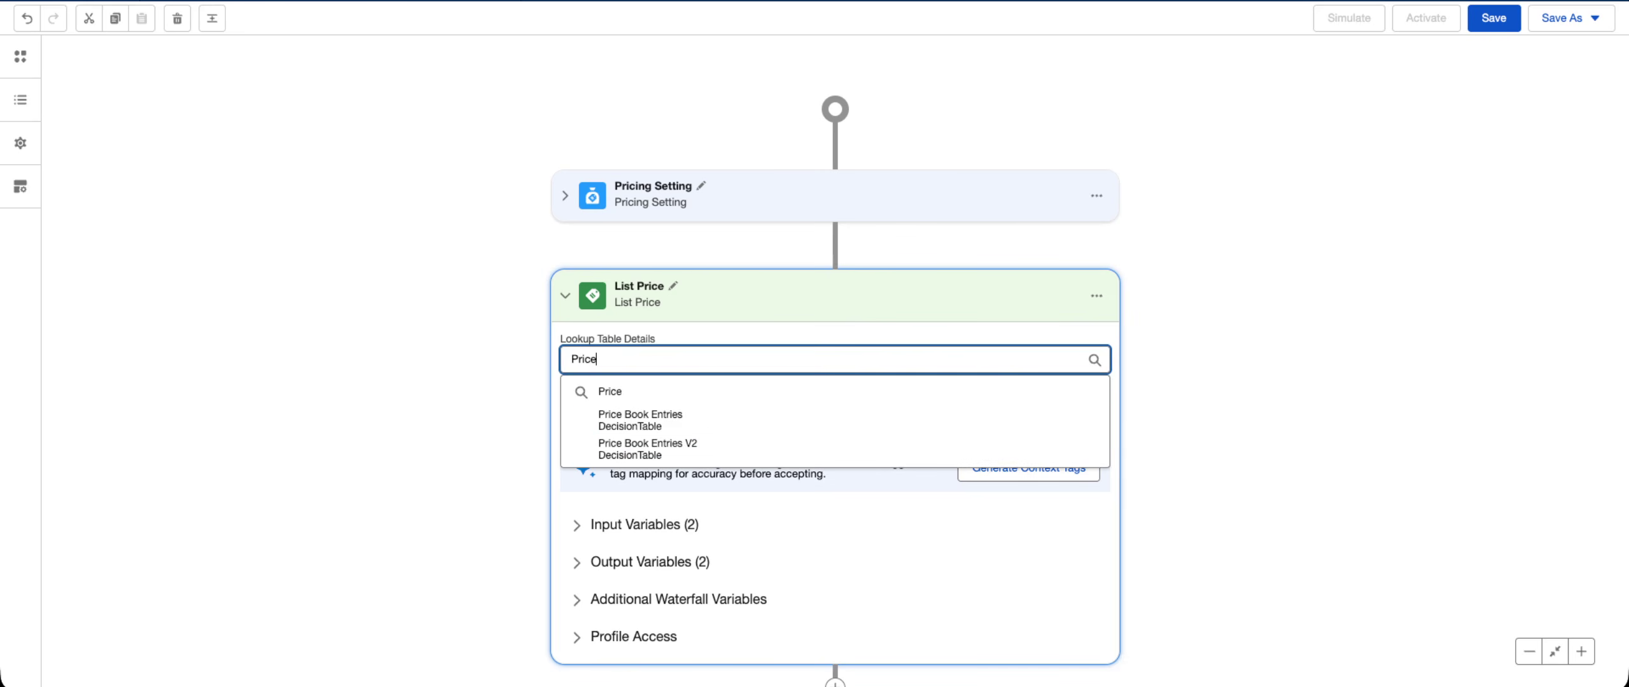
left_click(693, 425)
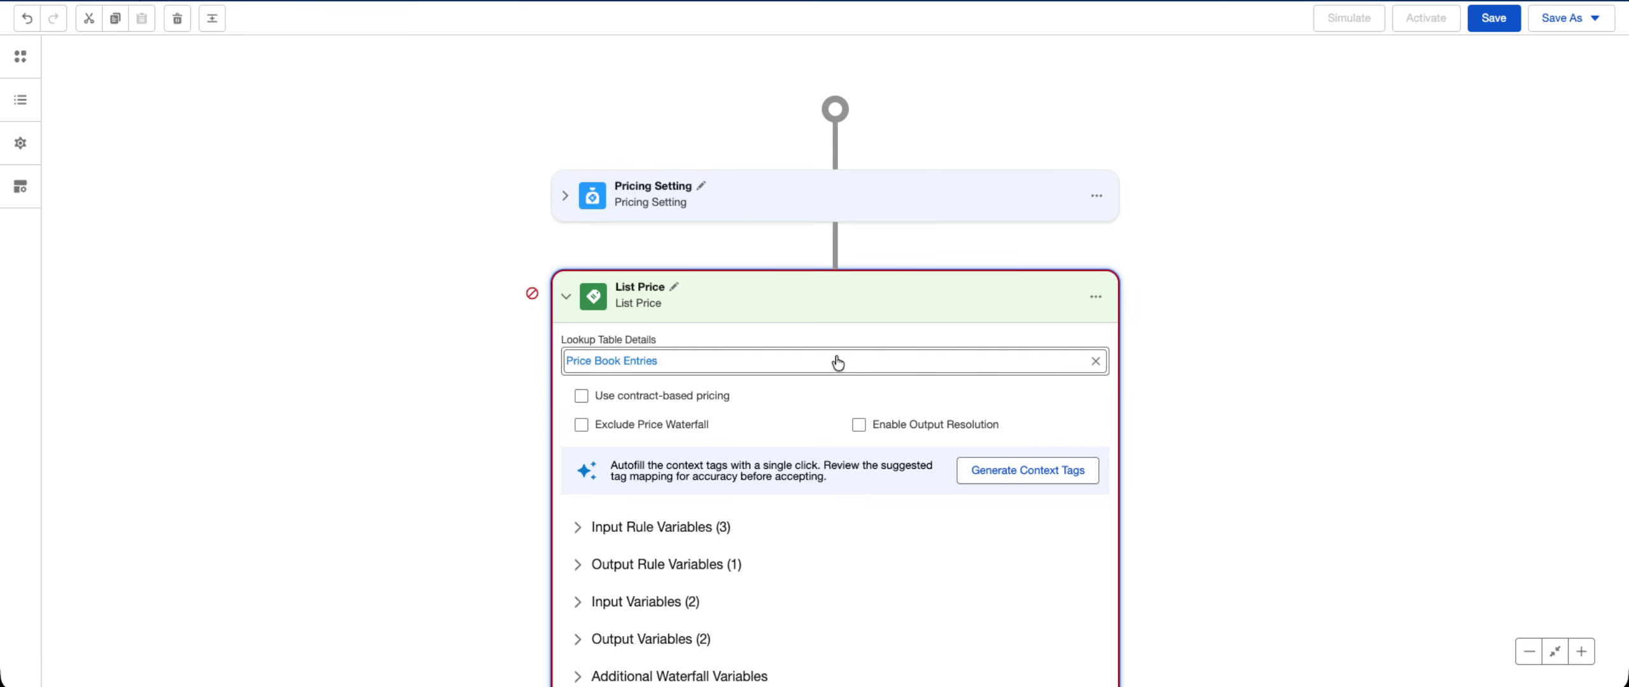
left_click(1096, 362)
left_click(722, 453)
left_click(1487, 30)
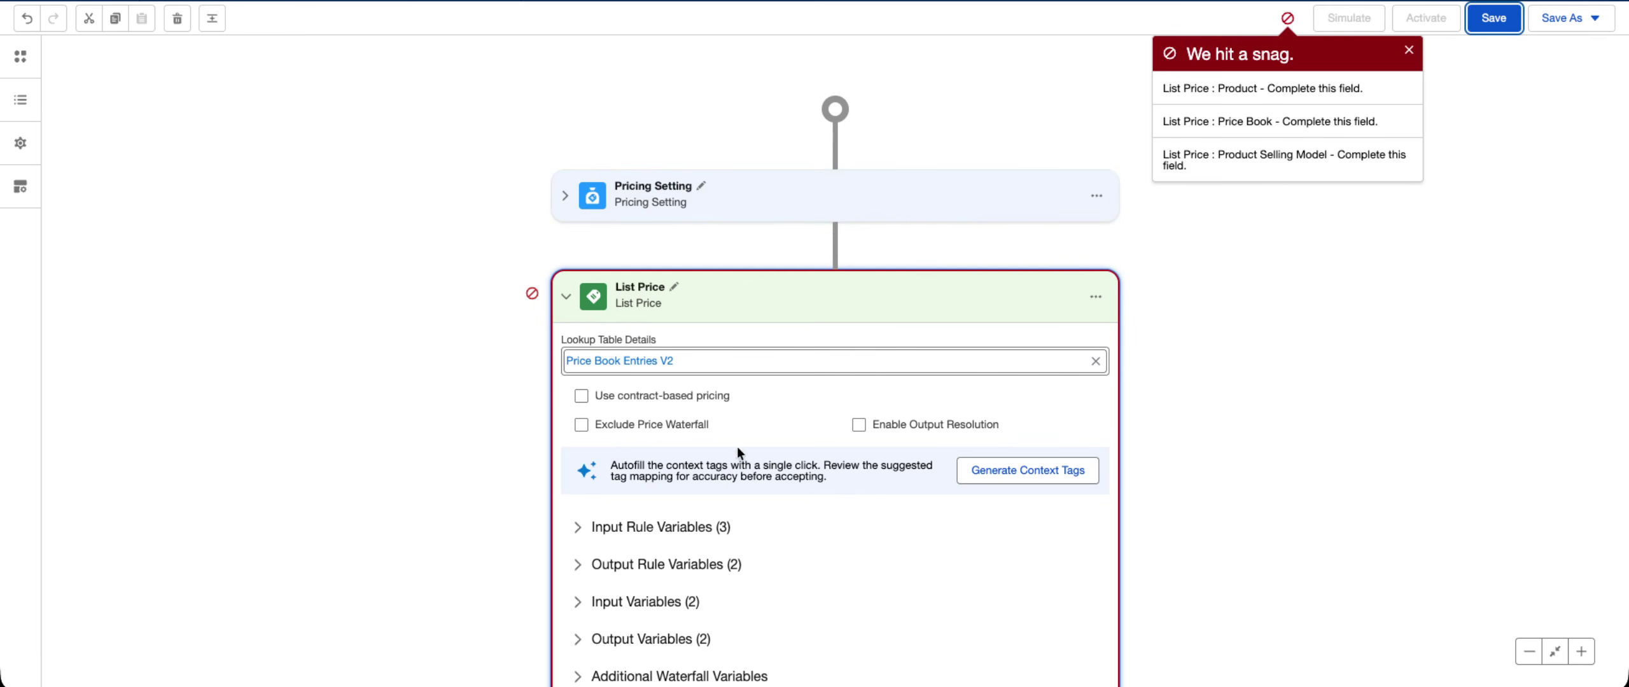
- Expand the List Price element's input rule, output rule and input variables to check which mappings are missing
scroll(853, 385, "down", 3)
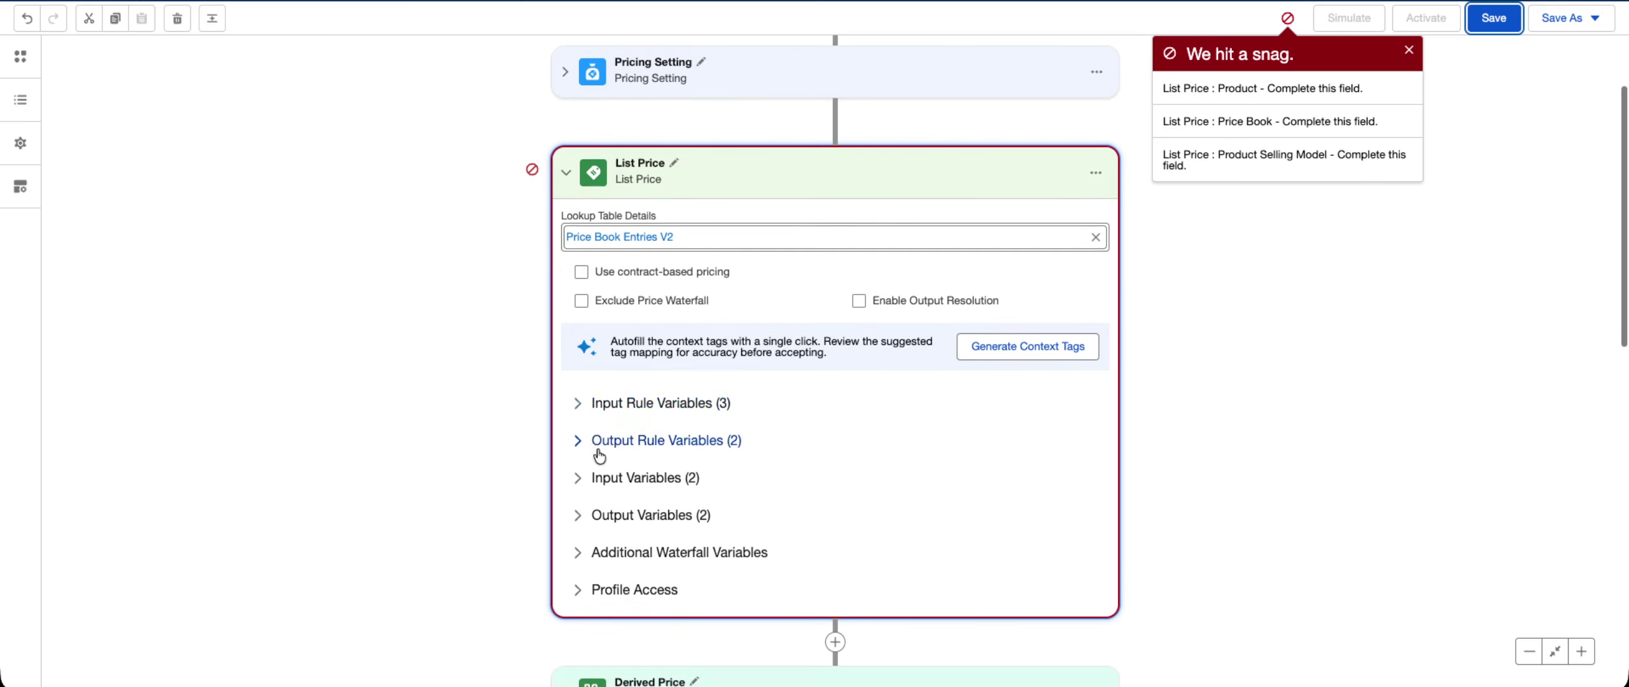
left_click(571, 407)
scroll(608, 427, "down", 3)
left_click(580, 503)
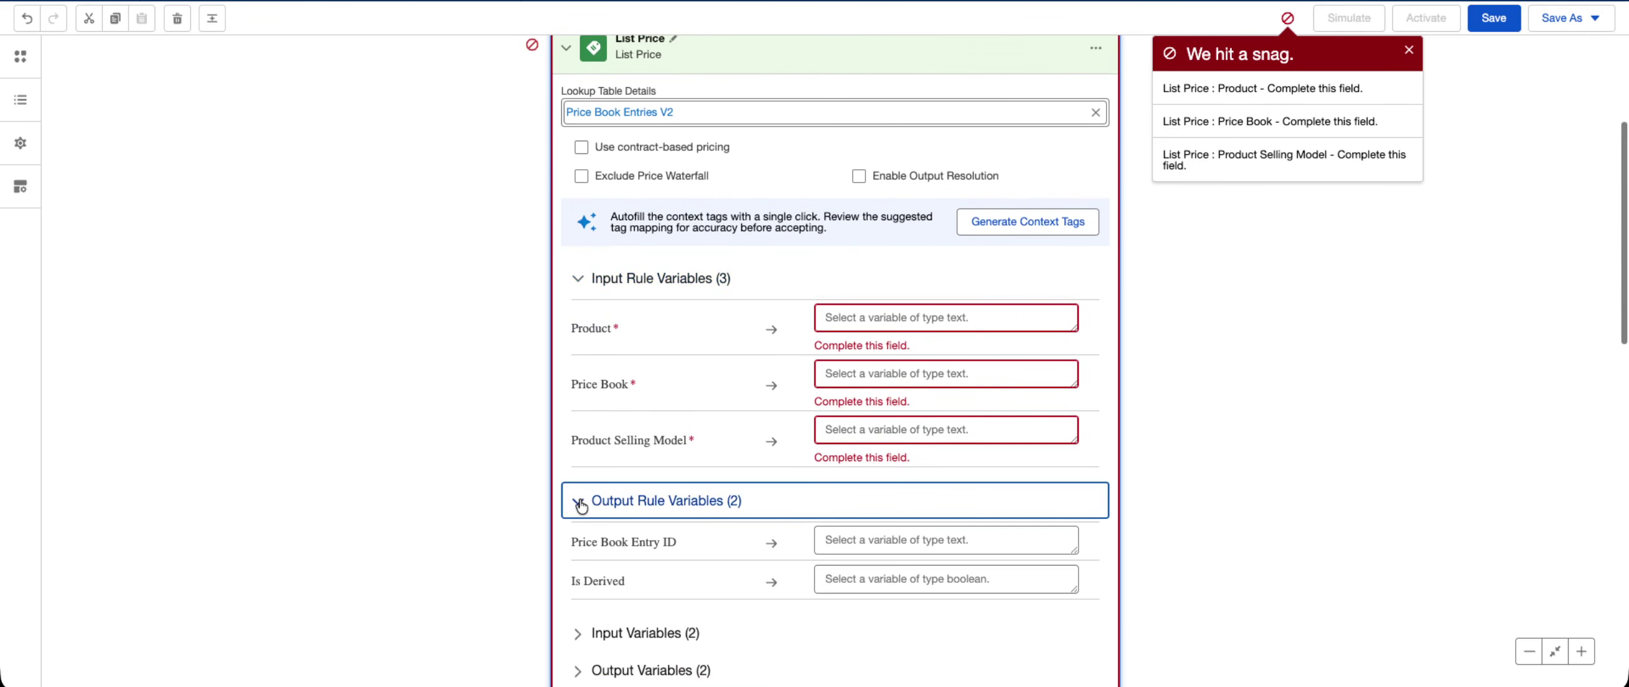
scroll(580, 503, "down", 5)
left_click(577, 396)
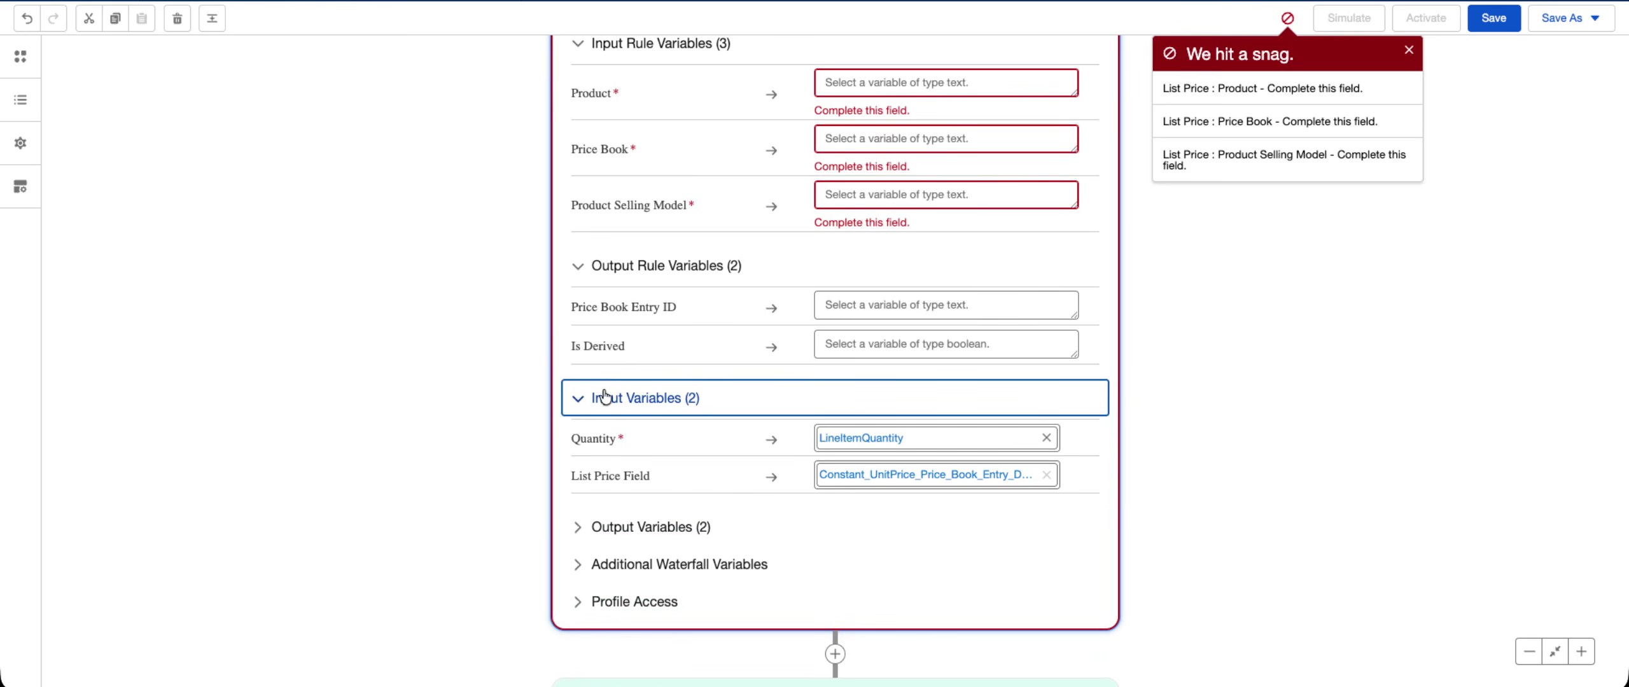
- Map the List Price element's Product input rule variable to the Product context tag
scroll(637, 398, "up", 5)
left_click(945, 314)
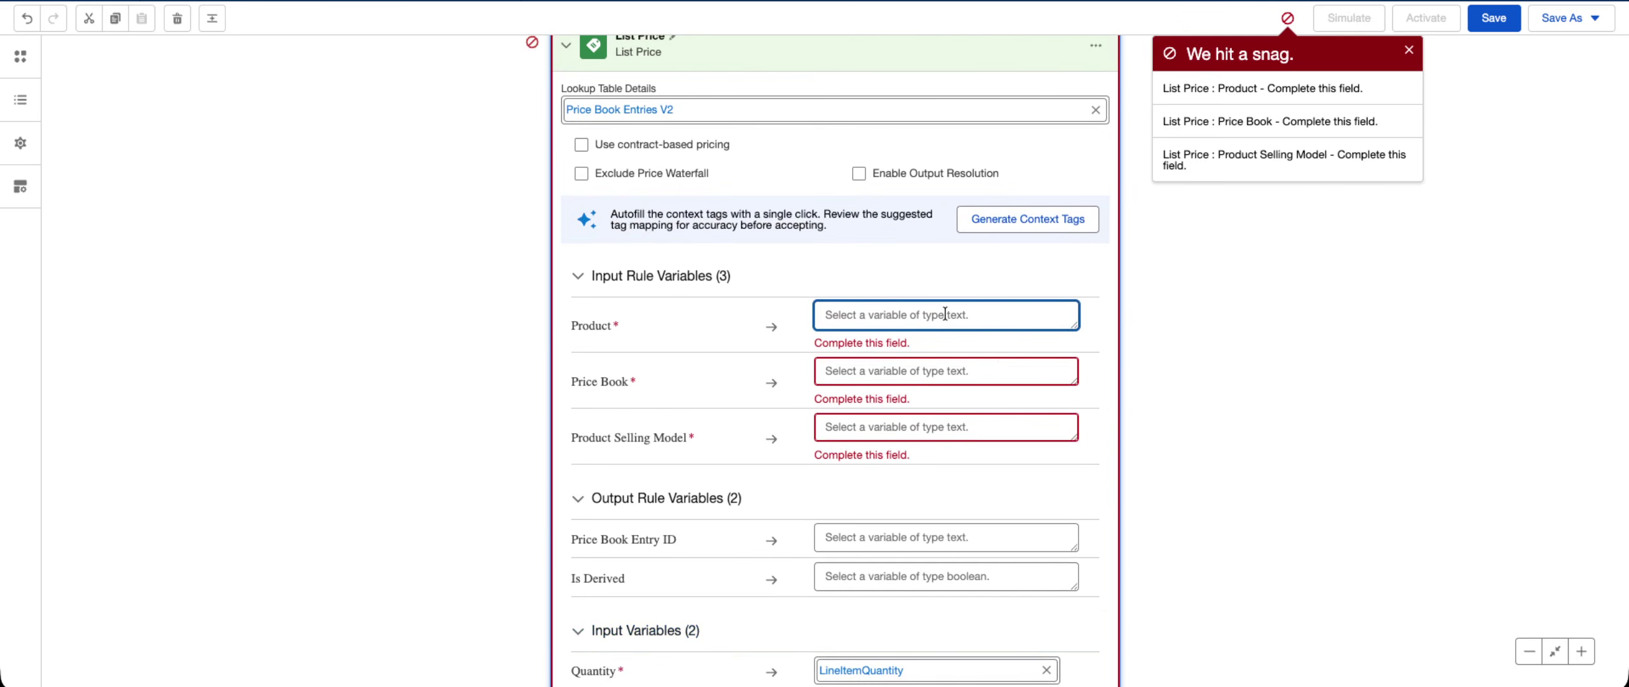
type("Product")
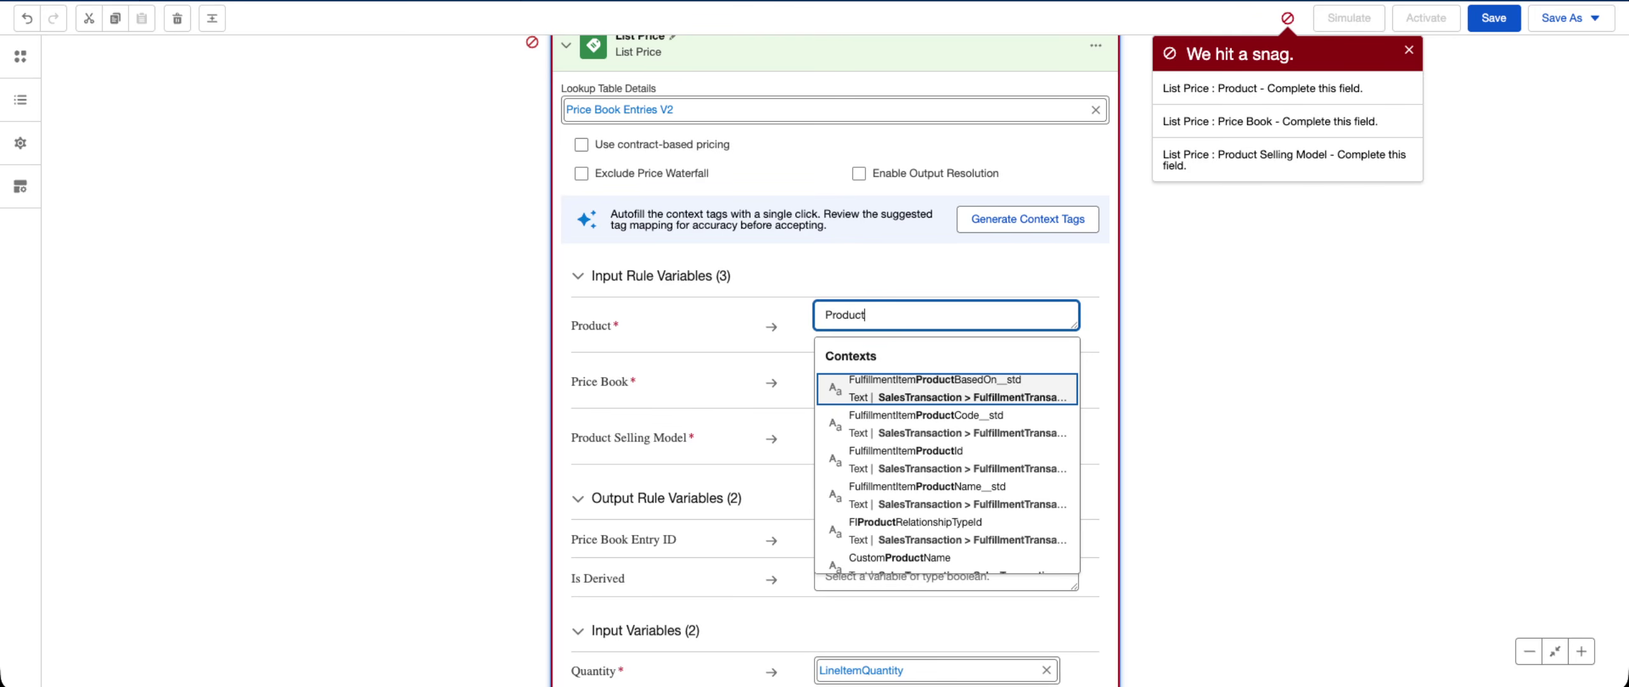
scroll(923, 446, "down", 3)
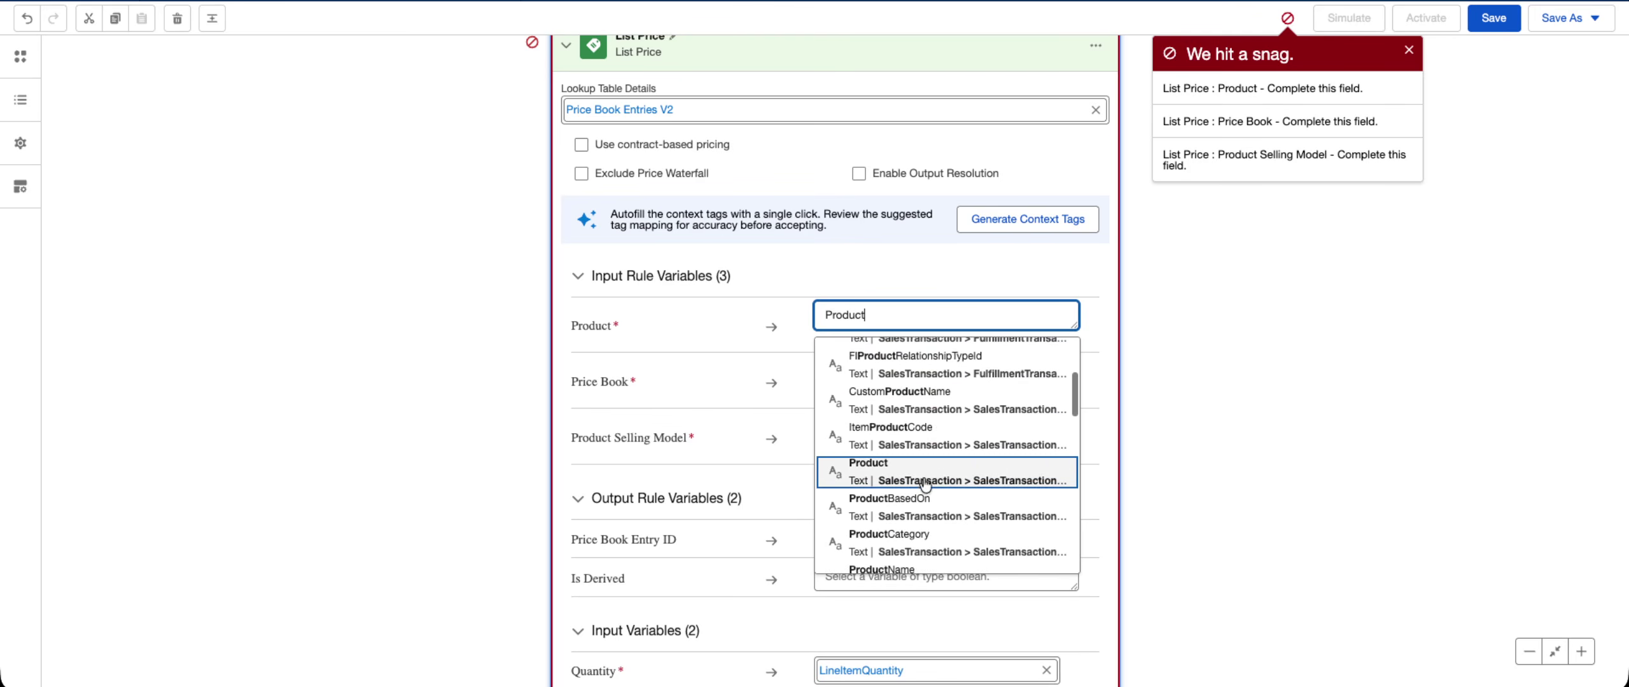
left_click(891, 465)
- Map the Price Book input rule variable to the PriceBooks context tag
left_click(873, 358)
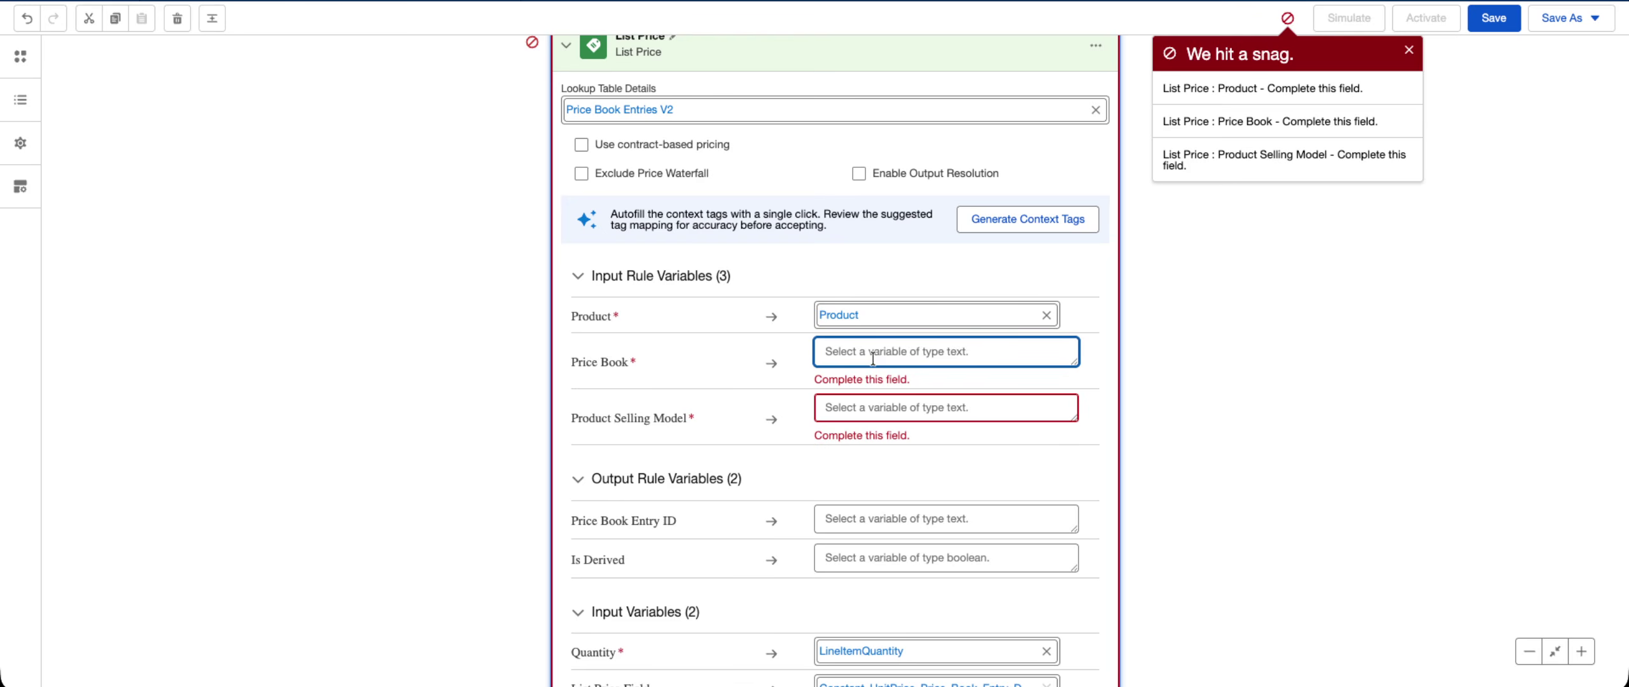
type("PriceB")
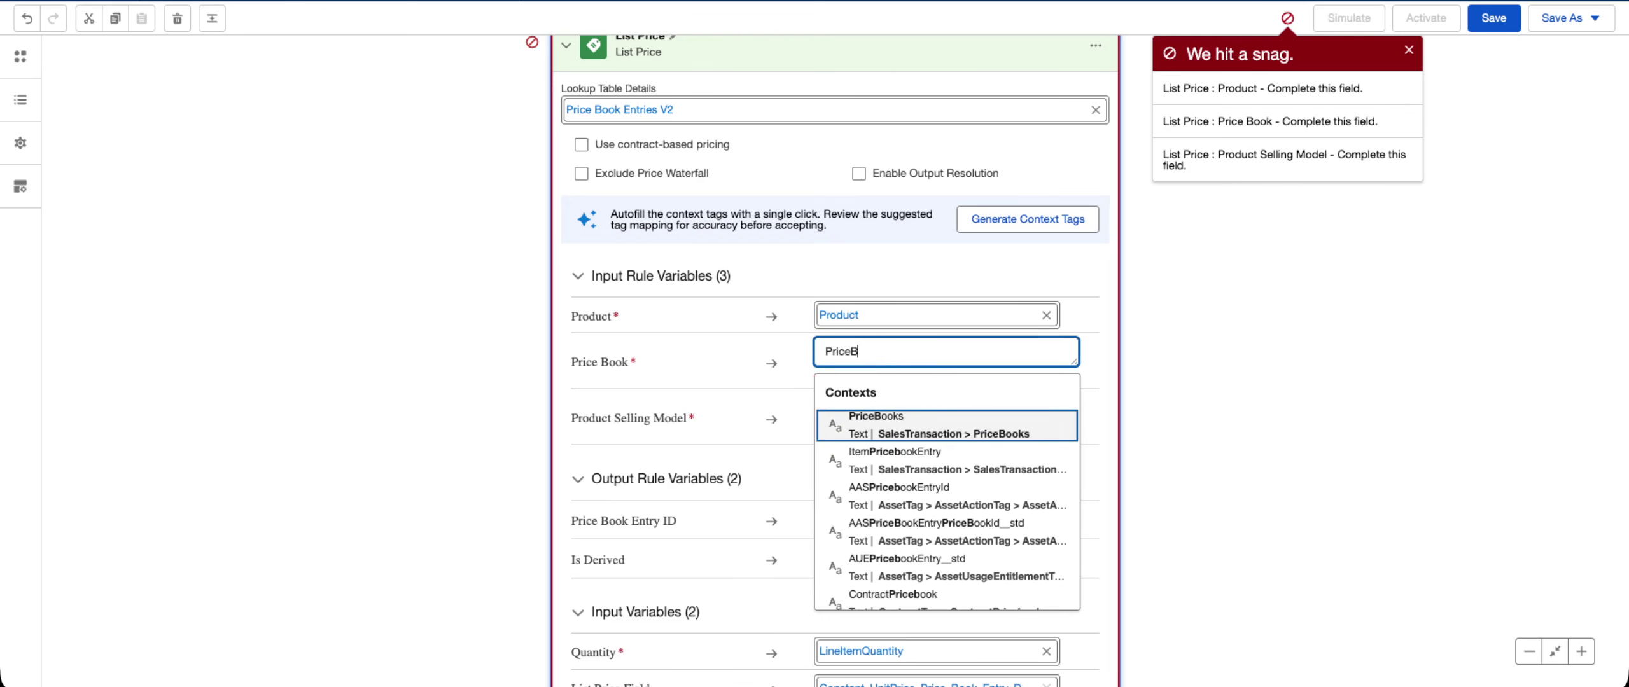
type("ook")
key("Return")
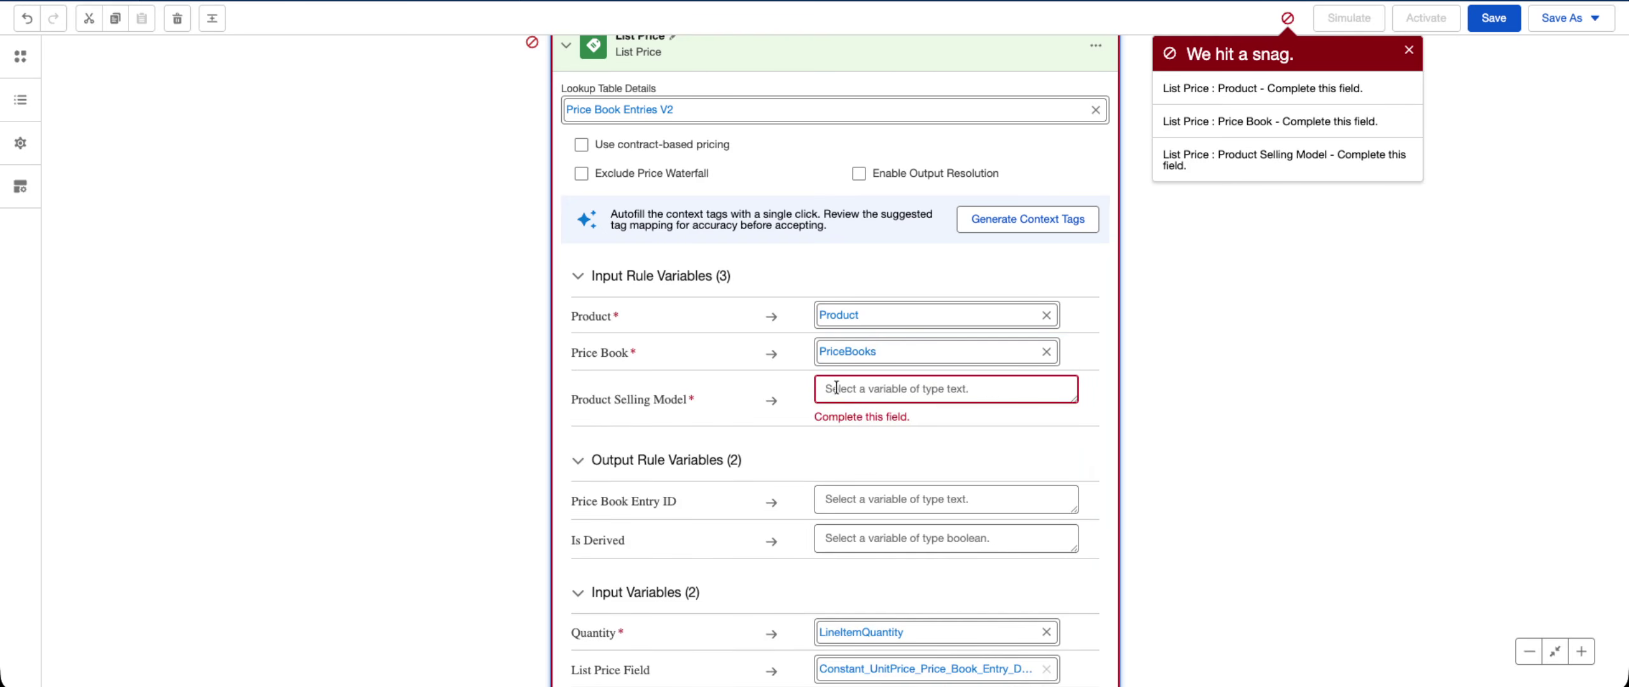
- Map the Product Selling Model input rule variable to the ProductSellingModel context tag and save the pricing procedure
left_click(840, 387)
type("Product")
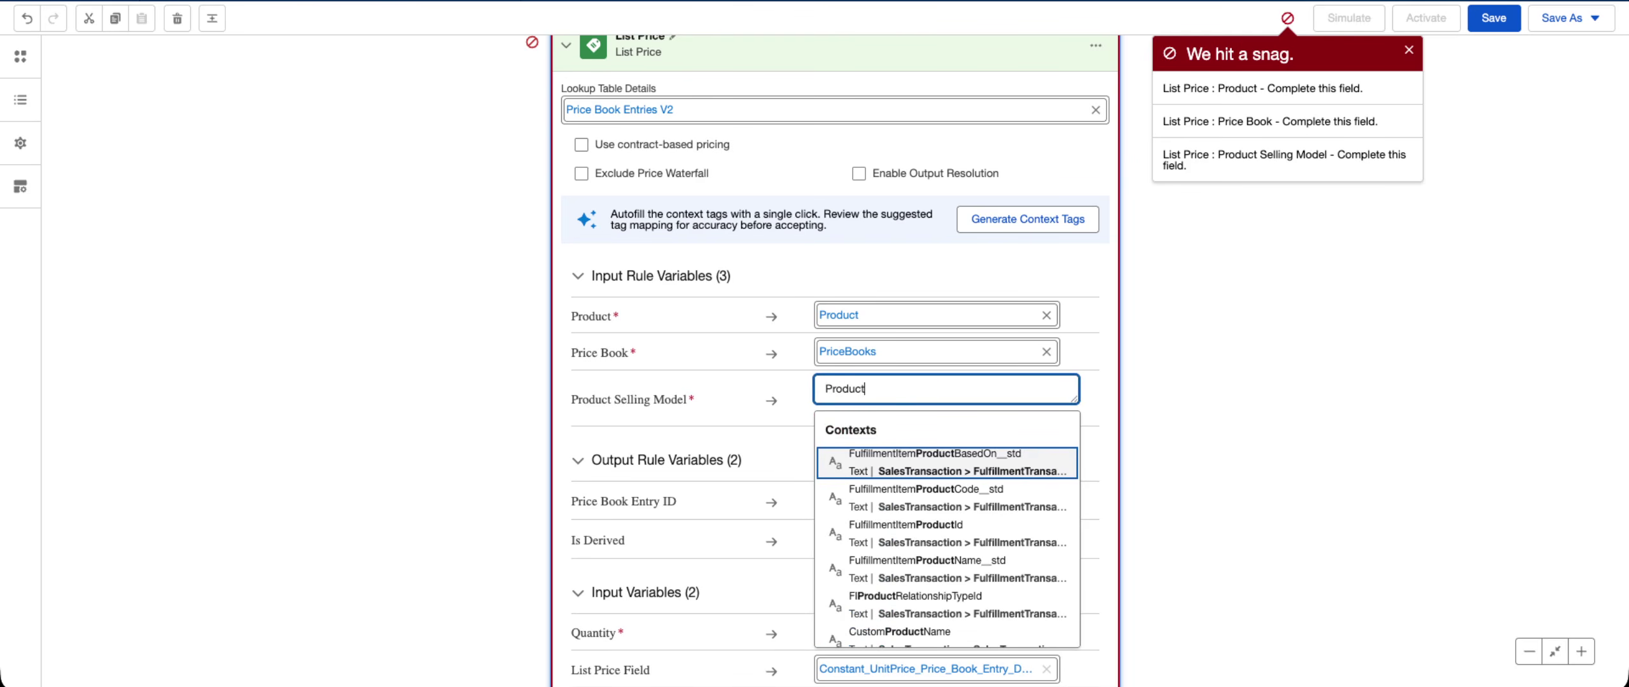
type("See")
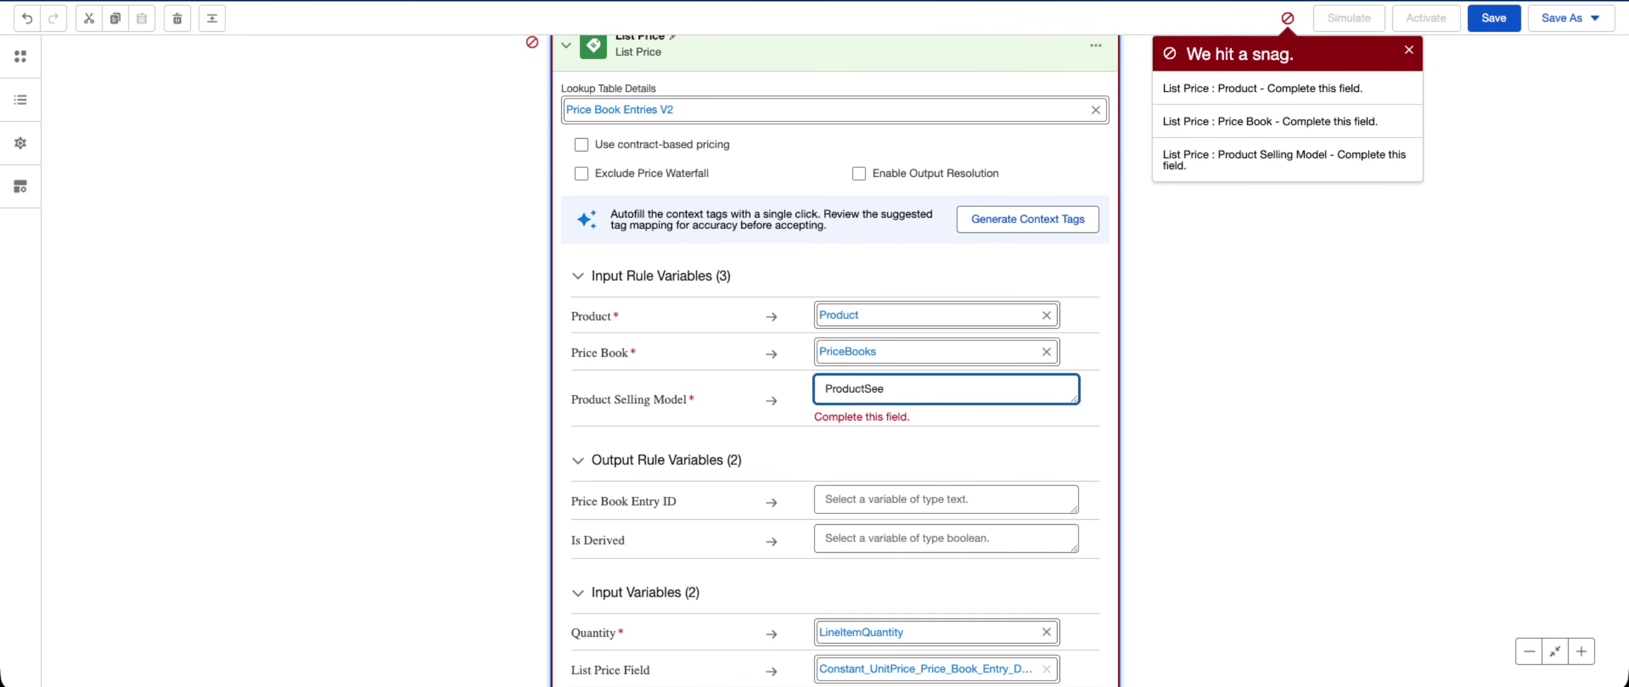
key("BackSpace")
left_click(860, 459)
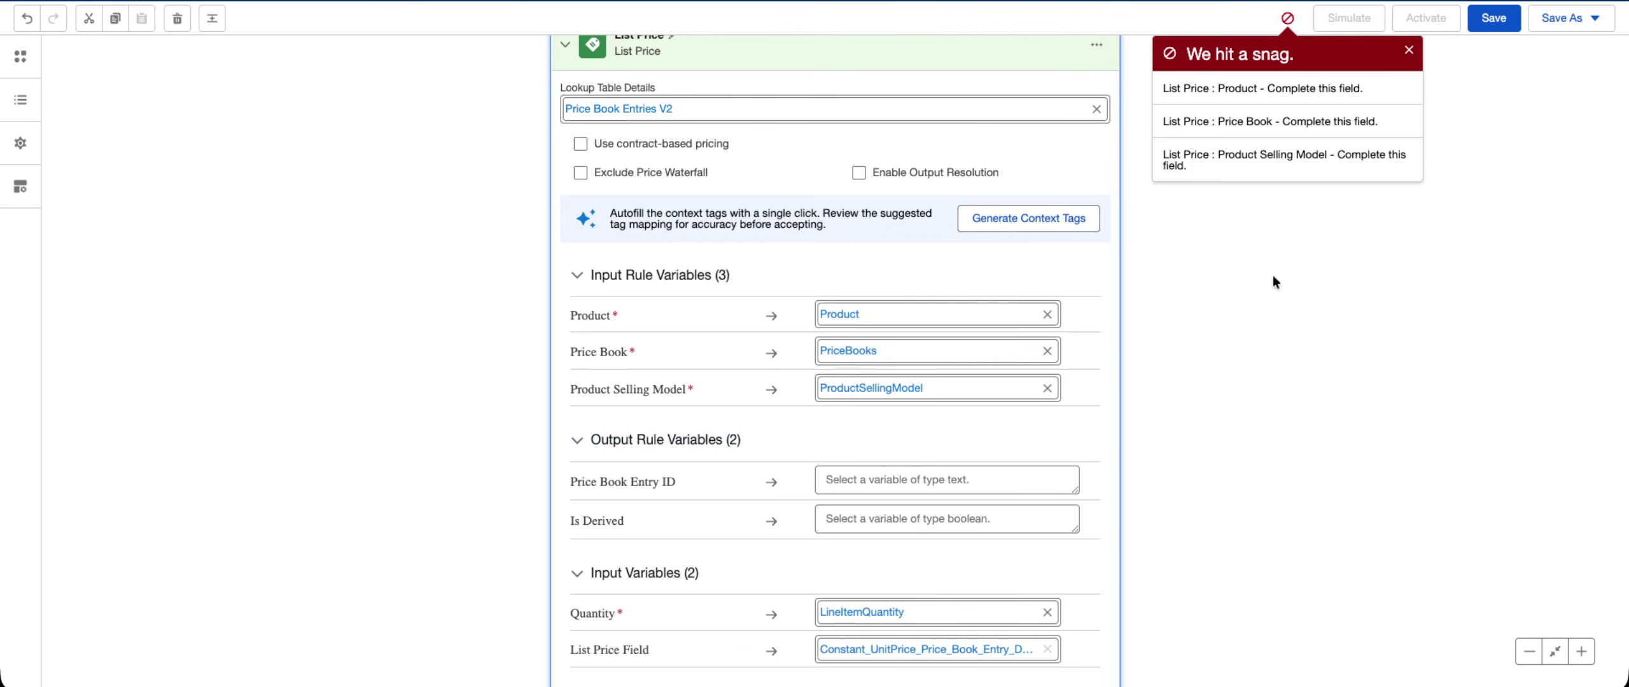
left_click(1494, 18)
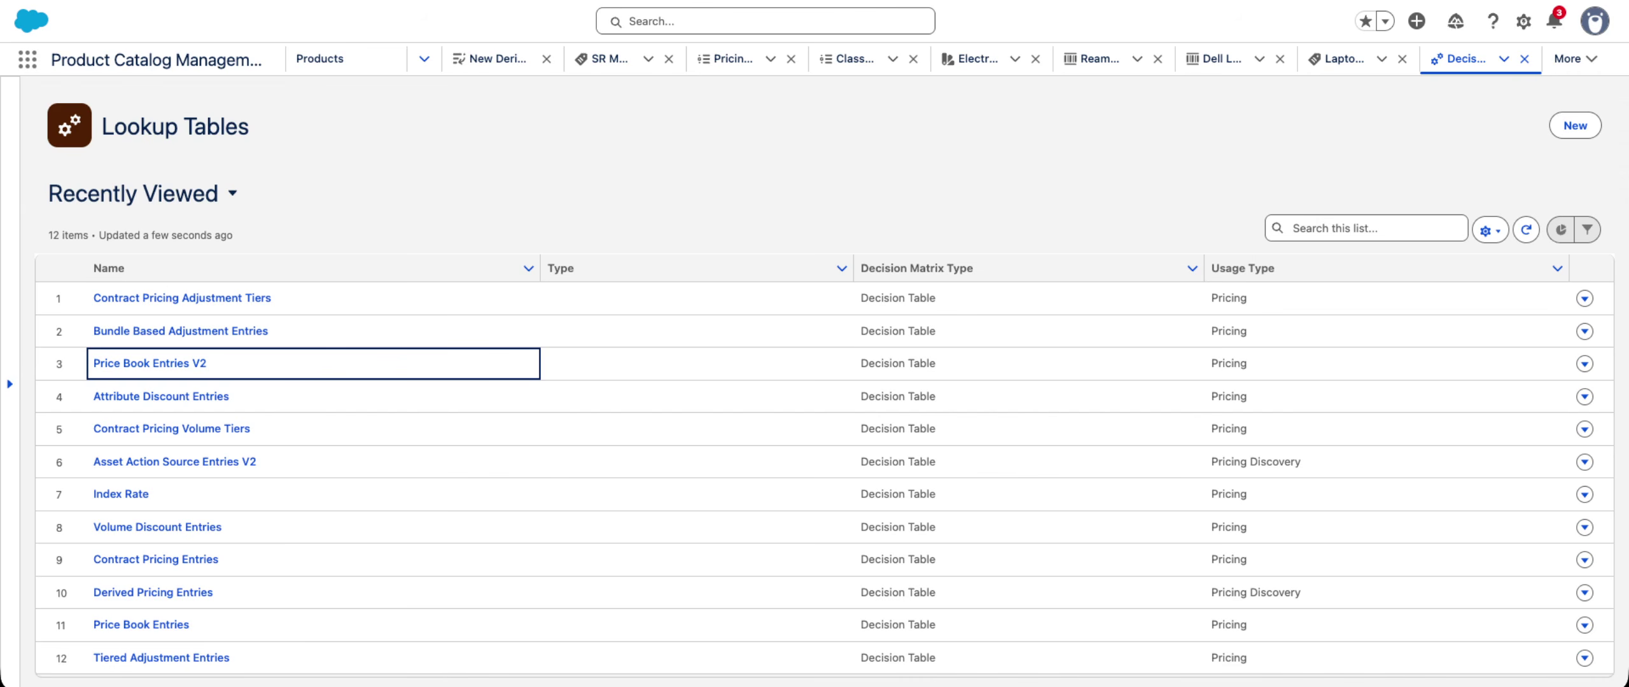
- Open the data of the Price Book Entries V2 lookup table and refresh the table
left_click(150, 364)
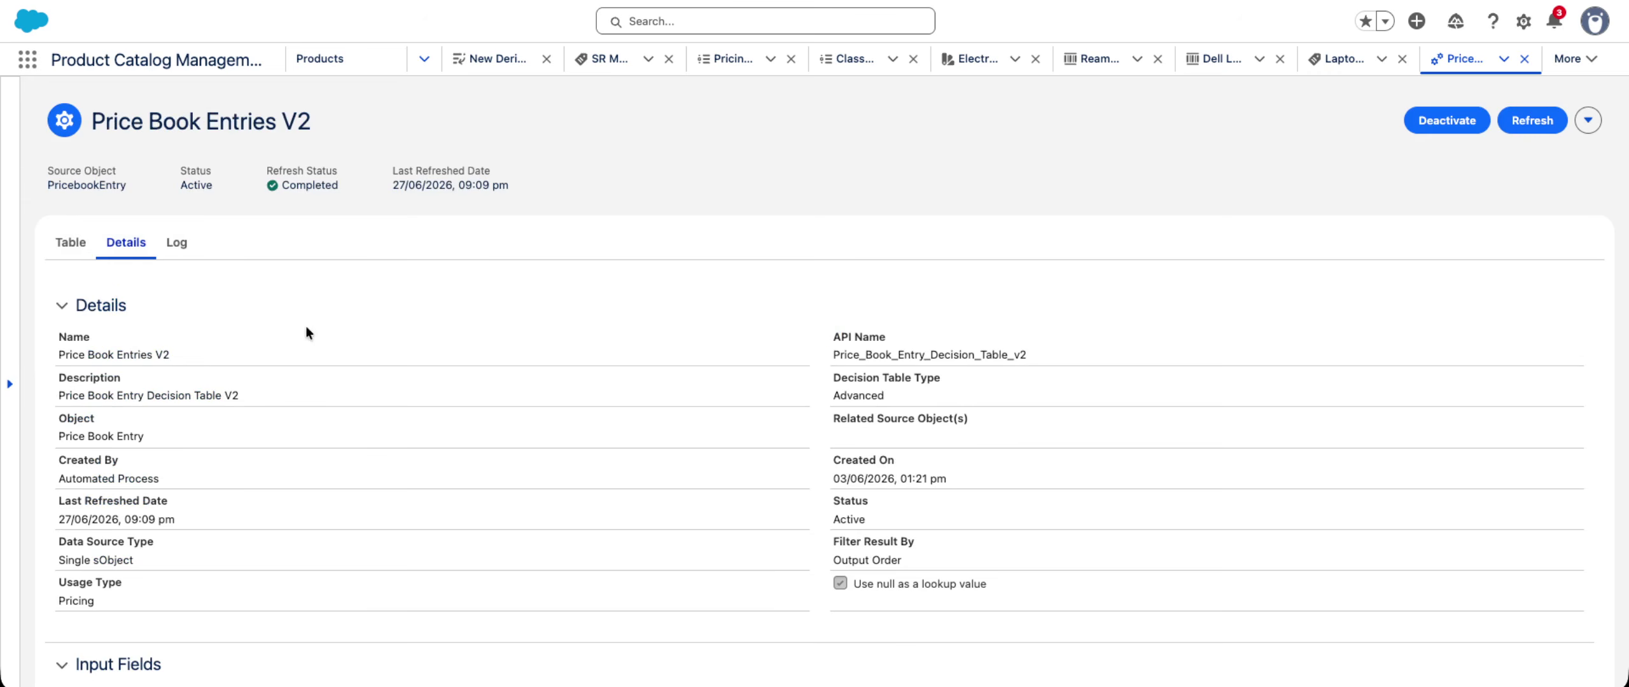
left_click(49, 243)
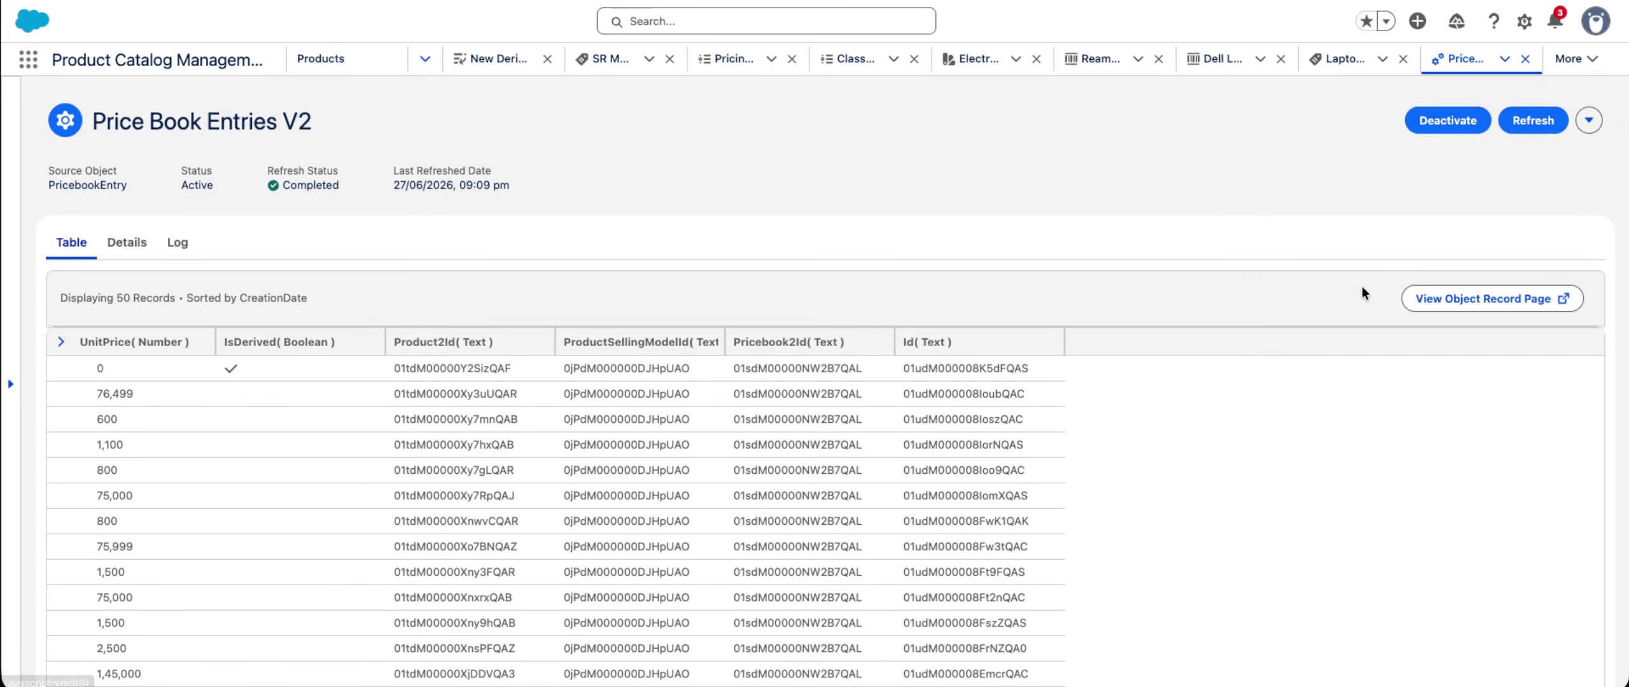
left_click(1530, 121)
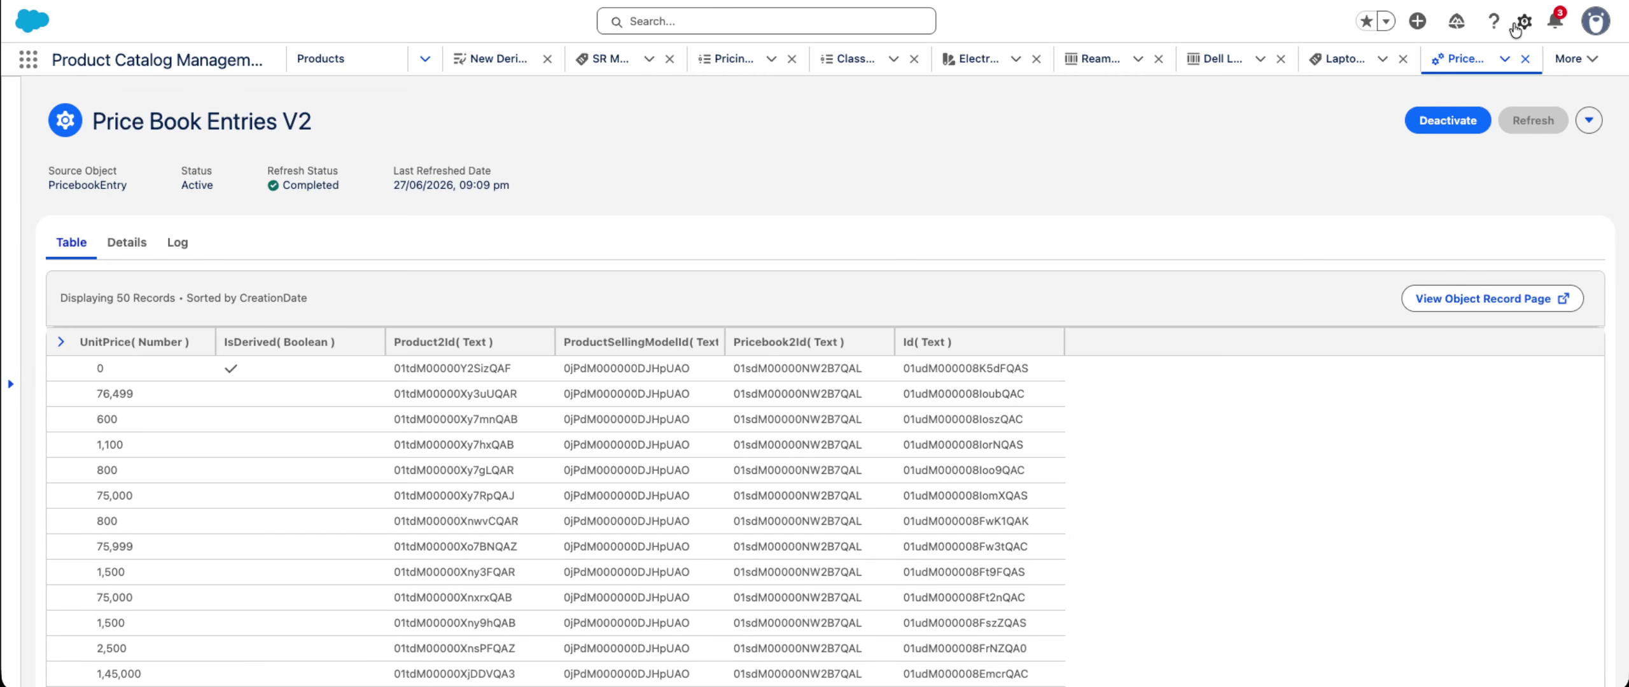
- Open Revenue Settings in Setup and look through the quote, order, pricing and configurator settings
left_click(1525, 23)
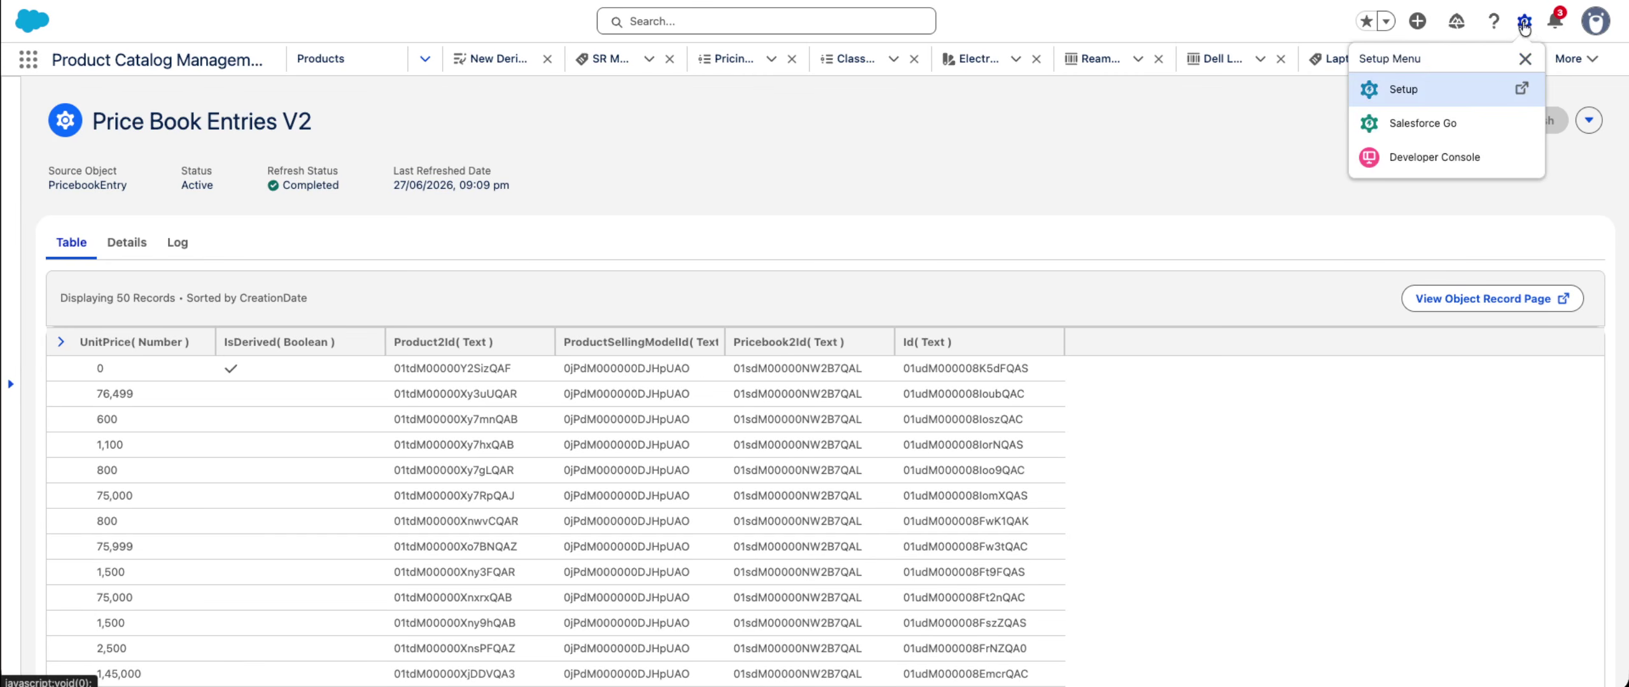
left_click(1429, 93)
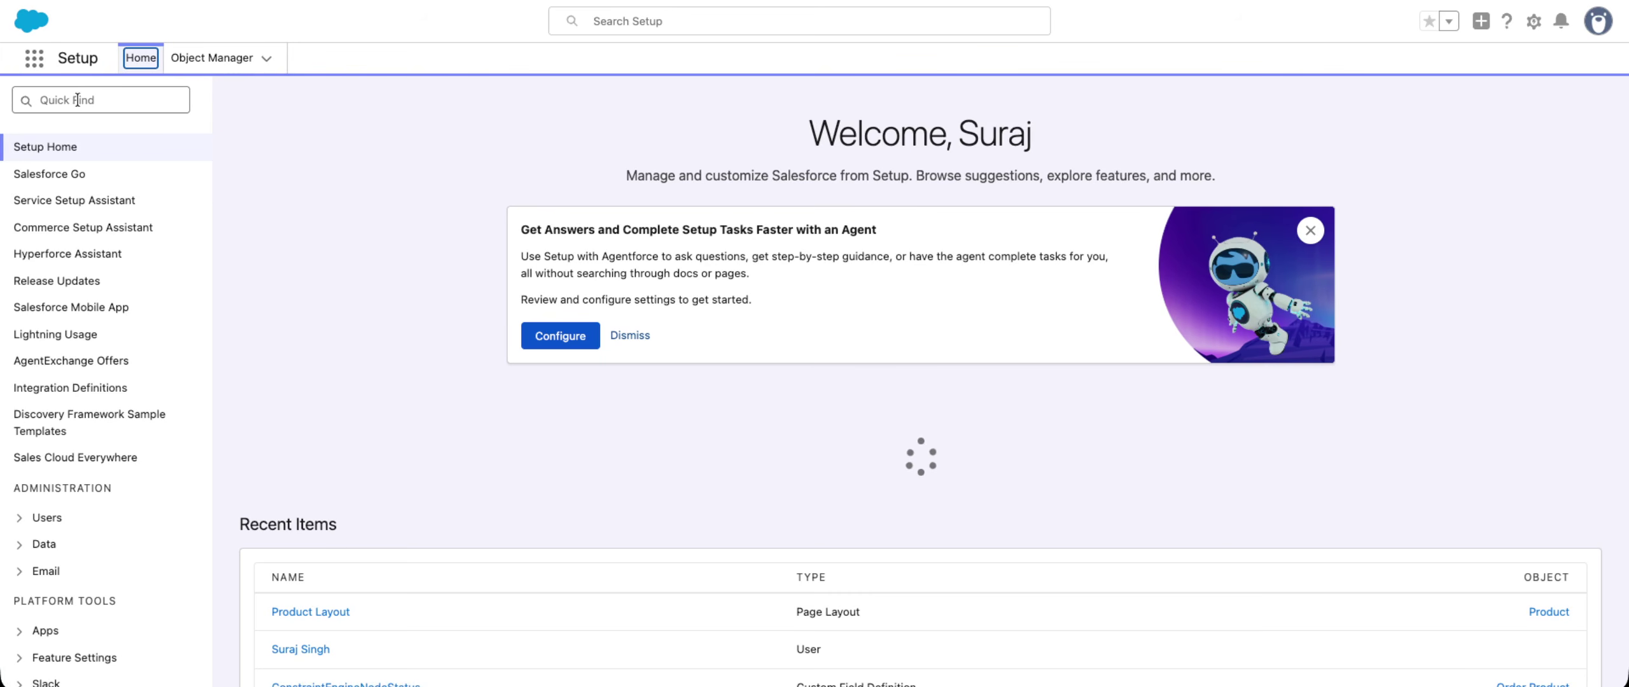
left_click(77, 99)
type("Reve")
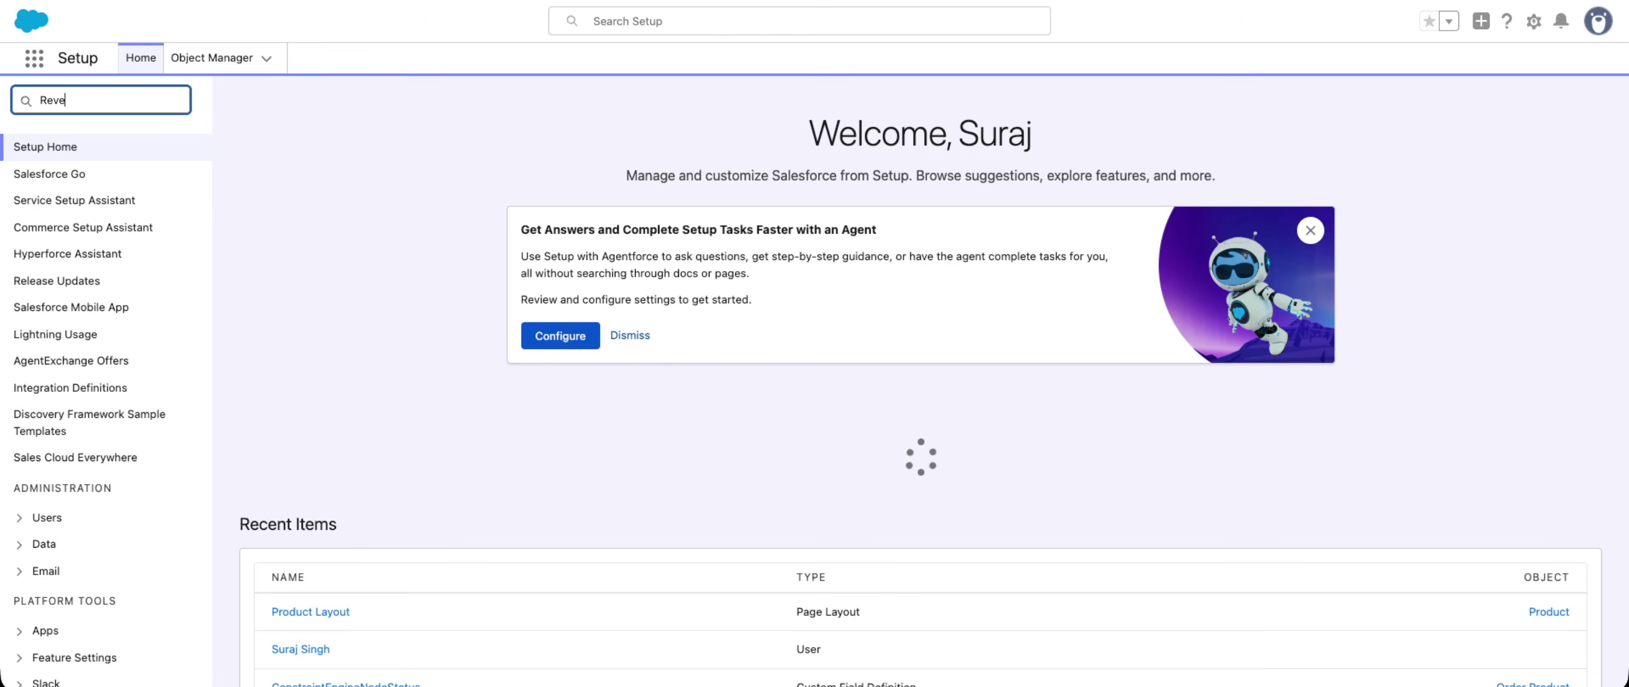
type("nue s")
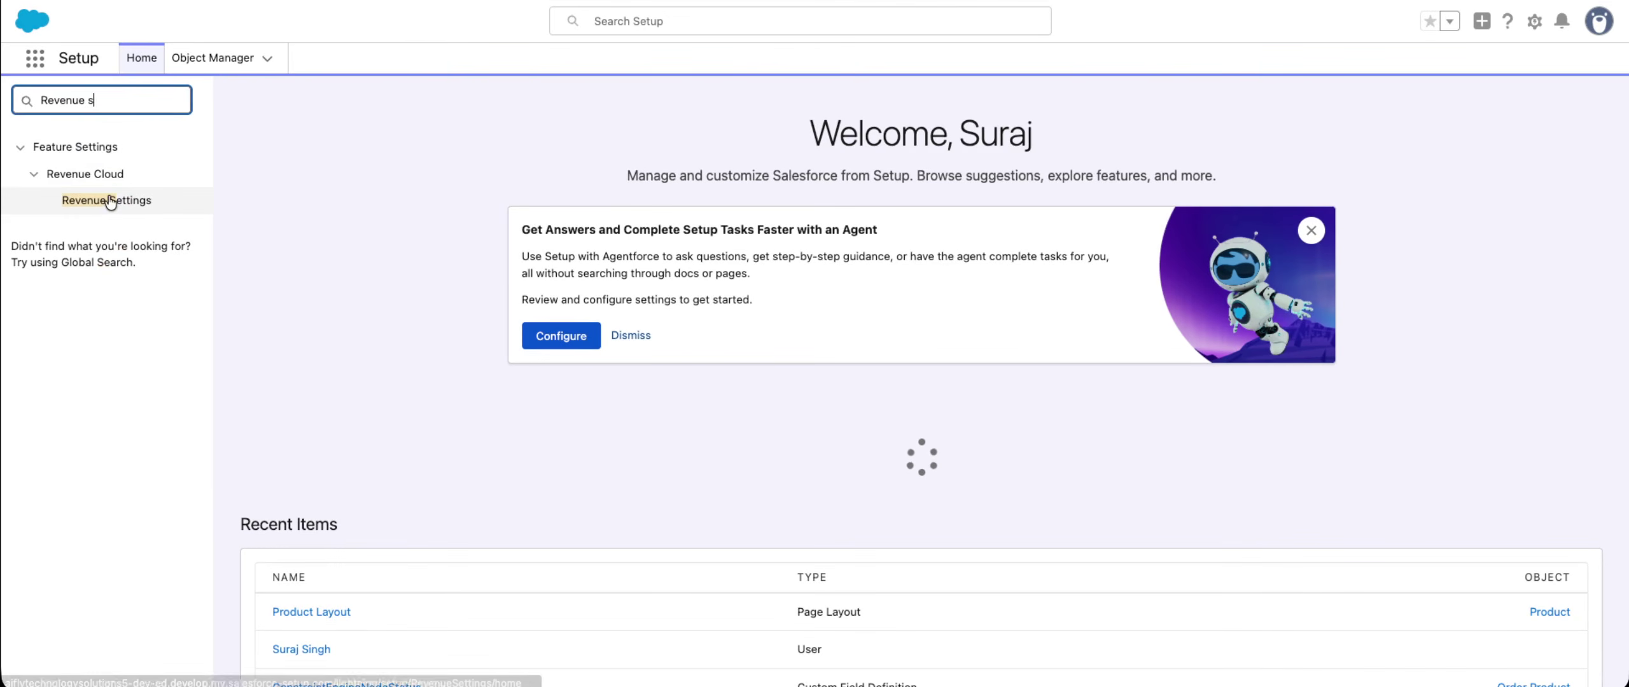
left_click(106, 199)
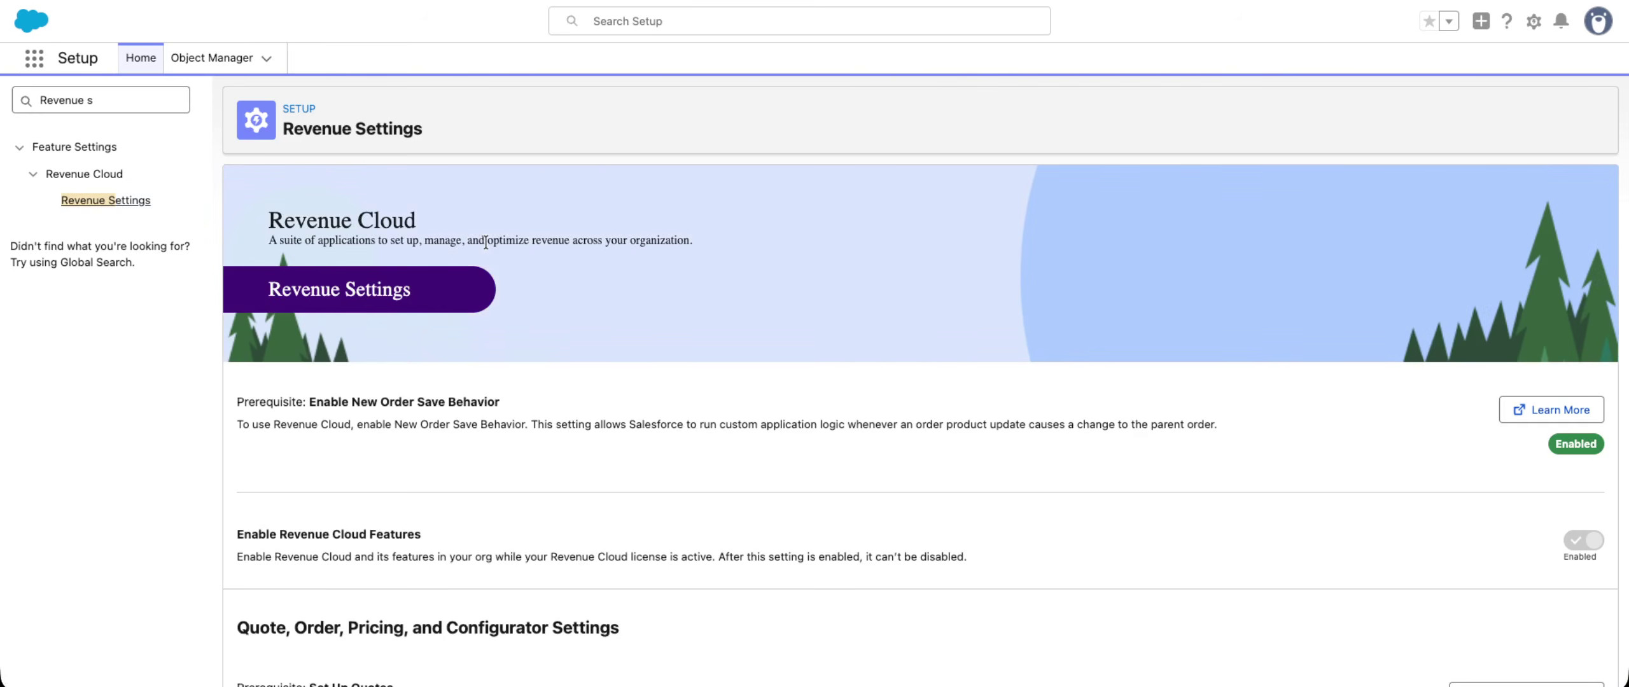
scroll(1264, 407, "down", 5)
scroll(1321, 340, "down", 4)
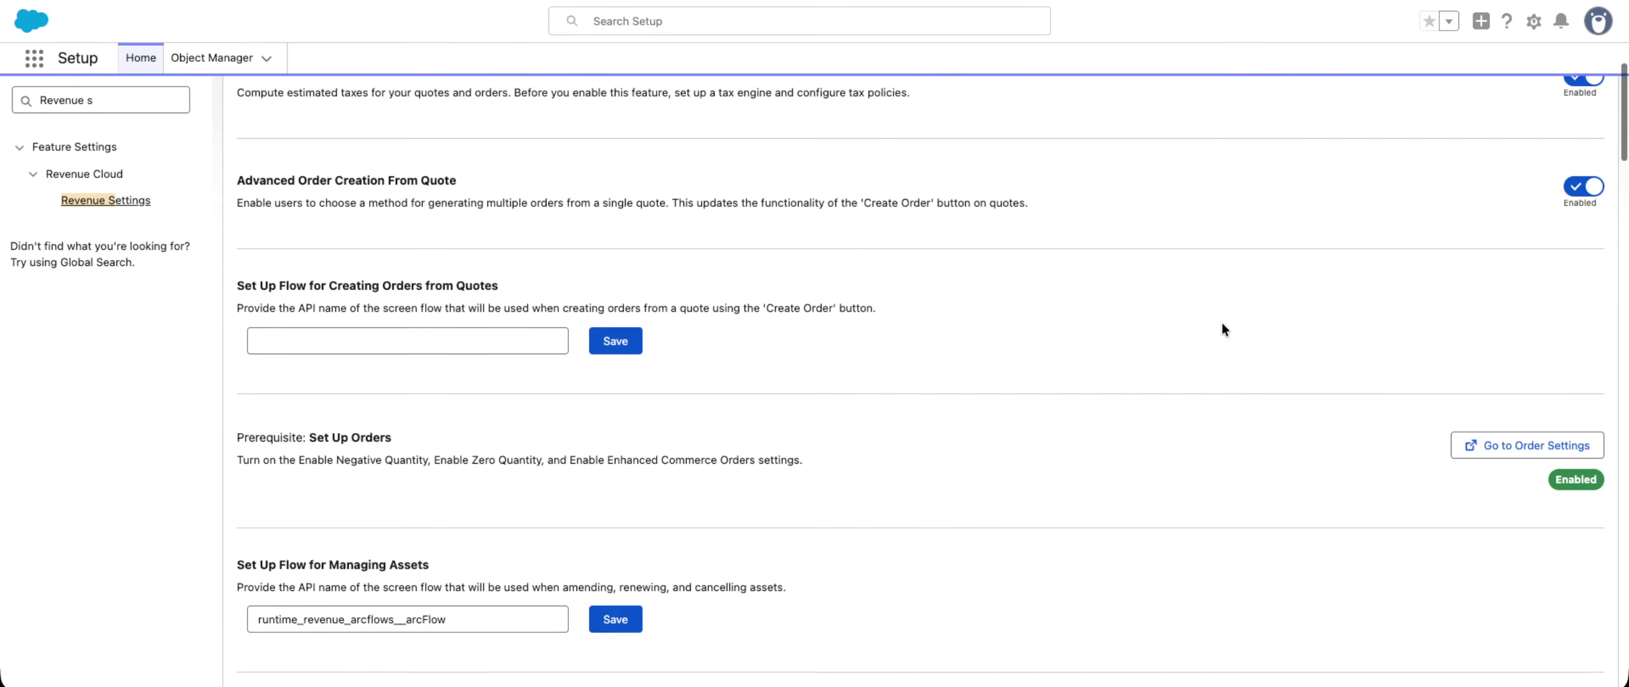
scroll(1065, 379, "down", 10)
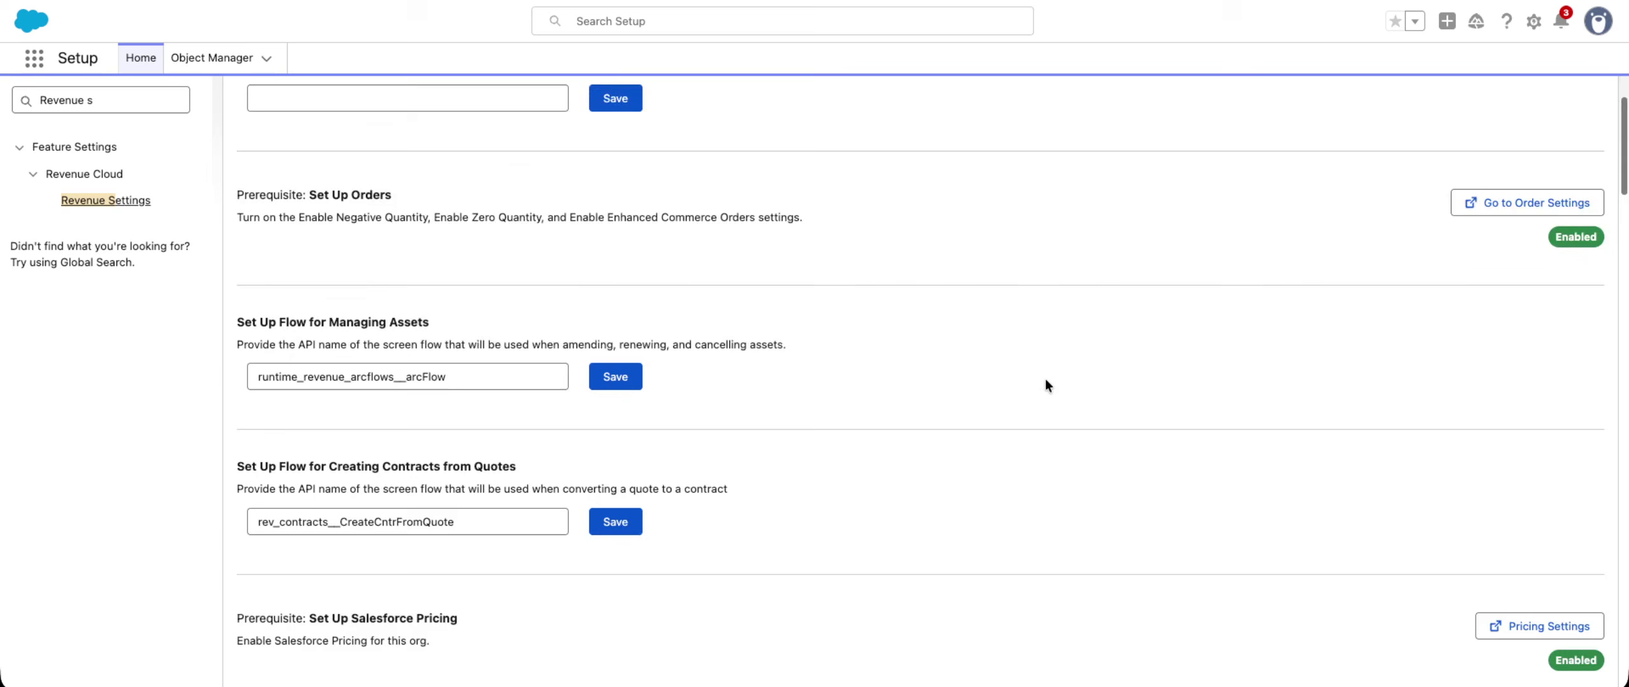
scroll(1046, 380, "down", 10)
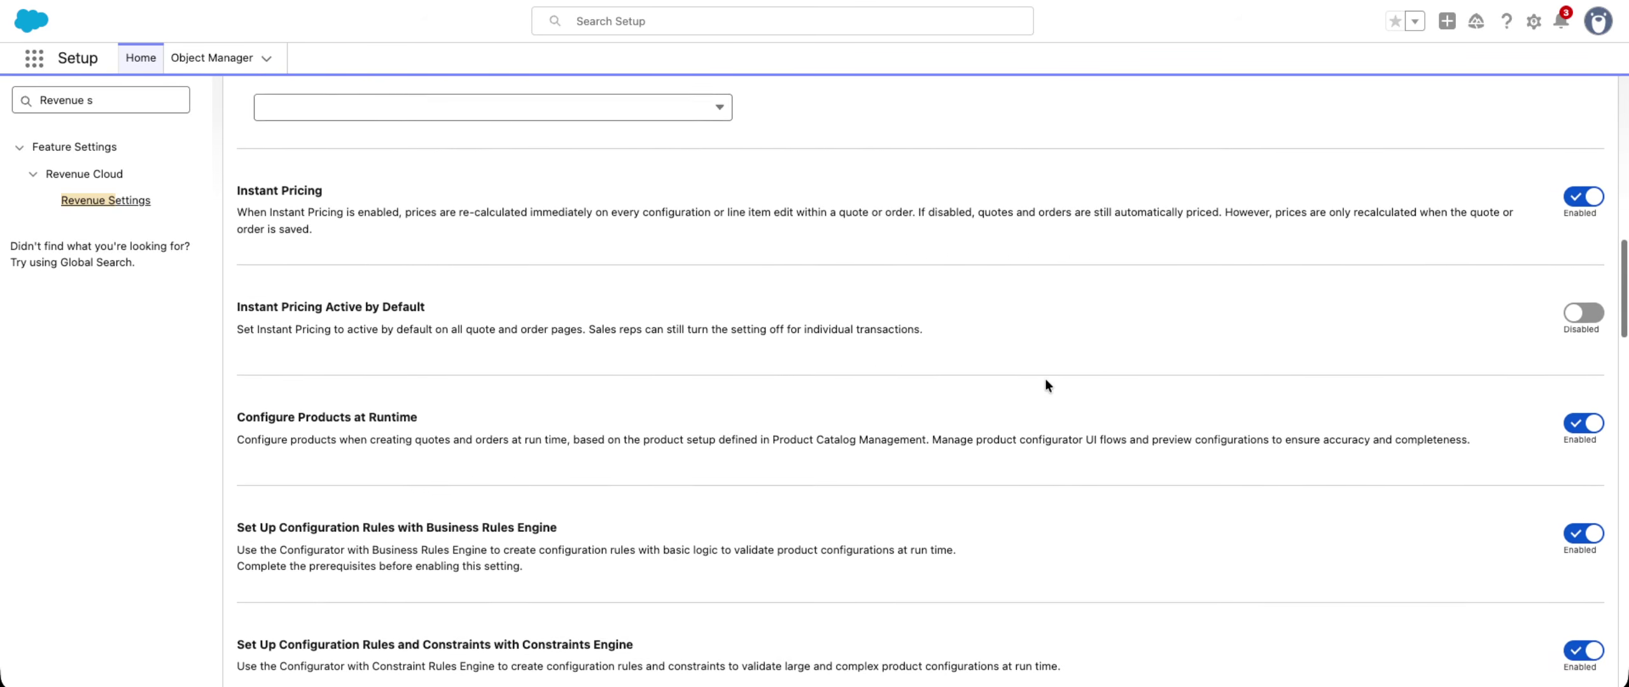
- Find Salesforce Pricing Setup and sync all pricing data into the pricing tables
triple_click(109, 100)
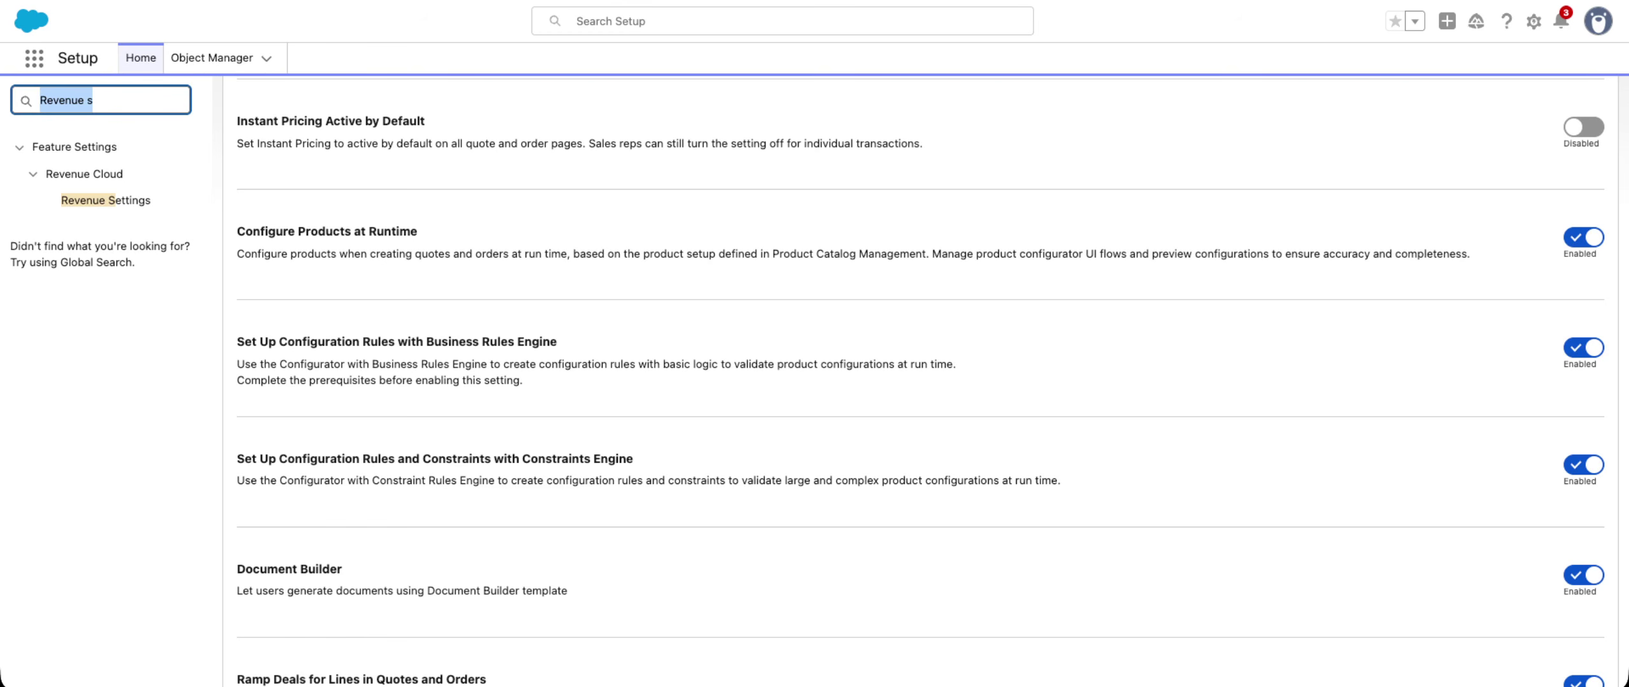
type("Salesforce ")
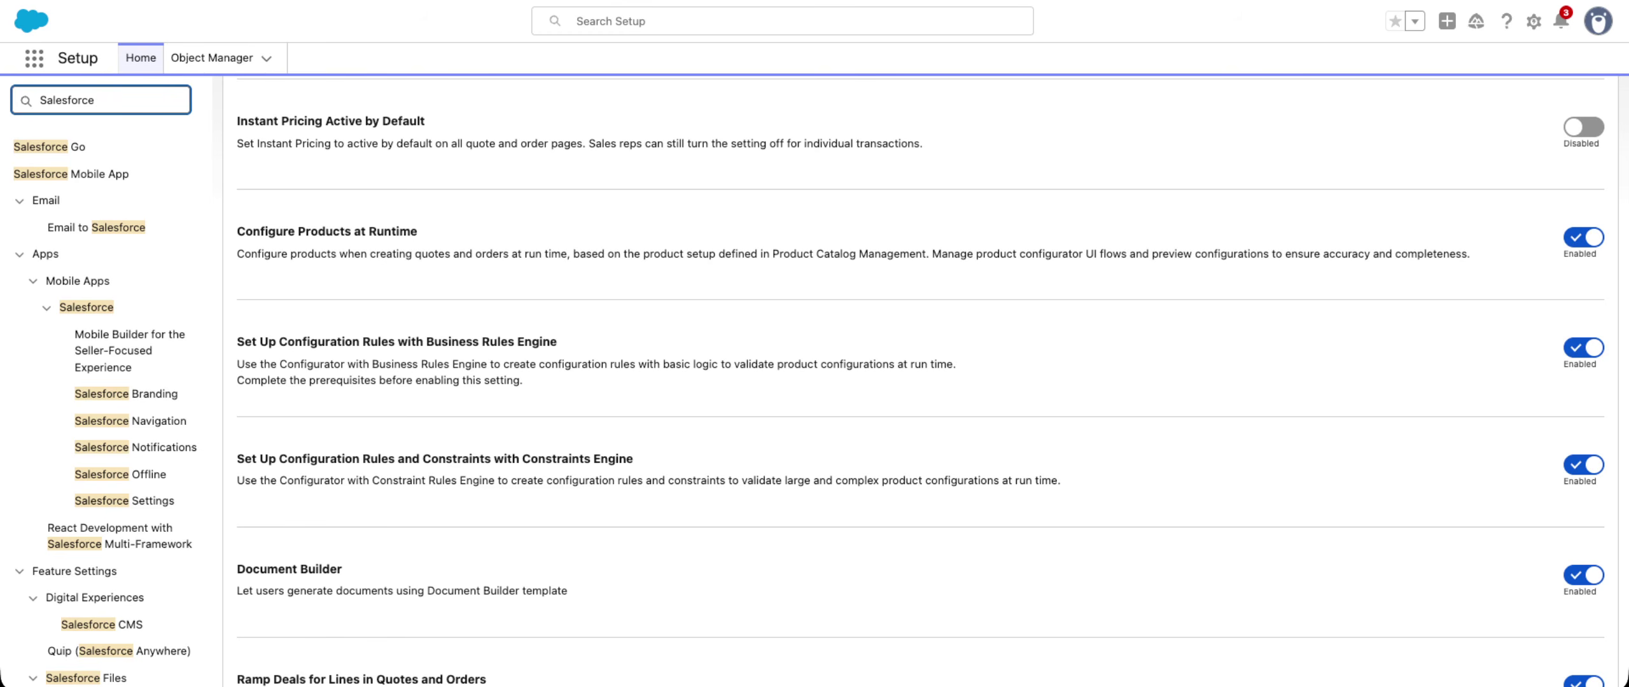
type("Pri")
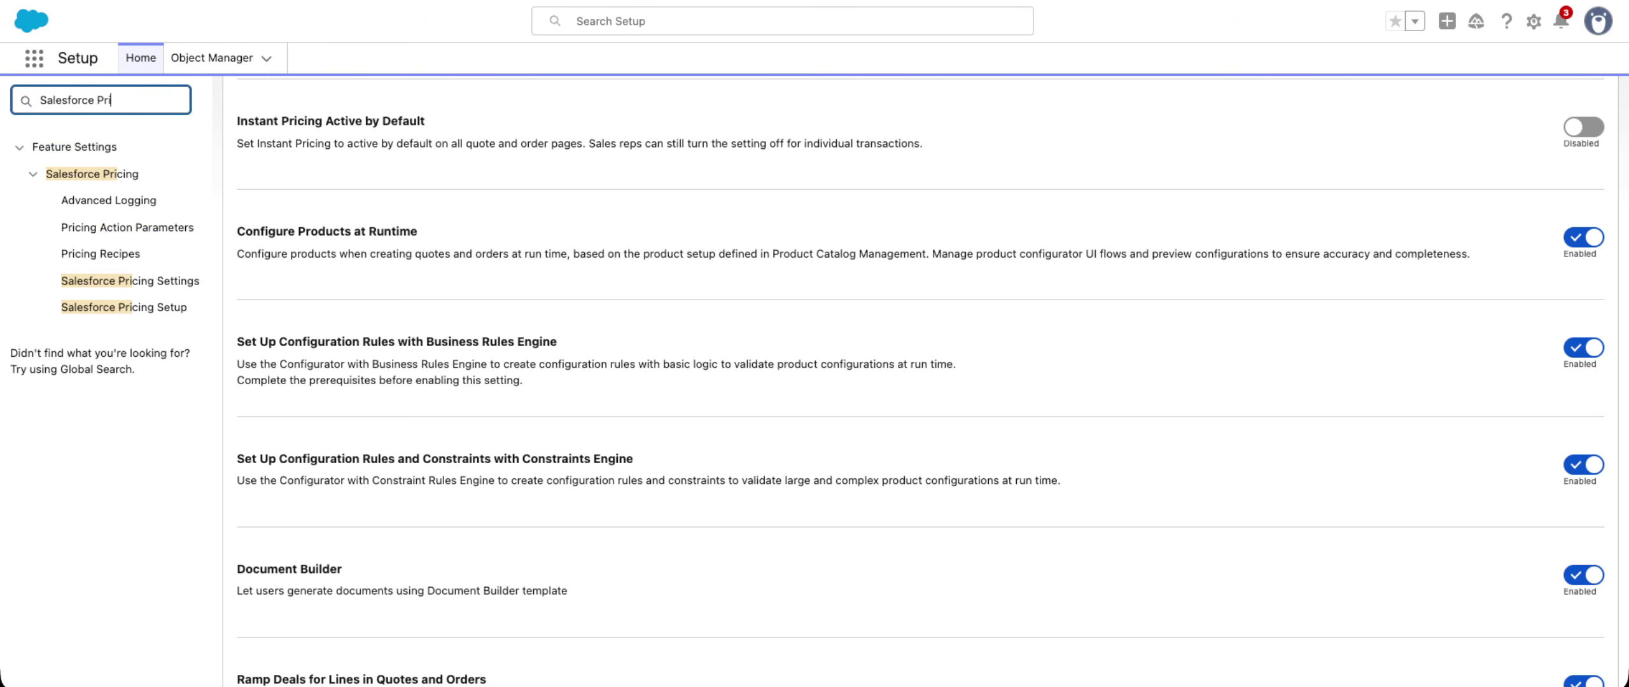
left_click(127, 308)
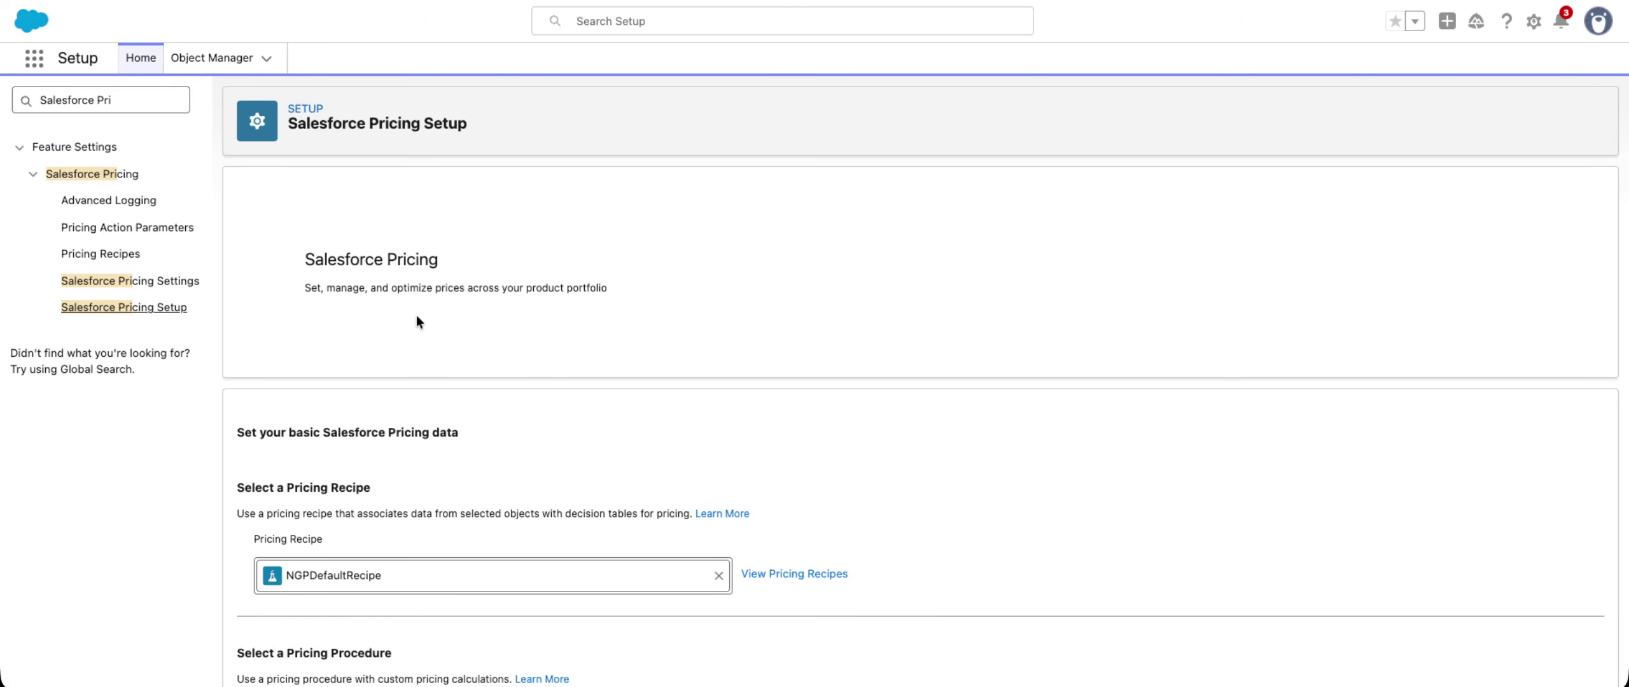
scroll(707, 346, "down", 6)
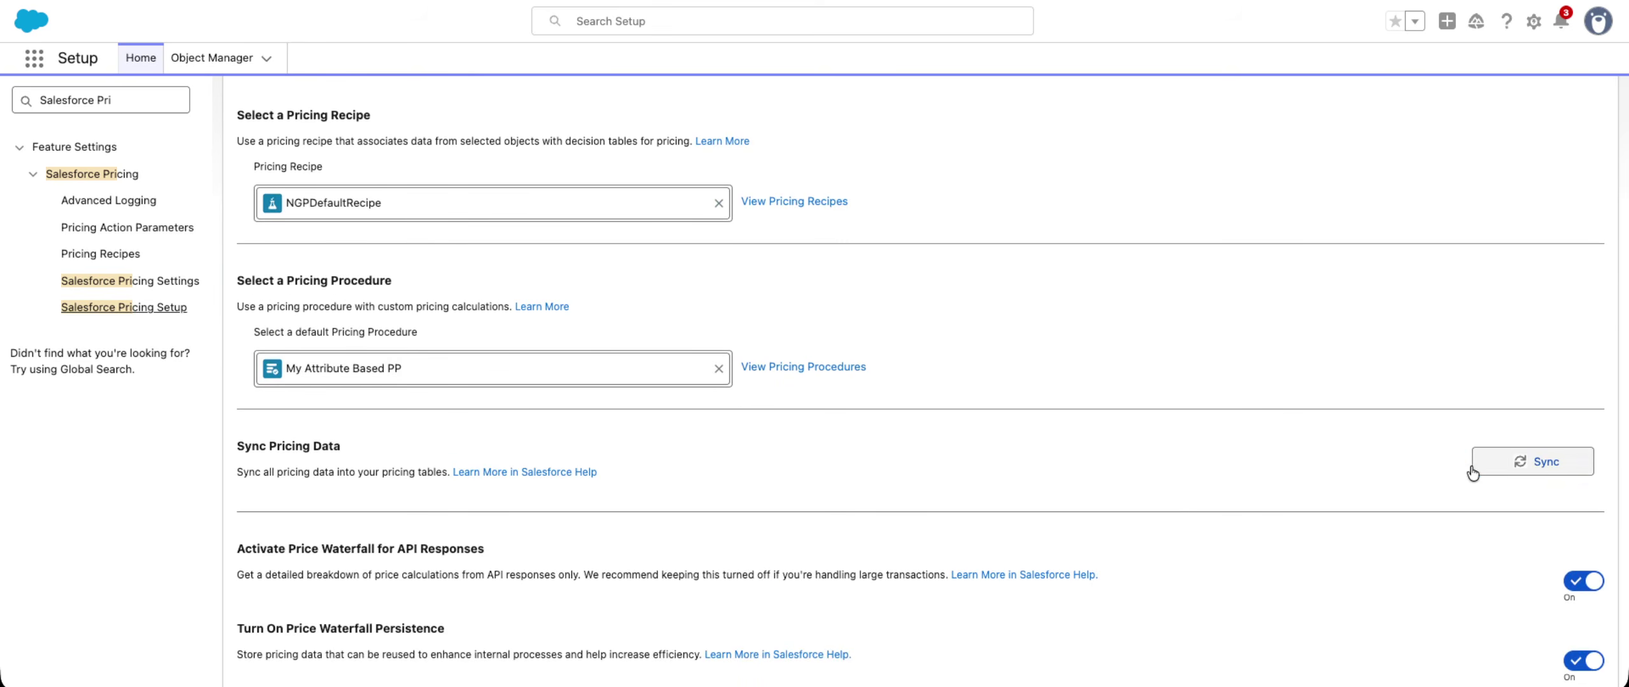
left_click(1483, 468)
left_click(949, 360)
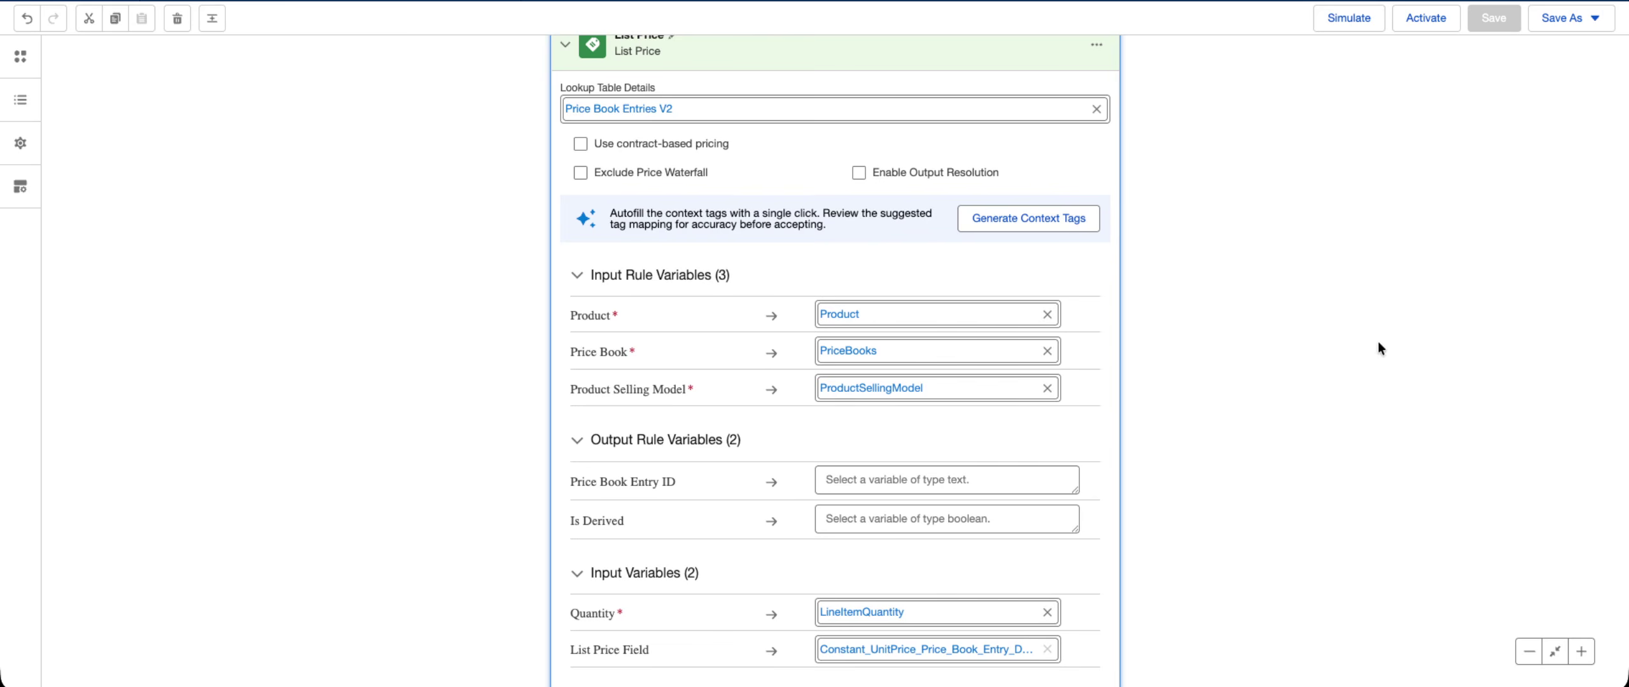
- Activate the pricing procedure and look through its elements
scroll(1378, 343, "up", 4)
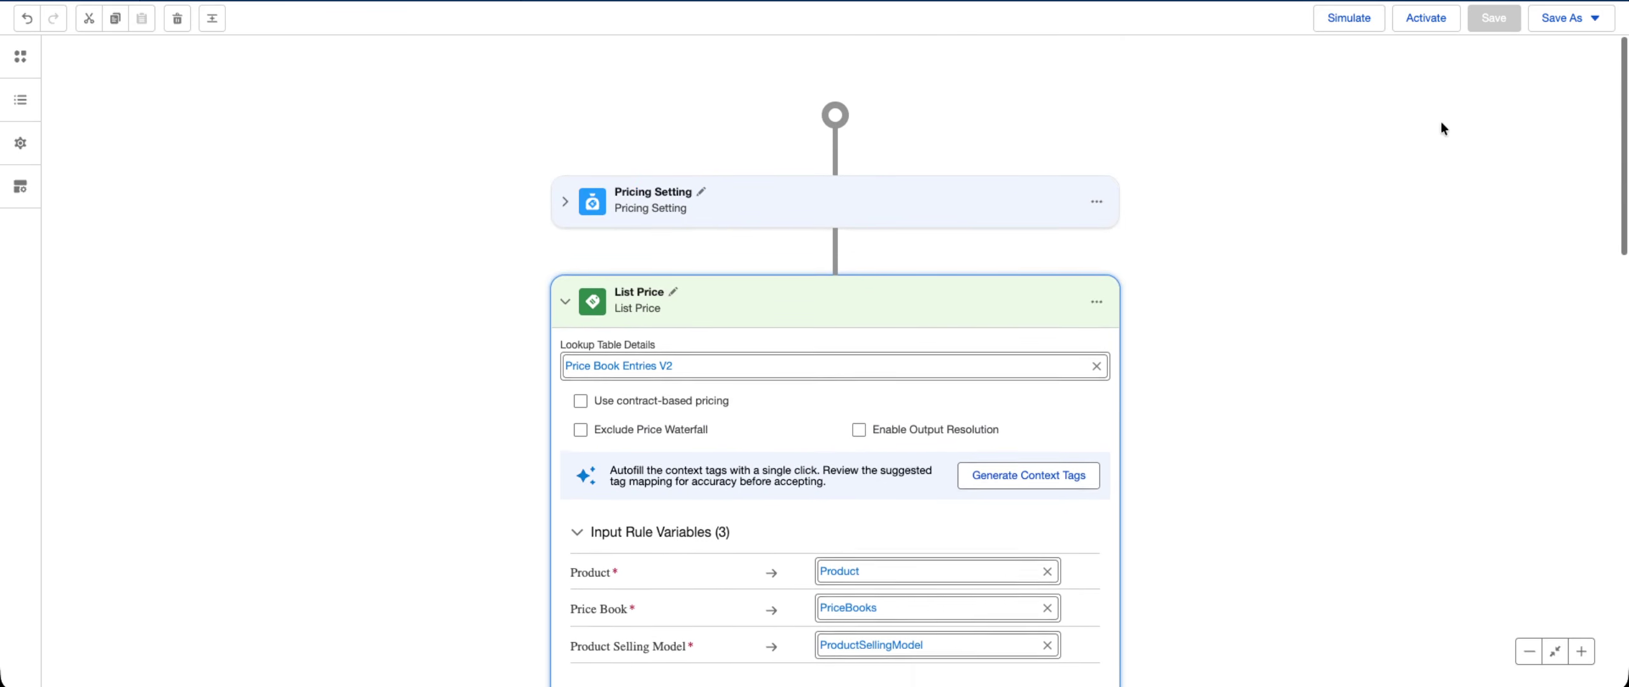
left_click(1412, 25)
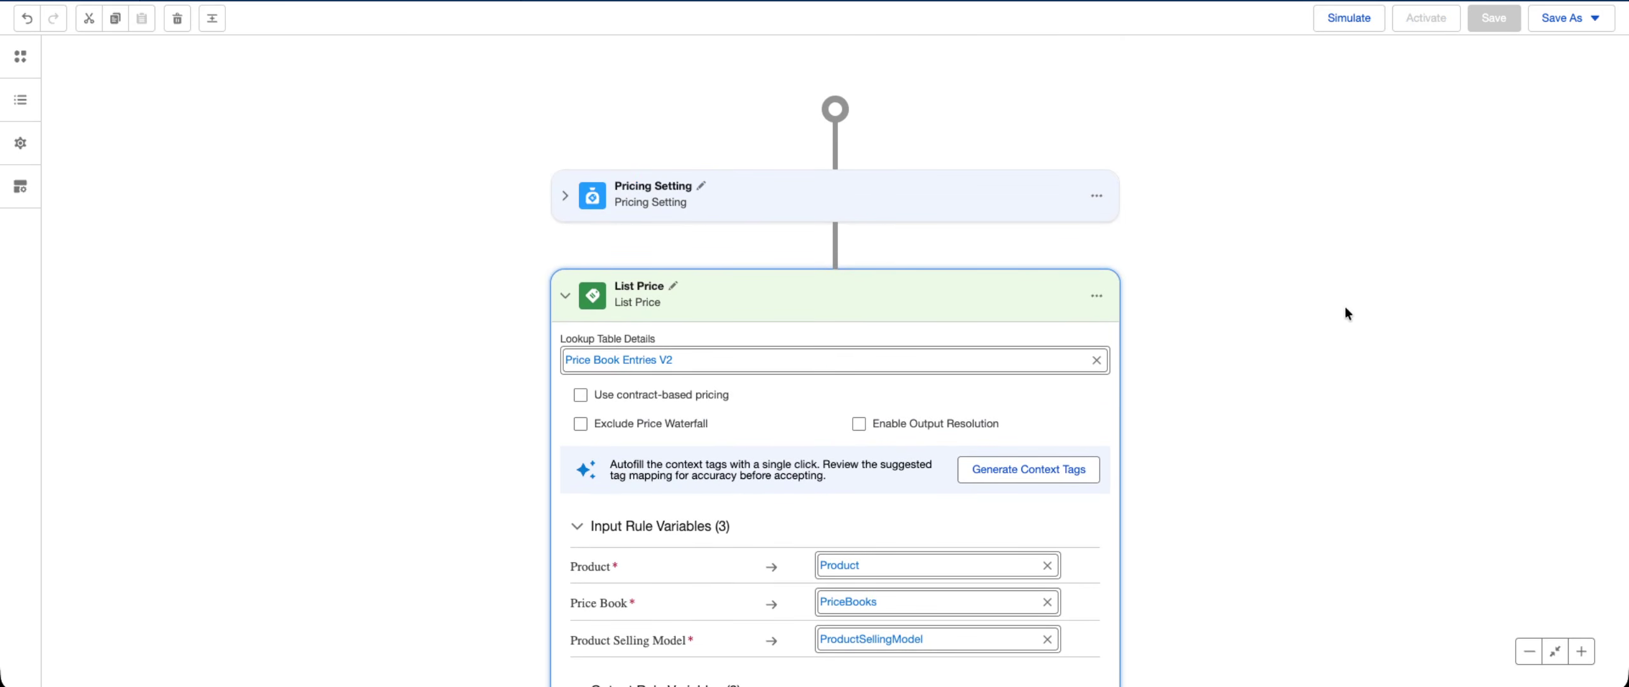
scroll(1345, 306, "down", 15)
scroll(1345, 308, "down", 10)
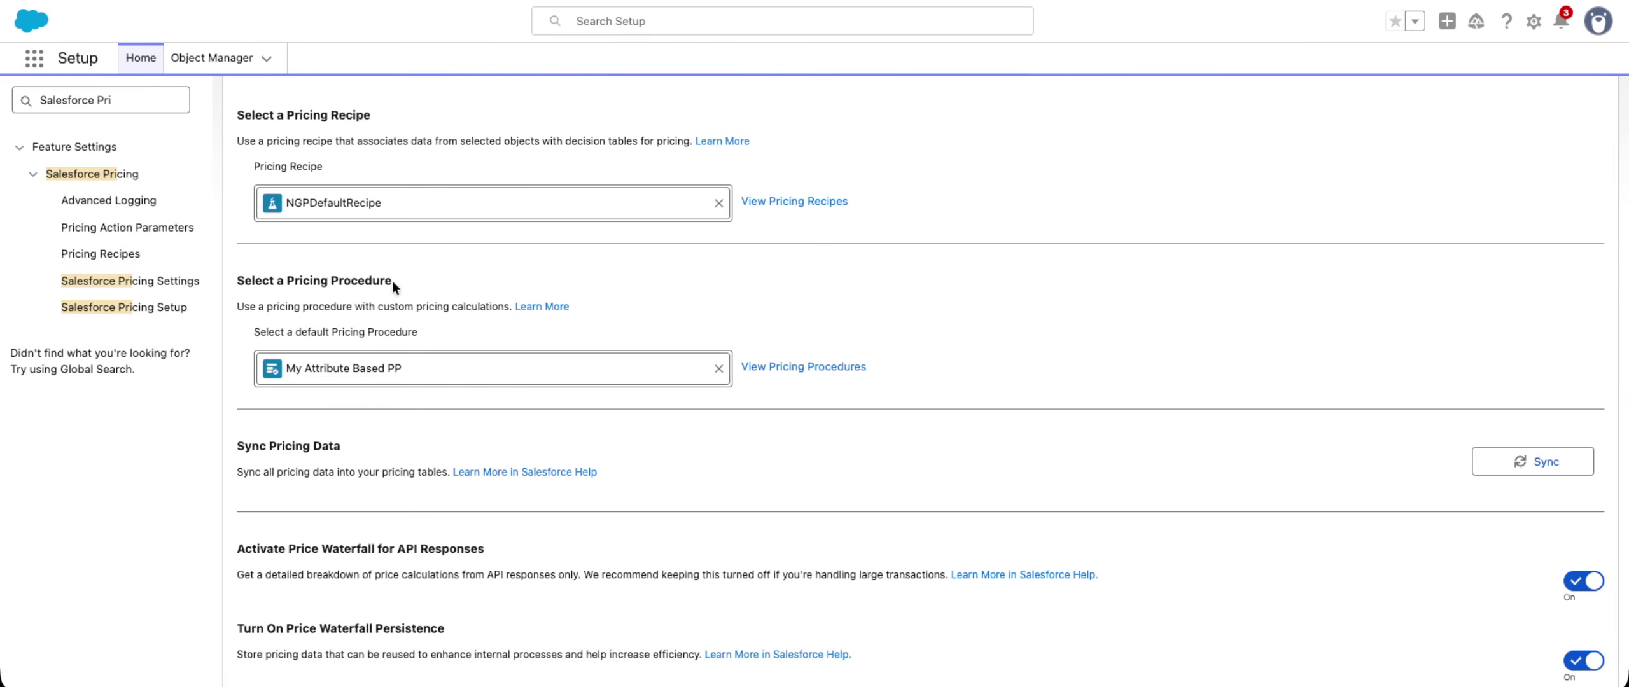
- Search Setup for Revenue and open the Revenue Settings page
triple_click(65, 100)
type("Reve")
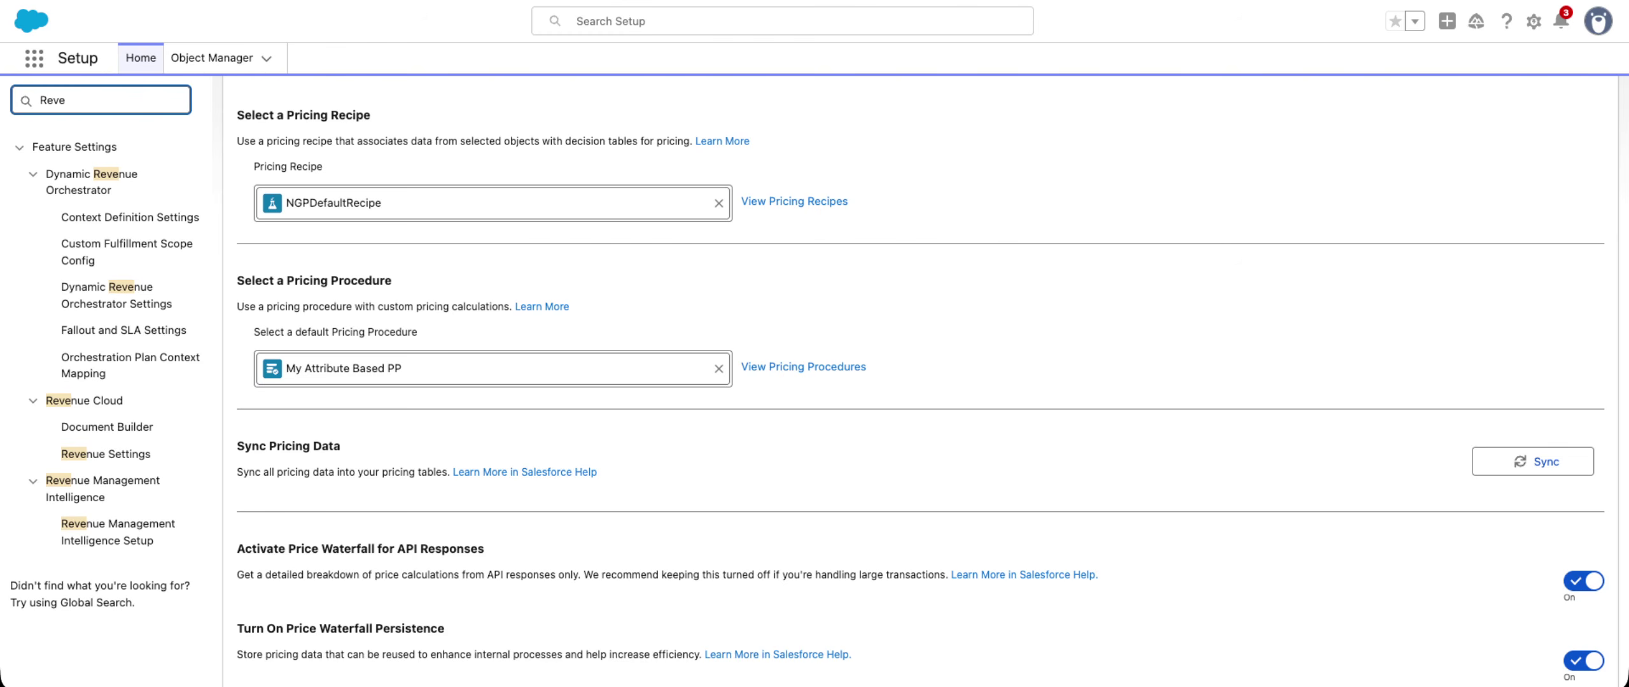
type("nuw")
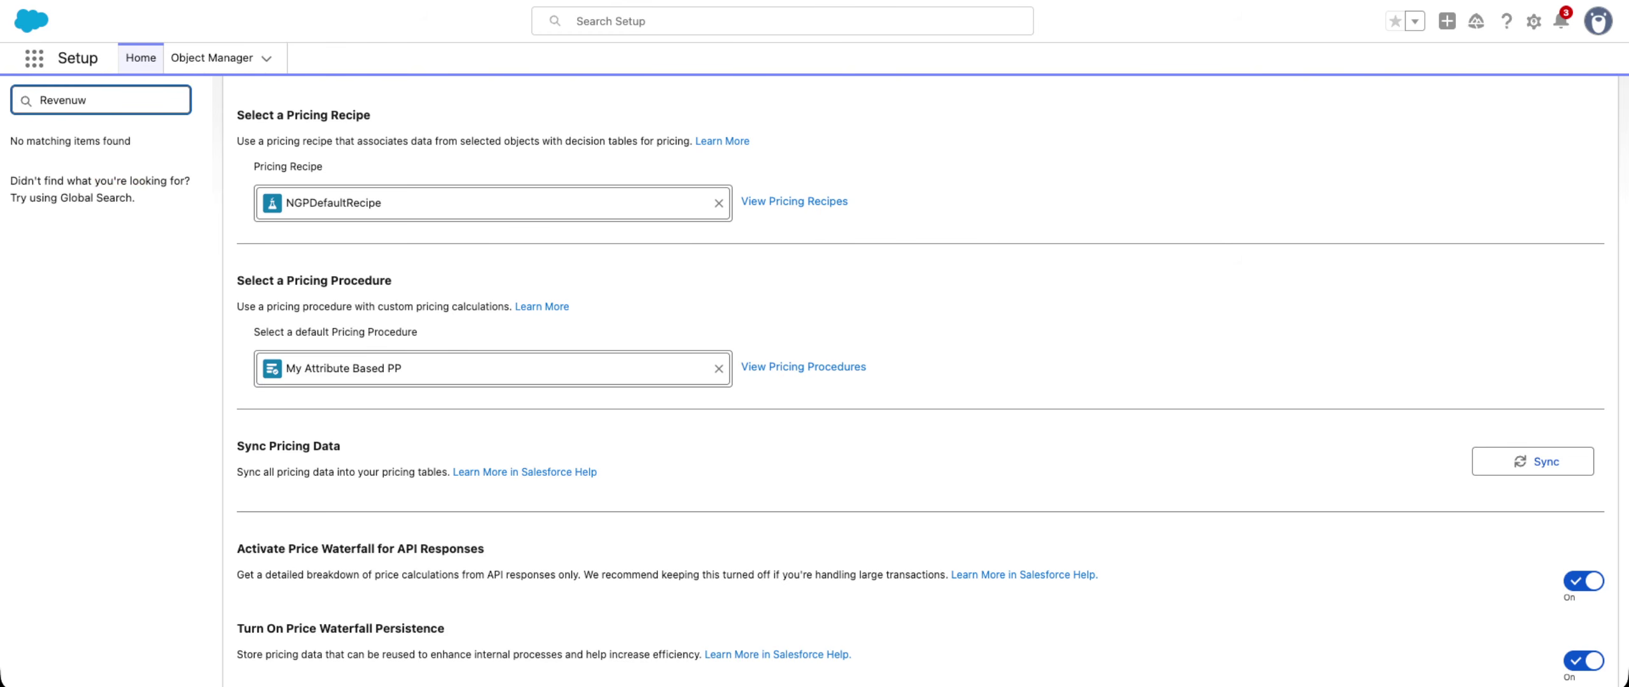
key("BackSpace")
type("e")
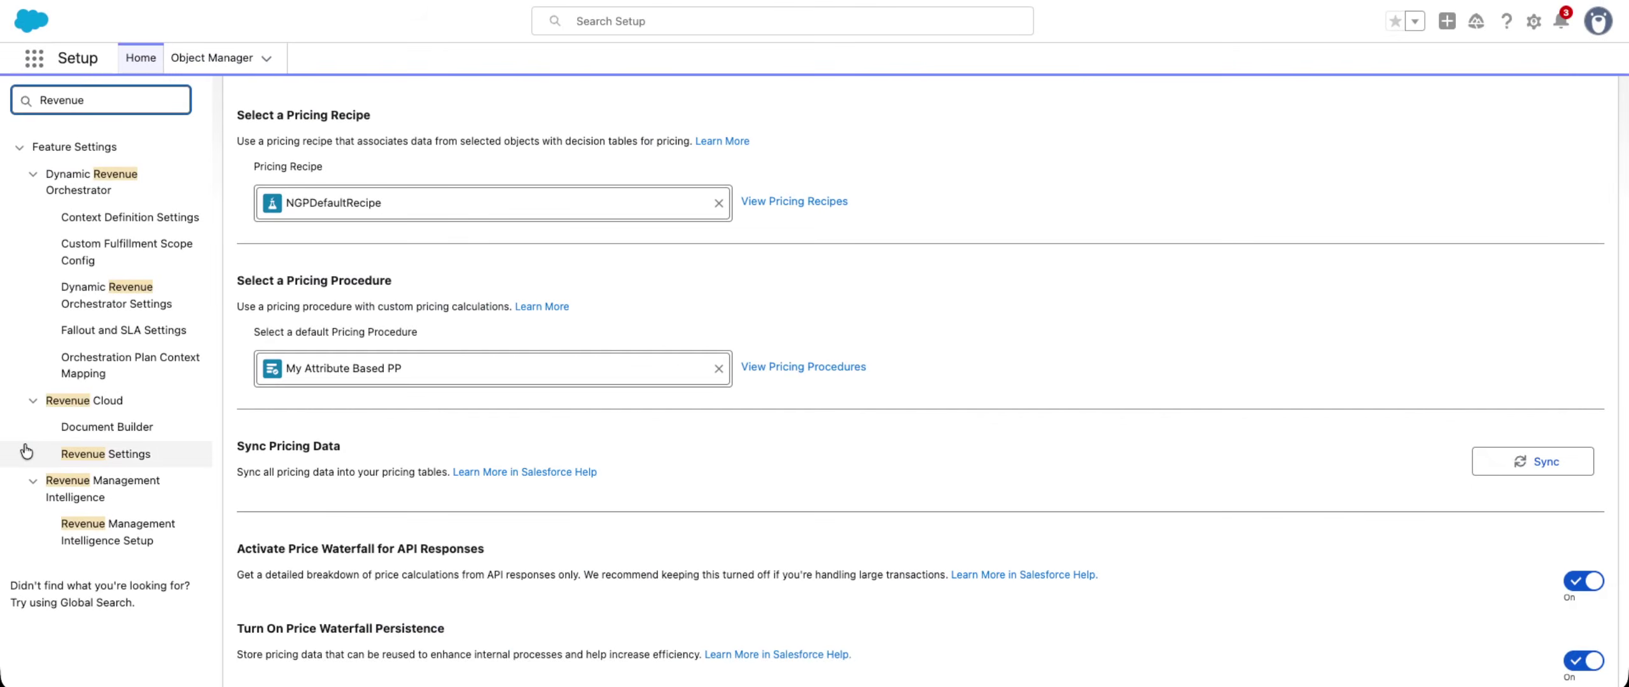
left_click(131, 453)
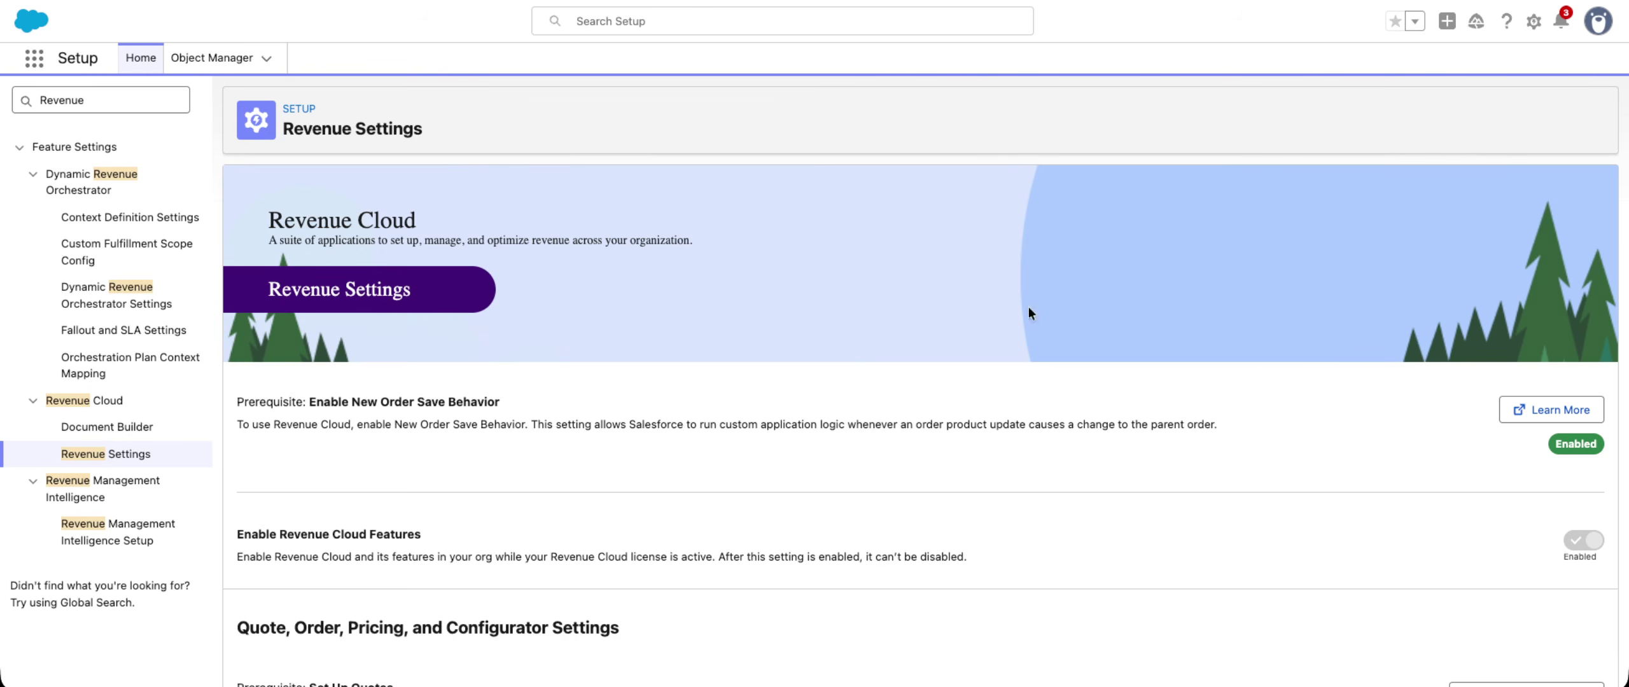
- Replace the default pricing procedure under Set Up Salesforce Pricing with My Dell Laptop Pricing Procedure
scroll(1239, 412, "down", 15)
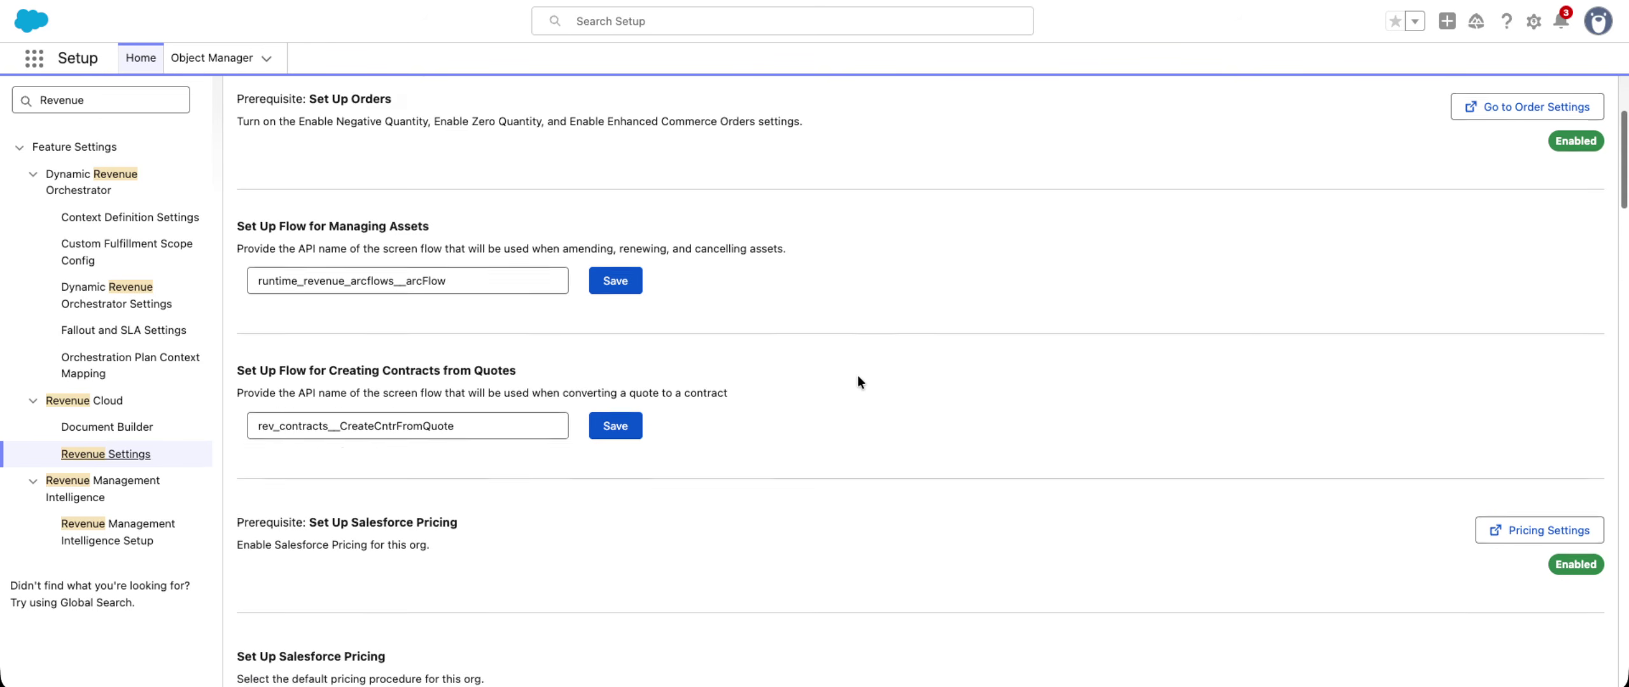
scroll(858, 382, "down", 5)
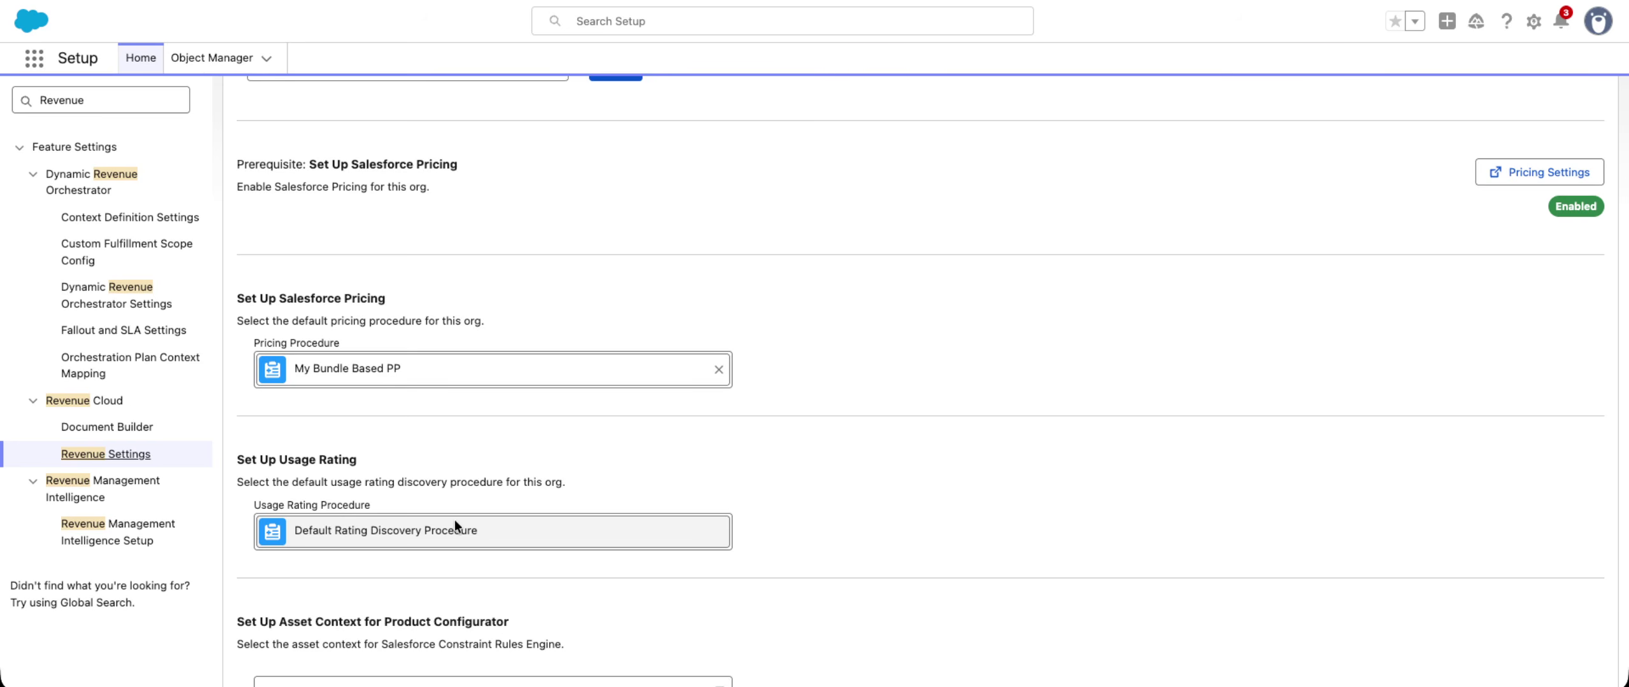
scroll(455, 519, "down", 1)
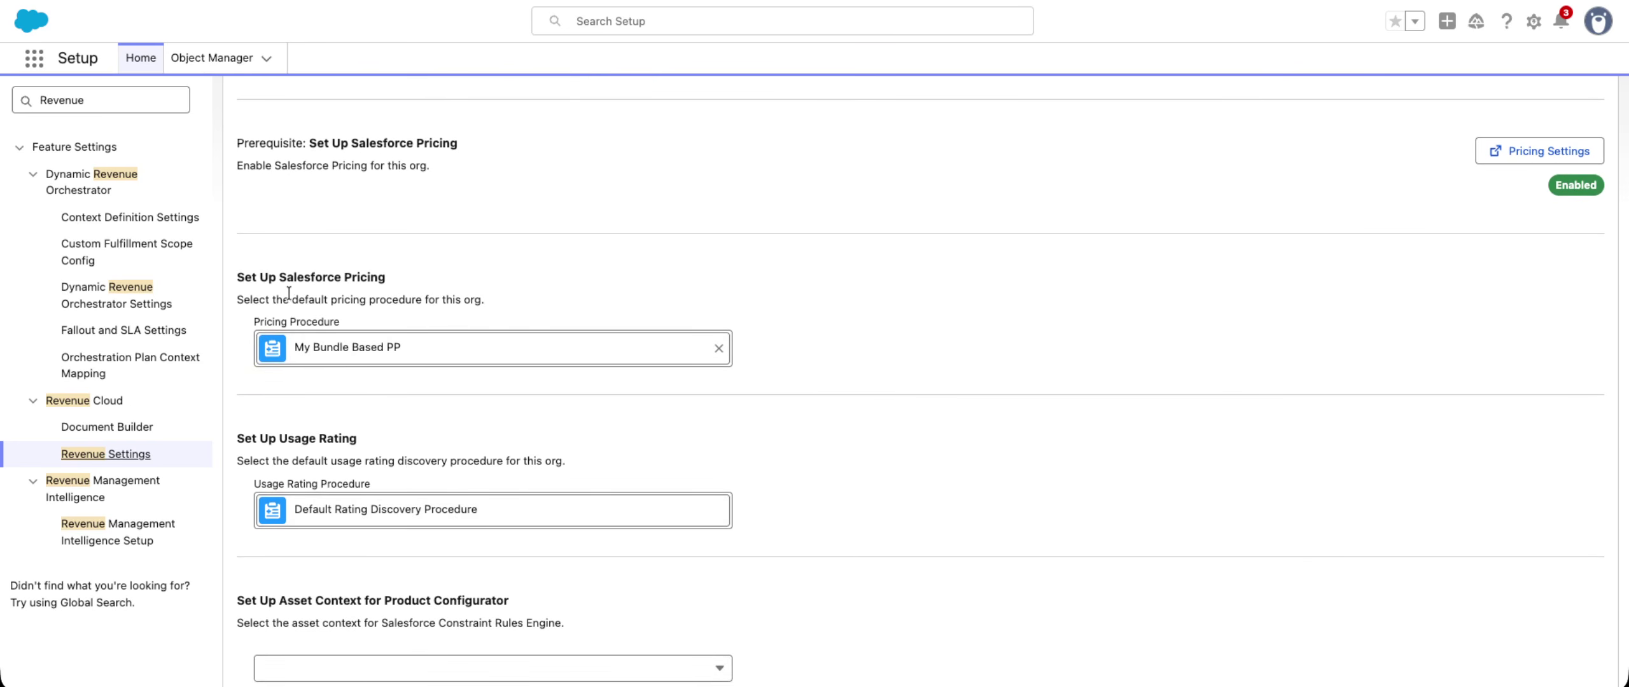
left_click(719, 348)
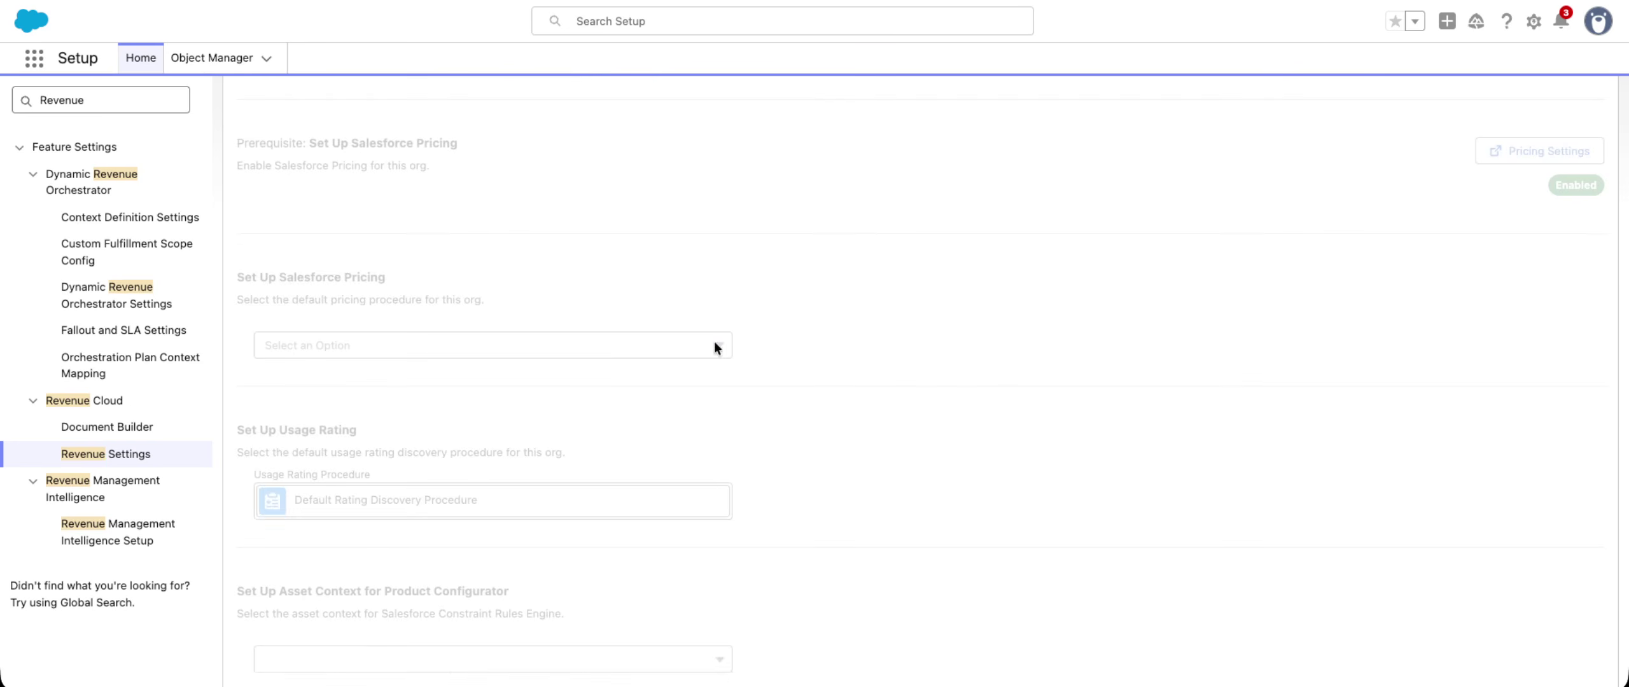
left_click(362, 347)
scroll(388, 636, "down", 5)
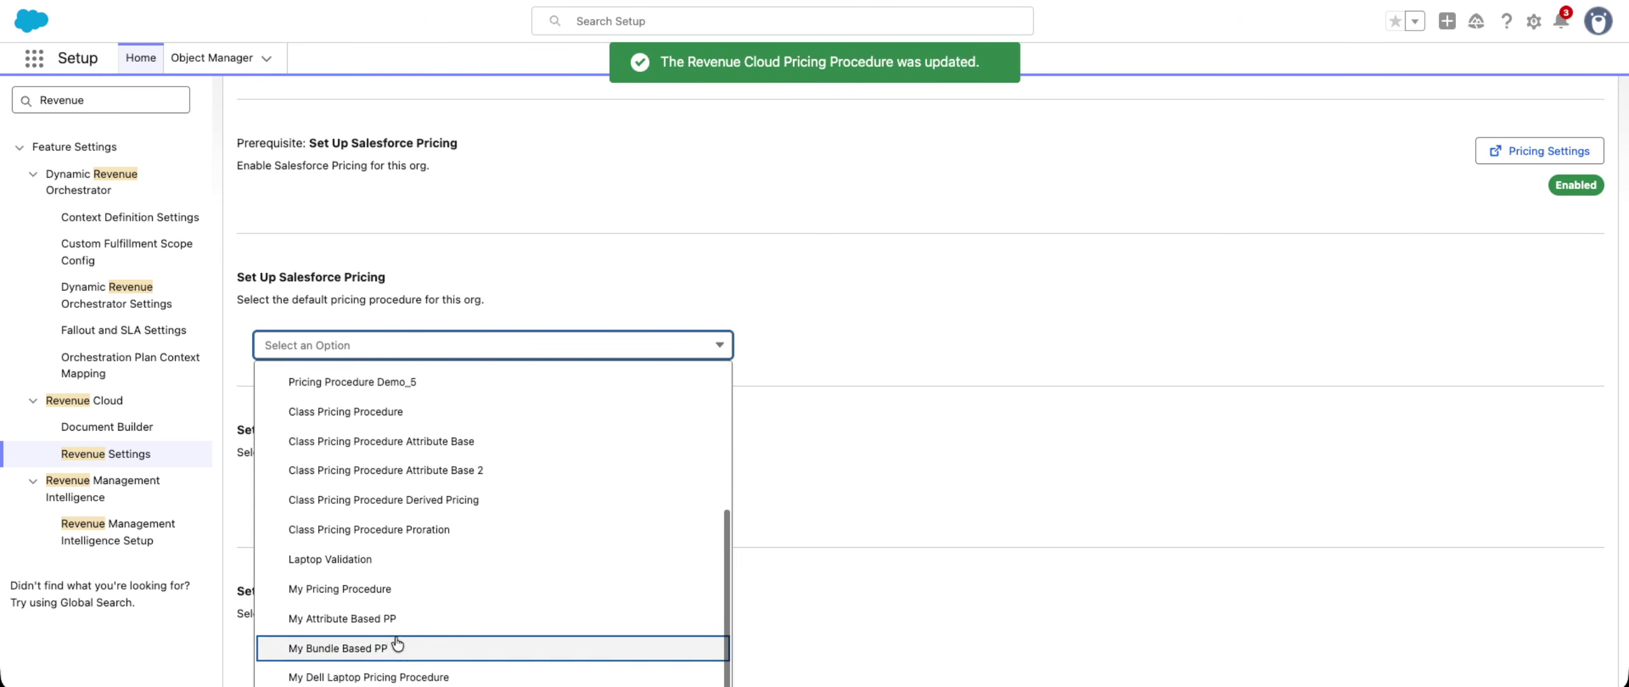
left_click(378, 681)
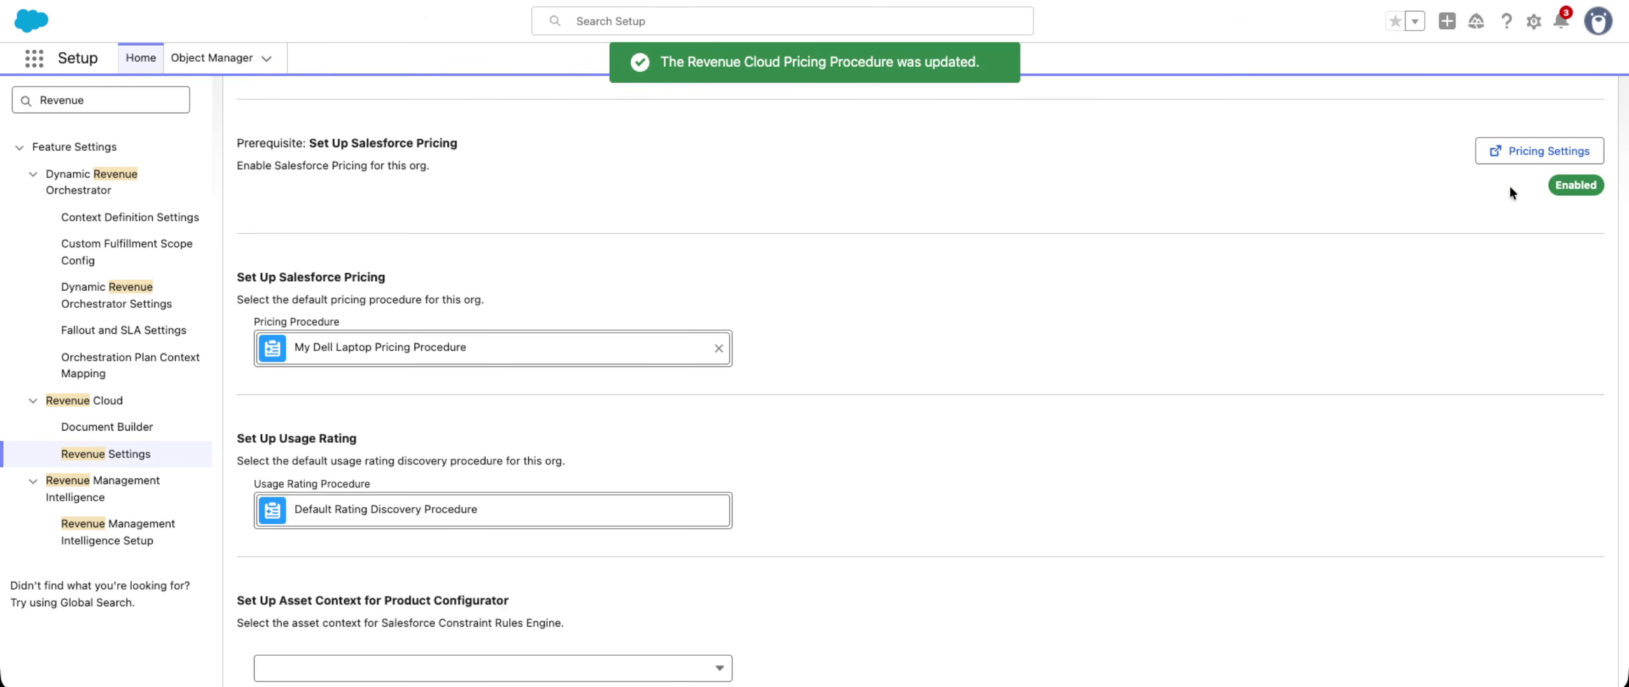
scroll(1509, 186, "up", 15)
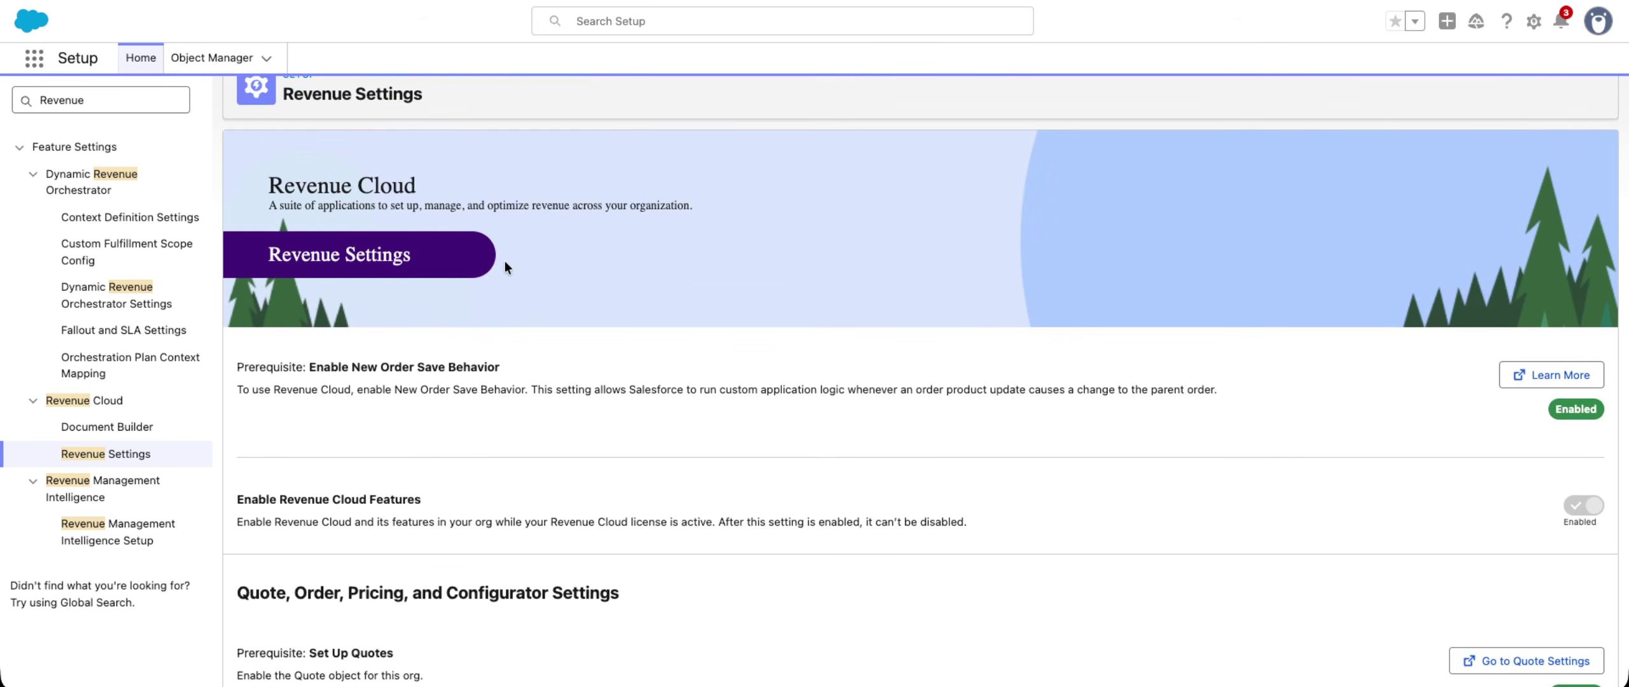
scroll(527, 275, "down", 10)
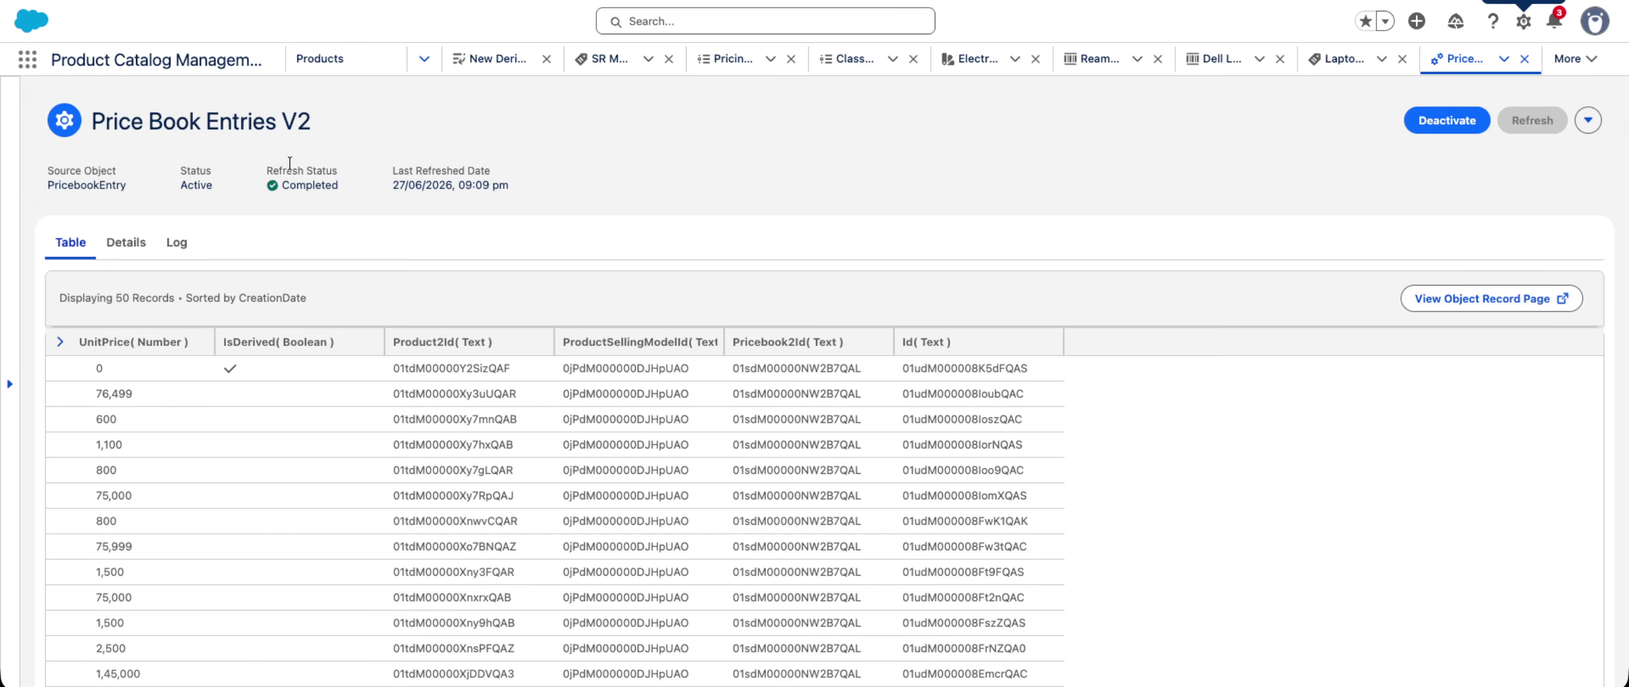
- Switch to Product Catalog Management, open the Quotes list and check the Laptop Bundle quote's line items
left_click(27, 59)
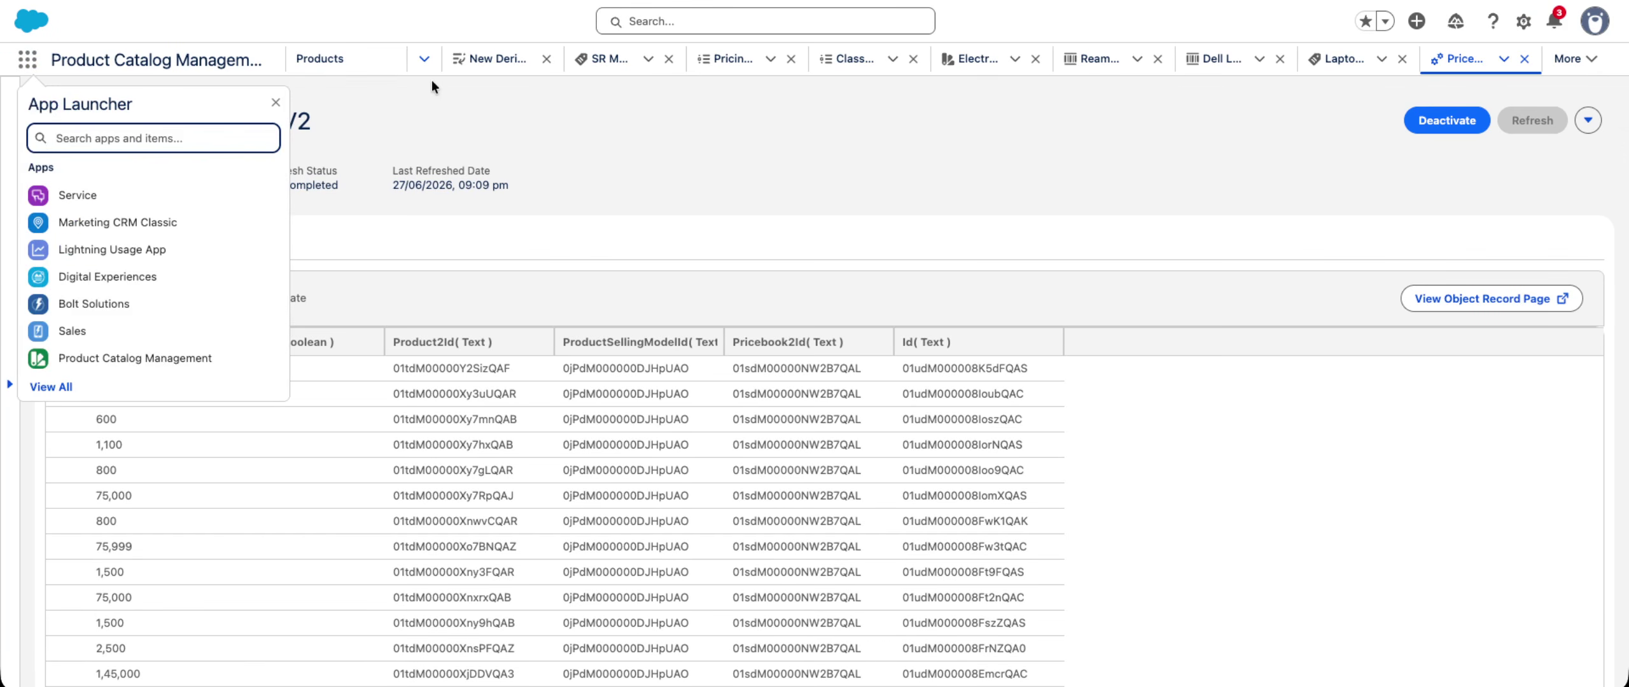
type("Quote")
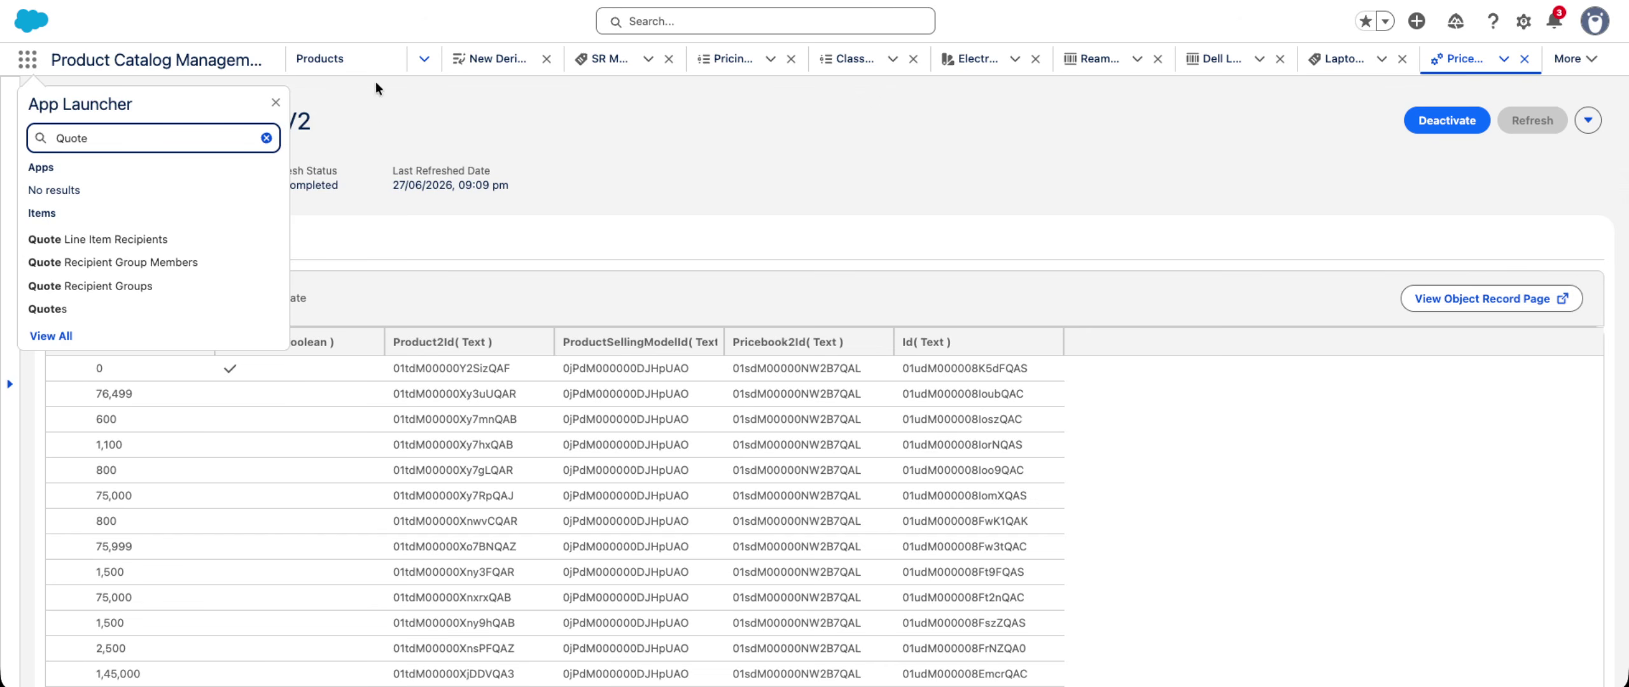
left_click(47, 308)
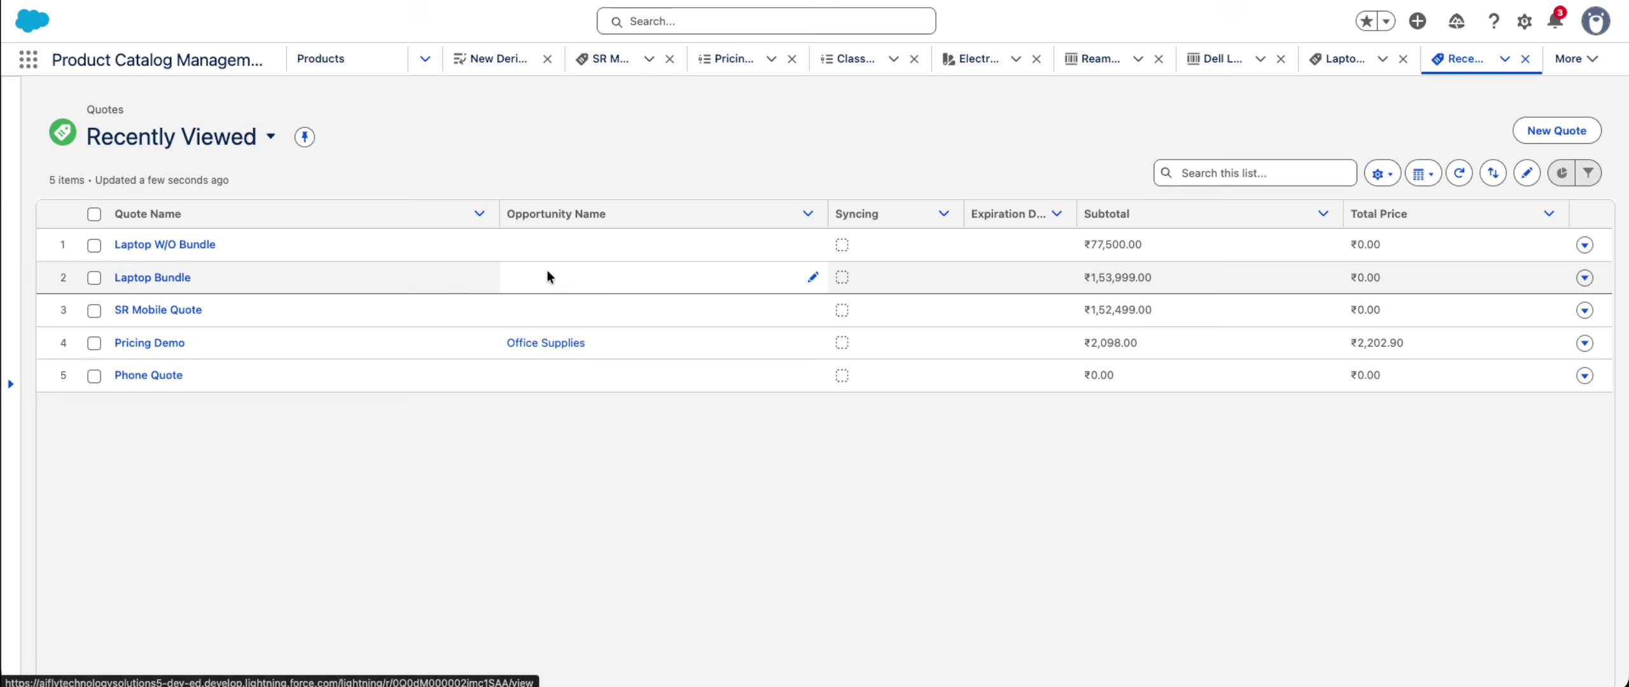
left_click(154, 278)
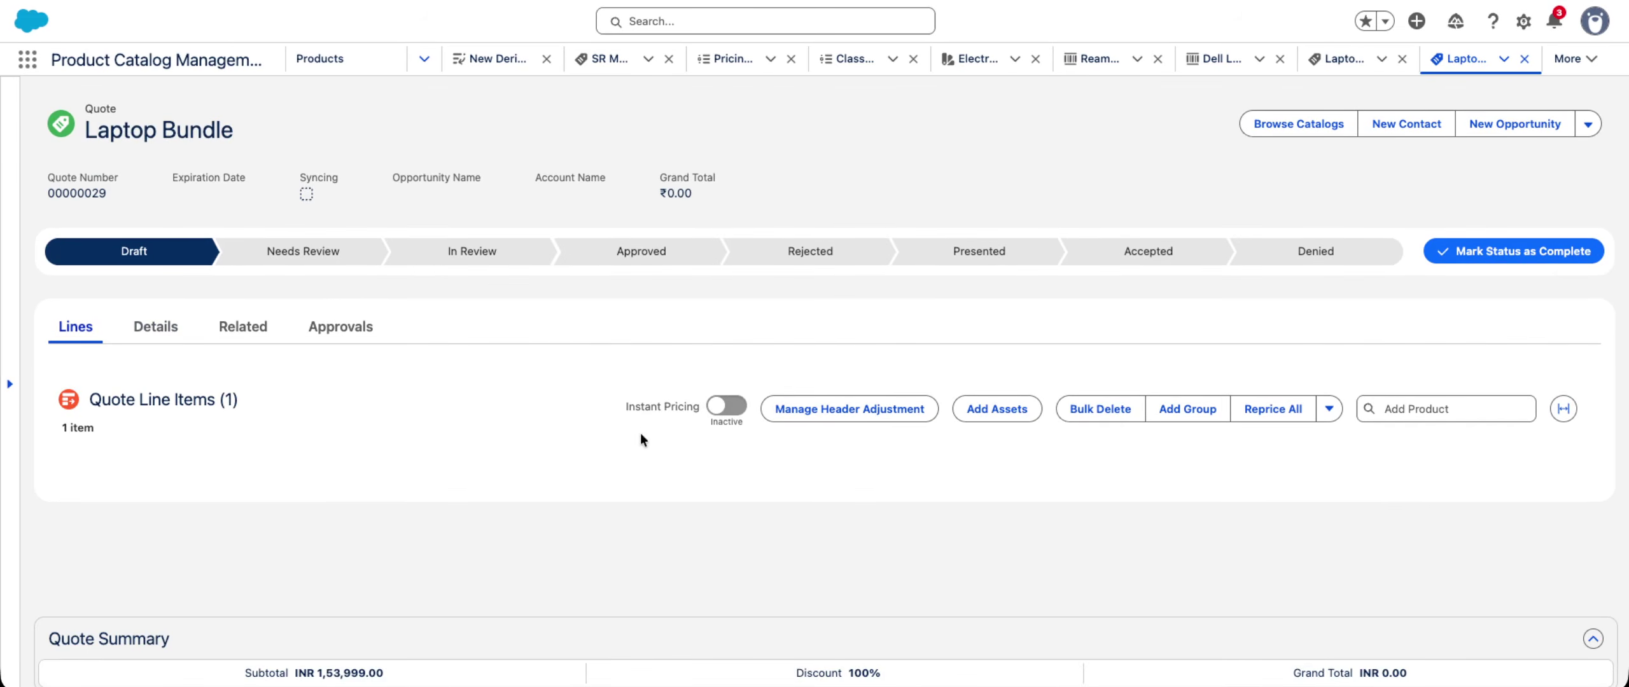
scroll(478, 386, "down", 1)
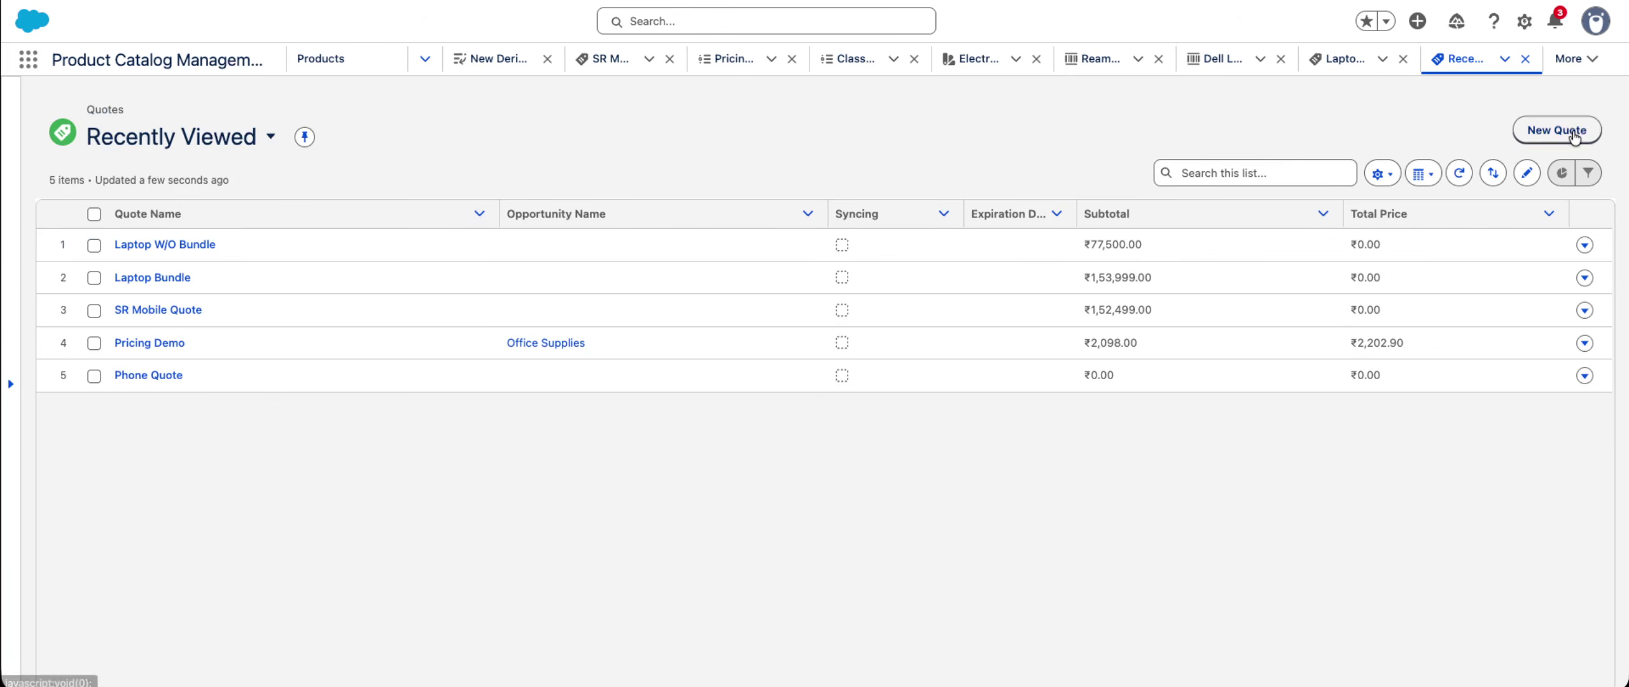
- Create and save a new quote named Dell Laptop With Warranty
left_click(1572, 133)
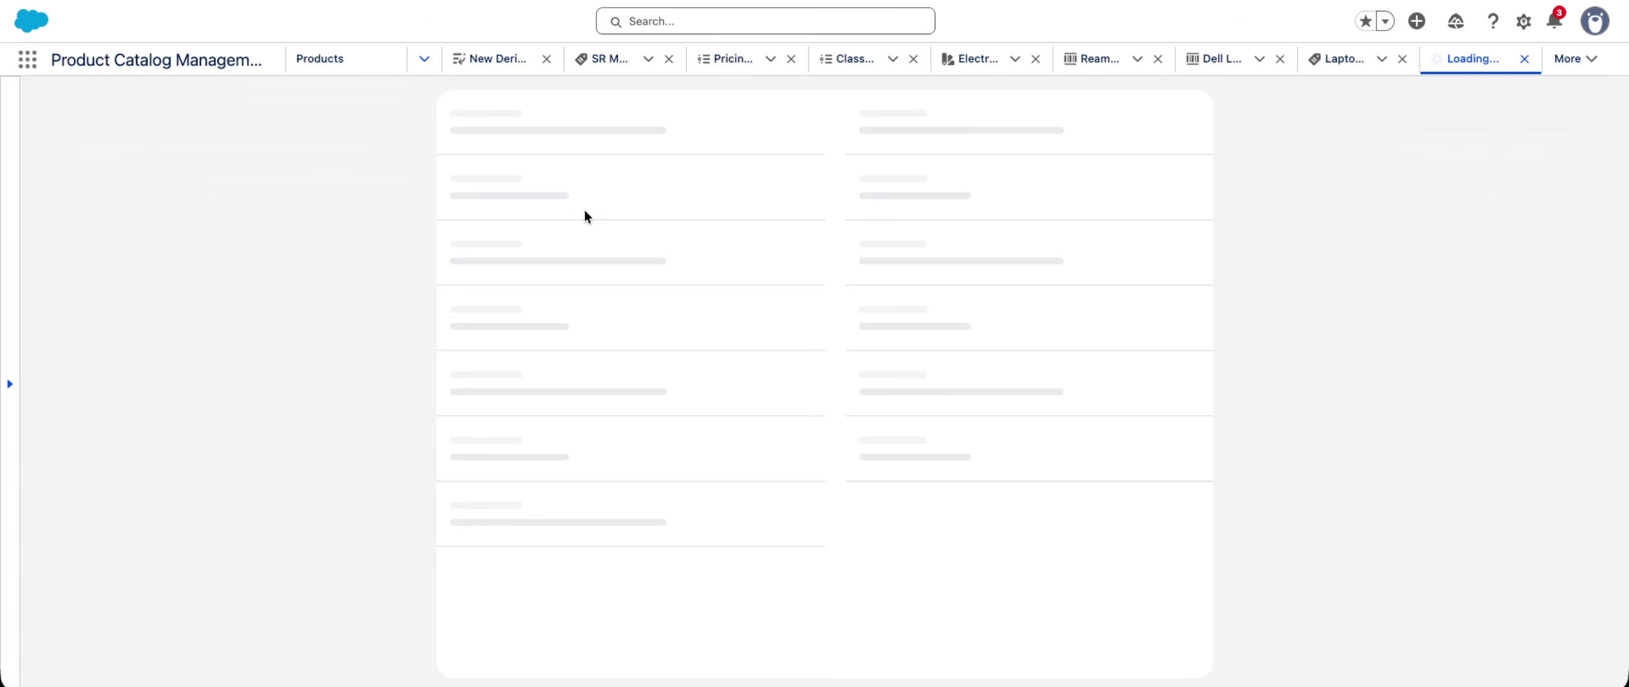
left_click(560, 314)
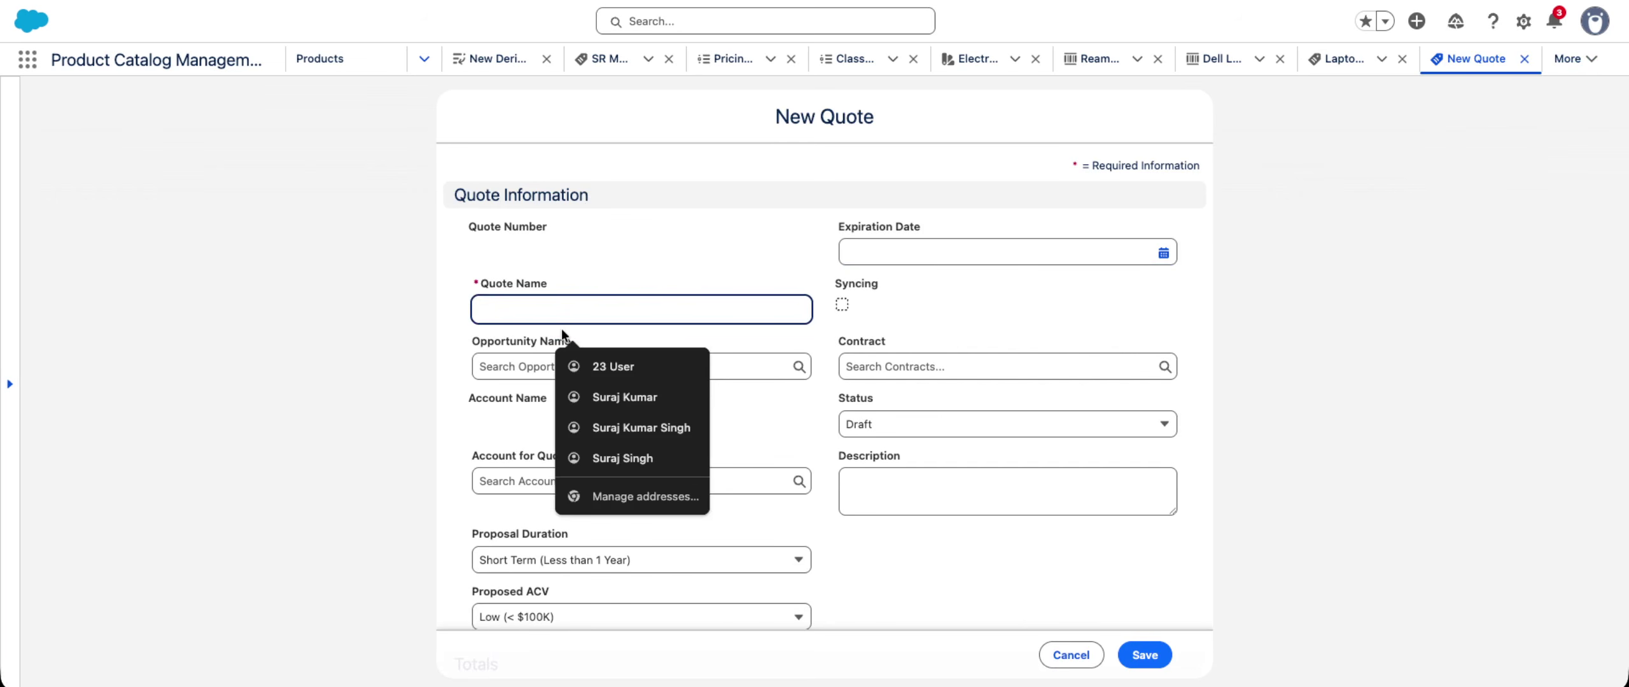
type("Lap")
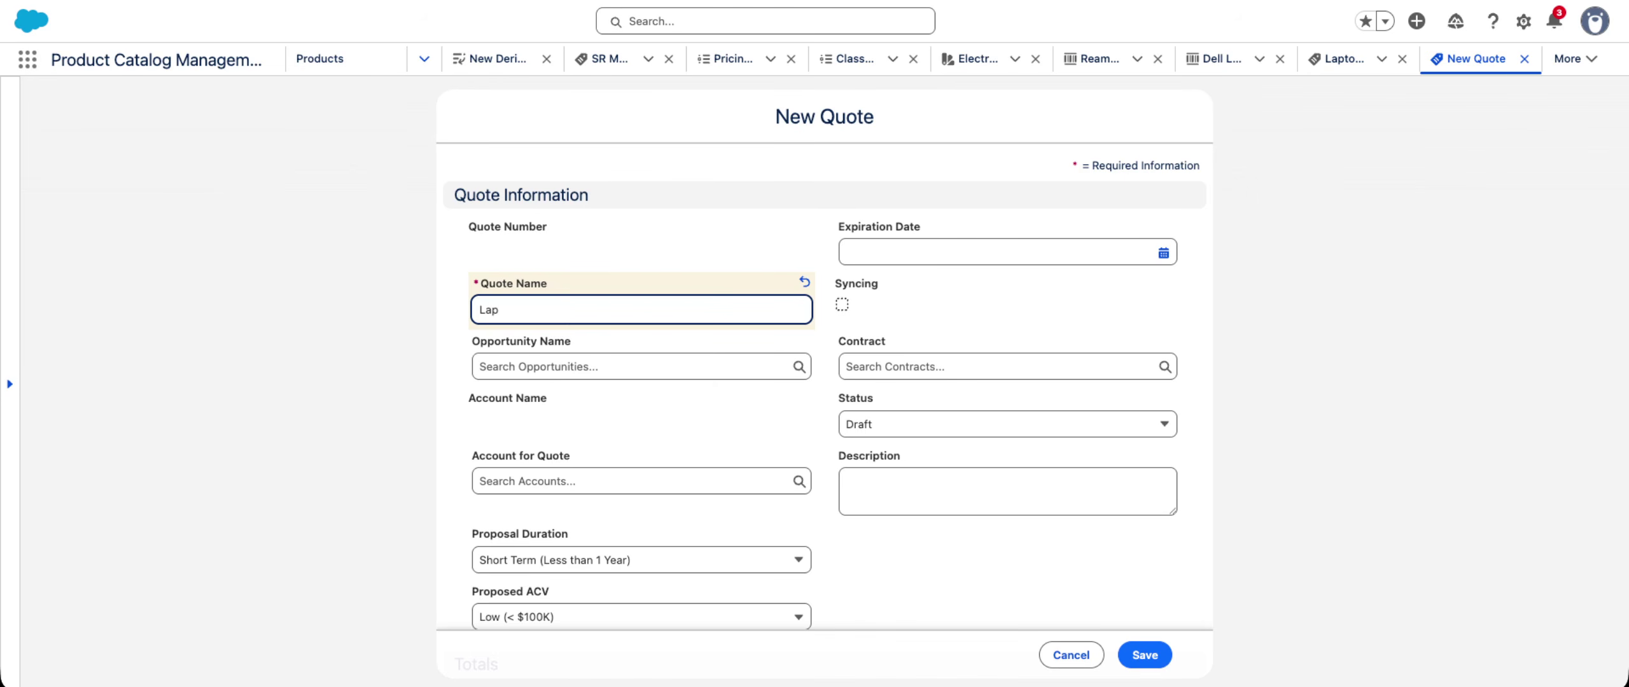
key("BackSpace")
key("BackSpace")
key("BackSpace")
type("Del")
left_click(783, 449)
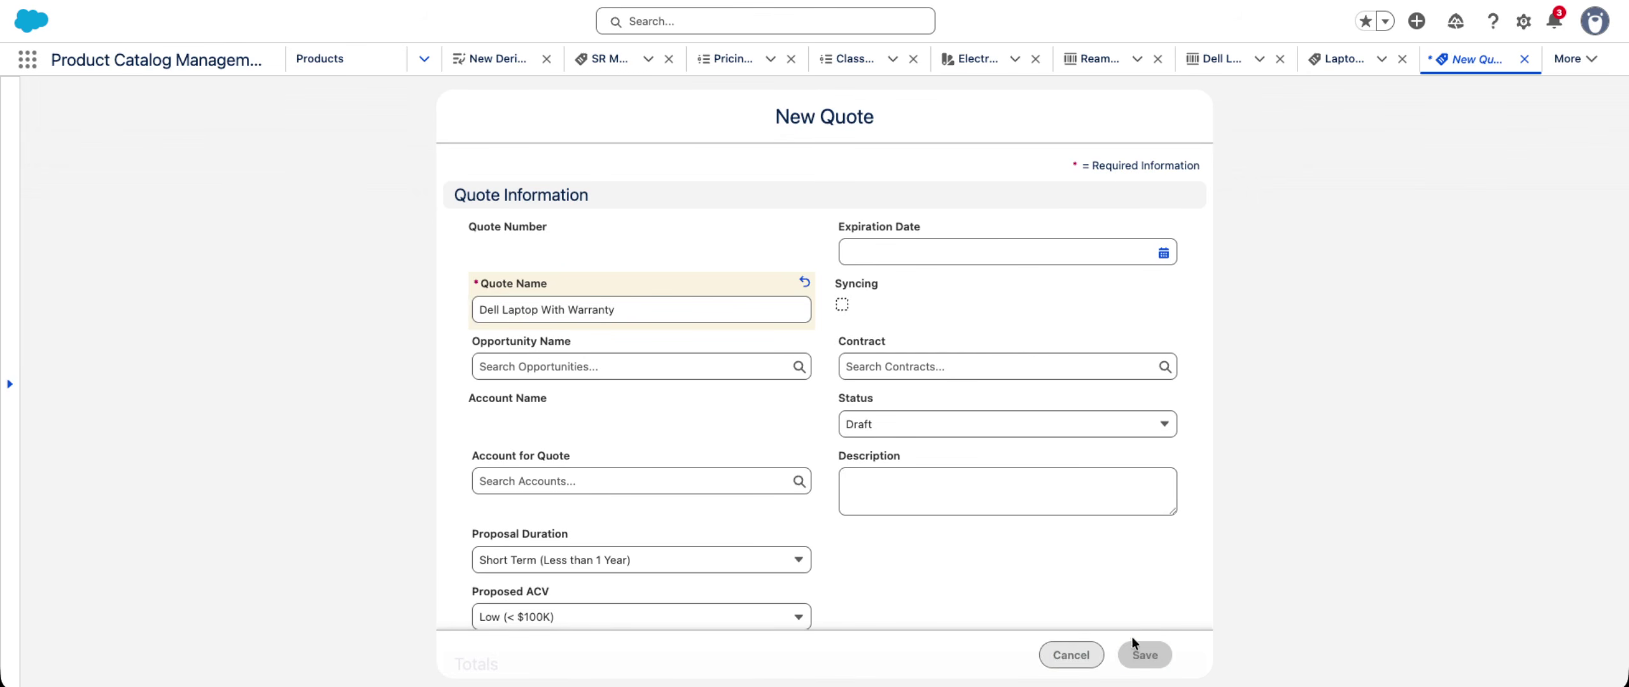
left_click(1137, 650)
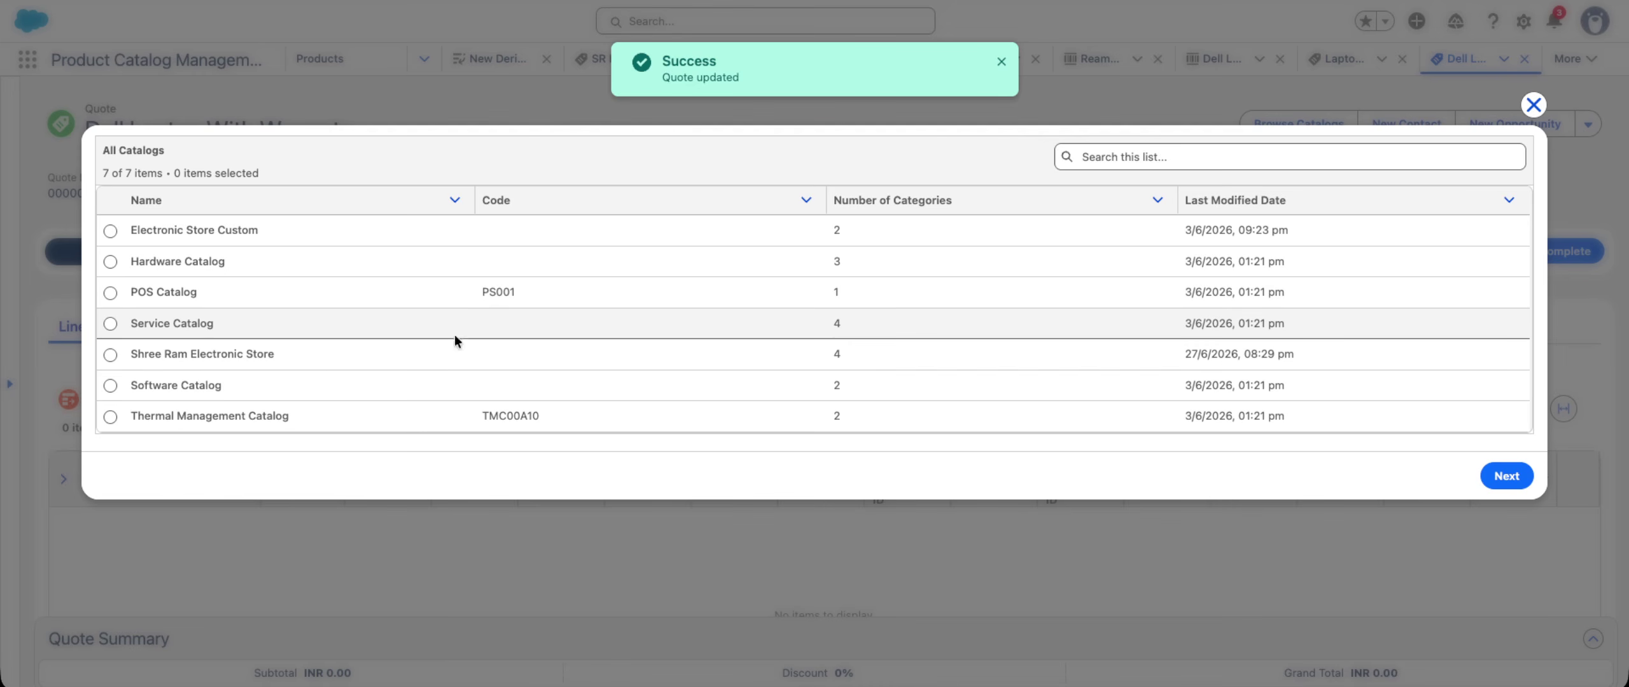
- Choose the Shree Ram Electronic Store catalog and select its Laptop Dell i7 and Extended Warranty products for the quote
left_click(110, 355)
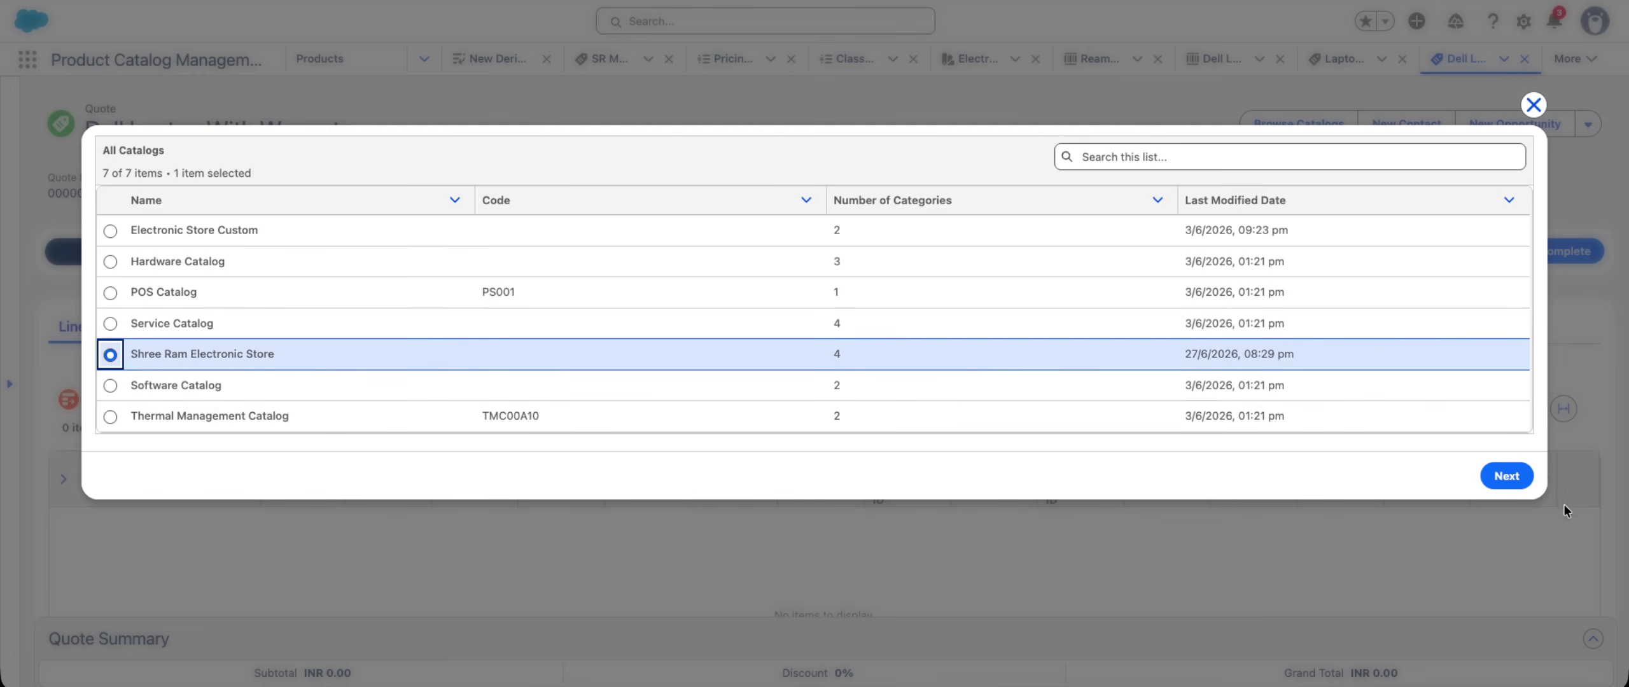
left_click(1506, 476)
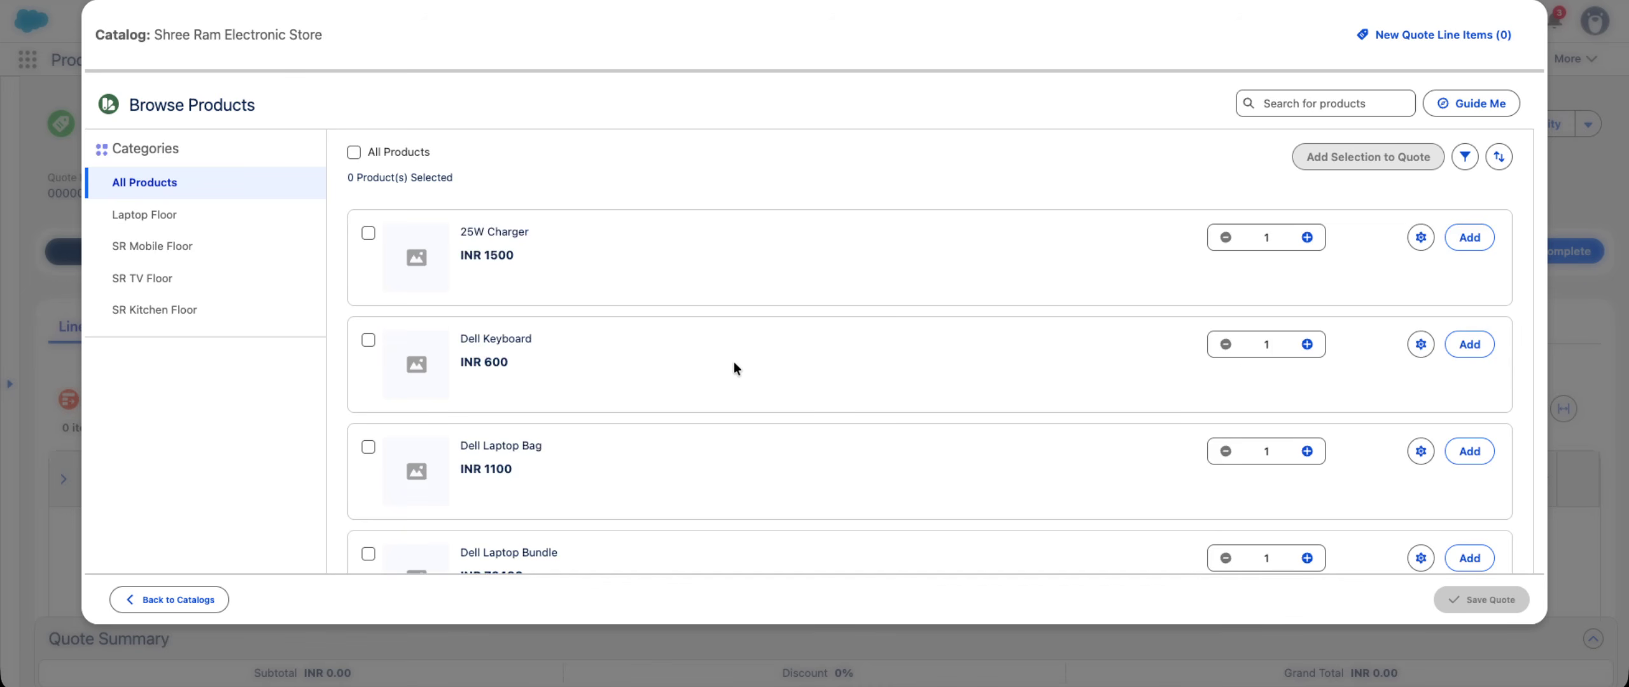
scroll(571, 408, "down", 5)
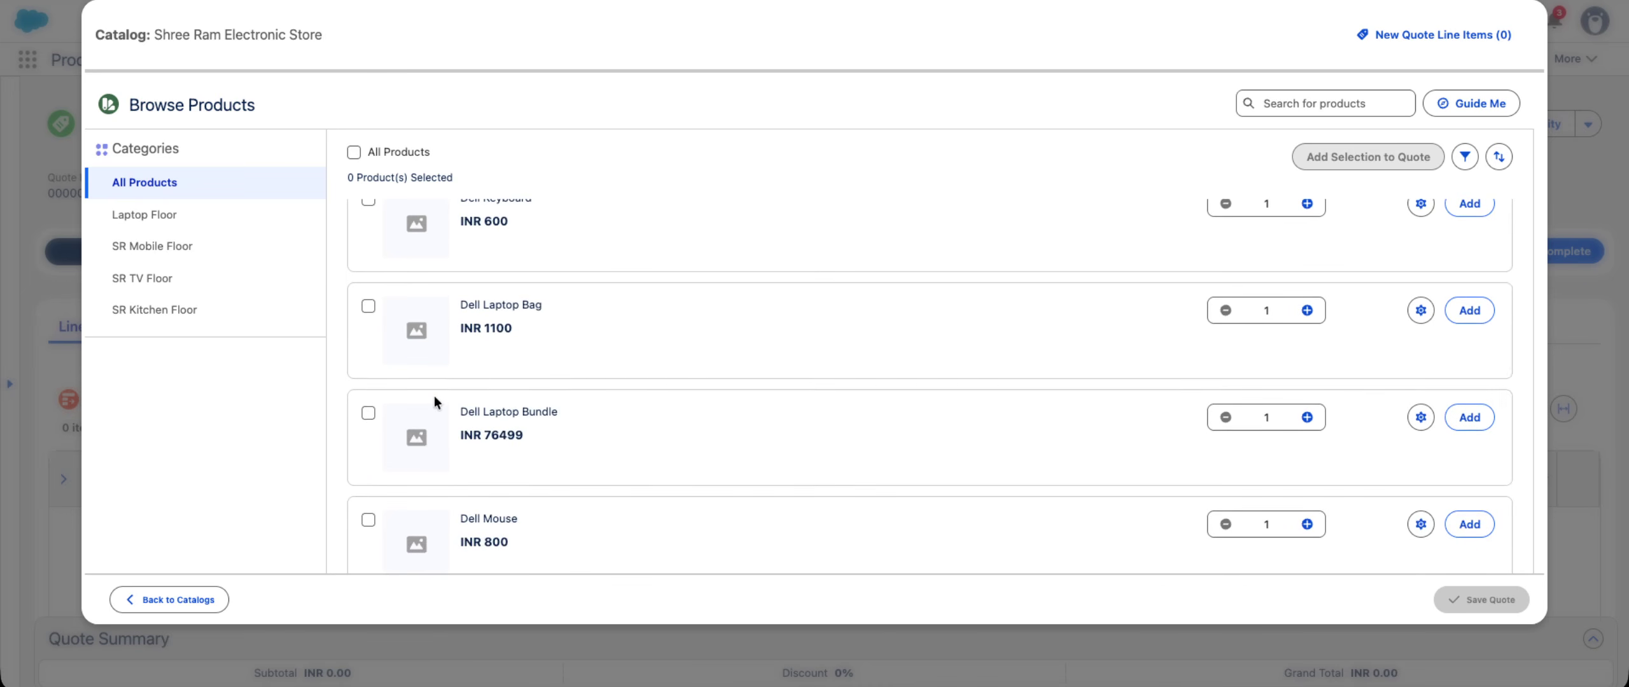
scroll(369, 377, "up", 4)
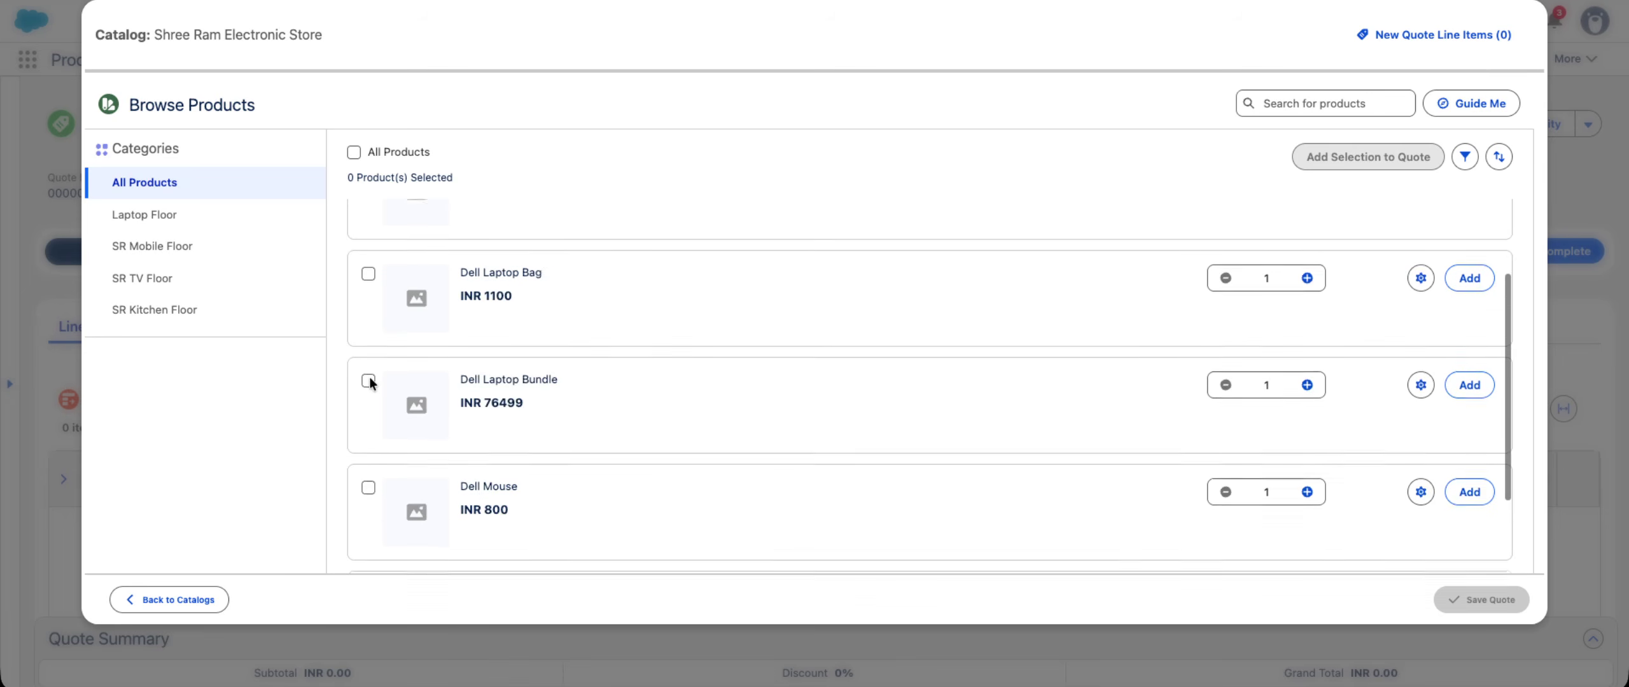
scroll(369, 382, "up", 1)
scroll(367, 395, "down", 3)
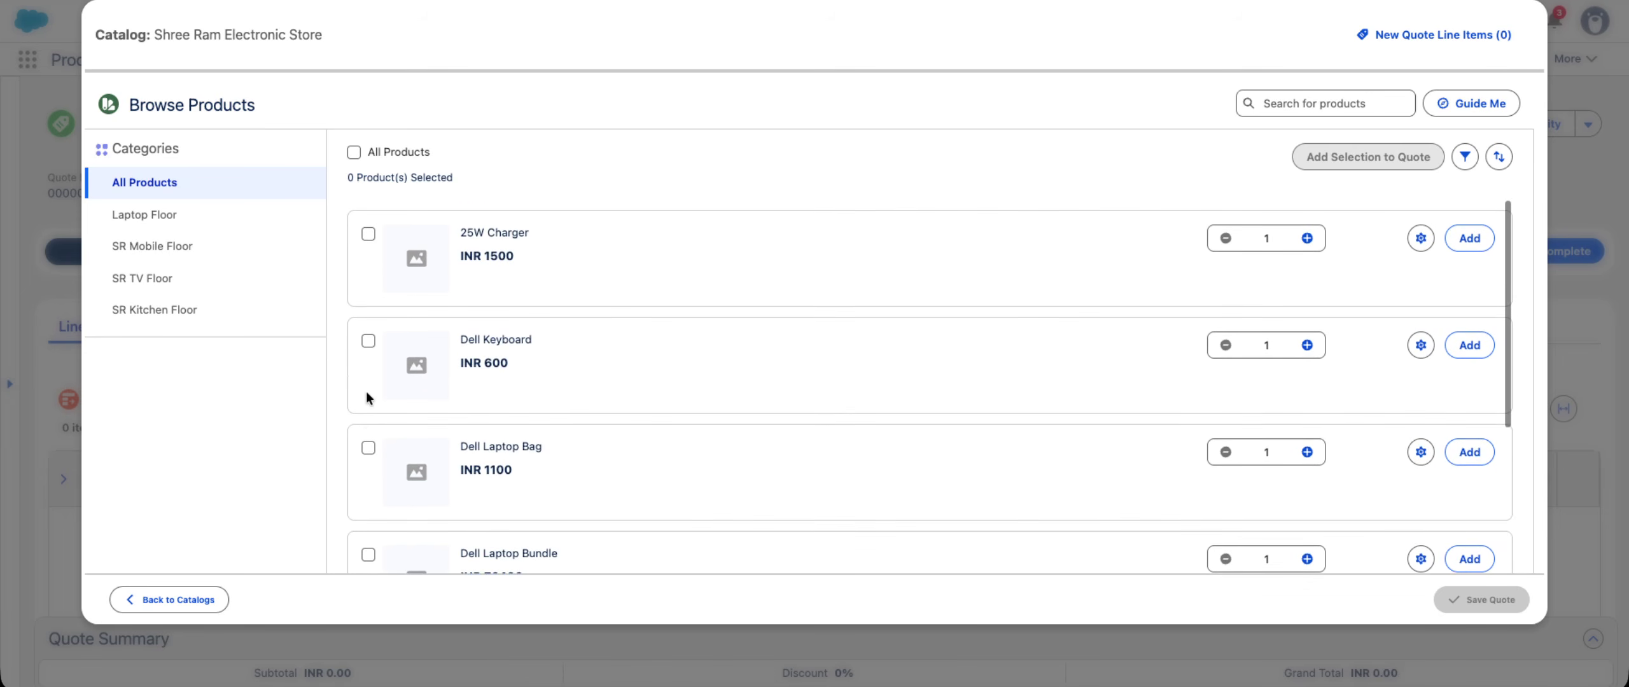
scroll(371, 430, "down", 3)
scroll(372, 428, "up", 4)
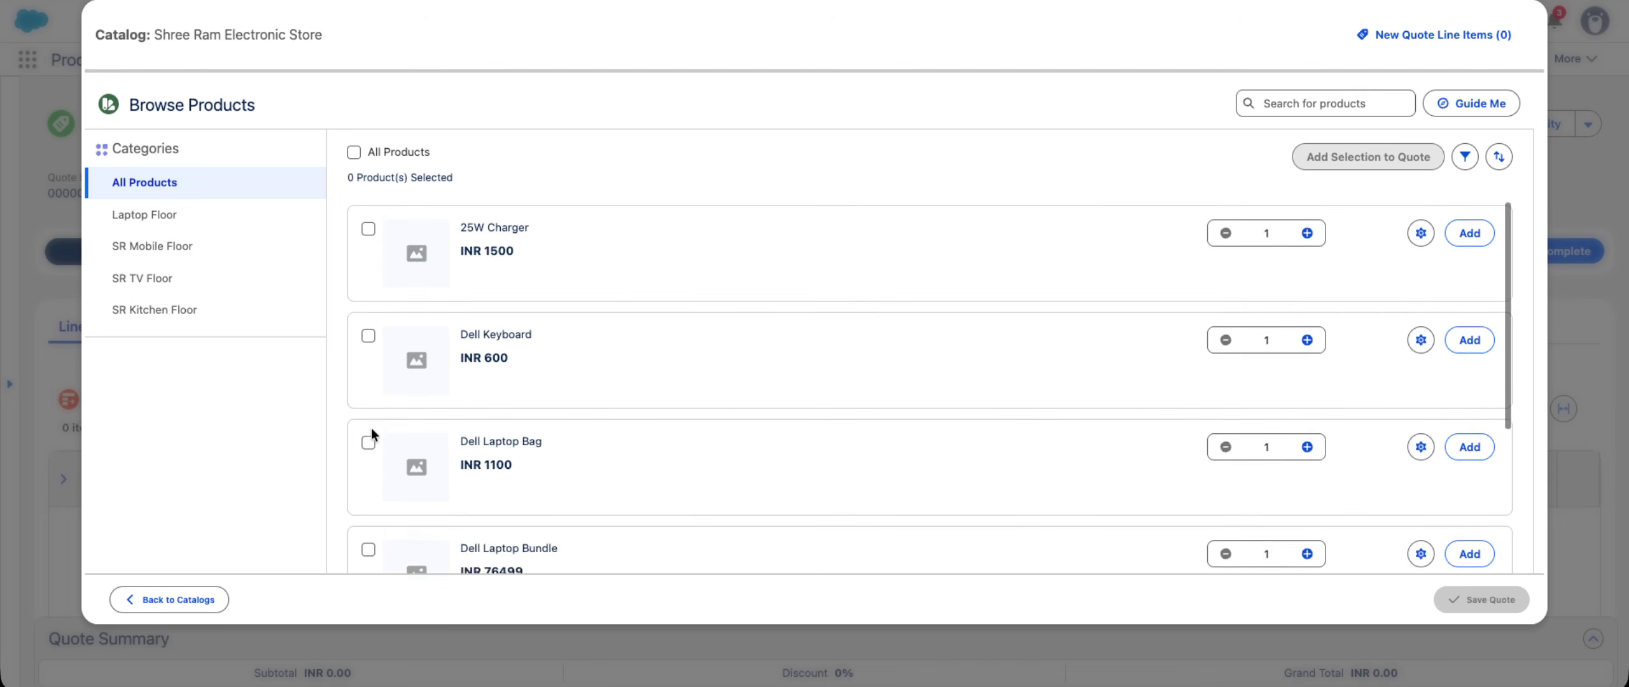
scroll(371, 428, "down", 10)
scroll(372, 428, "down", 2)
scroll(372, 414, "up", 3)
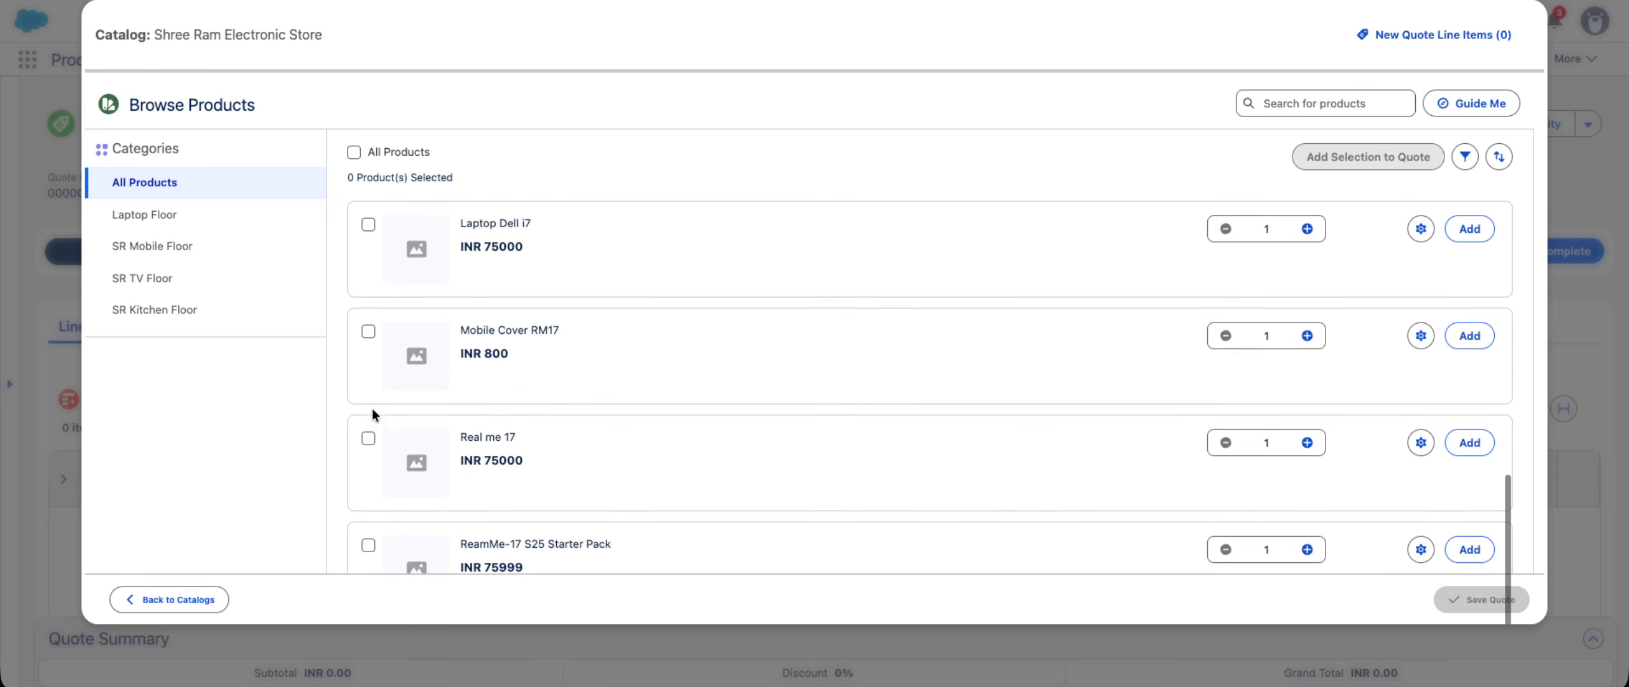
scroll(369, 392, "up", 1)
left_click(368, 411)
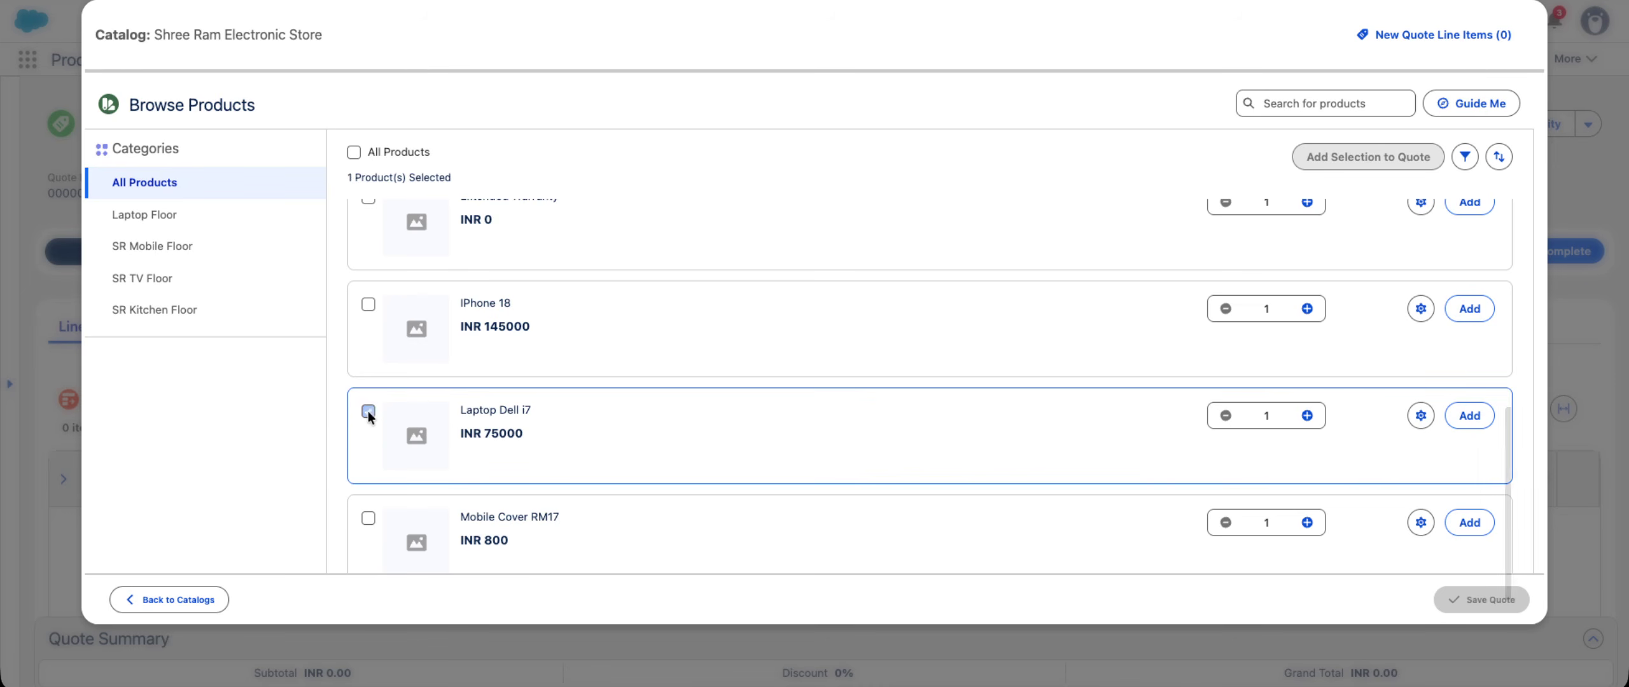
scroll(373, 382, "up", 1)
scroll(362, 318, "up", 1)
left_click(367, 325)
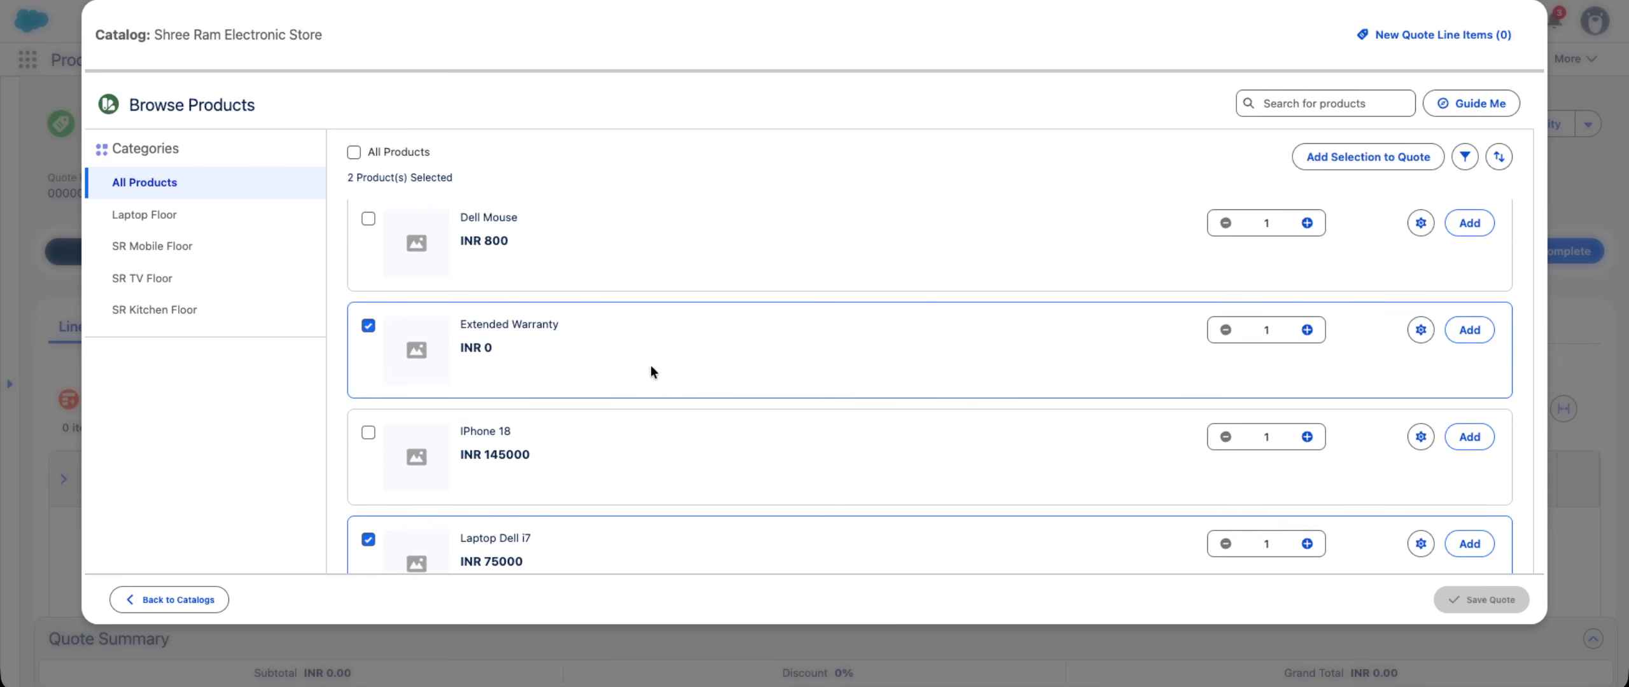
scroll(650, 366, "down", 1)
scroll(652, 407, "down", 1)
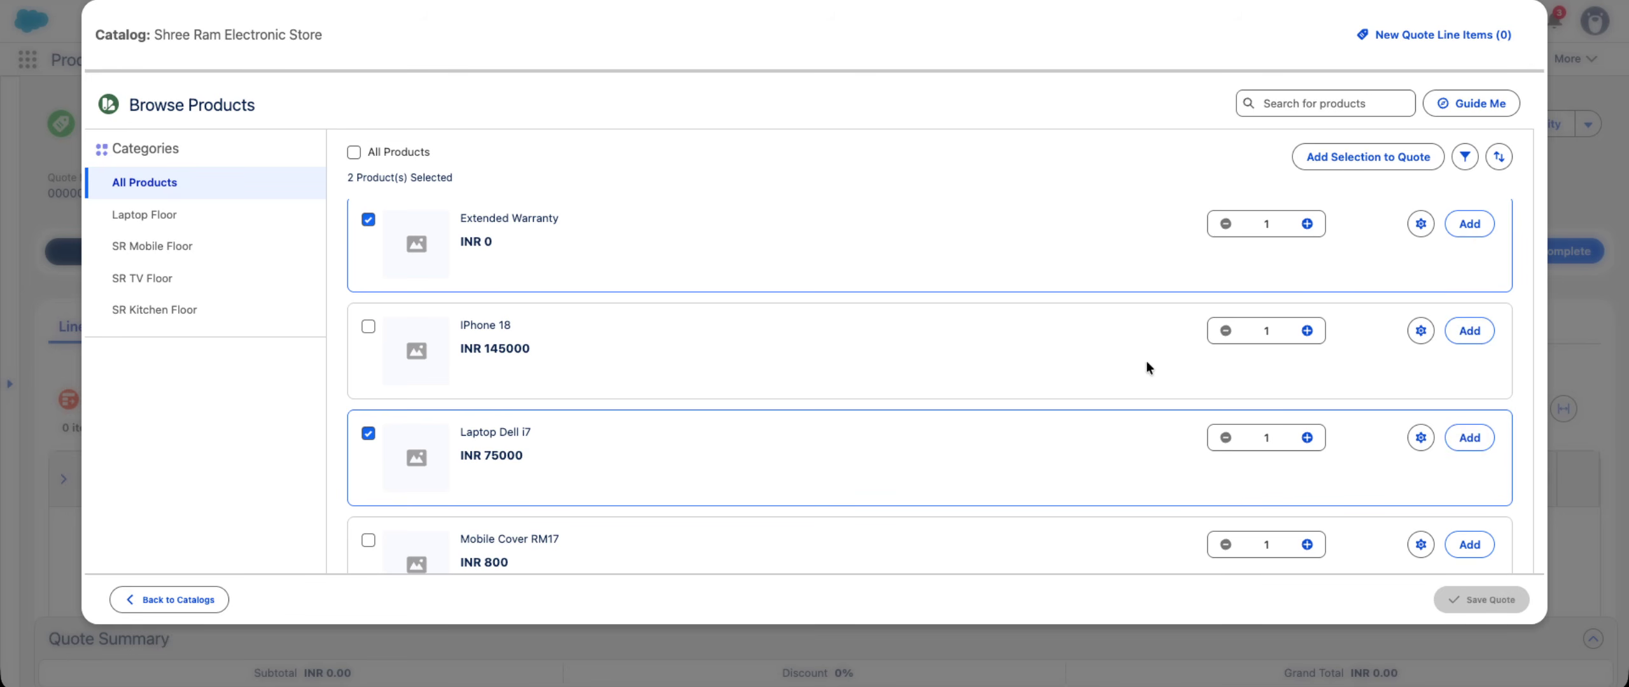
- Add the Extended Warranty alongside the Laptop Dell i7 to the Dell Laptop With Warranty quote and save the quote
scroll(1146, 368, "up", 1)
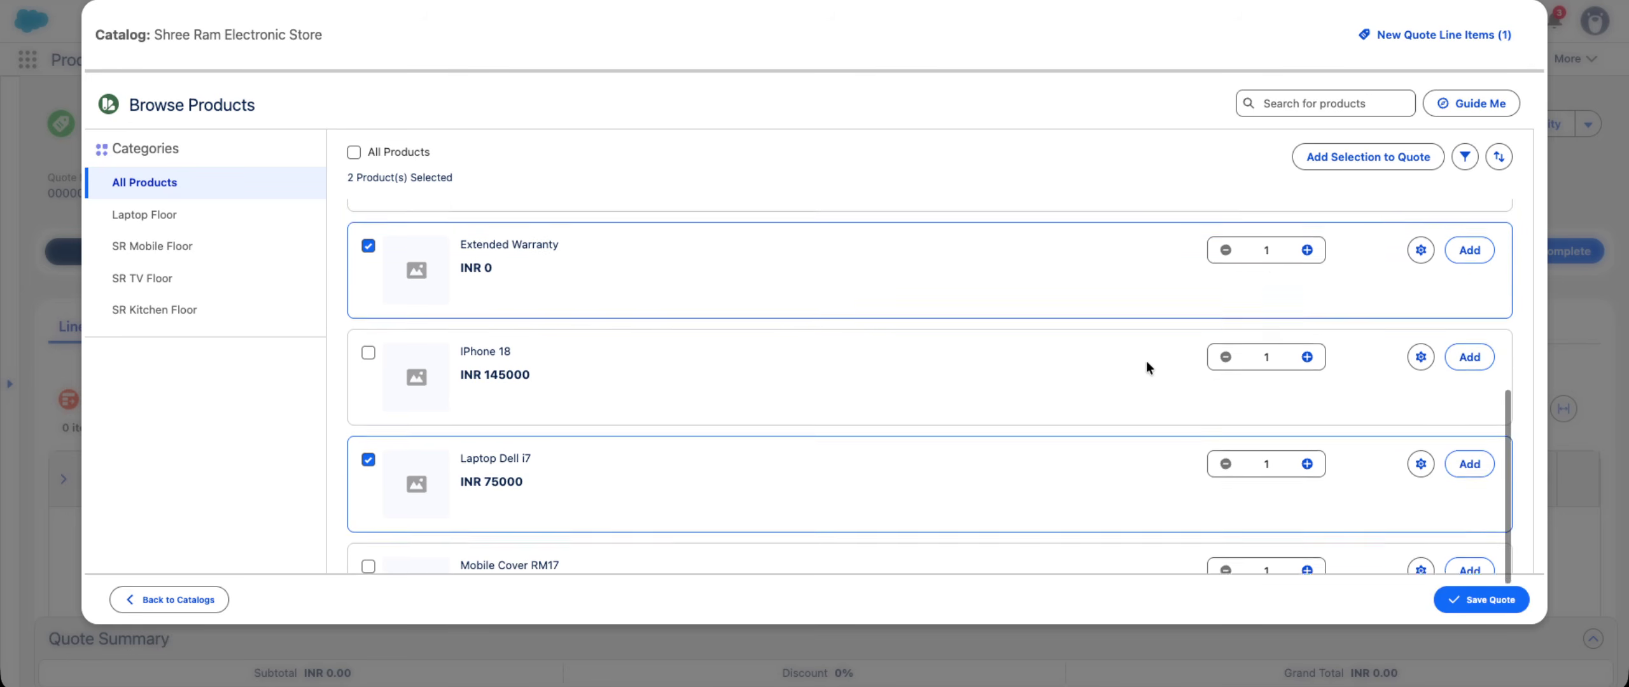
left_click(1474, 282)
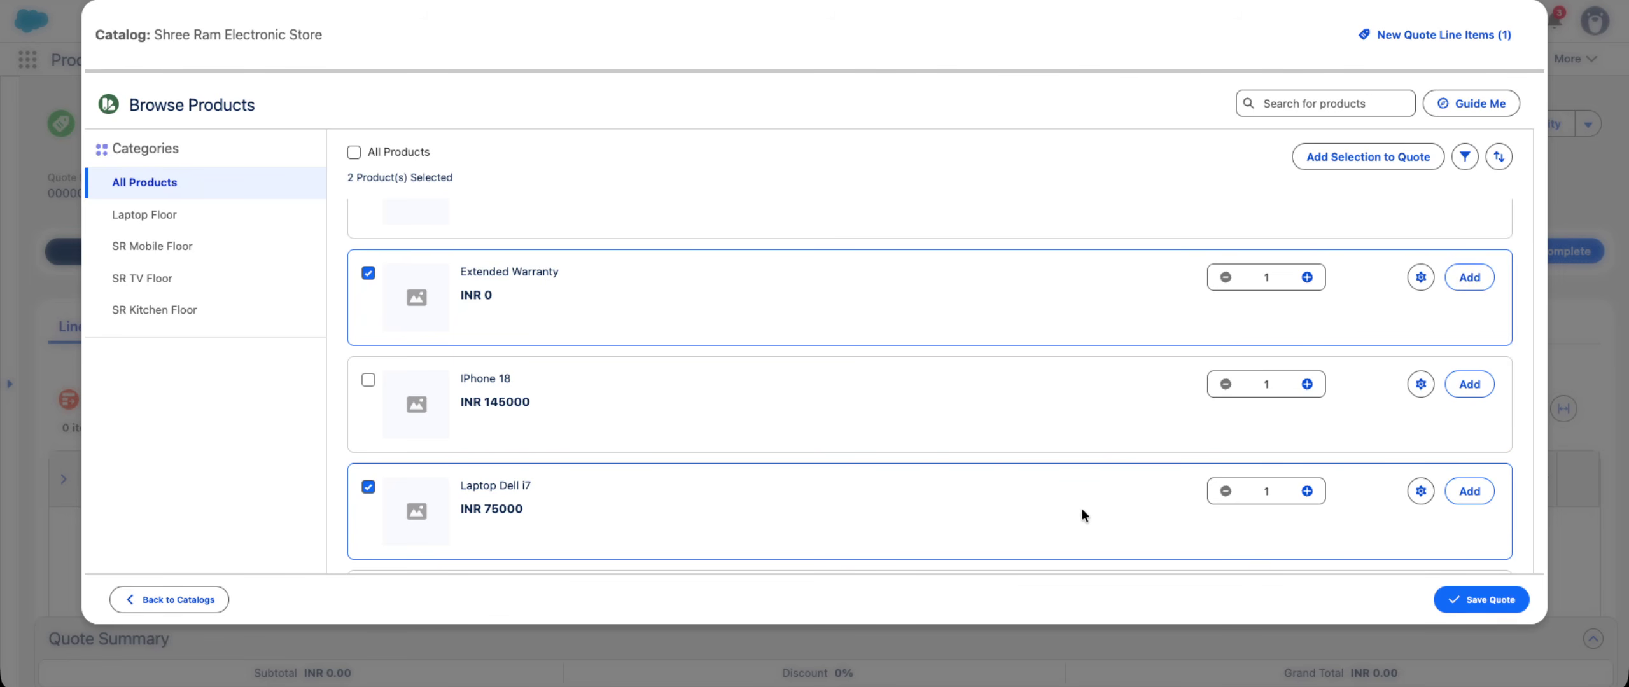
left_click(1478, 601)
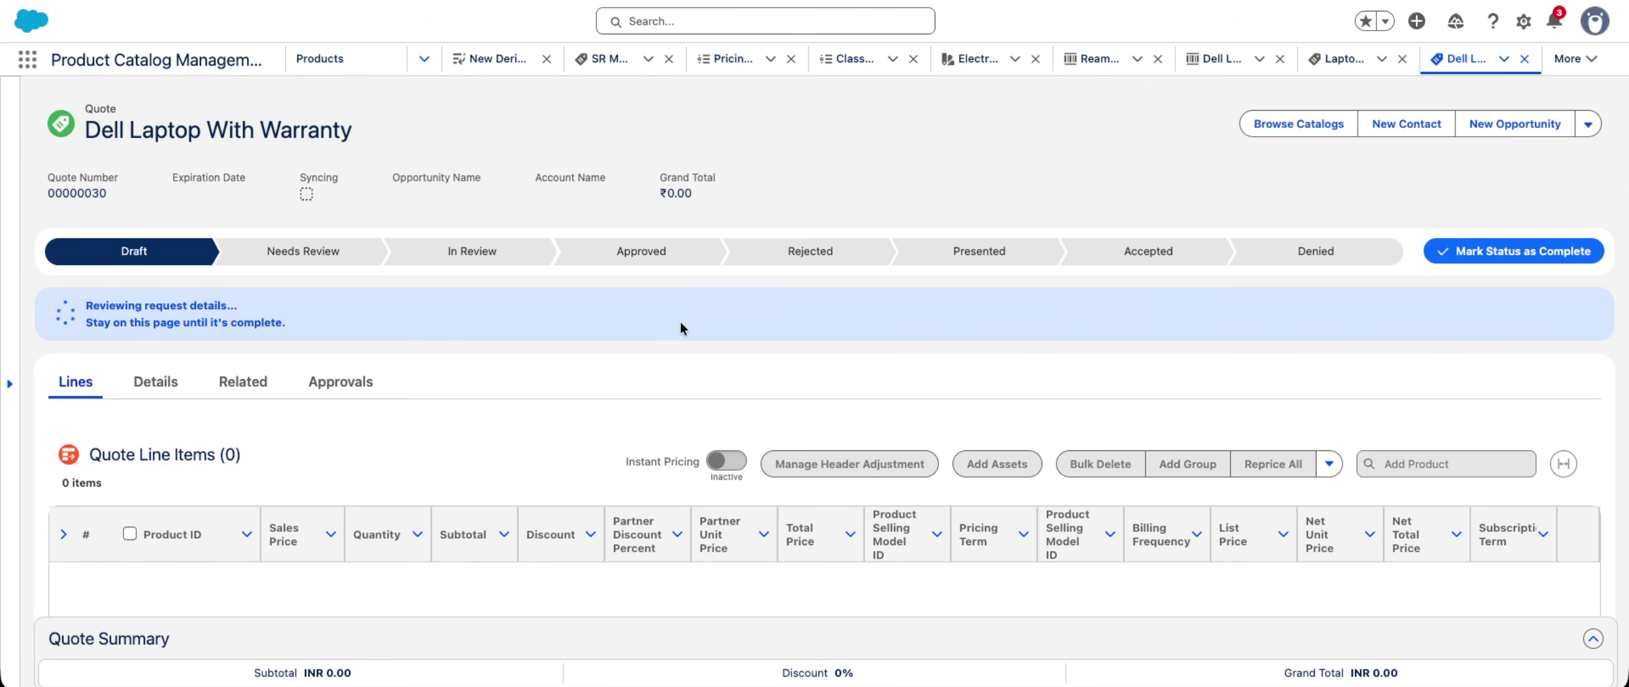
- Check the quote's line items, including the Extended Warranty's net unit price details and net total price
scroll(680, 322, "down", 3)
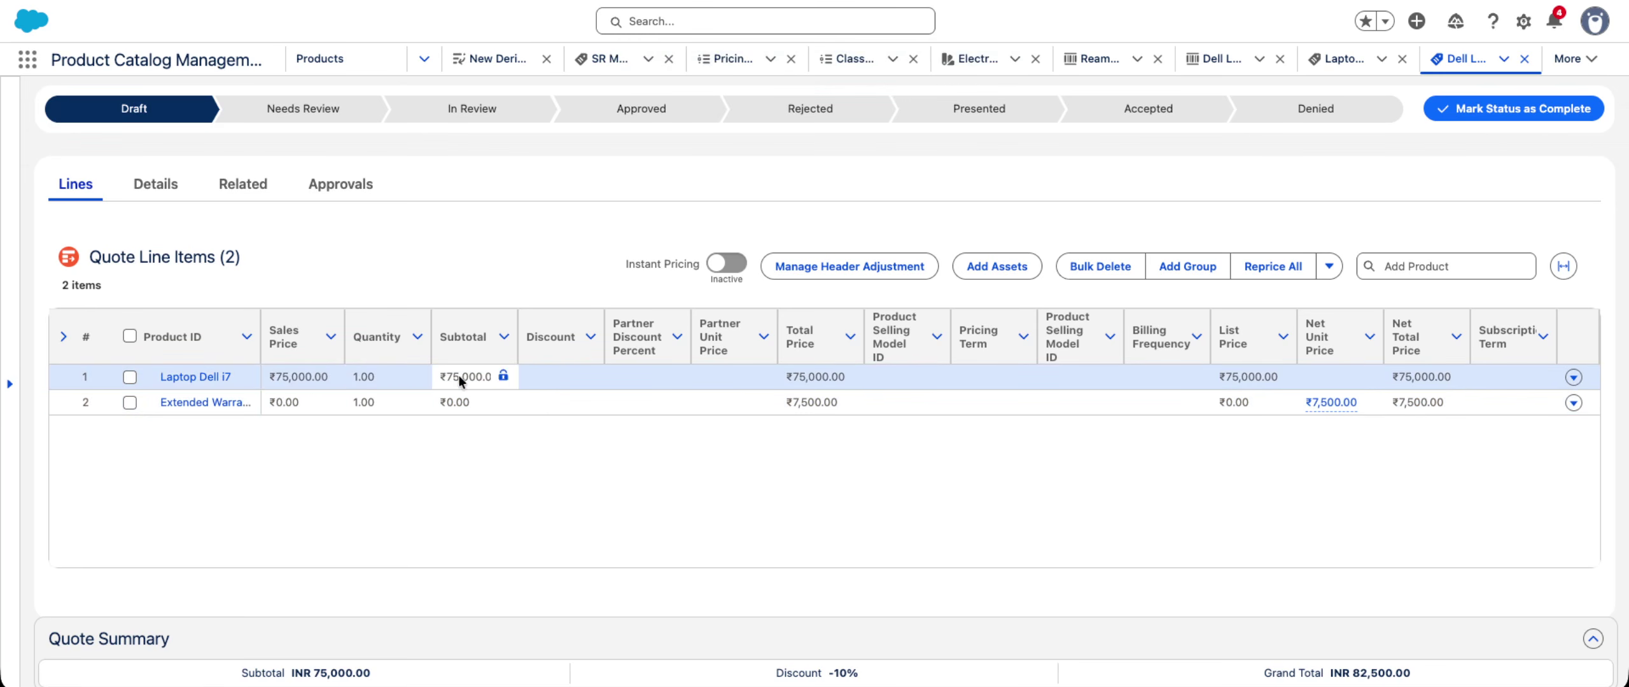
left_click(1336, 403)
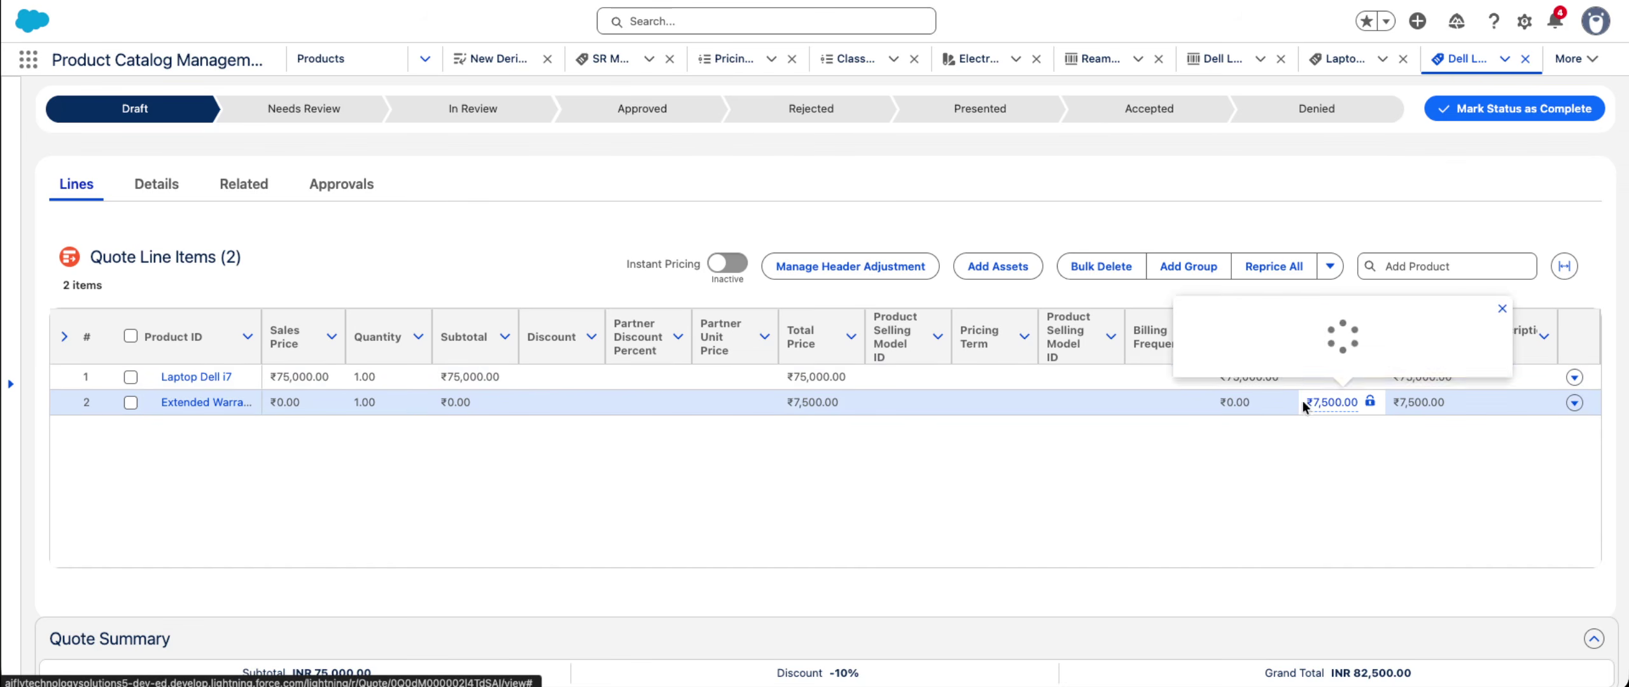
left_click(1459, 473)
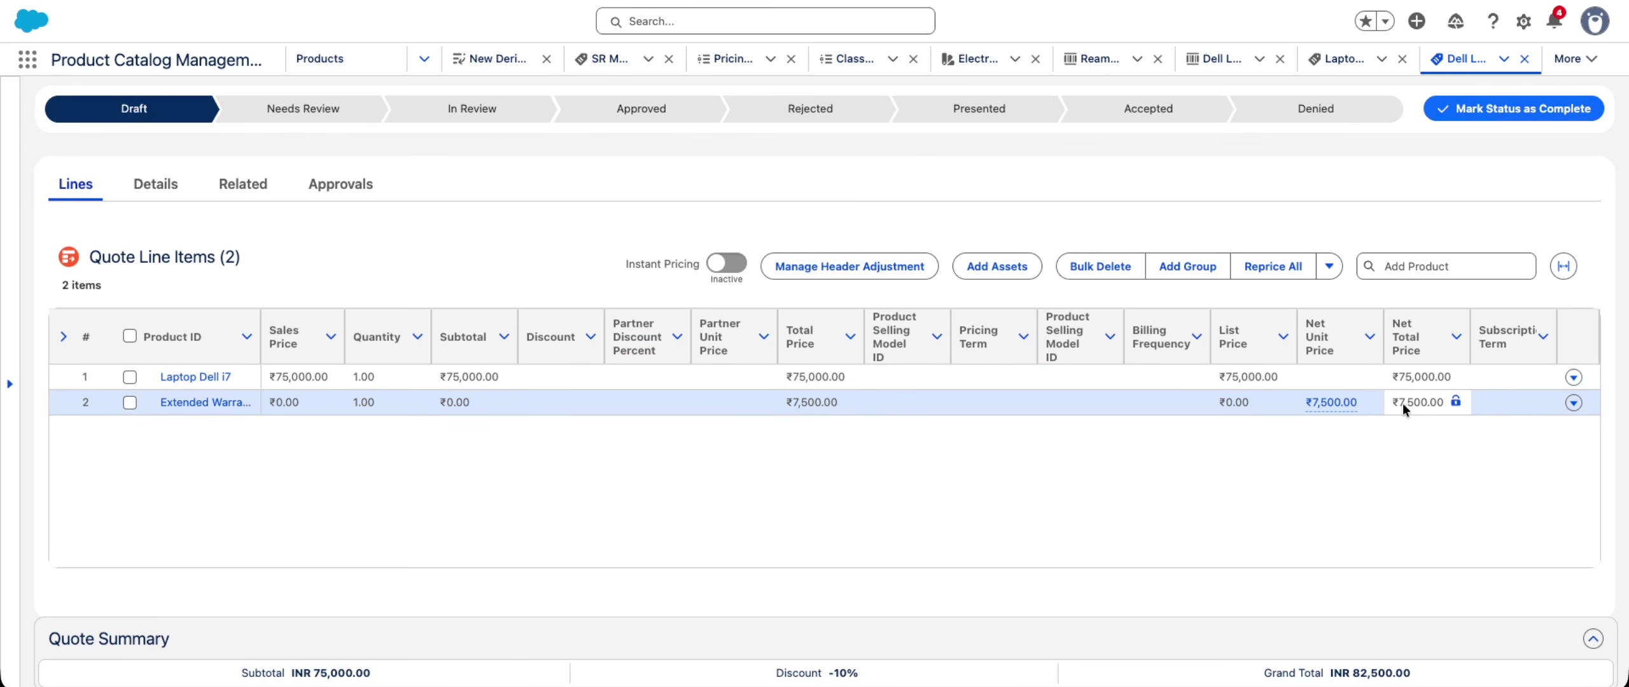
left_click(1420, 402)
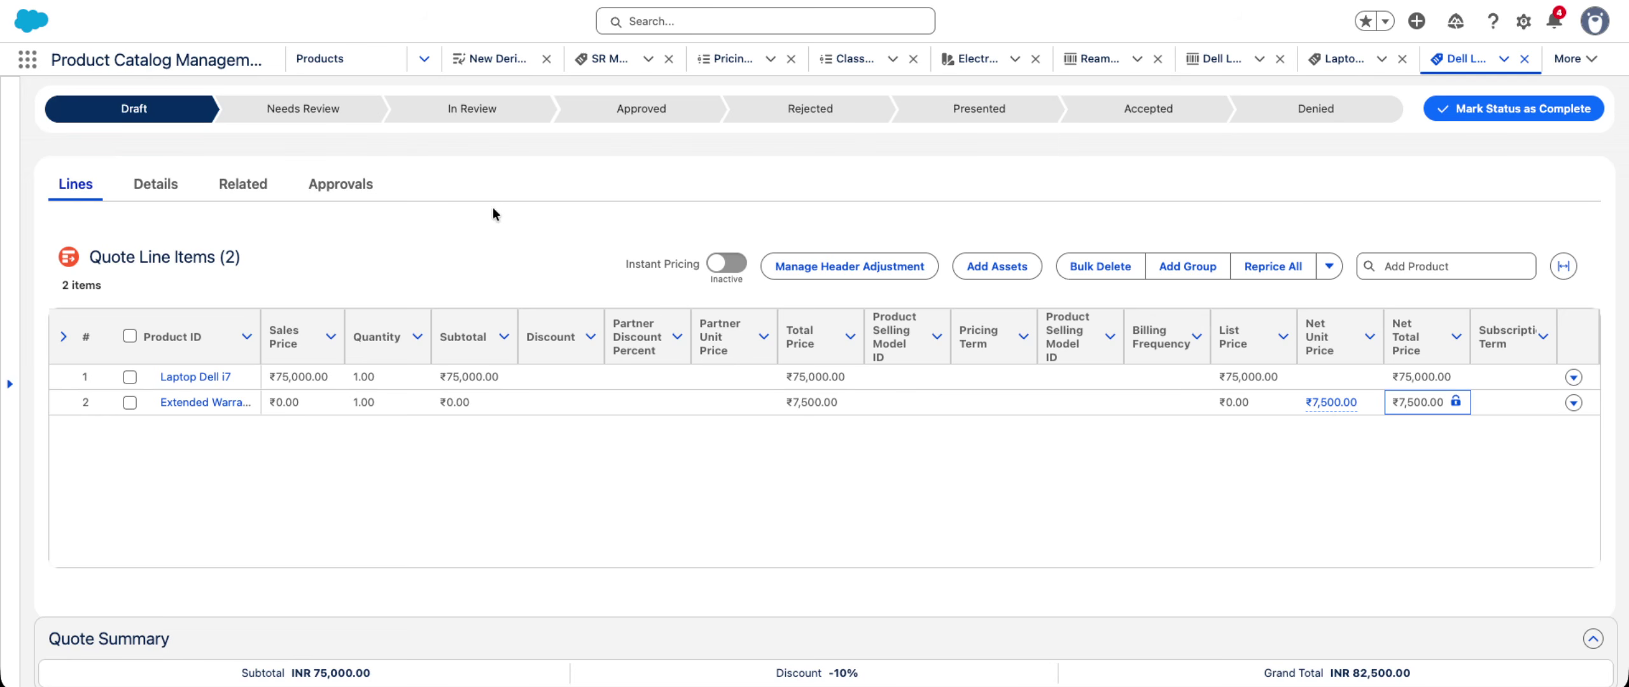
- Search the App Launcher for Classif and open the Product Classifications list
left_click(28, 59)
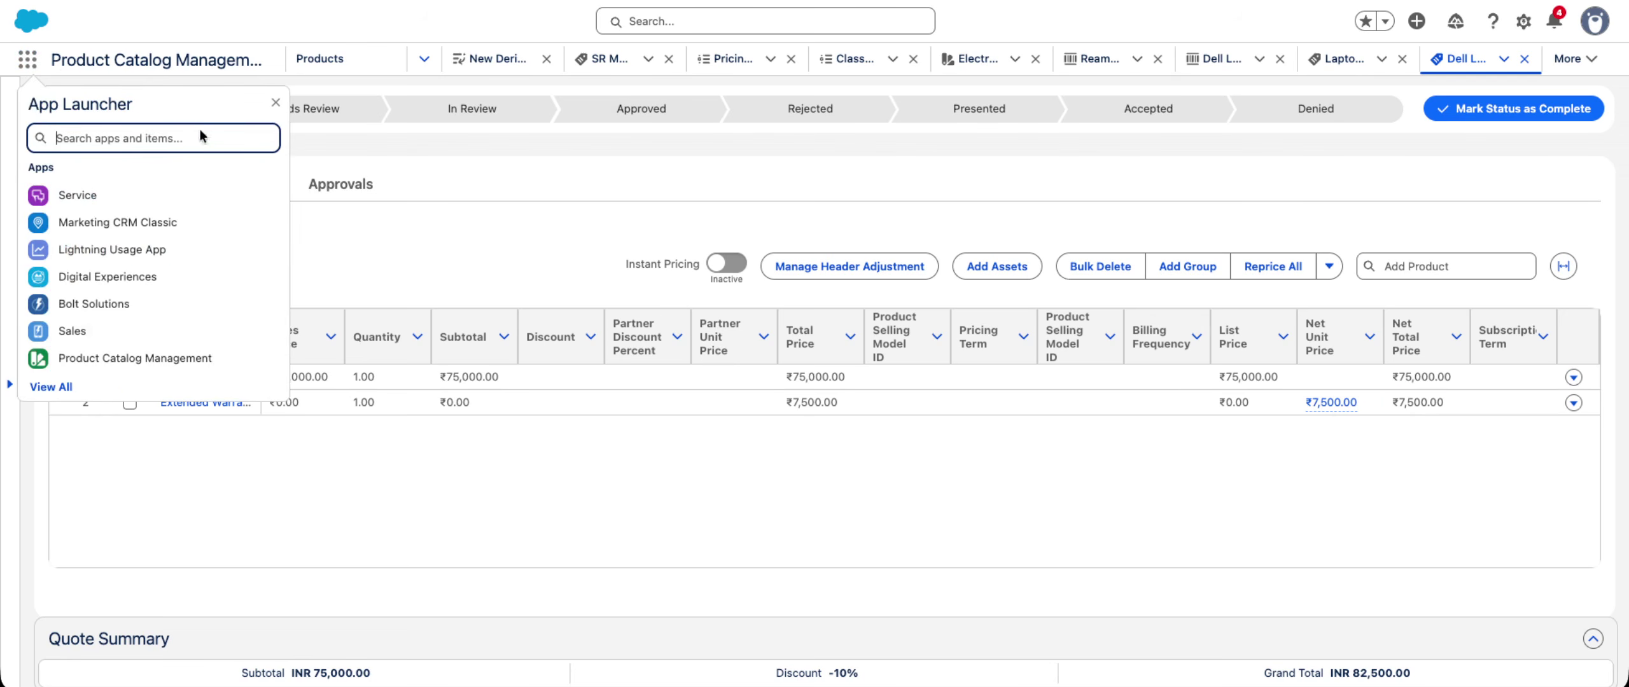
type("P")
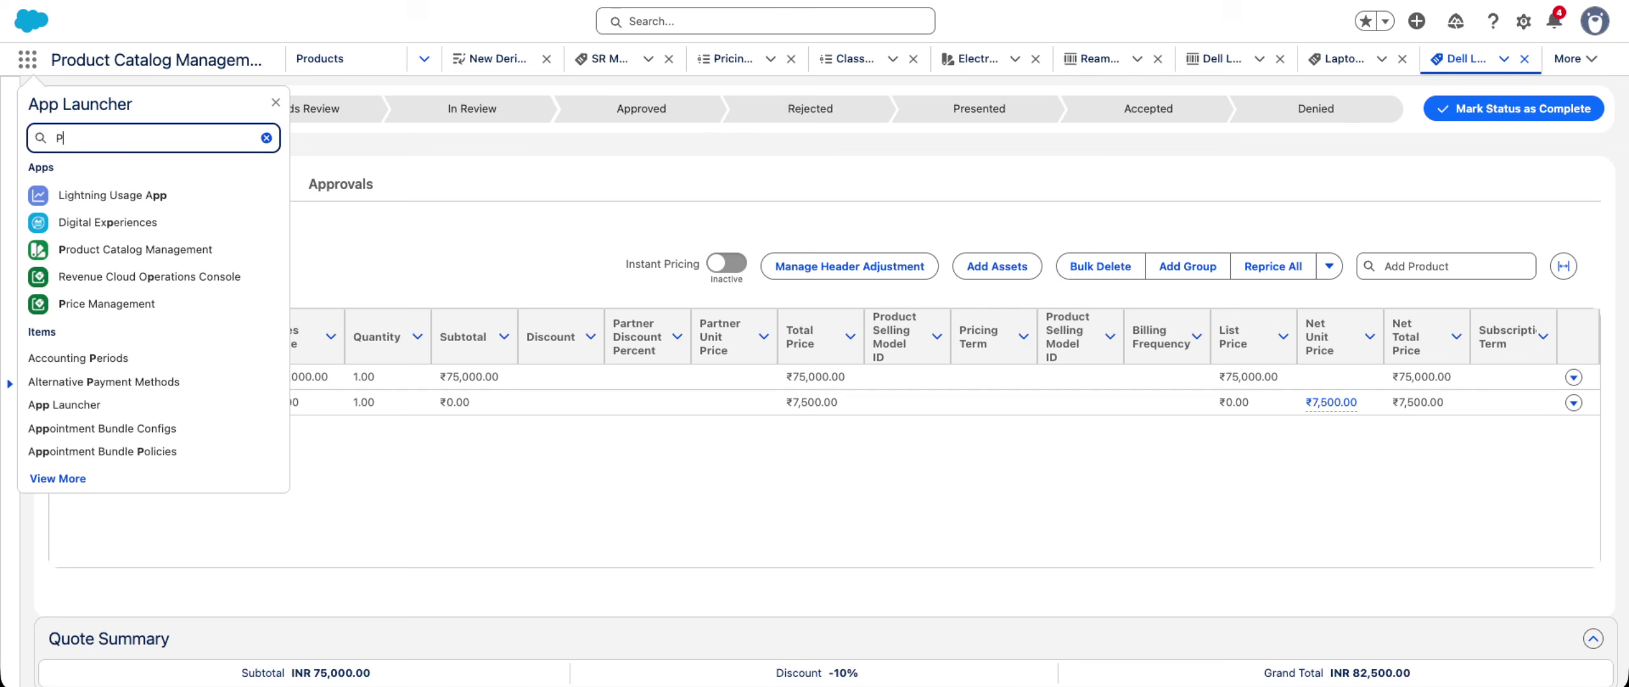
key("BackSpace")
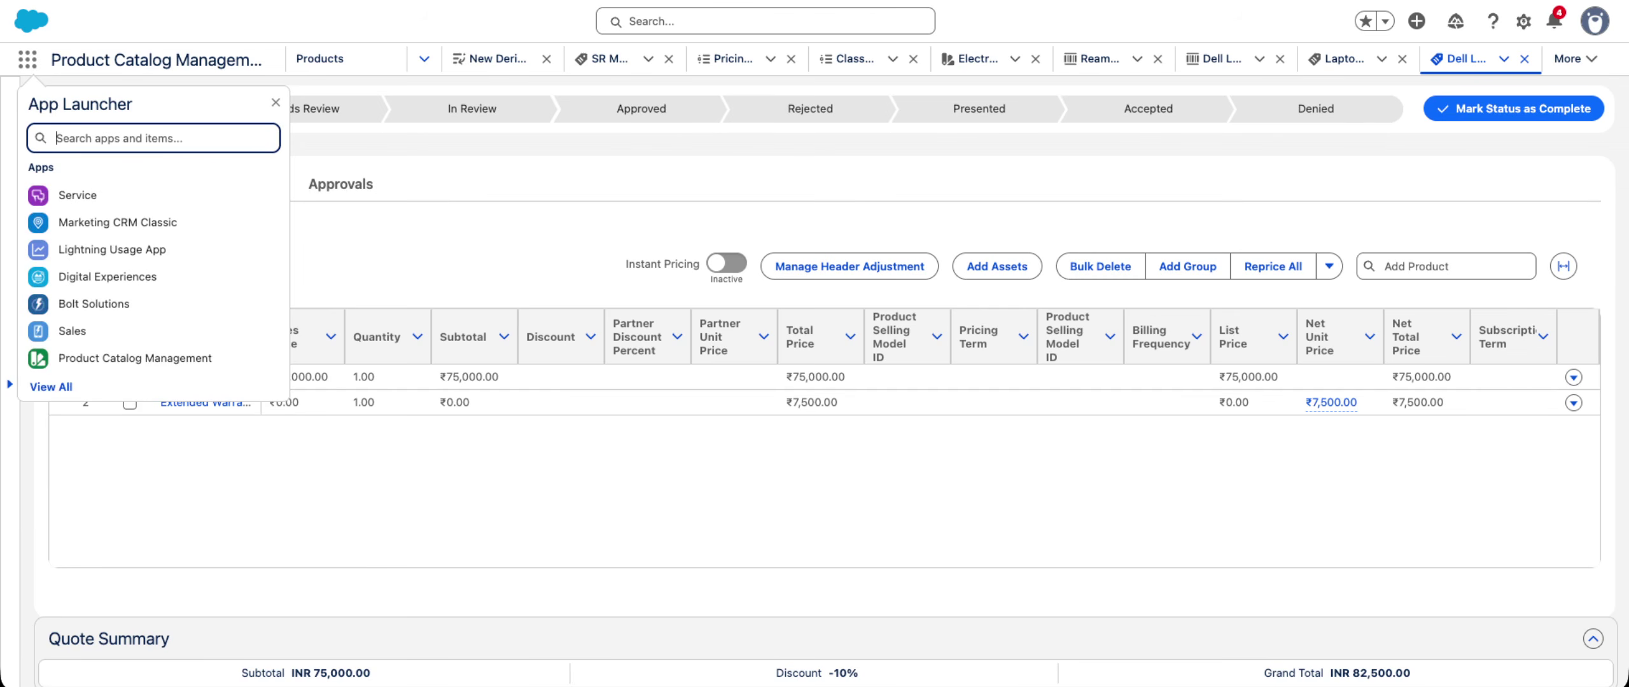
type("Classig")
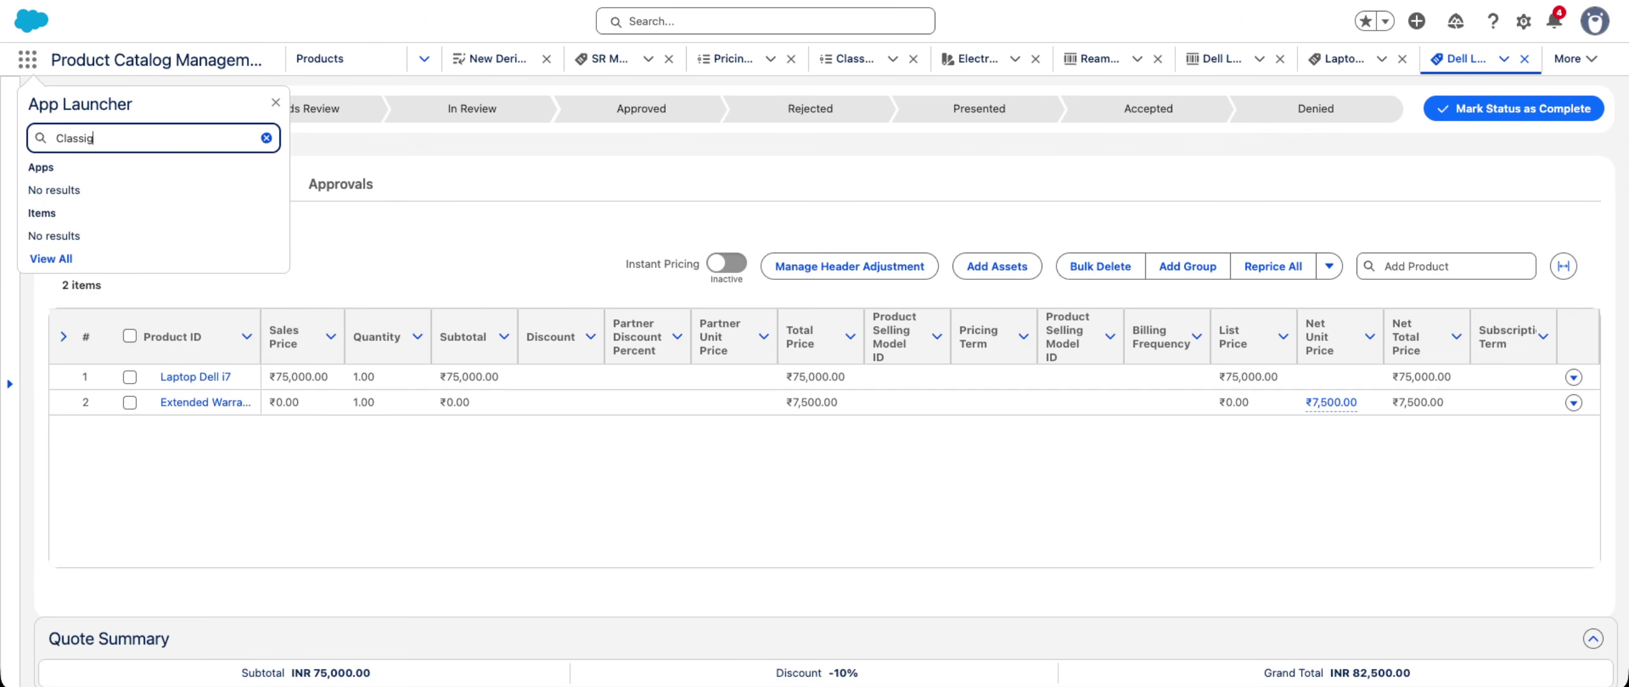
key("BackSpace")
type("f")
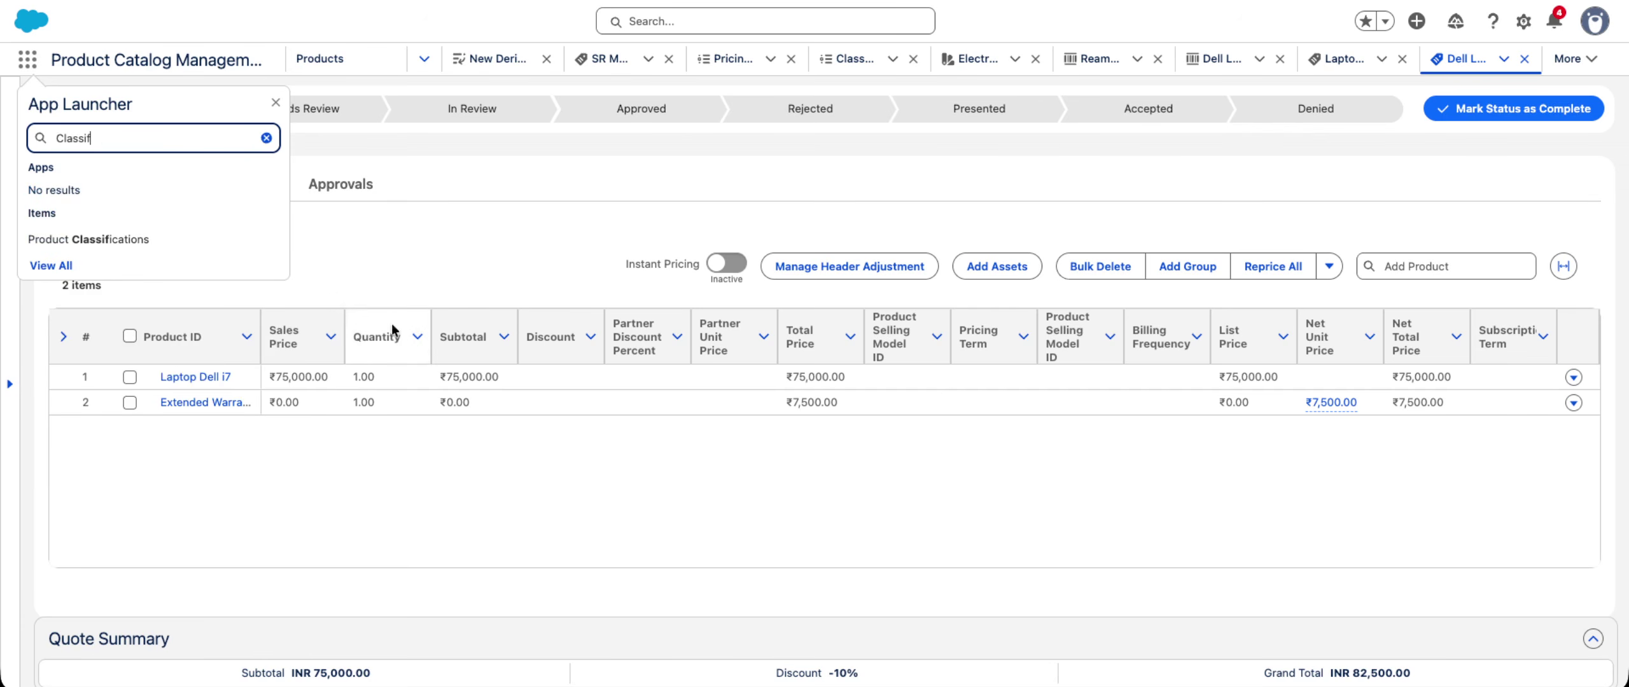
left_click(121, 240)
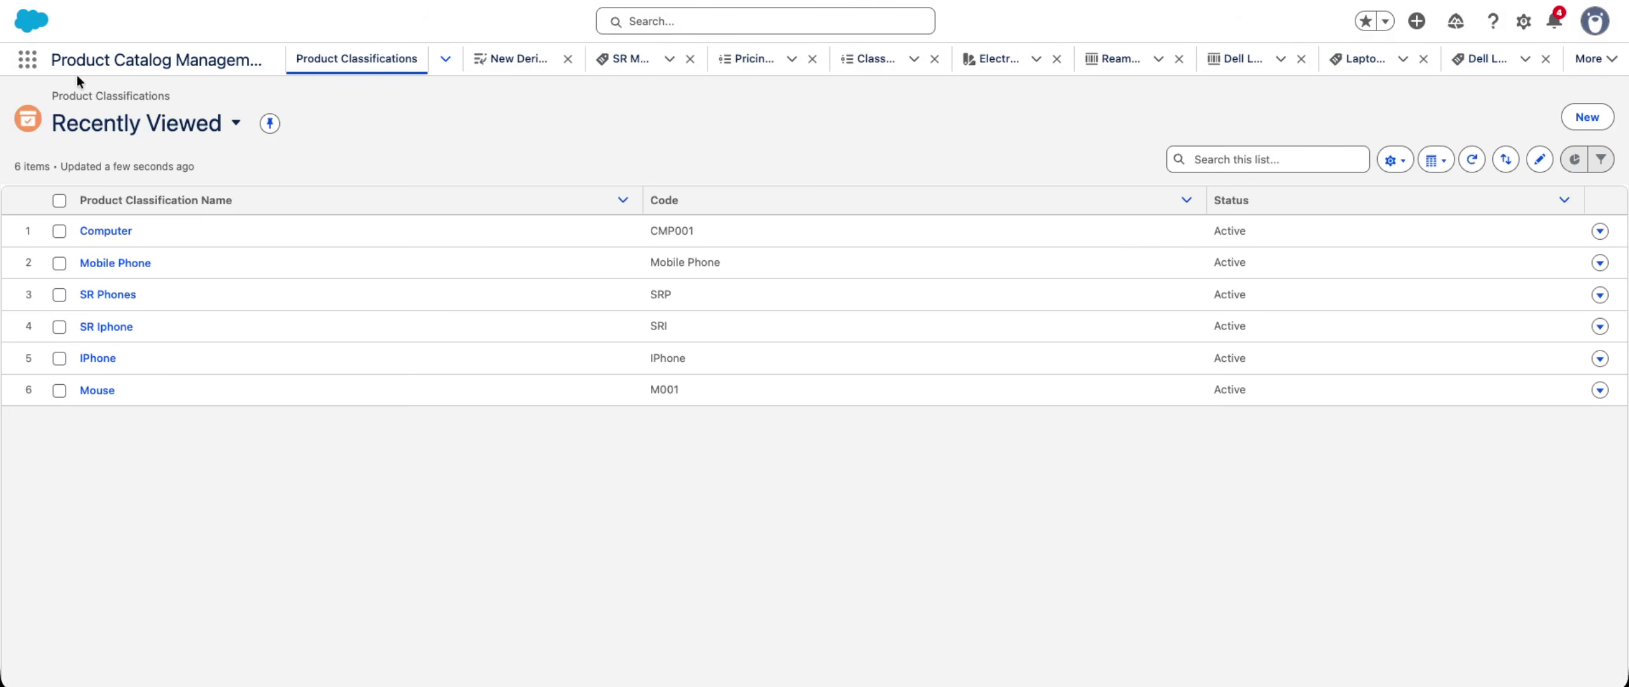
- Show all apps and items, search them for Product and select Product Catalog Management
left_click(28, 59)
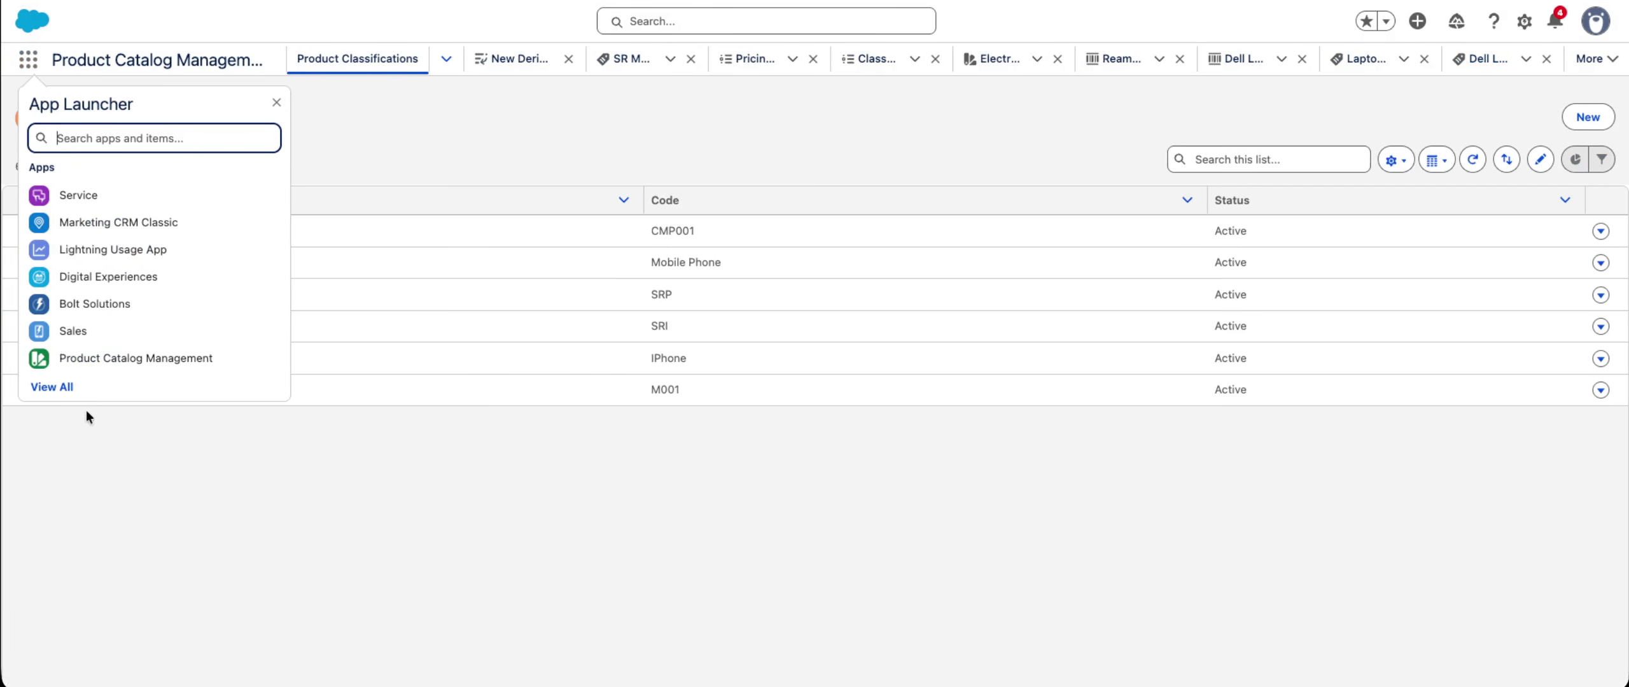
left_click(52, 388)
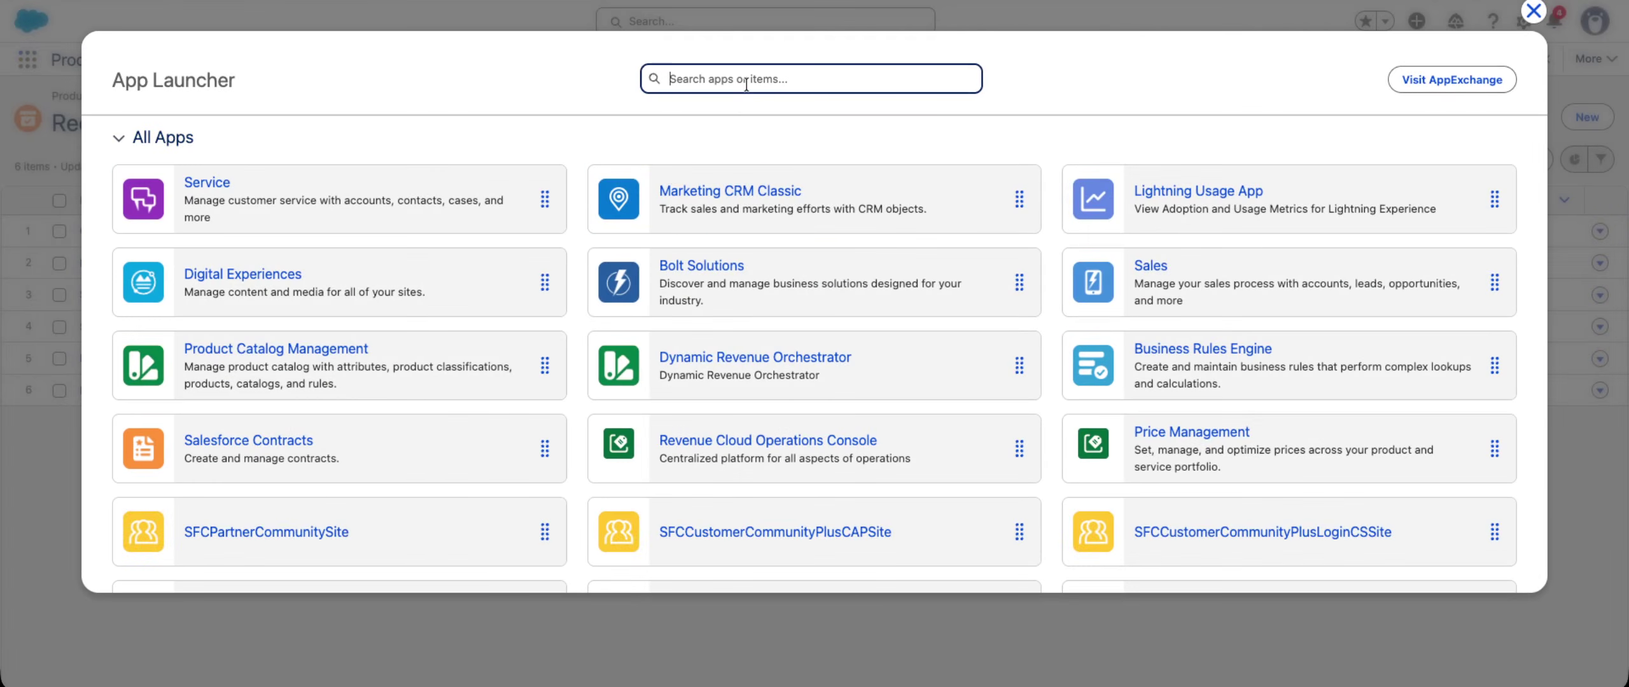
type("Product")
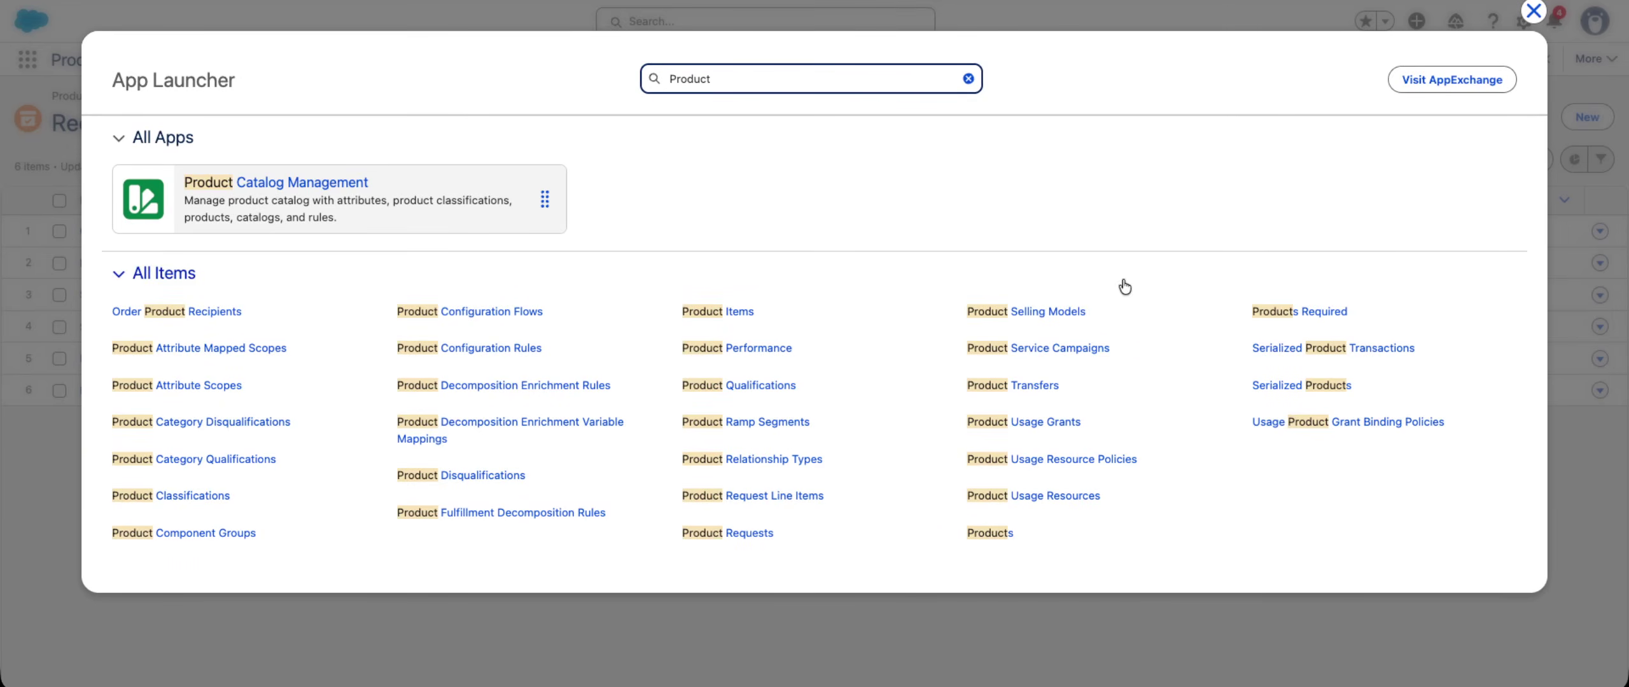
left_click(291, 188)
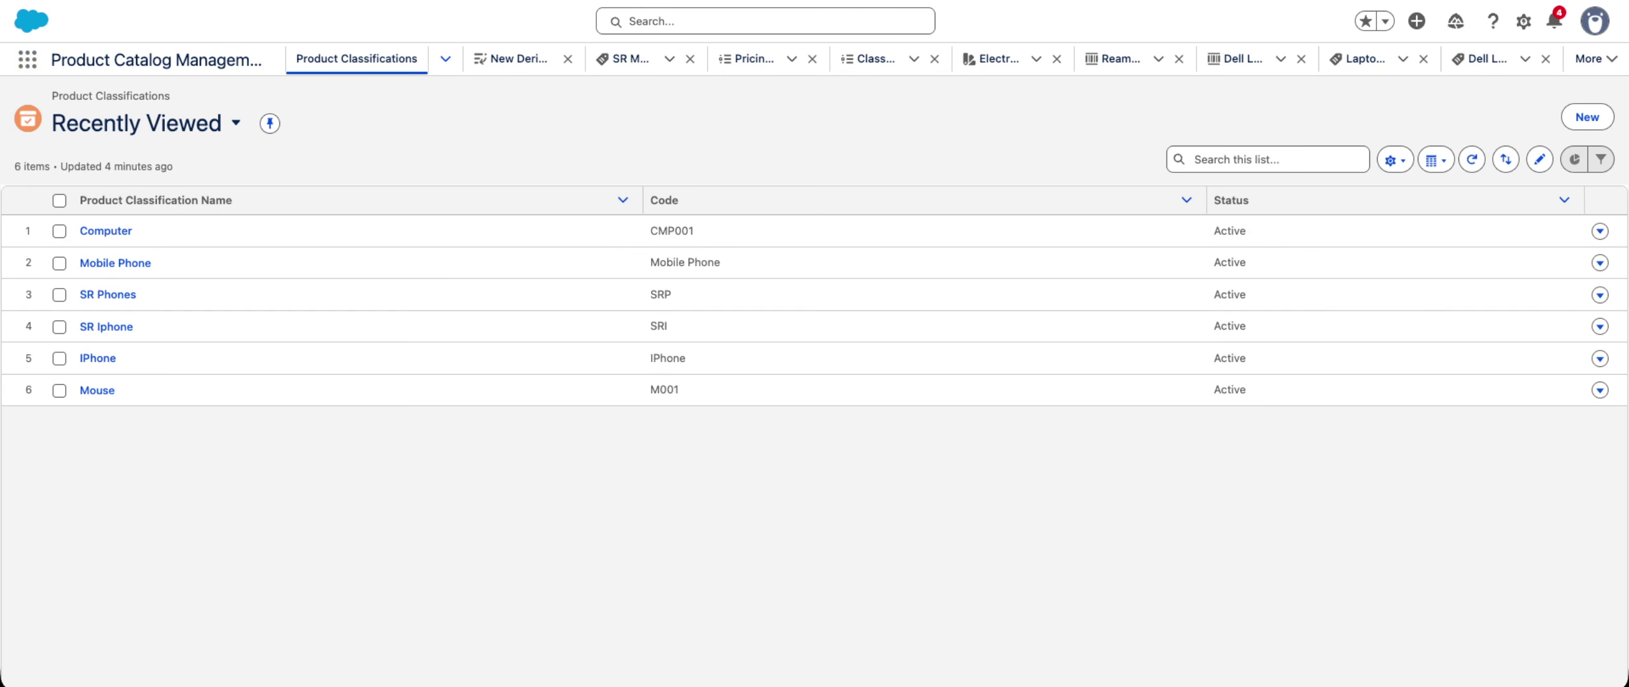
- Open Default Discovery Procedure from the Discovery Procedures list, check its context definition, and open the Default Discovery Procedure V1 version
left_click(28, 60)
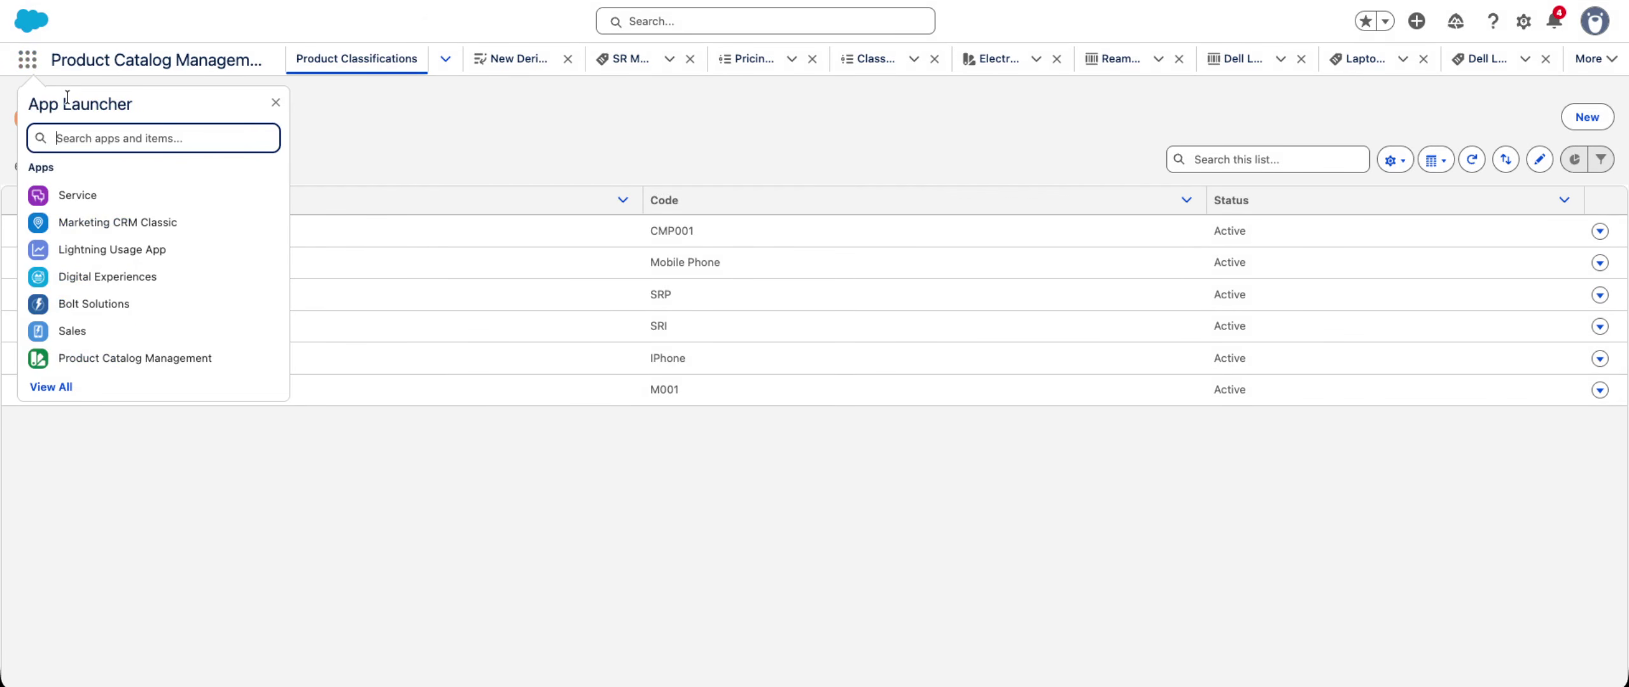
type("Disco")
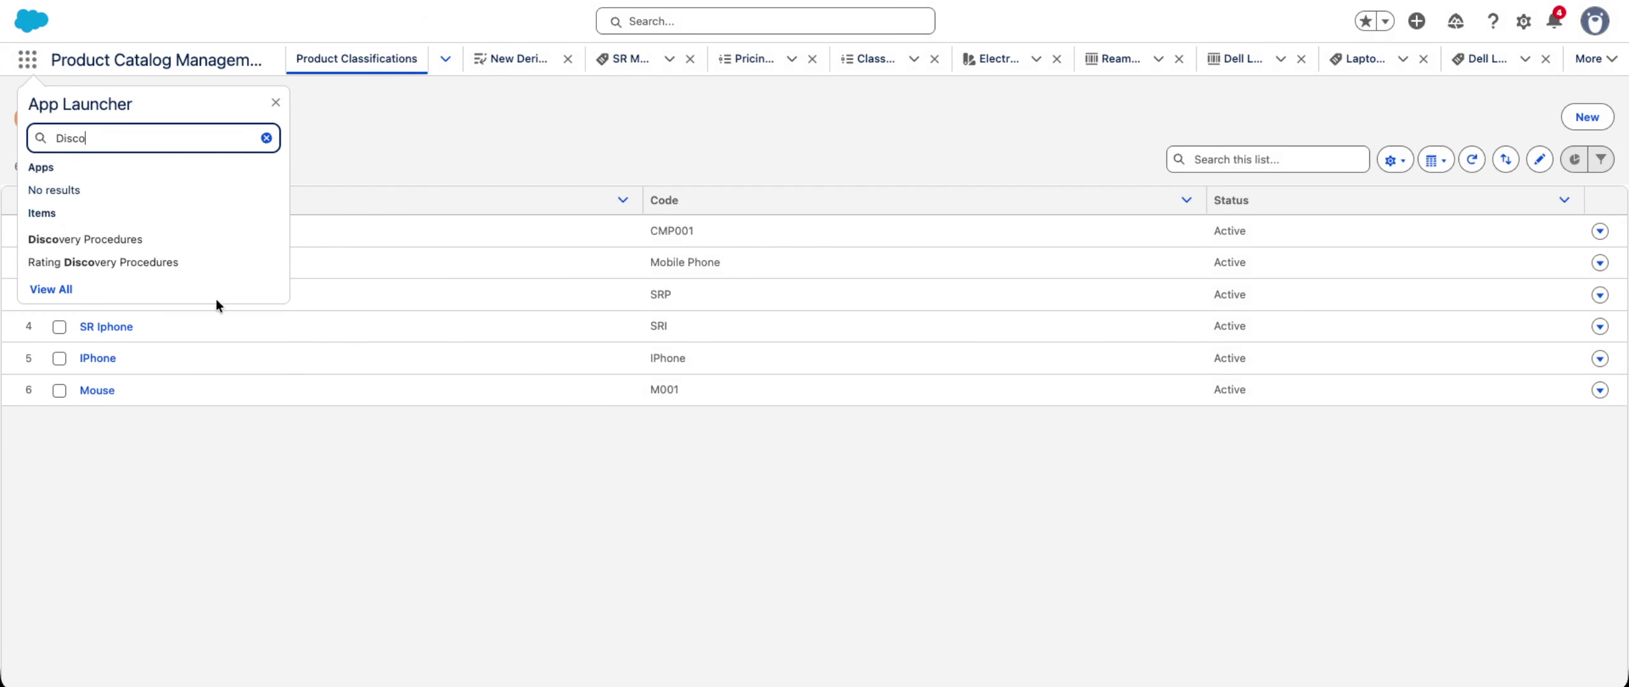
left_click(104, 241)
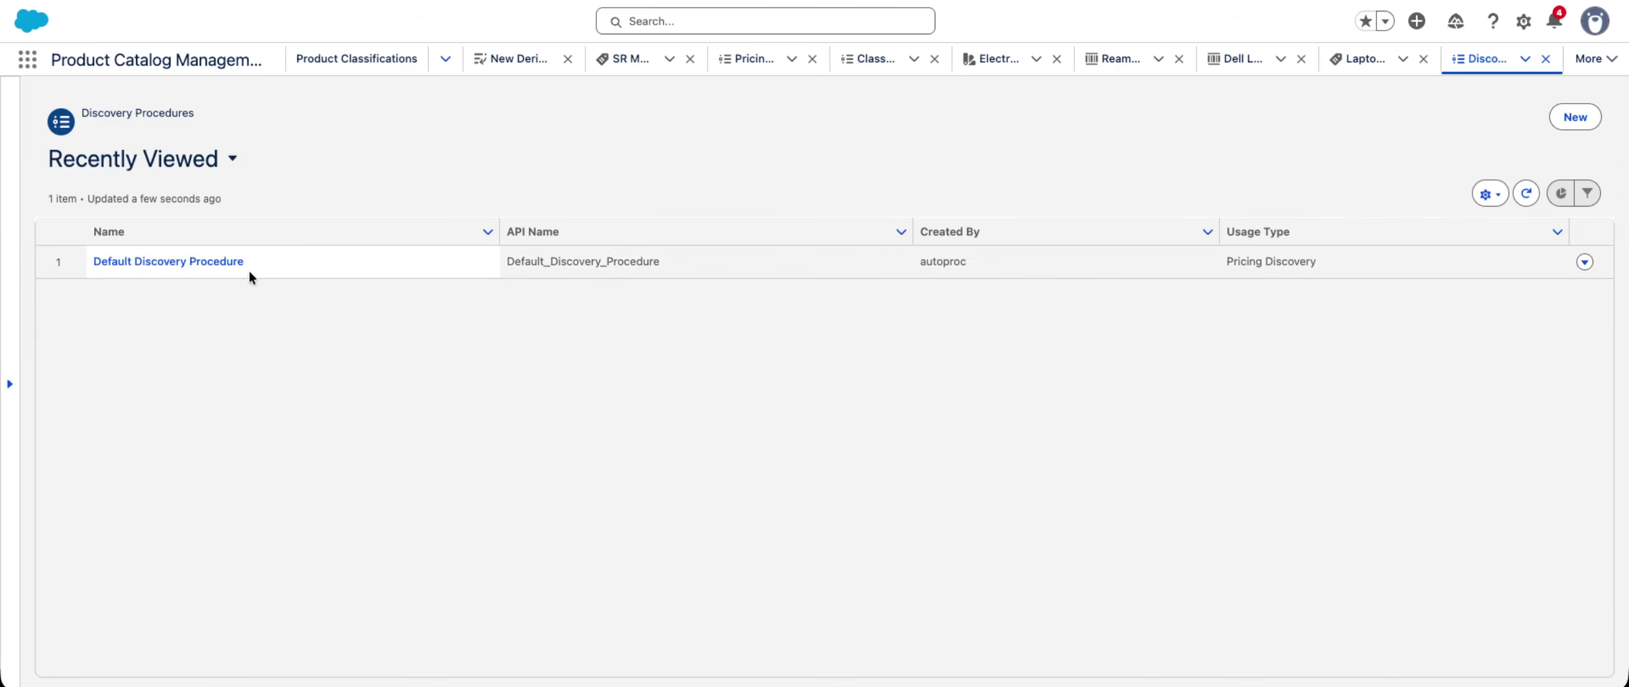
left_click(181, 263)
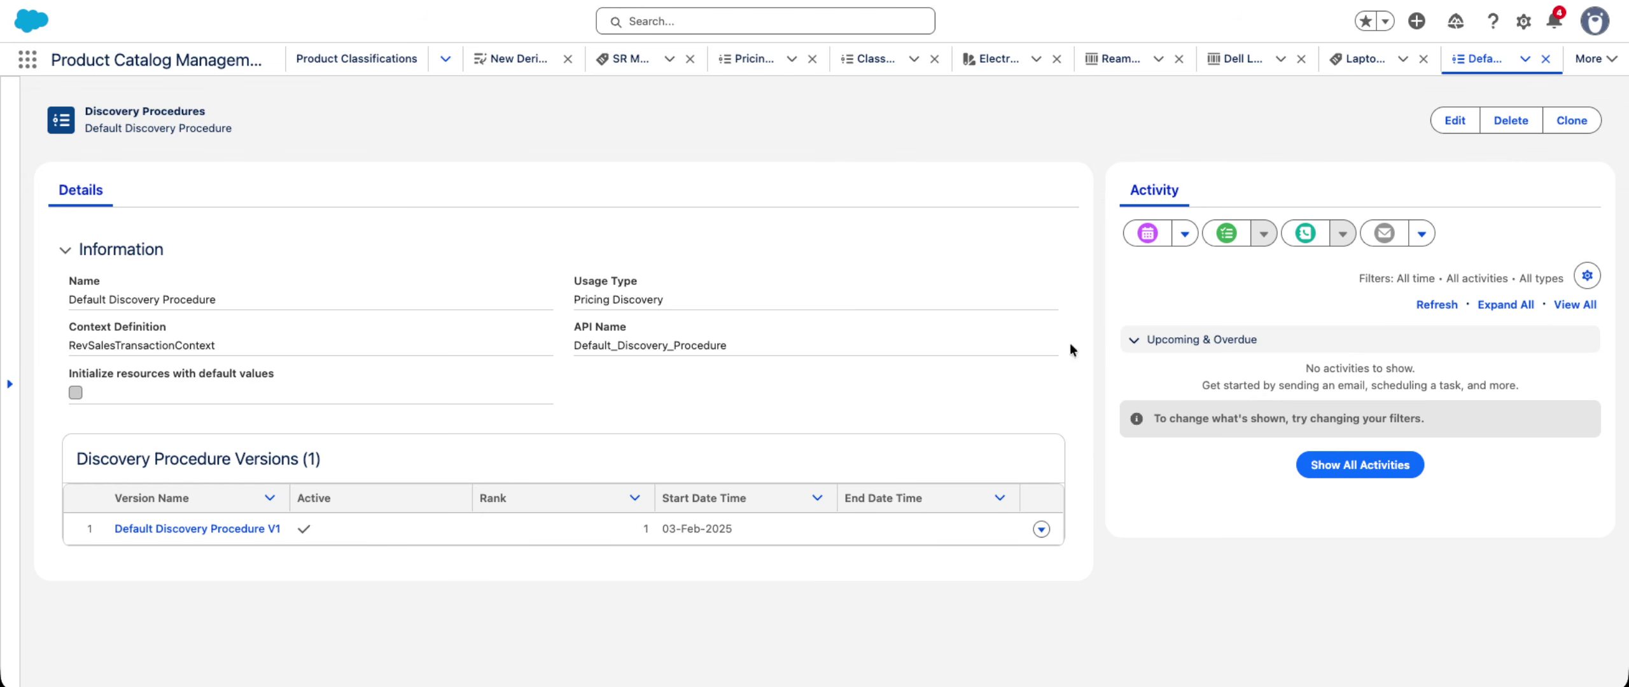
double_click(112, 347)
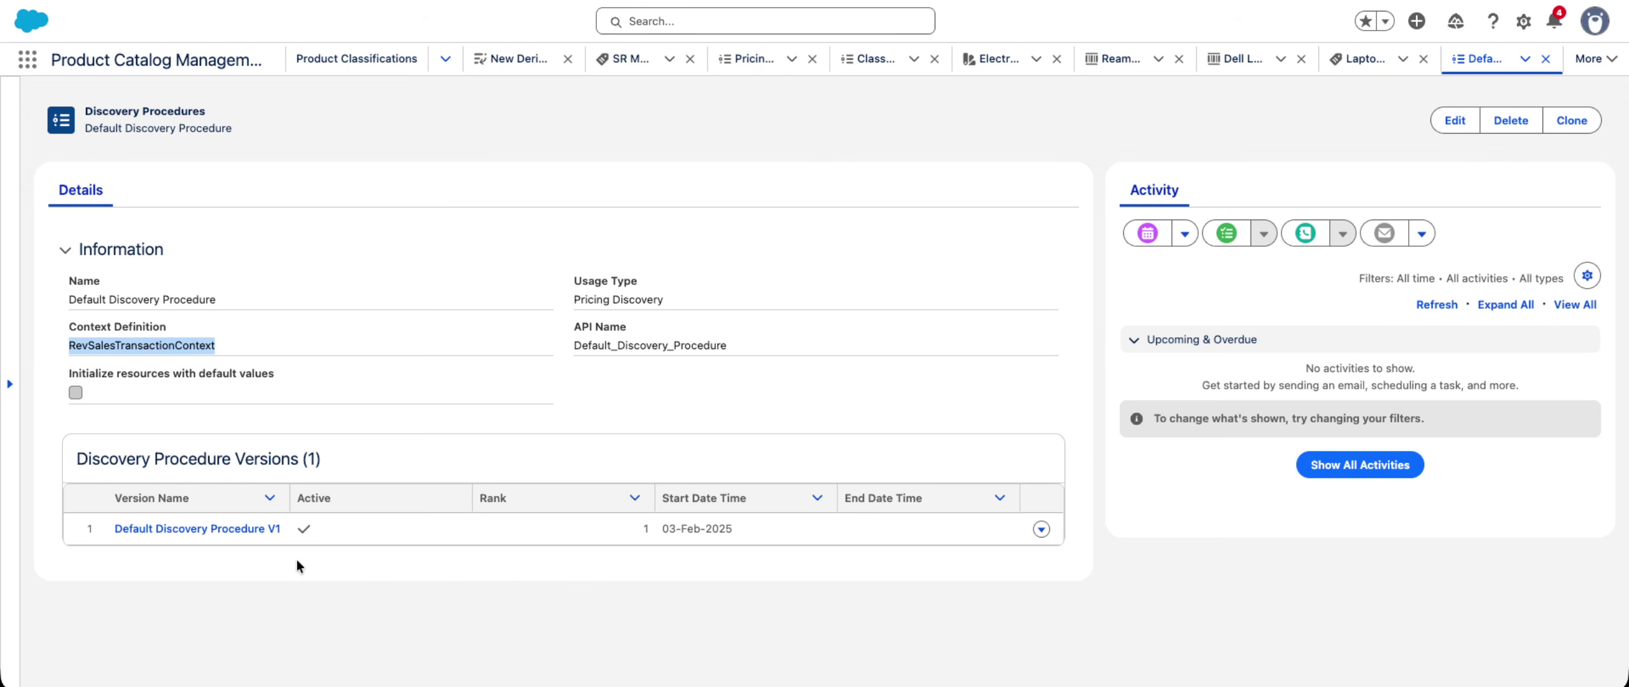
left_click(216, 529)
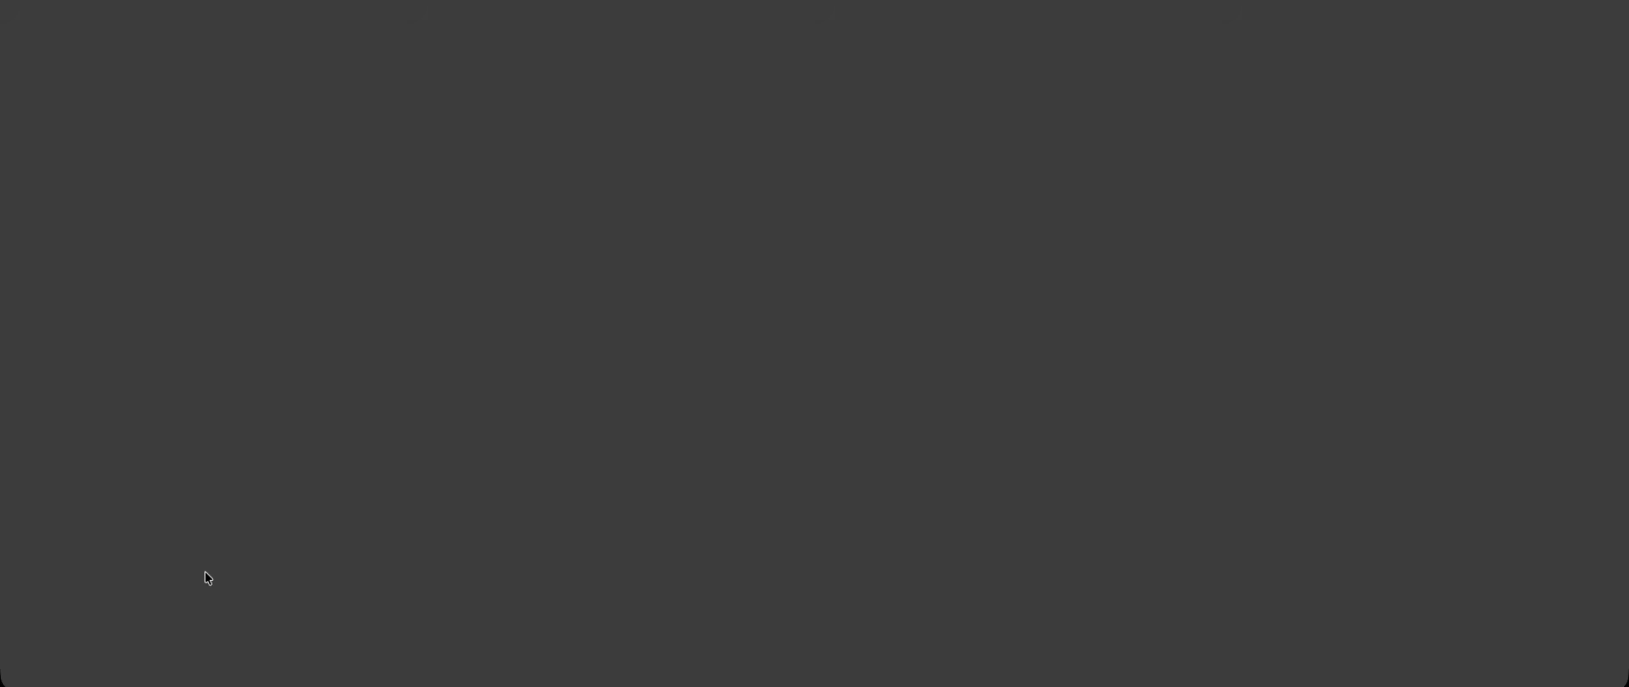